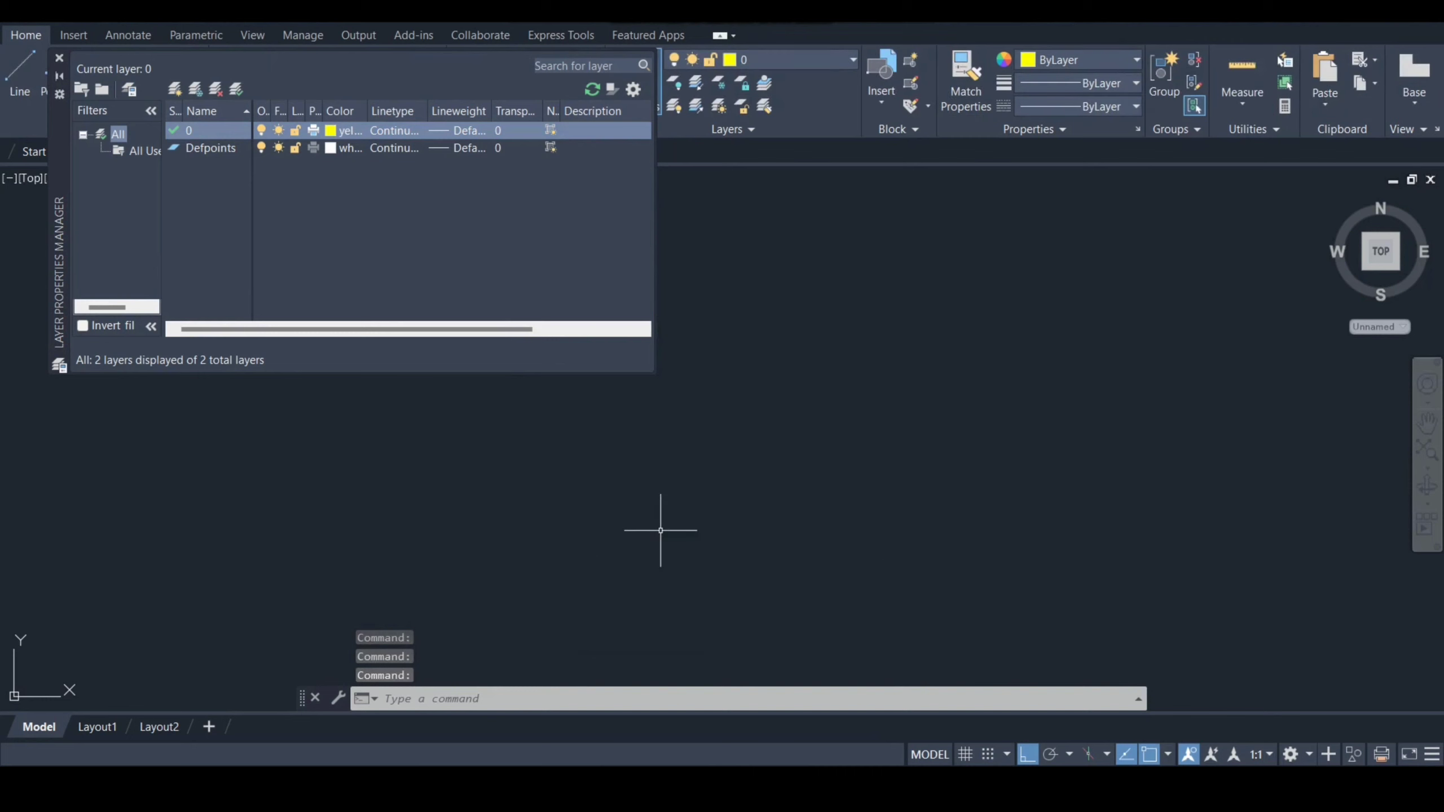
- Draw a horizontal line 110 units long in the empty drawing area
{"action": "left_click", "coordinate": [410, 334]}
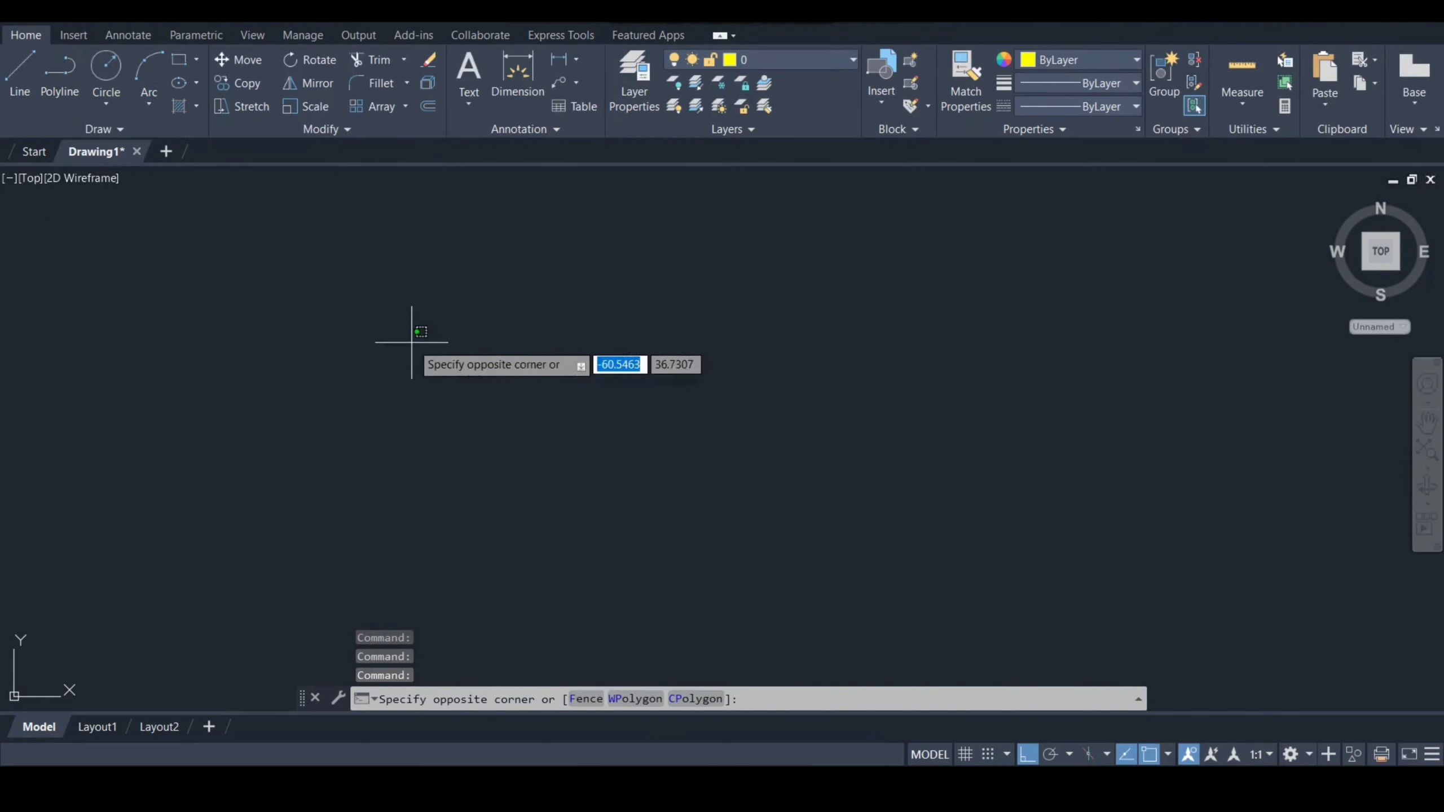
{"action": "key", "text": "Escape"}
{"action": "type", "text": "l"}
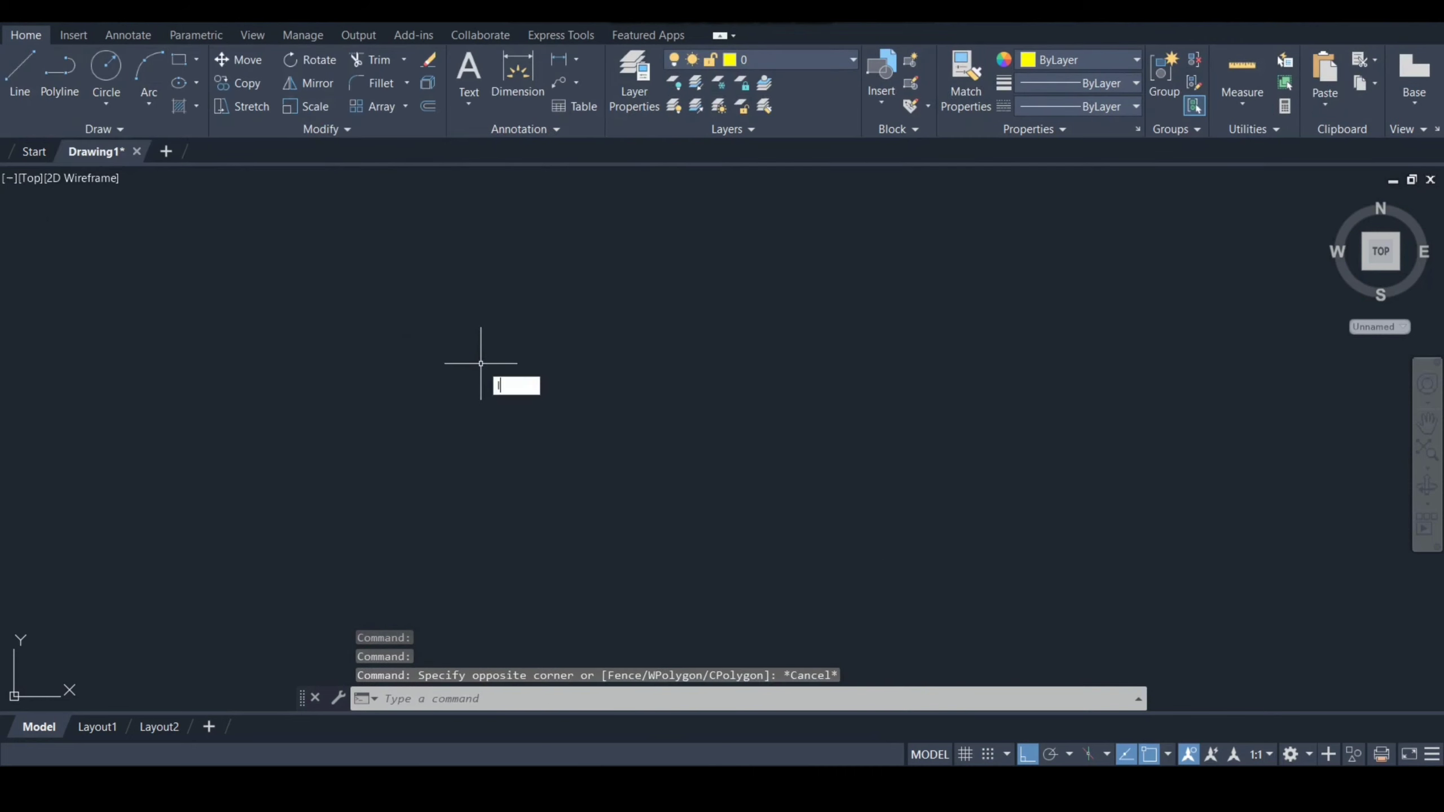
{"action": "key", "text": "Return"}
{"action": "left_click", "coordinate": [474, 426]}
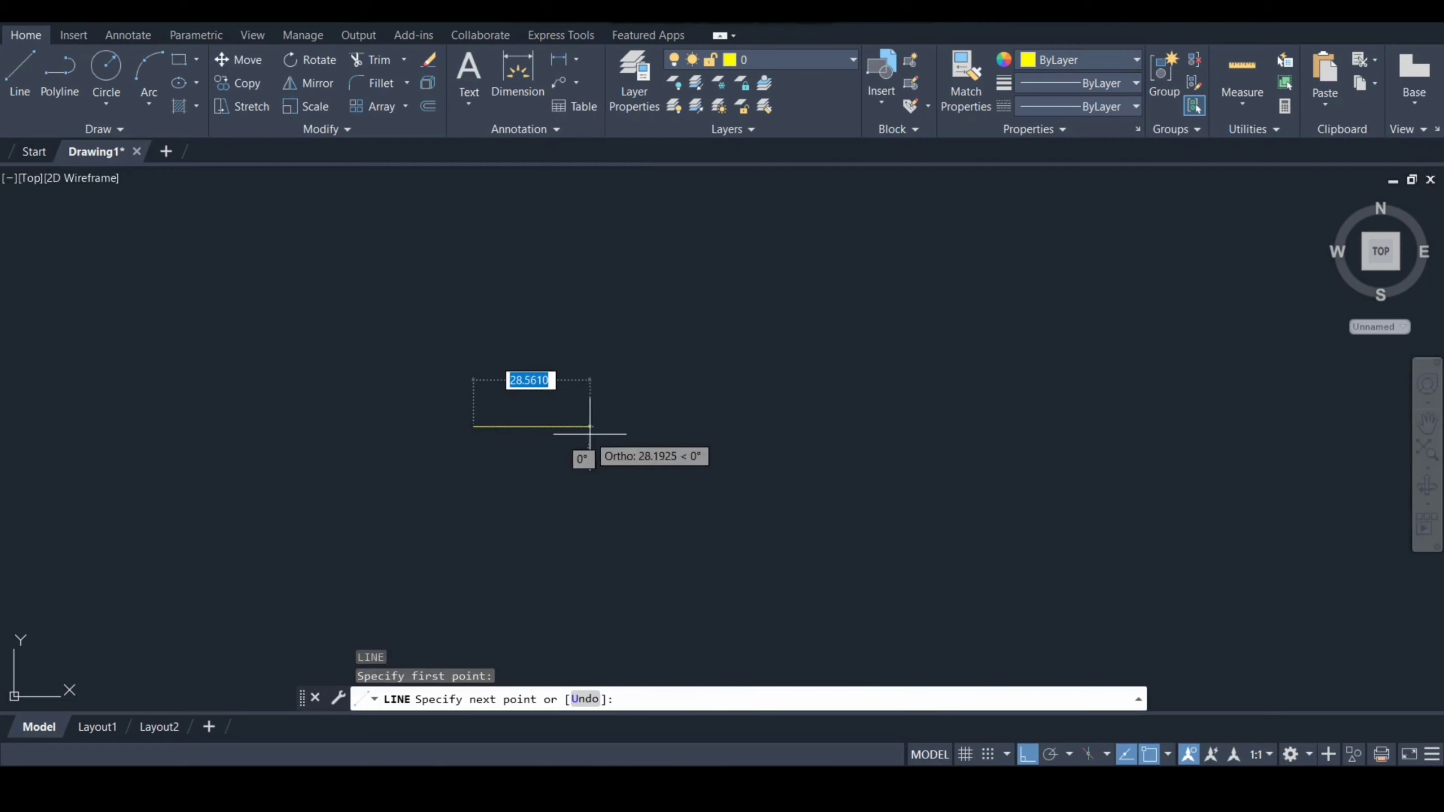
{"action": "type", "text": "1"}
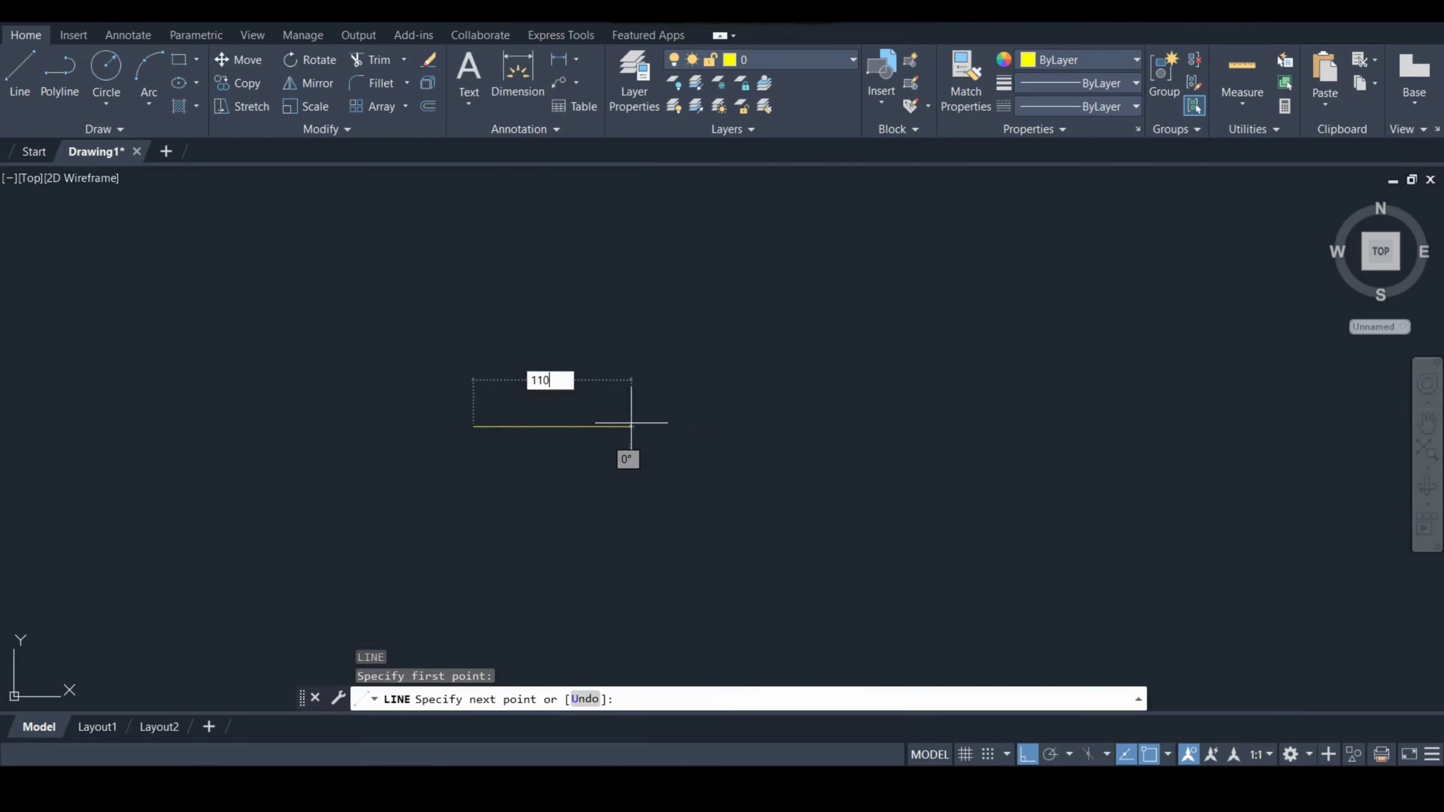
{"action": "type", "text": "10"}
{"action": "key", "text": "Return"}
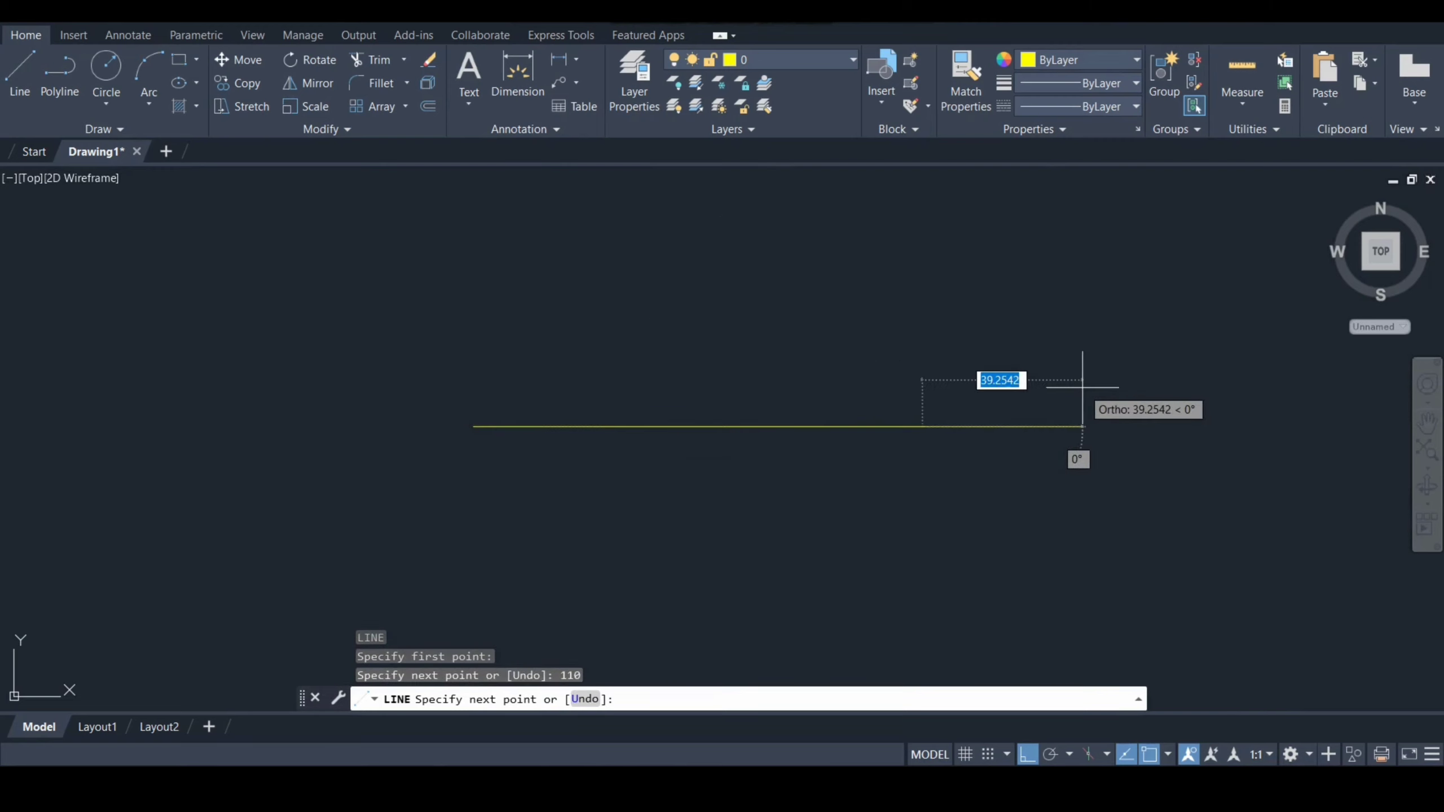
{"action": "key", "text": "Escape"}
- Draw a circle of radius 50 centred on the right endpoint of the 110-unit line
{"action": "type", "text": "c"}
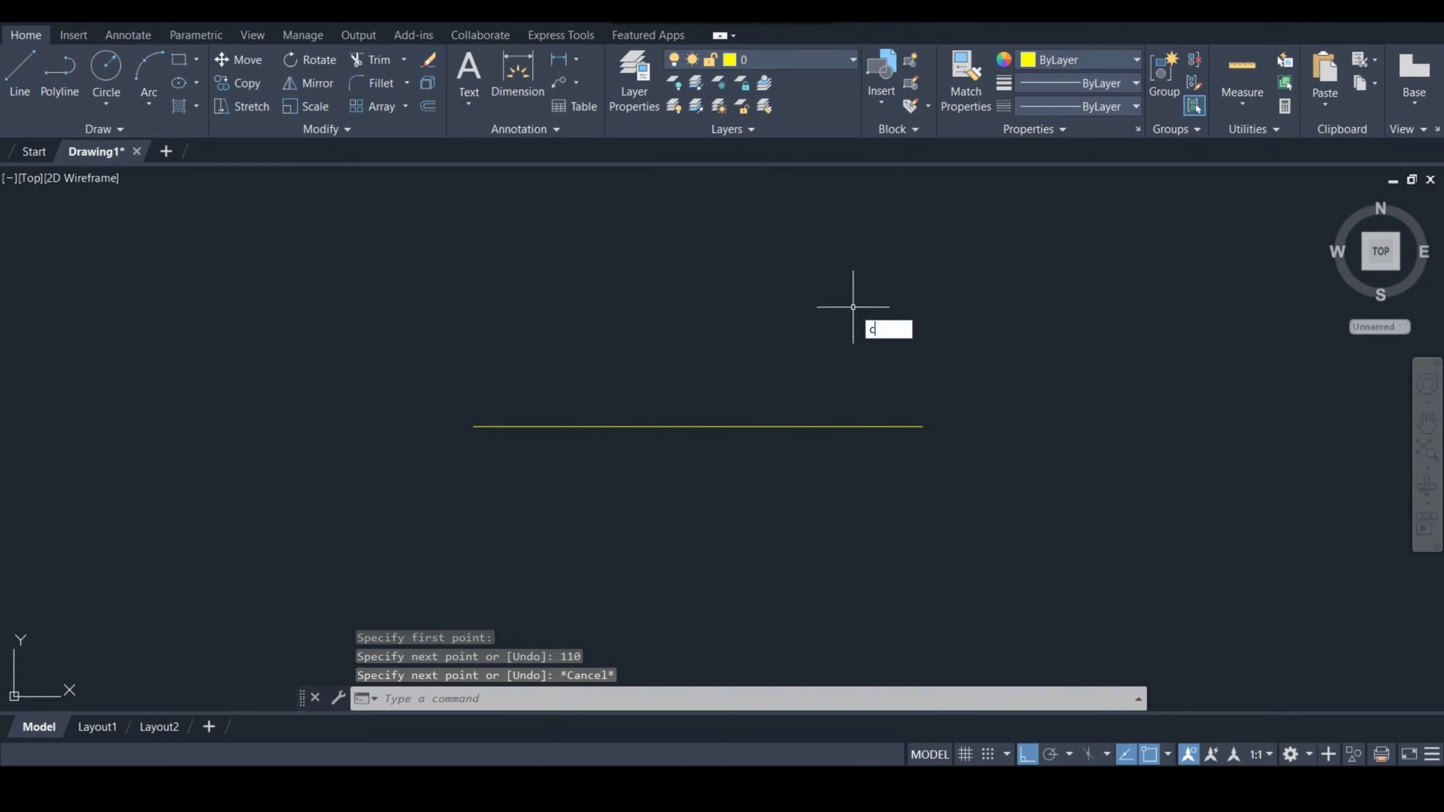
{"action": "key", "text": "Return"}
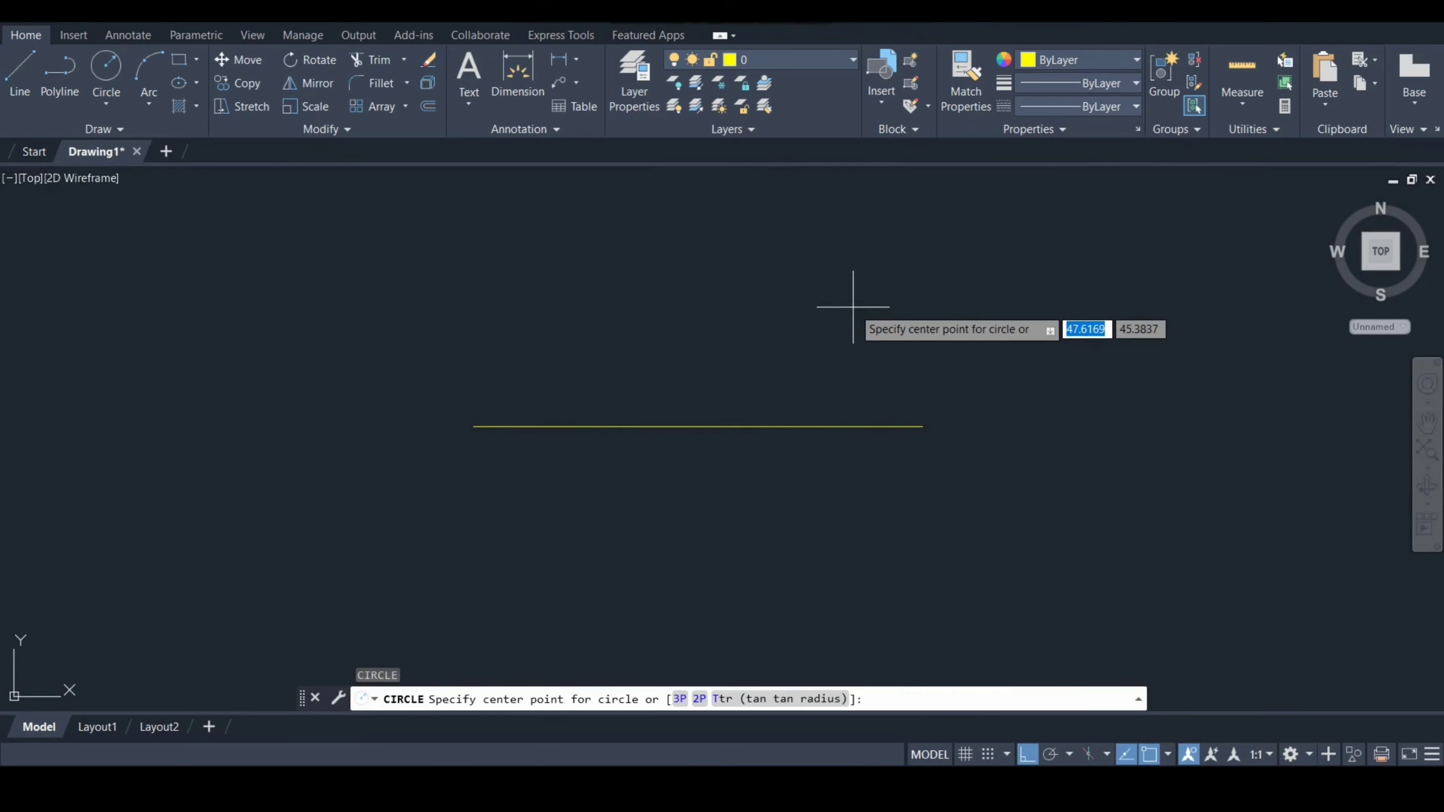
{"action": "left_click", "coordinate": [922, 427]}
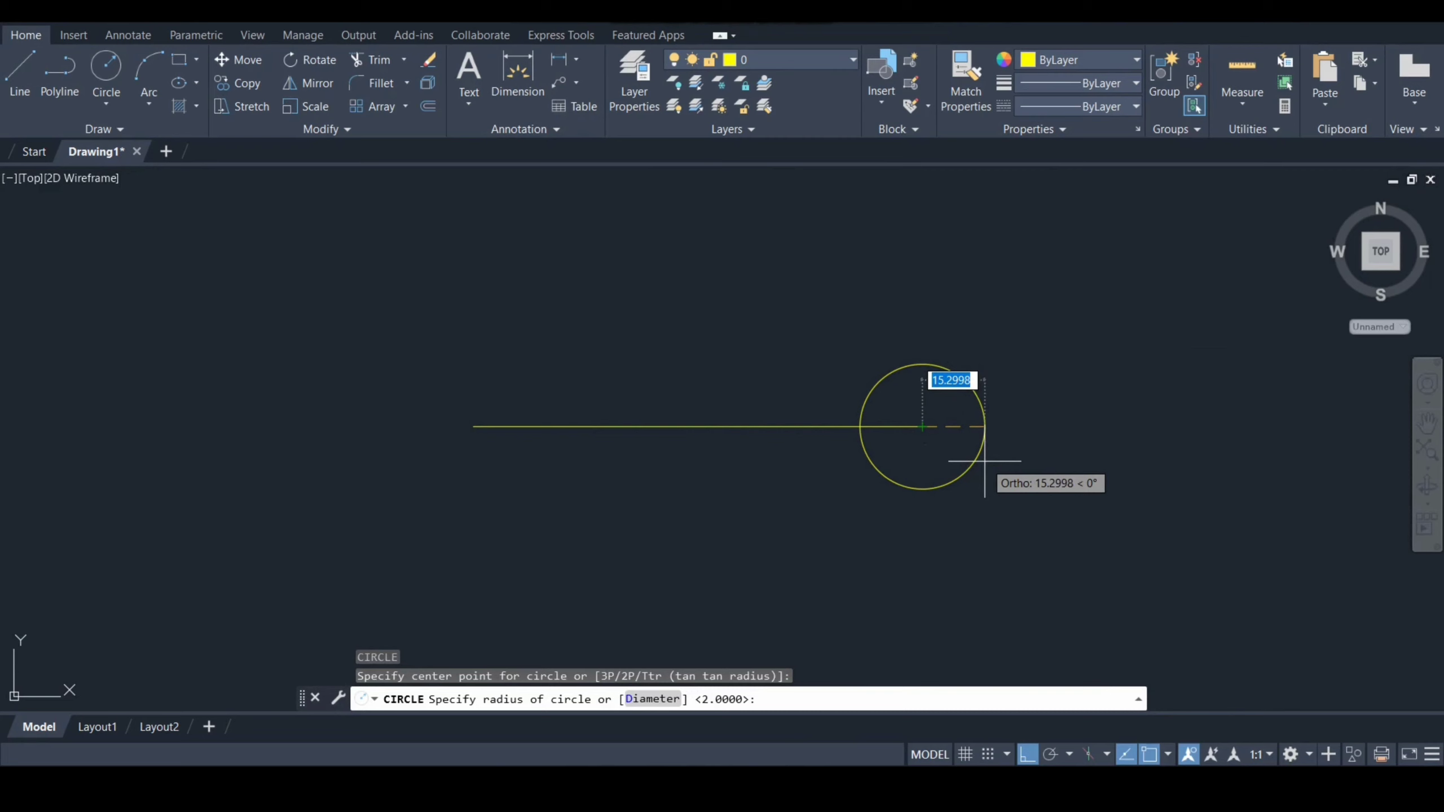
{"action": "type", "text": "50"}
{"action": "key", "text": "Return"}
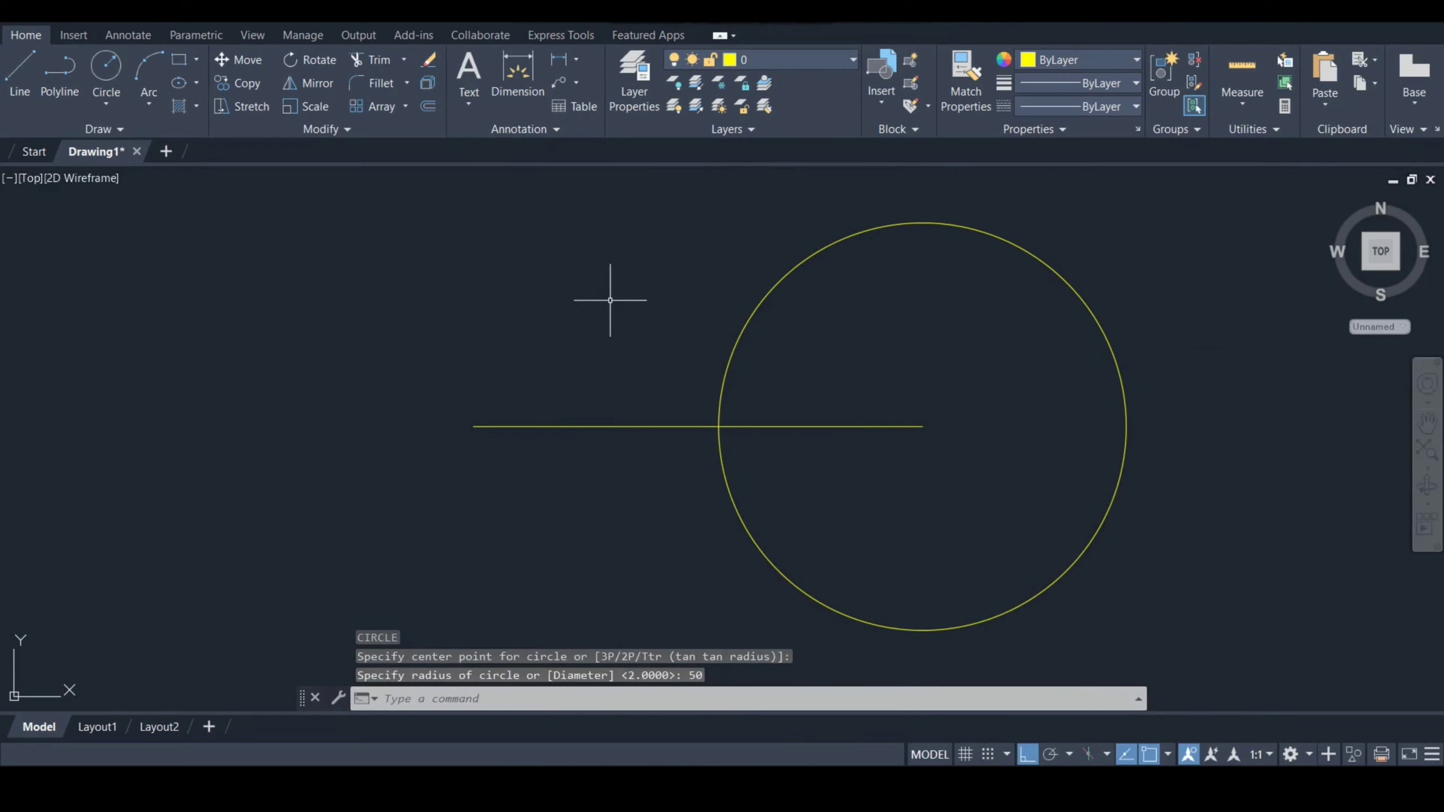
- Draw two concentric circles of radius 30 and 15 centred on the left endpoint of the horizontal line
{"action": "key", "text": "Return"}
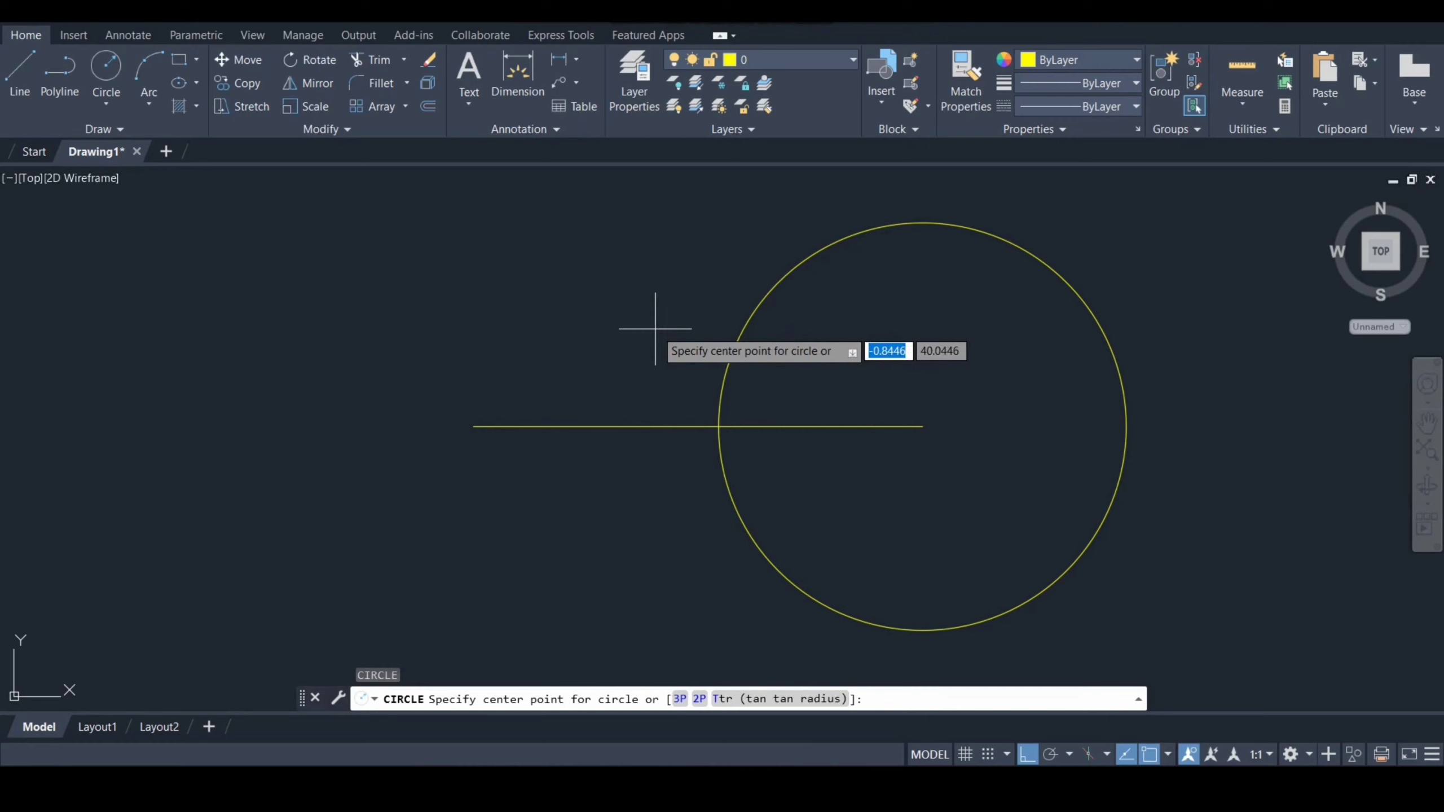
{"action": "left_click", "coordinate": [473, 426]}
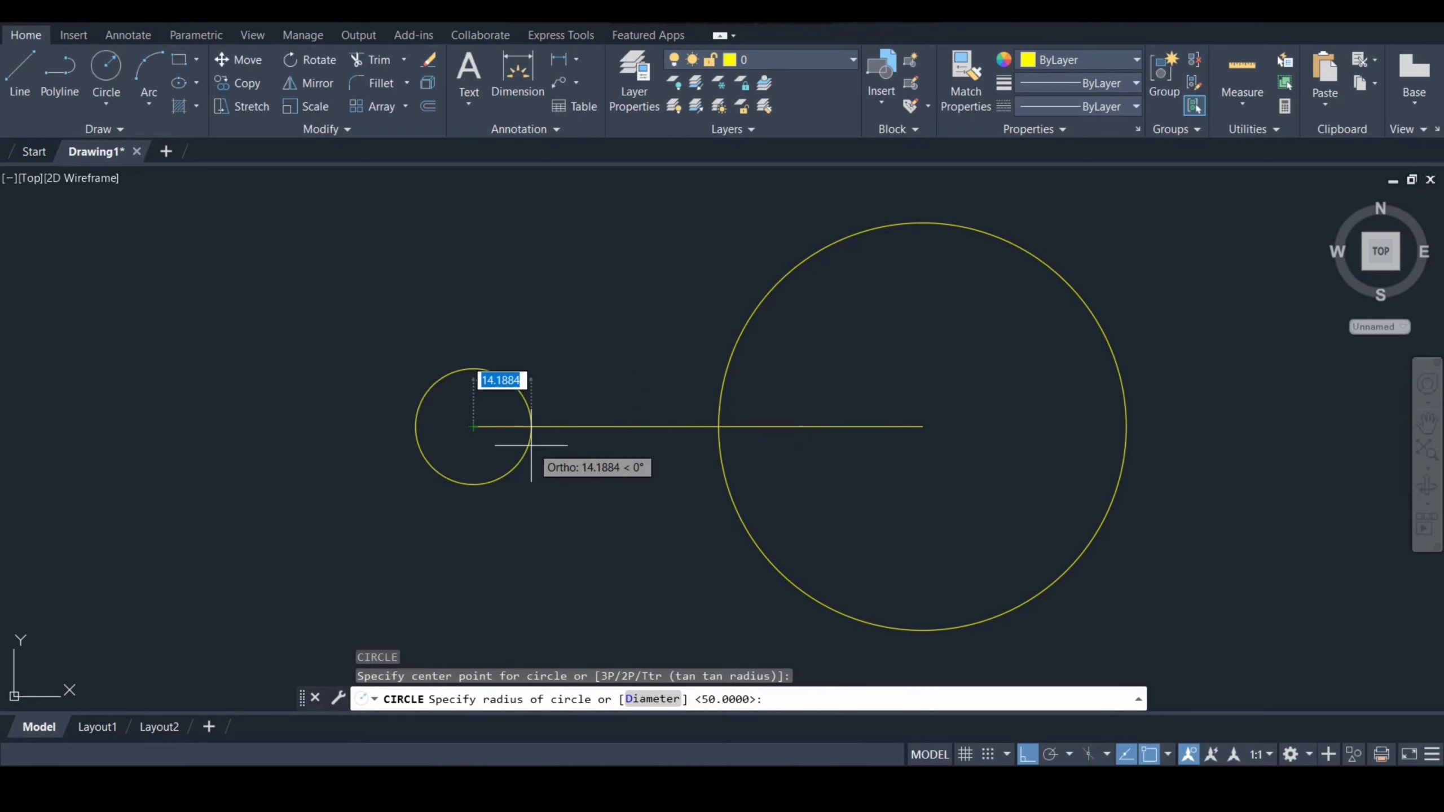
{"action": "type", "text": "30"}
{"action": "key", "text": "Return"}
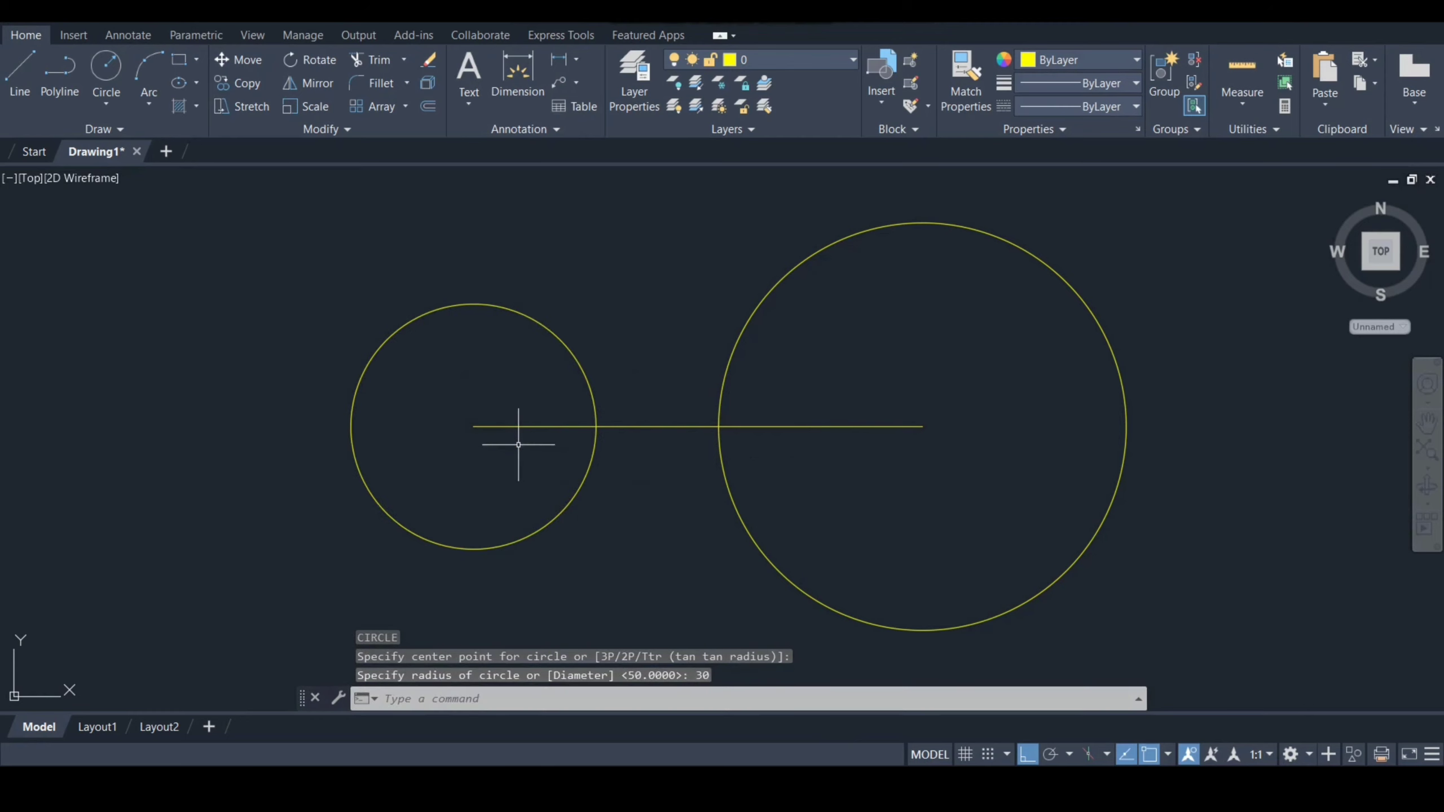
{"action": "key", "text": "Return"}
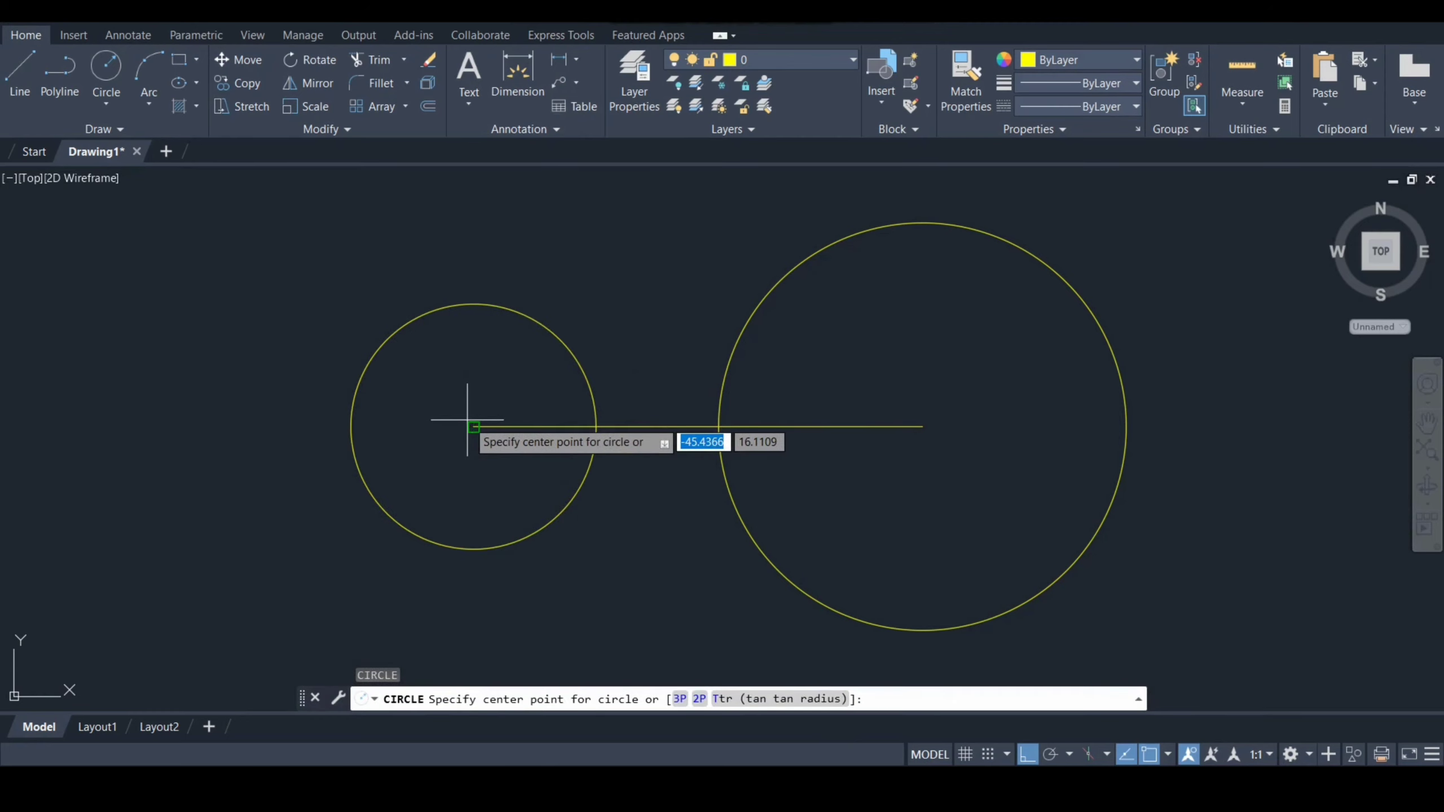
{"action": "left_click", "coordinate": [469, 422]}
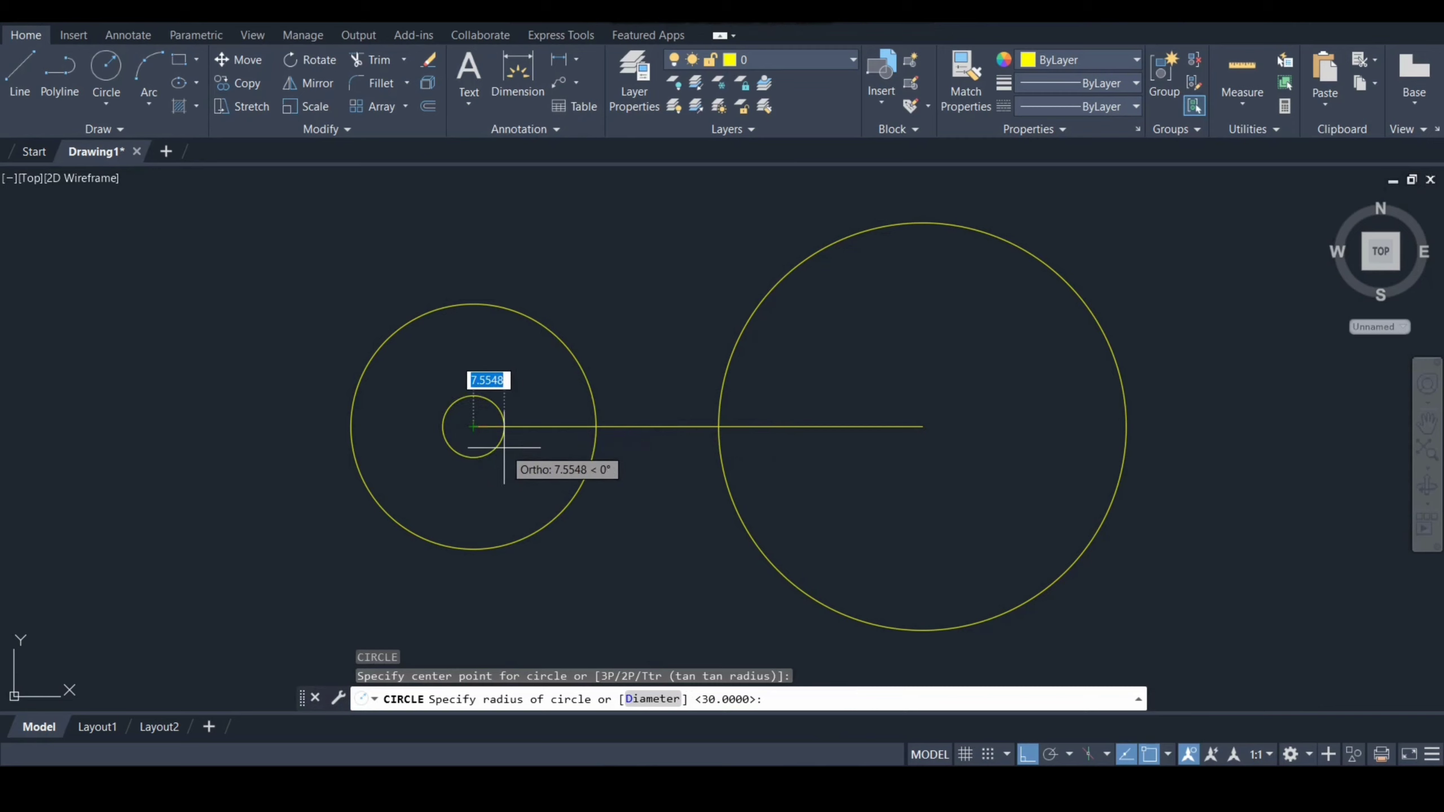
{"action": "type", "text": "15"}
{"action": "key", "text": "Return"}
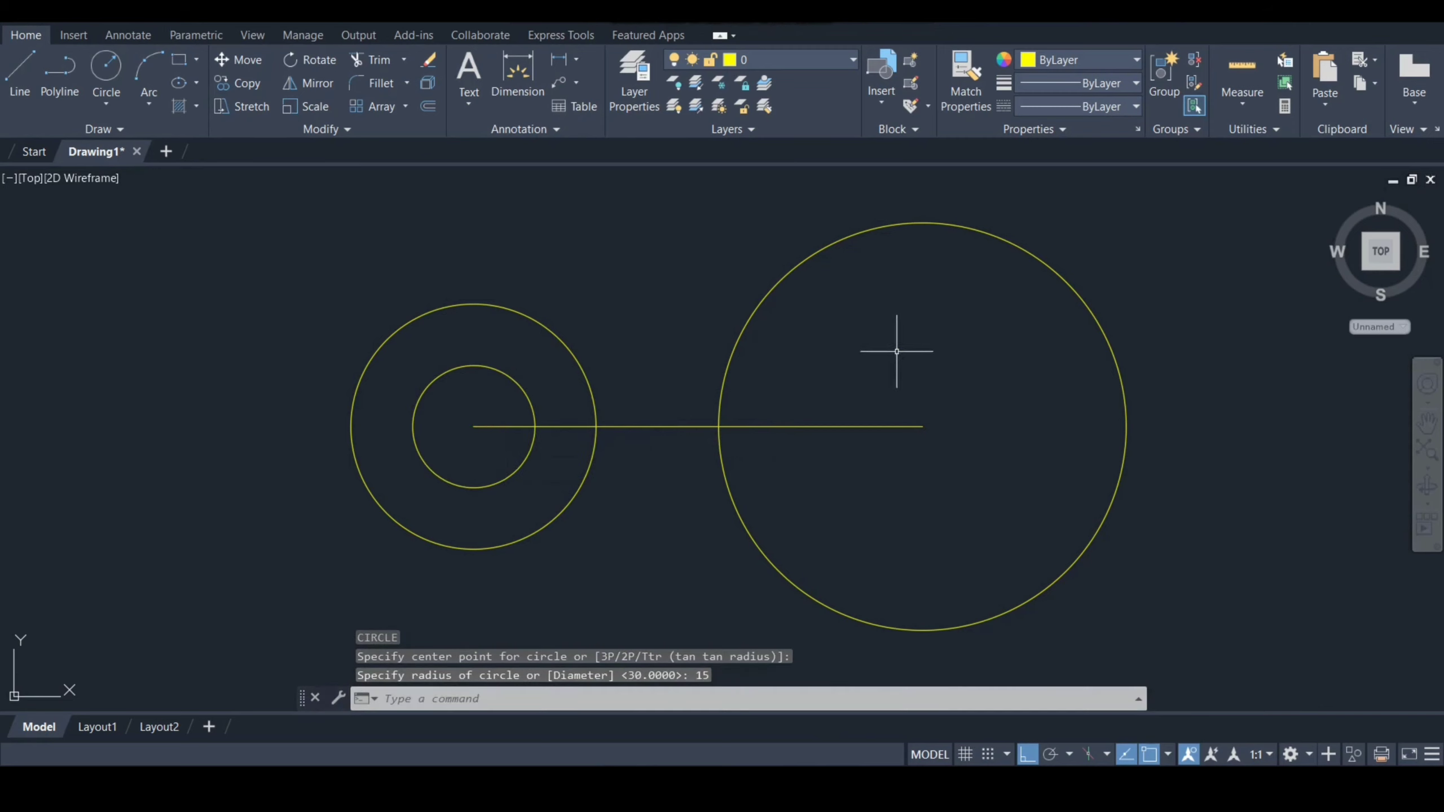
- Draw a horizontal line 20 units to the right from the centre of the radius-50 circle
{"action": "type", "text": "l"}
{"action": "key", "text": "Return"}
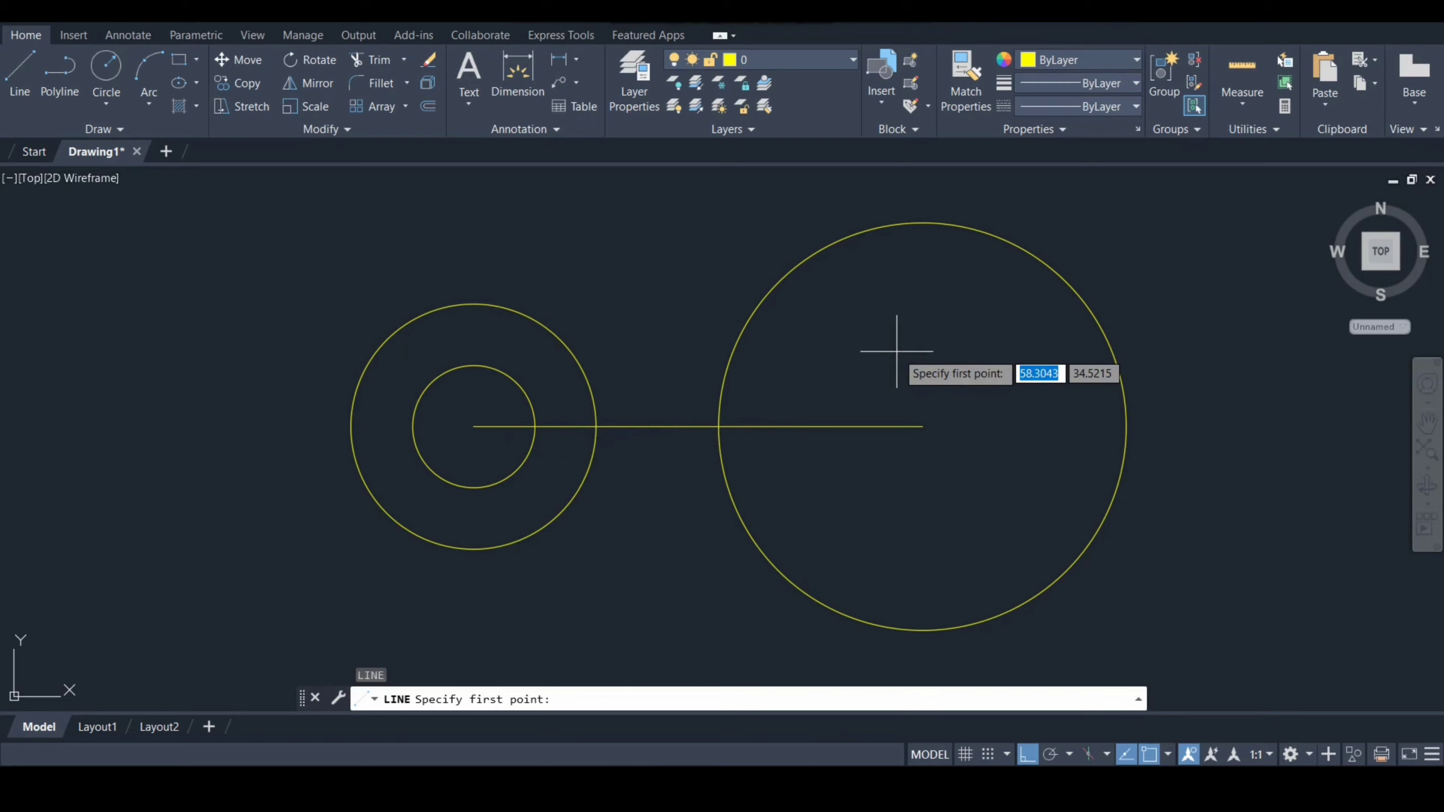
{"action": "left_click", "coordinate": [922, 426]}
{"action": "type", "text": "2"}
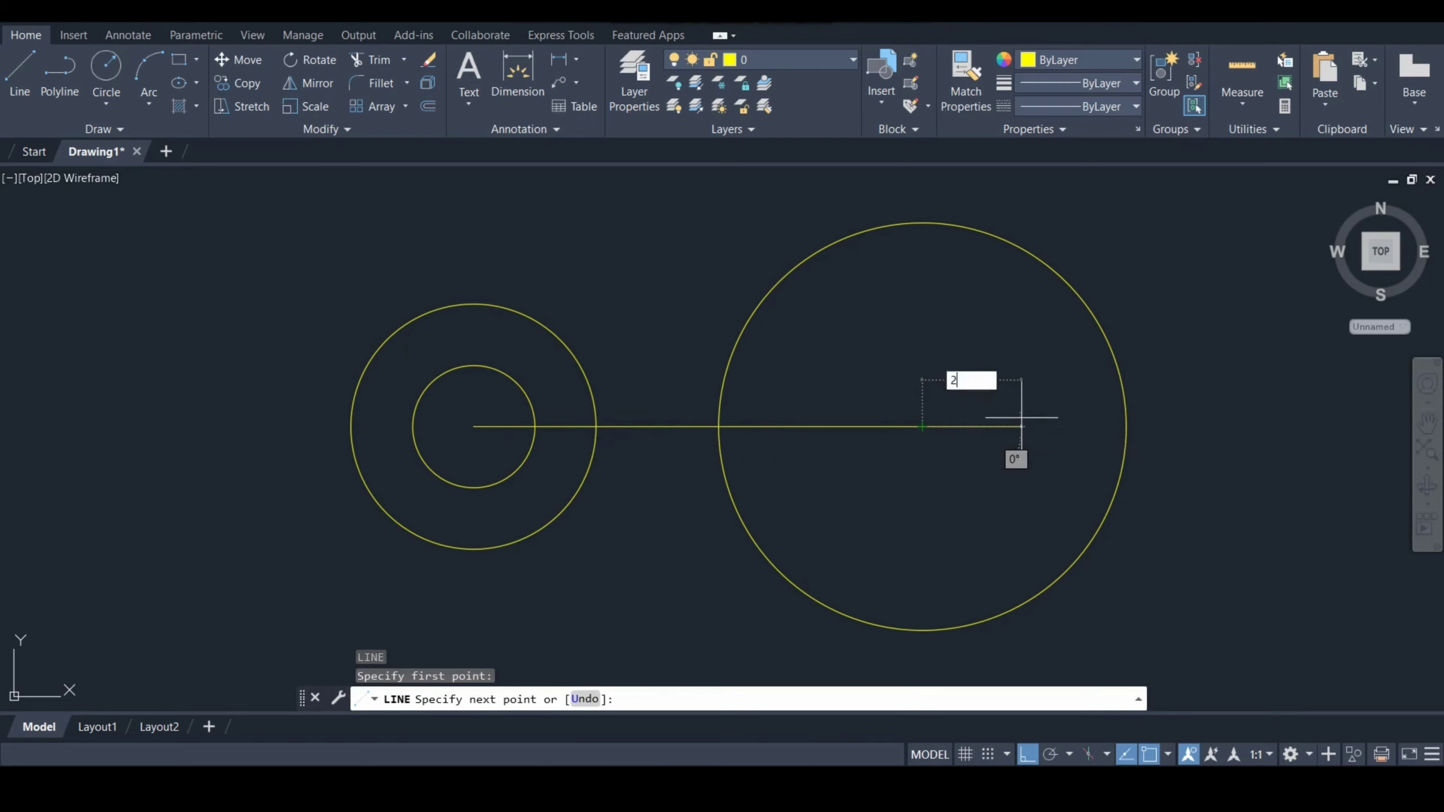
{"action": "type", "text": "0"}
{"action": "key", "text": "Return"}
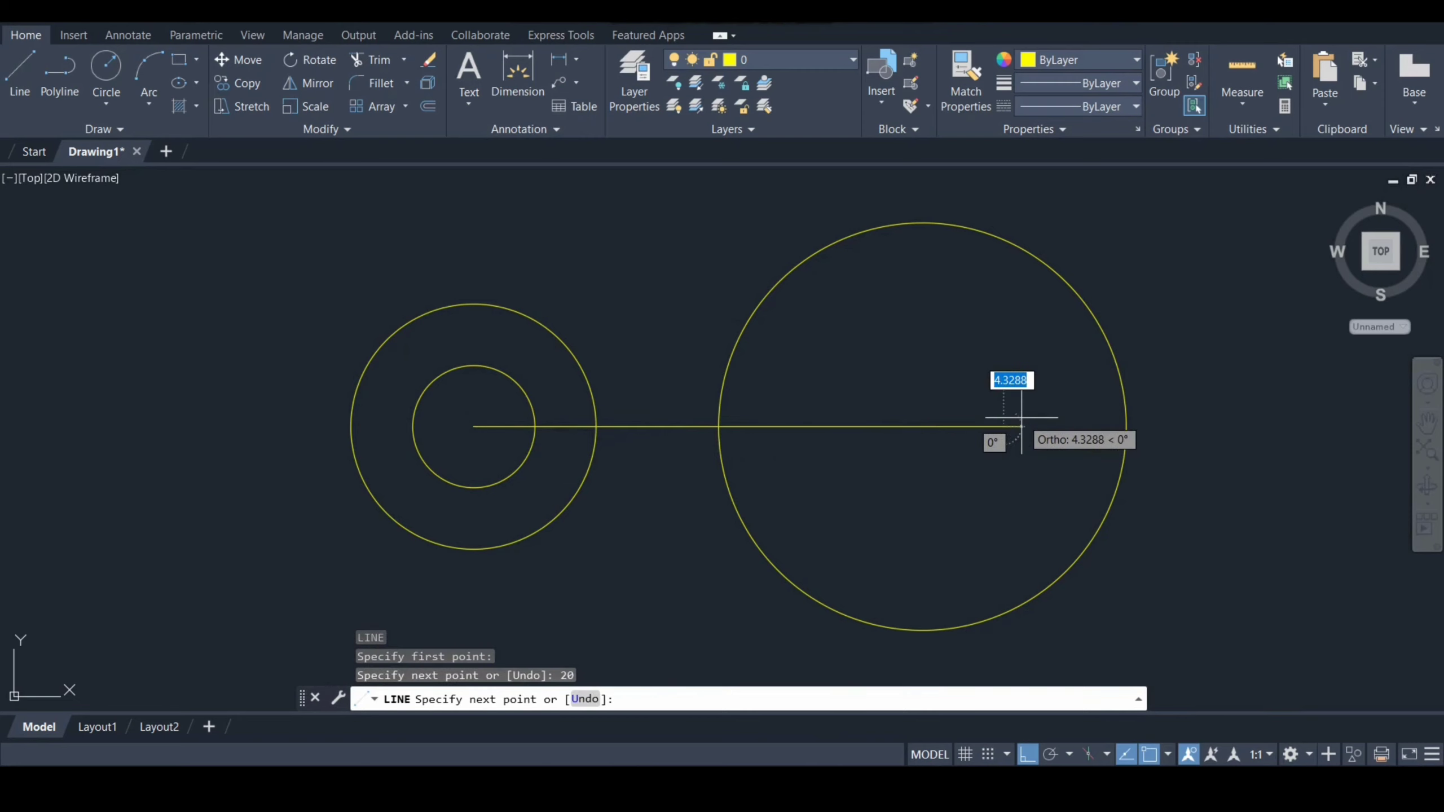
{"action": "key", "text": "Escape"}
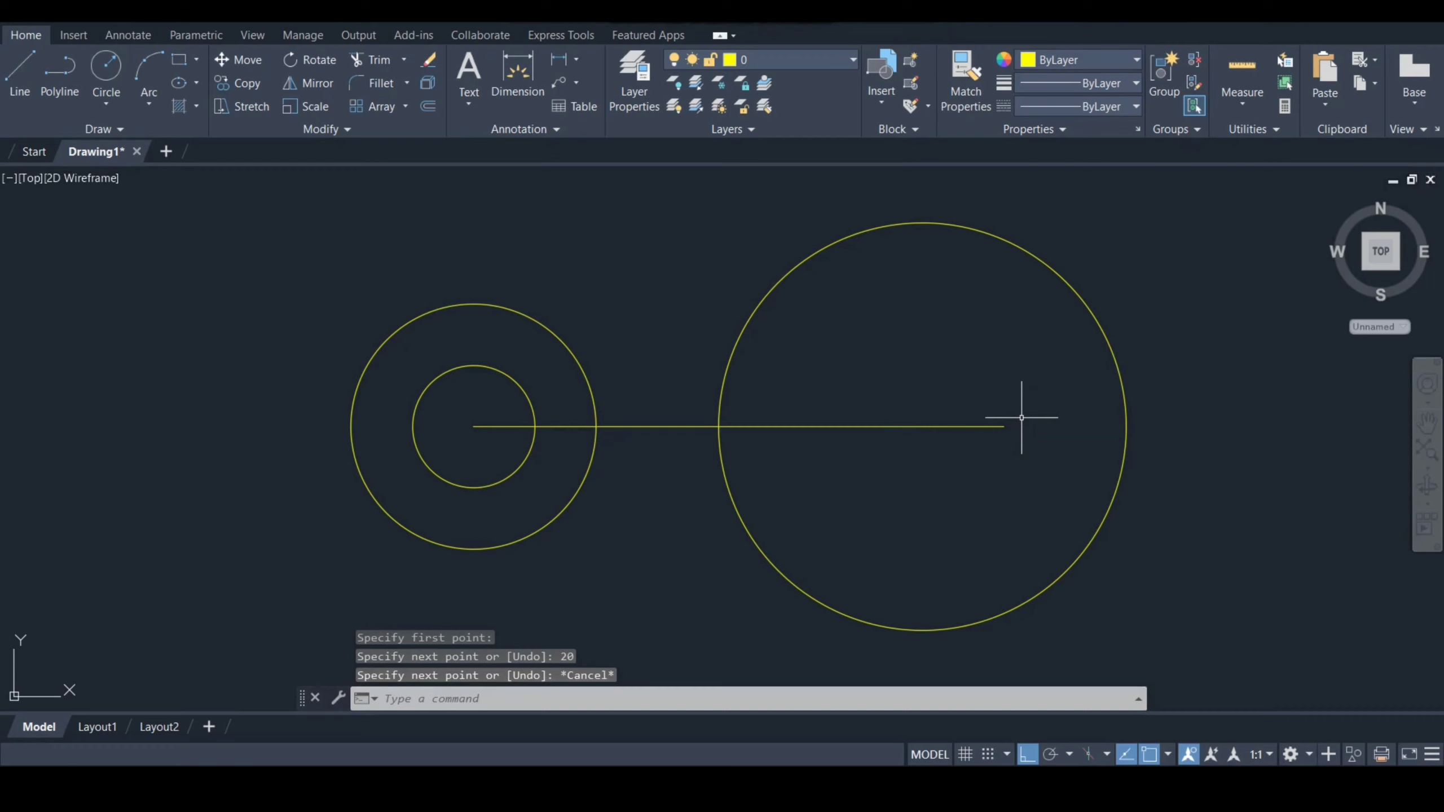
- Draw a circle of radius 22 centred on the right endpoint of the 20-unit line
{"action": "type", "text": "c"}
{"action": "key", "text": "Return"}
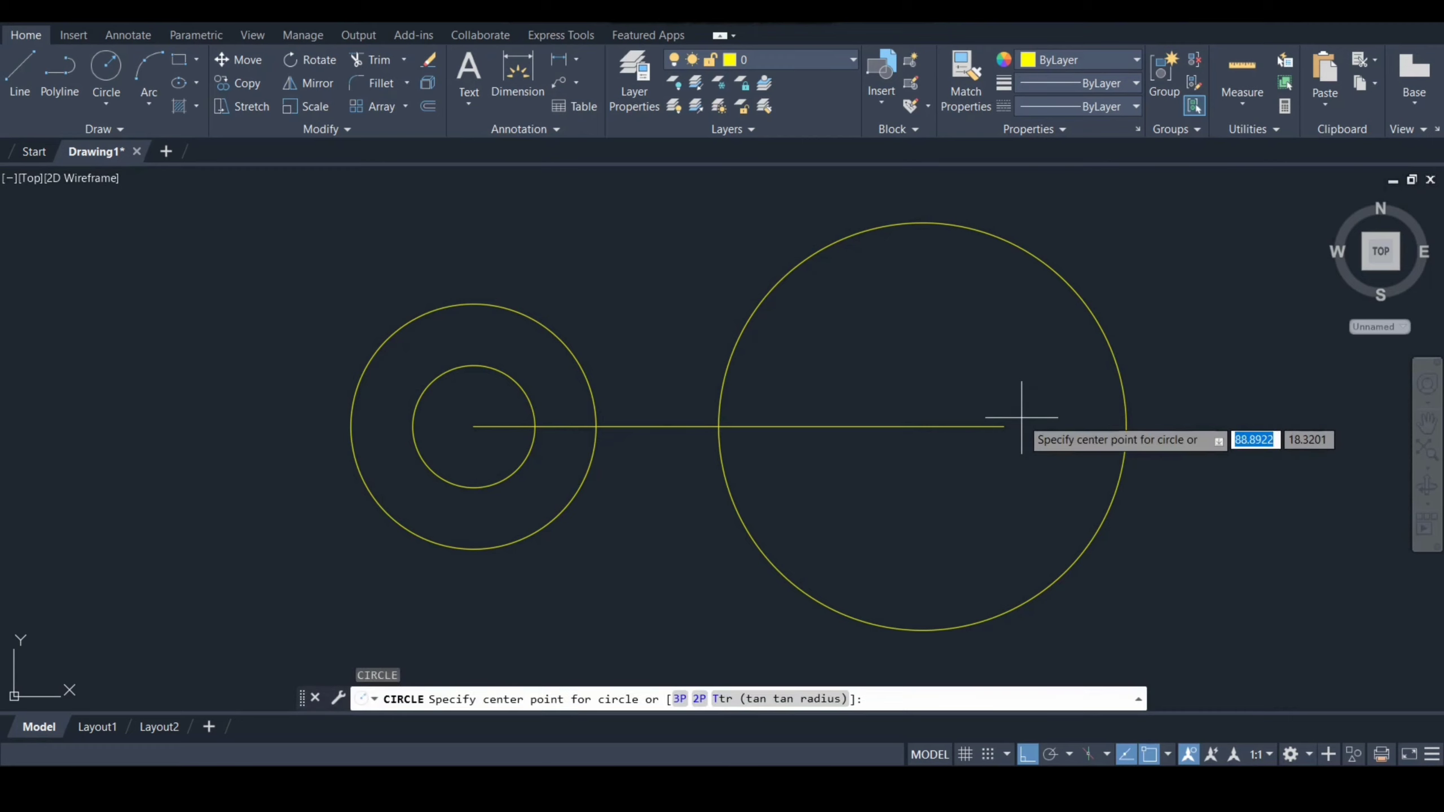
{"action": "left_click", "coordinate": [1004, 427]}
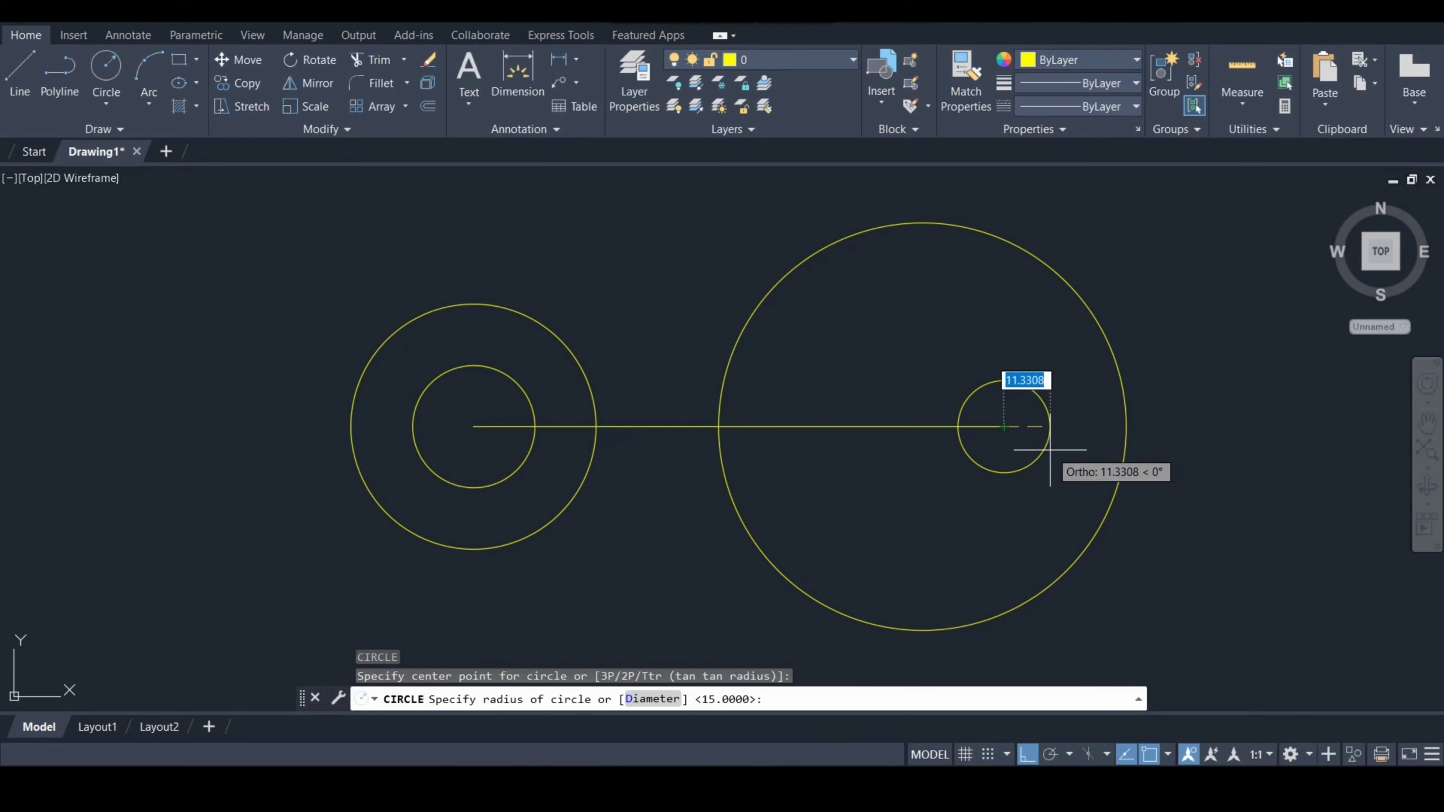
{"action": "type", "text": "22"}
{"action": "key", "text": "Return"}
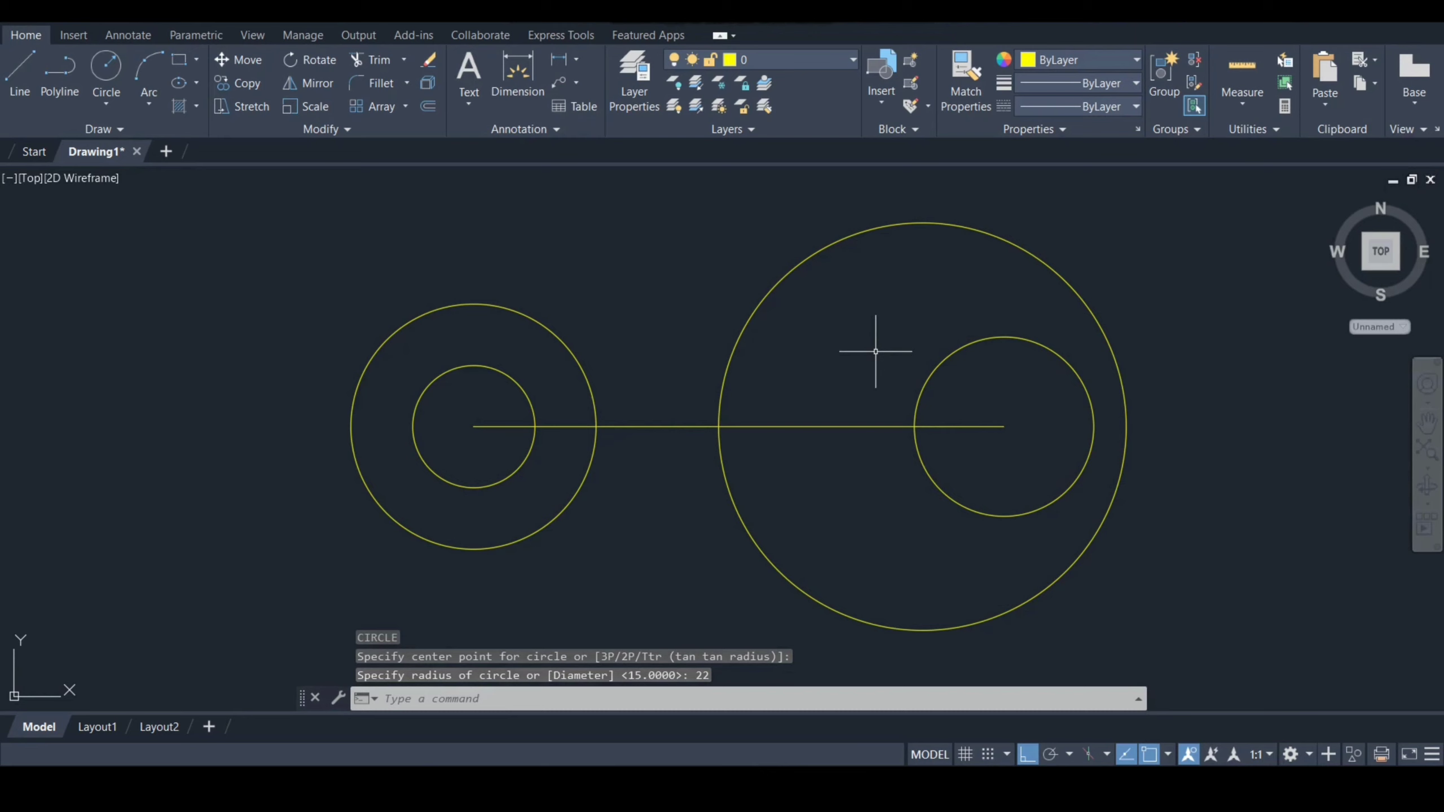
- Draw a circle of radius 40 concentric with the radius-50 circle
{"action": "key", "text": "Return"}
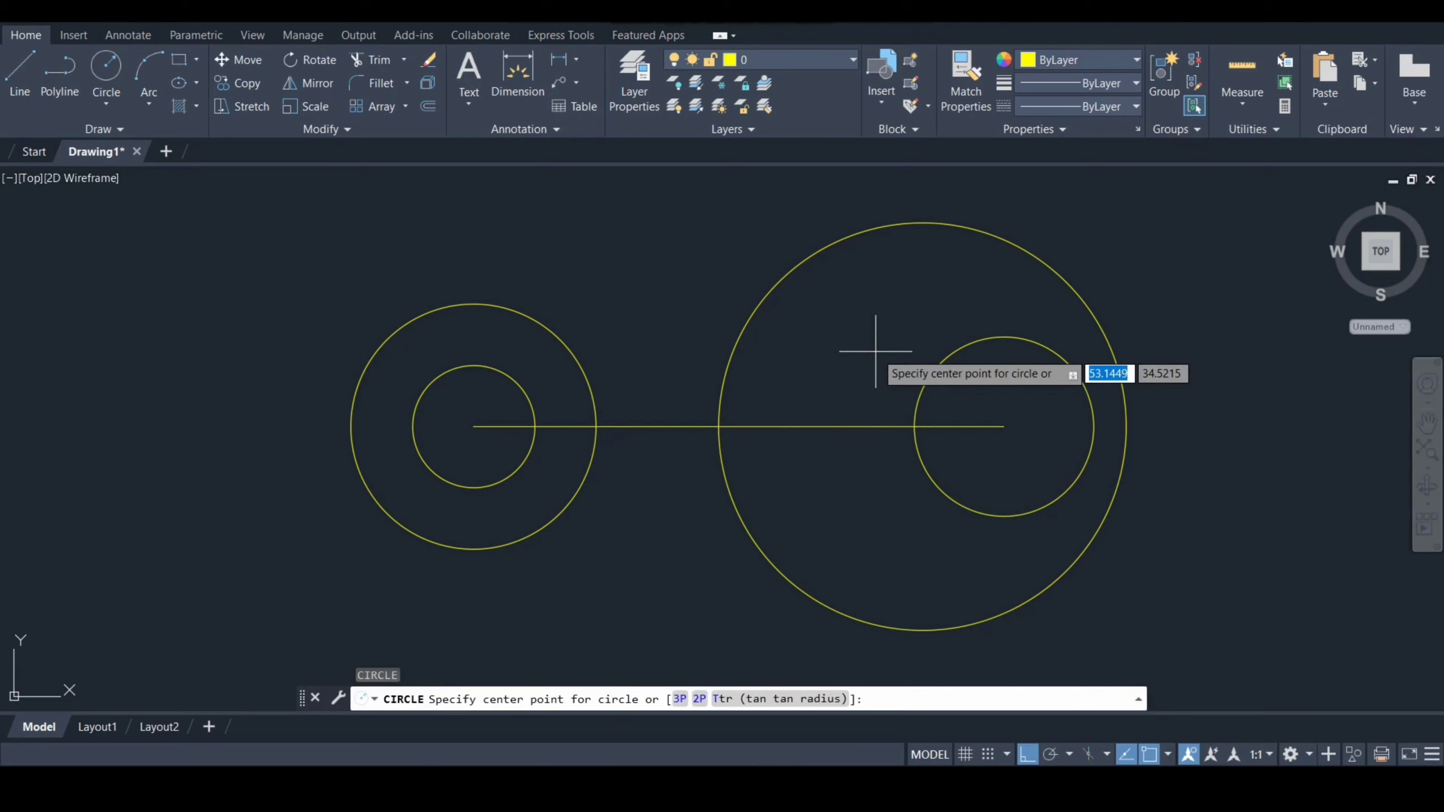
{"action": "left_click", "coordinate": [921, 426]}
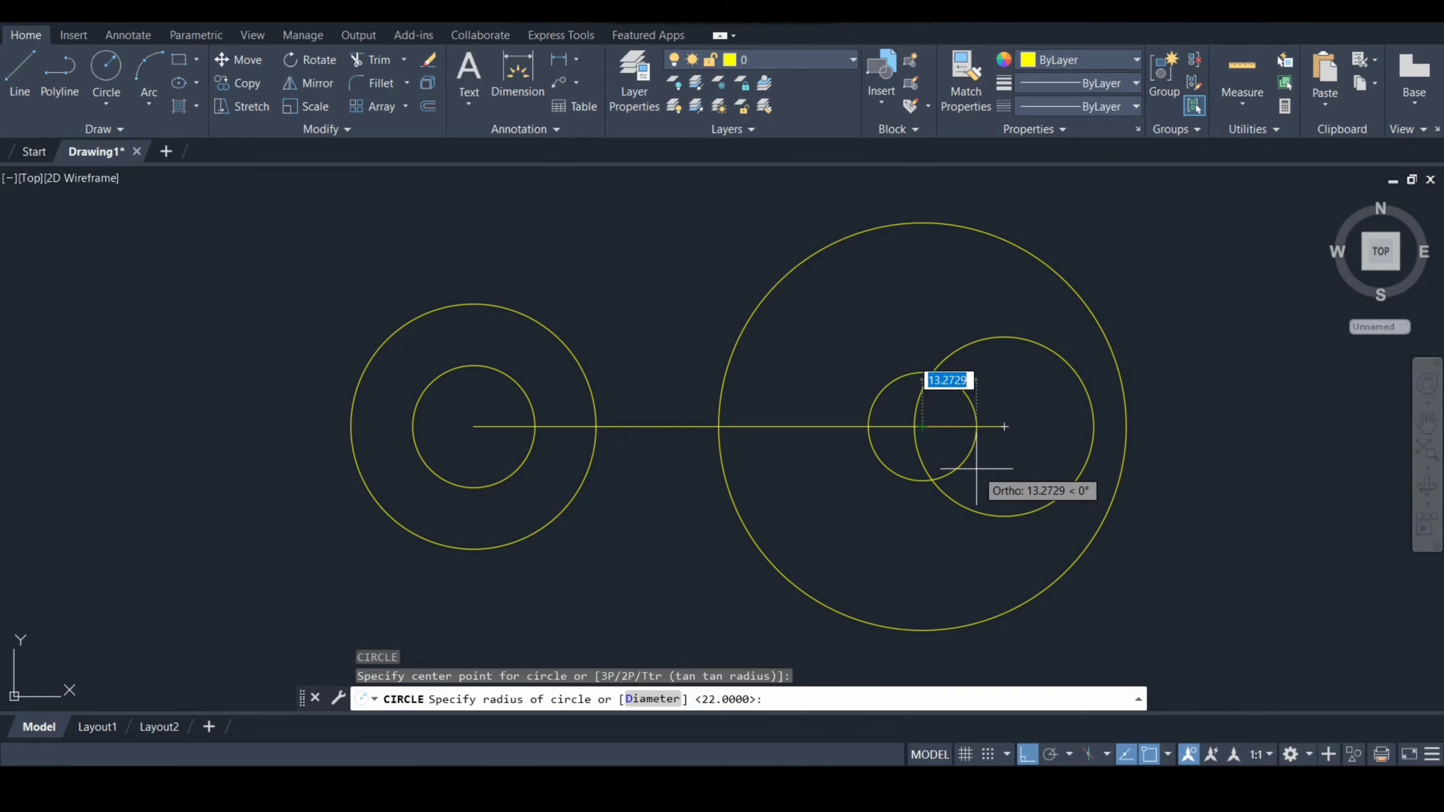
{"action": "type", "text": "40"}
{"action": "key", "text": "Return"}
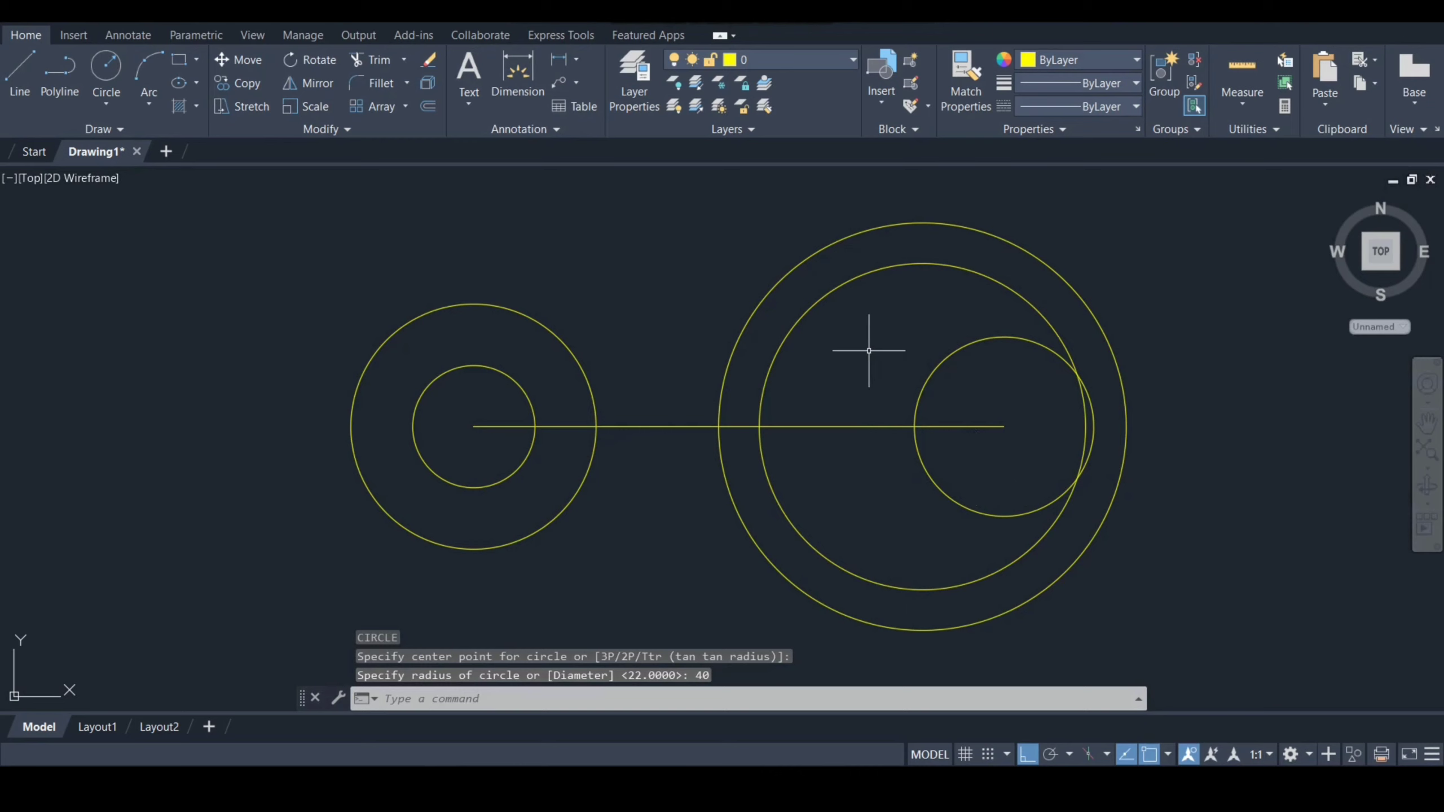
{"action": "type", "text": "c"}
{"action": "key", "text": "Return"}
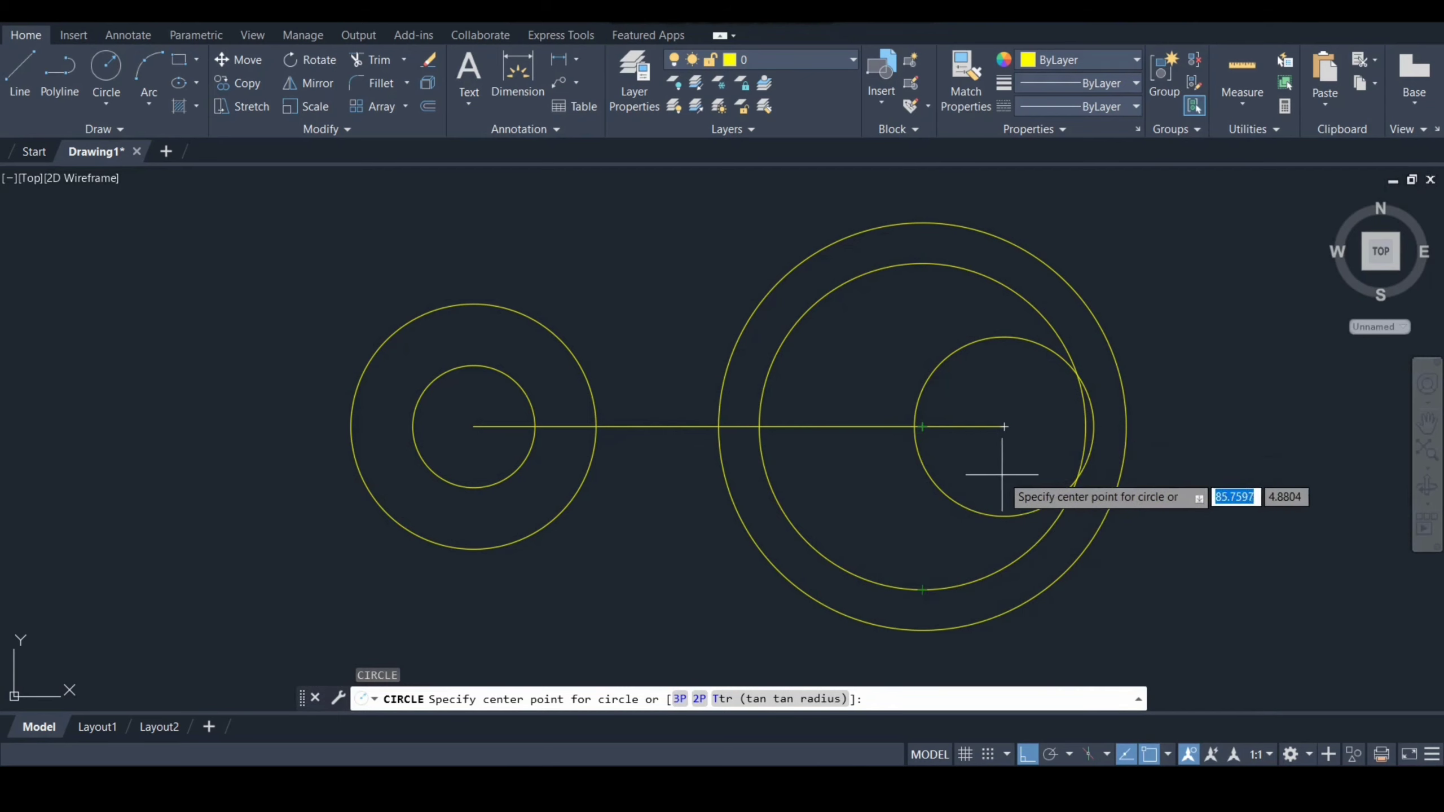
{"action": "key", "text": "Escape"}
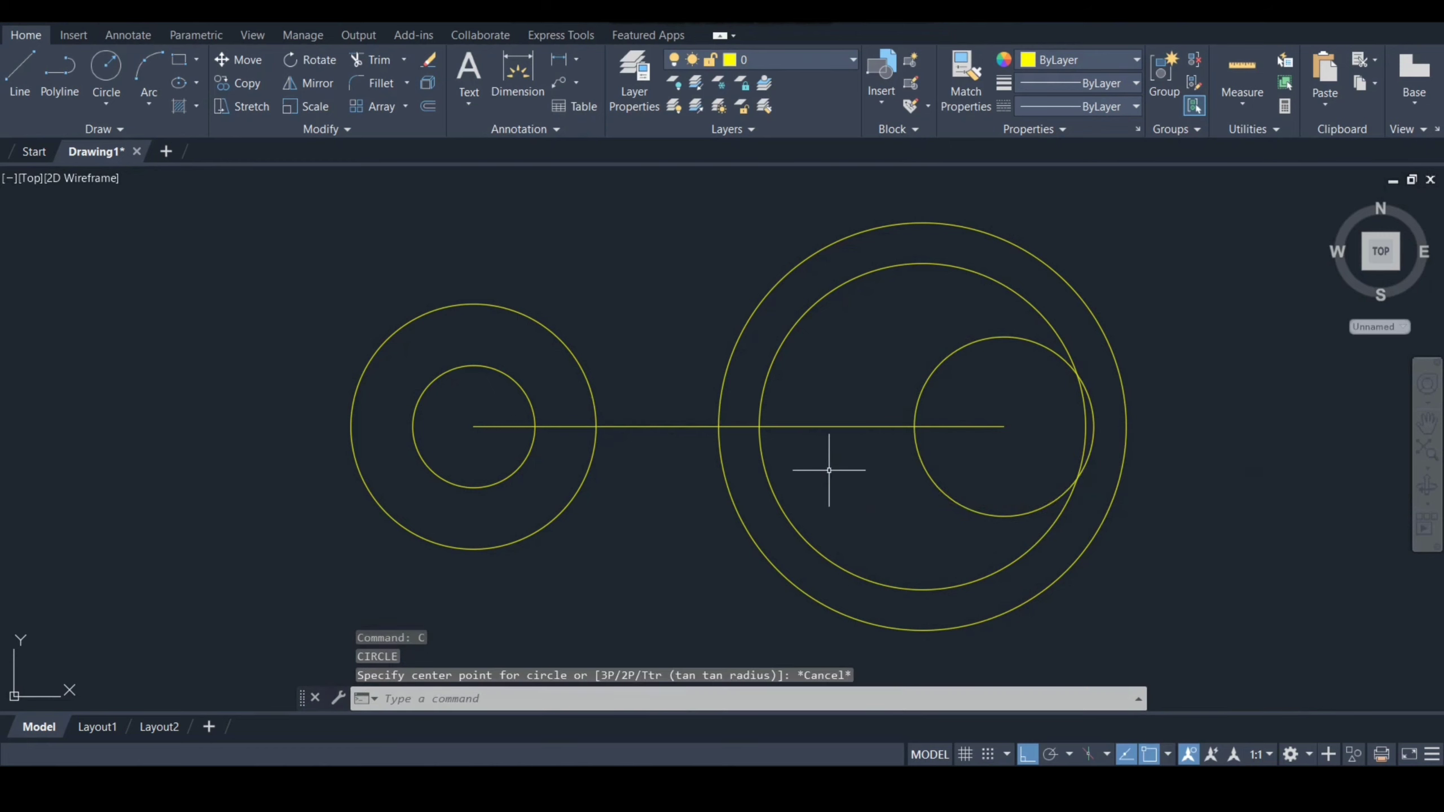
- Draw a circle of radius 25 concentric with the radius-22 circle
{"action": "key", "text": "Return"}
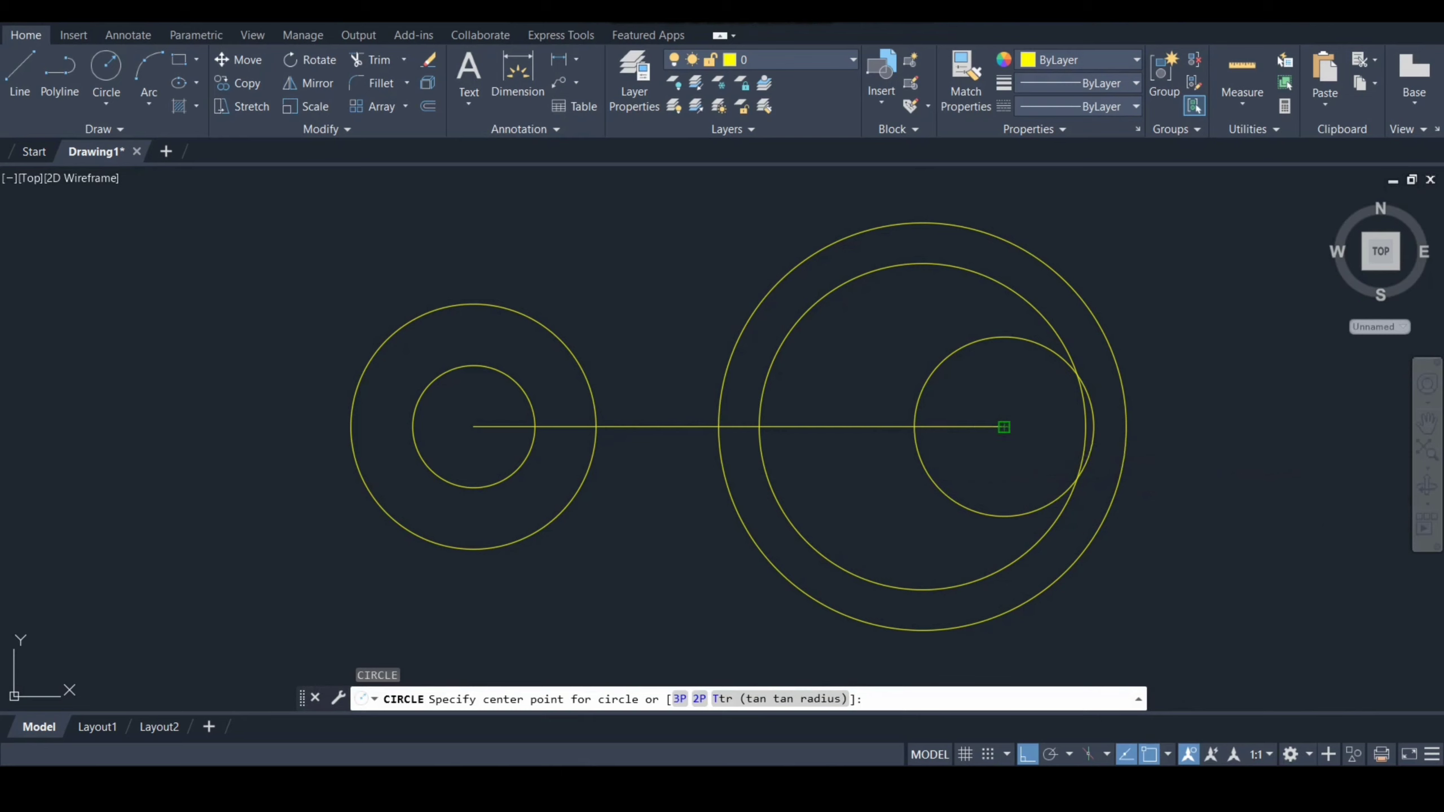
{"action": "left_click", "coordinate": [1004, 426]}
{"action": "type", "text": "25"}
{"action": "key", "text": "Return"}
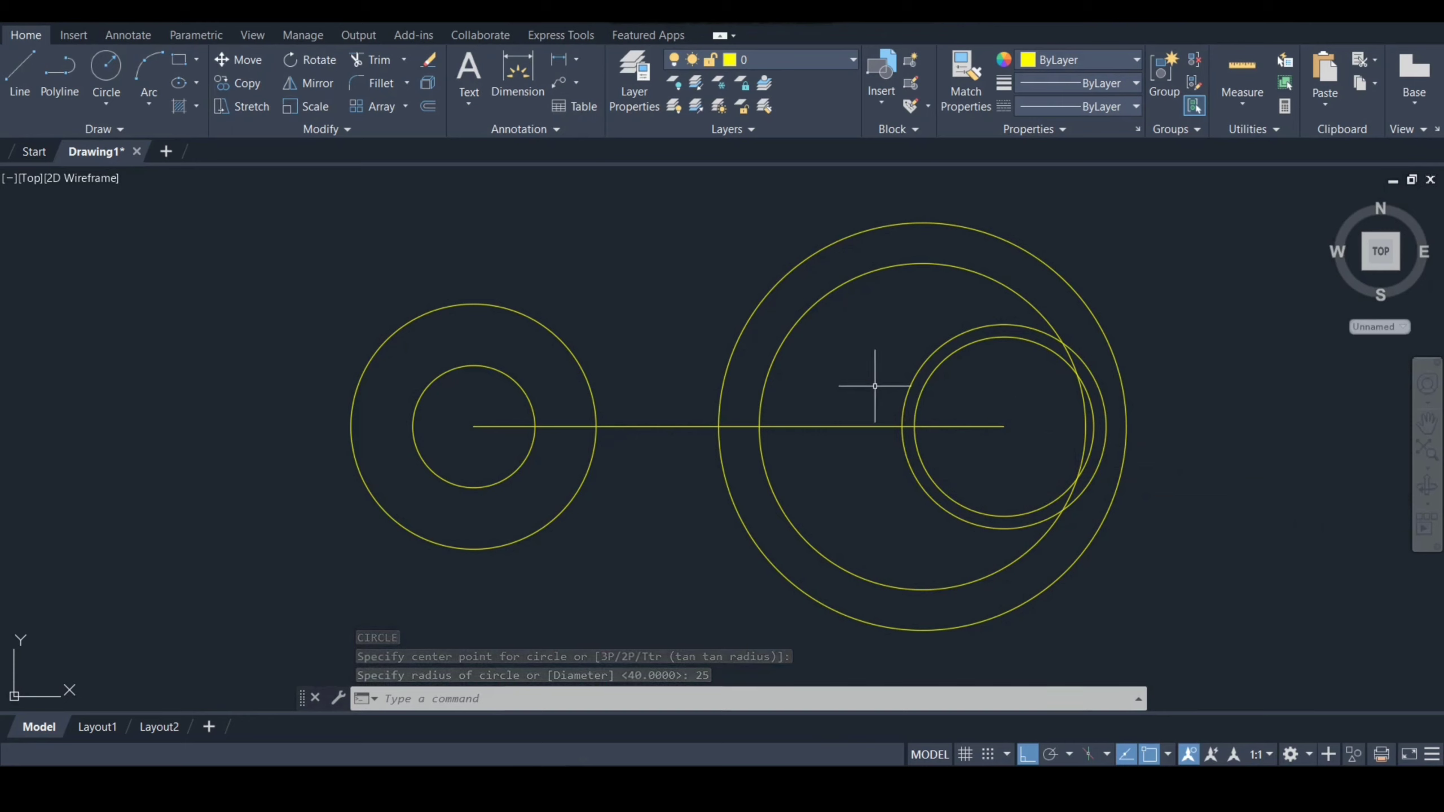
- Offset the 110-unit centre line by 5 units both above and below it
{"action": "type", "text": "o"}
{"action": "key", "text": "Return"}
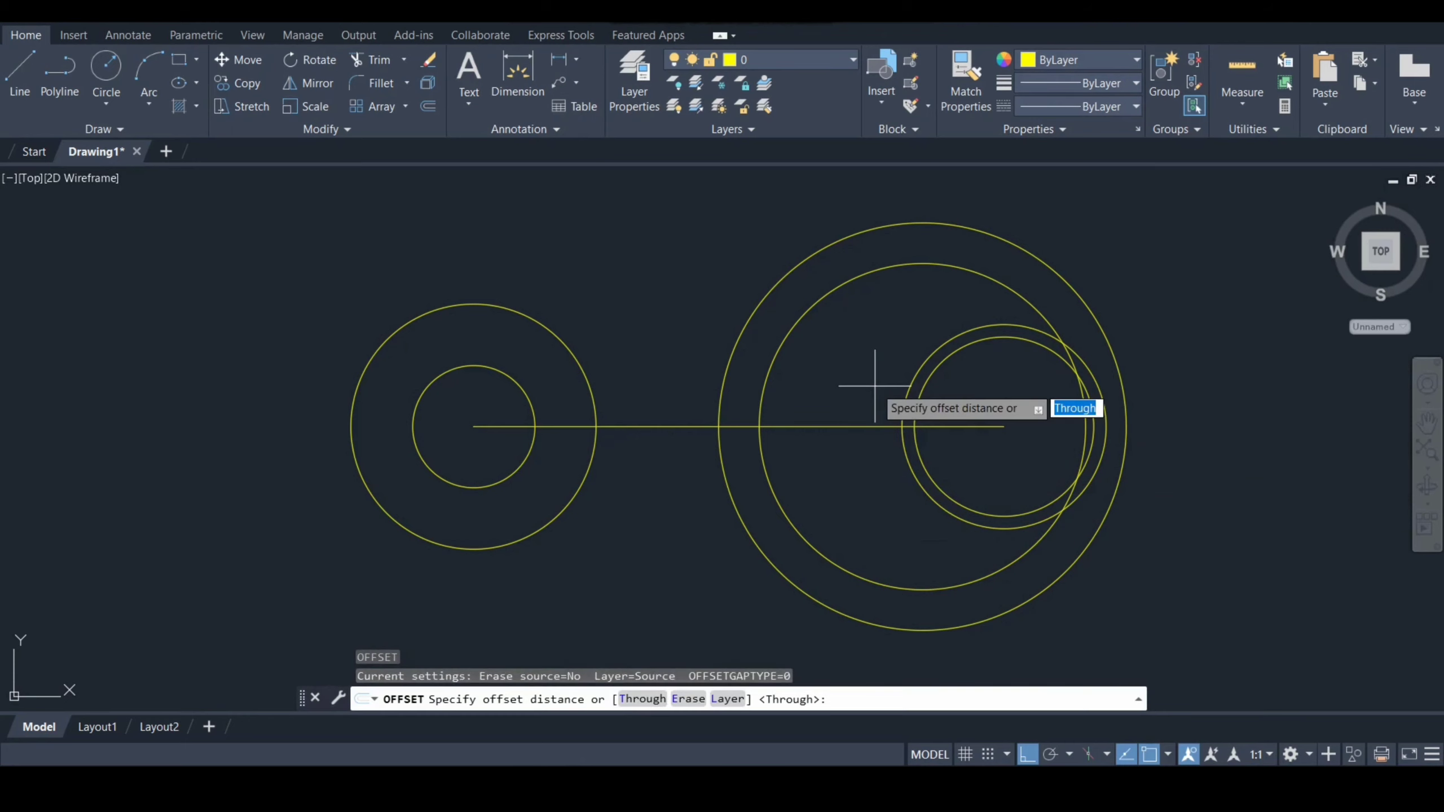
{"action": "type", "text": "5"}
{"action": "key", "text": "Return"}
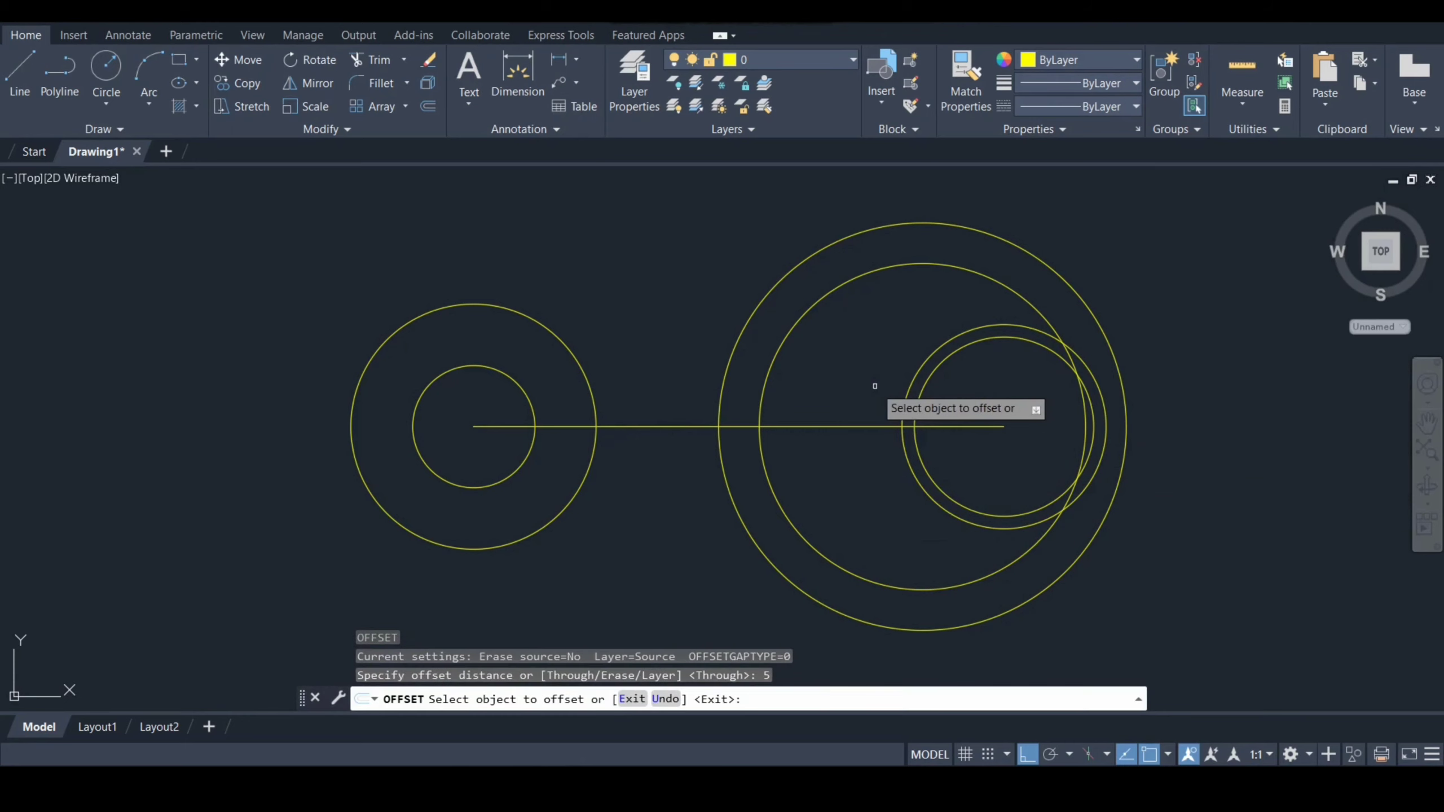
{"action": "left_click", "coordinate": [840, 426]}
{"action": "left_click", "coordinate": [844, 385]}
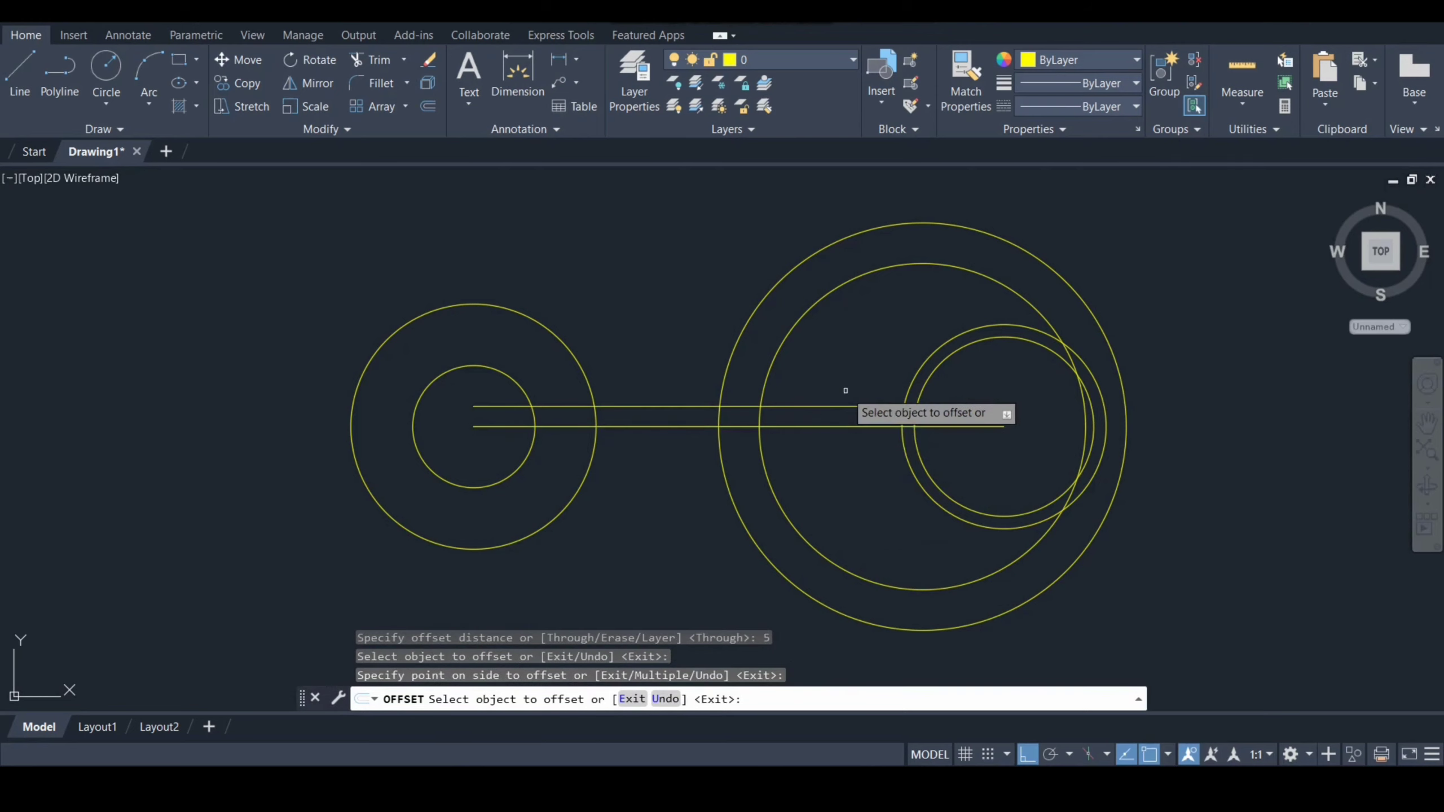
{"action": "left_click", "coordinate": [843, 426]}
{"action": "left_click", "coordinate": [856, 486]}
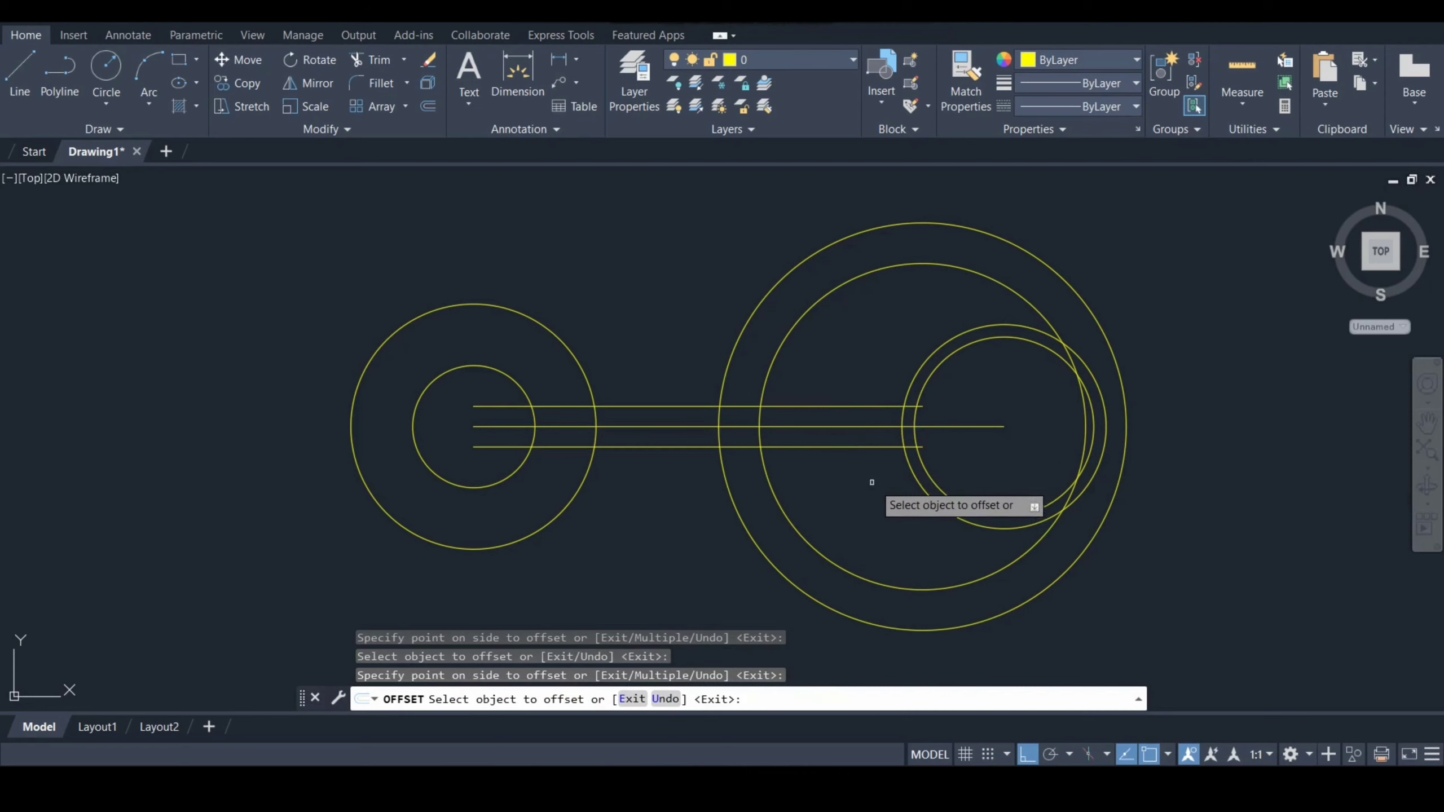
{"action": "key", "text": "Return"}
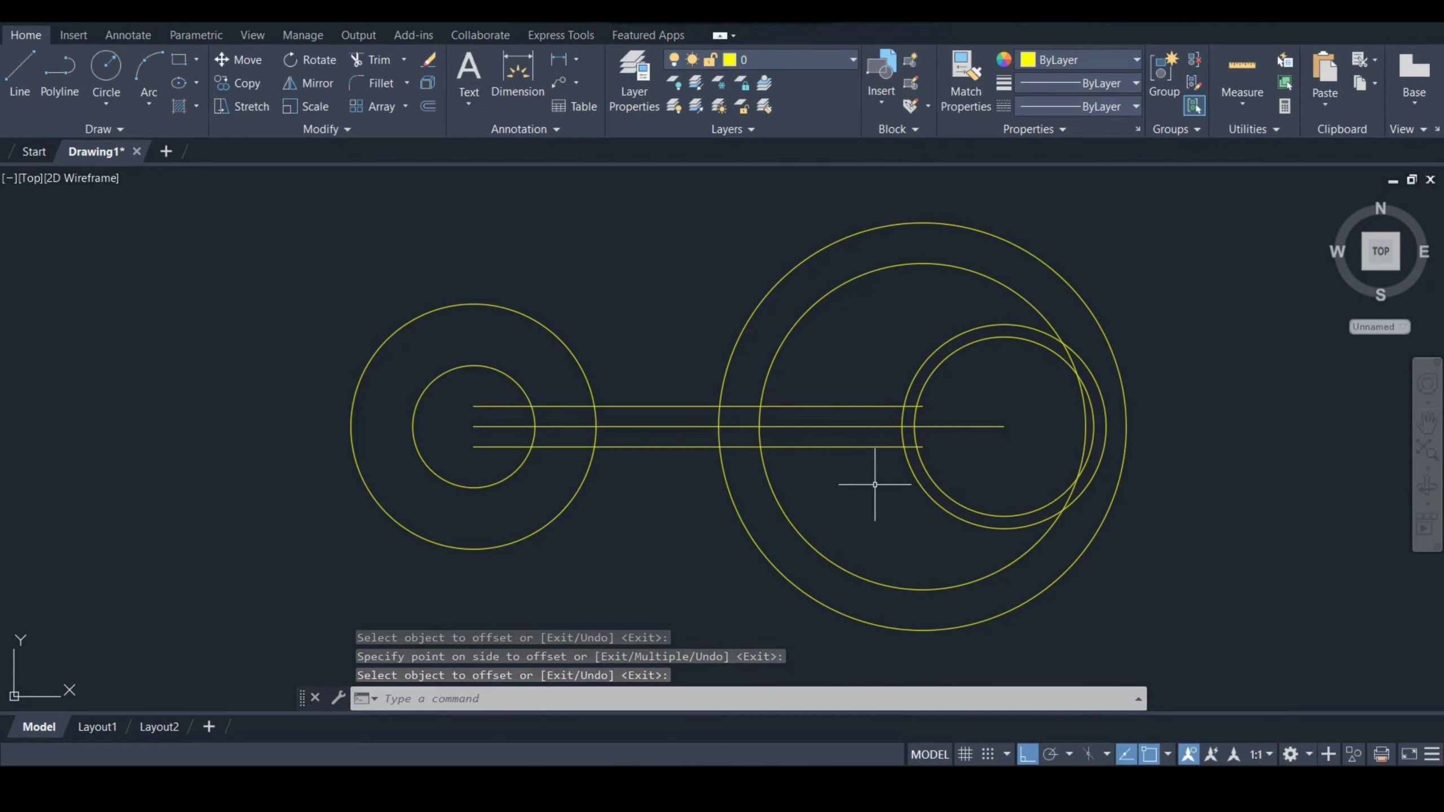
- Draw a circle of radius 15 concentric with the radius-22 and radius-25 circles
{"action": "type", "text": "c"}
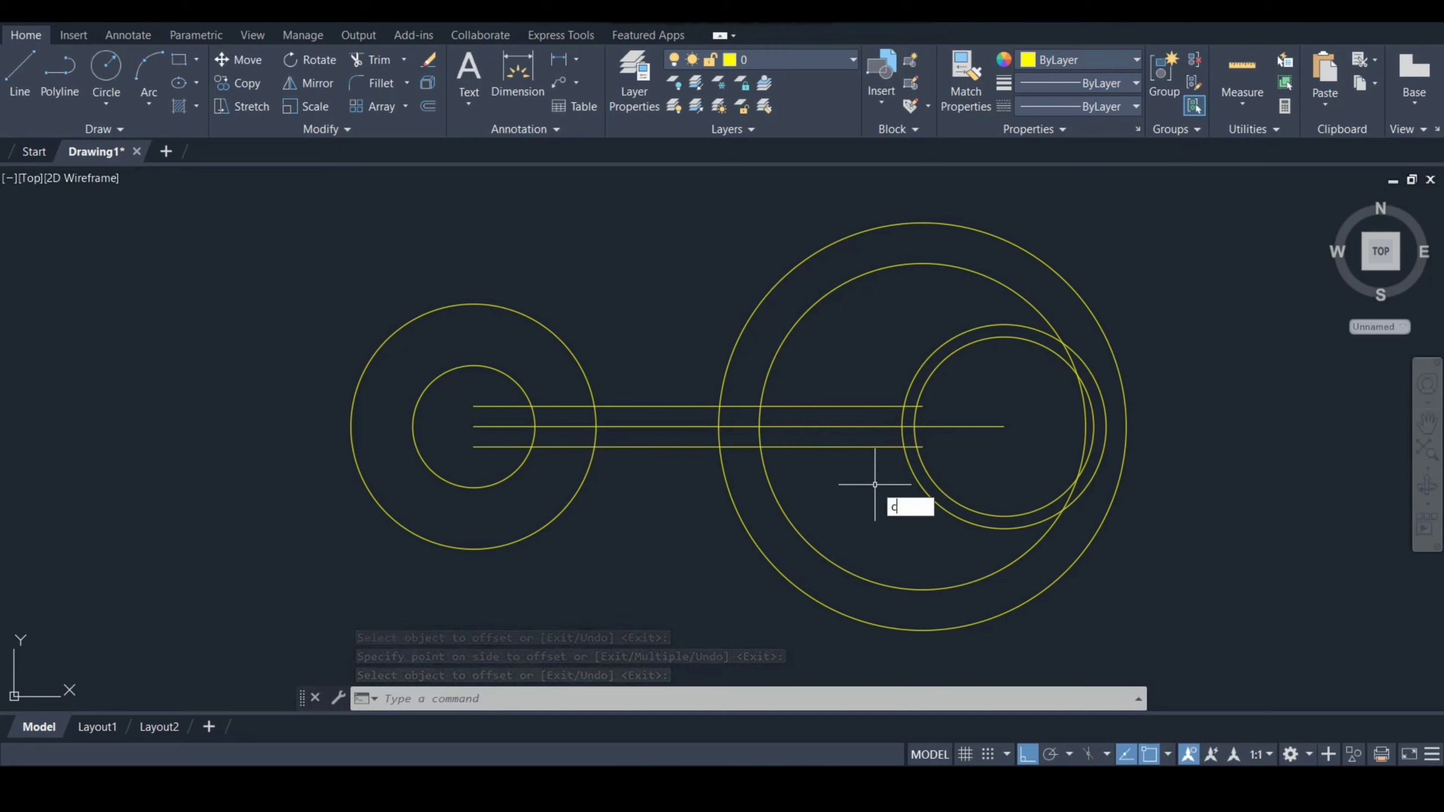
{"action": "key", "text": "Return"}
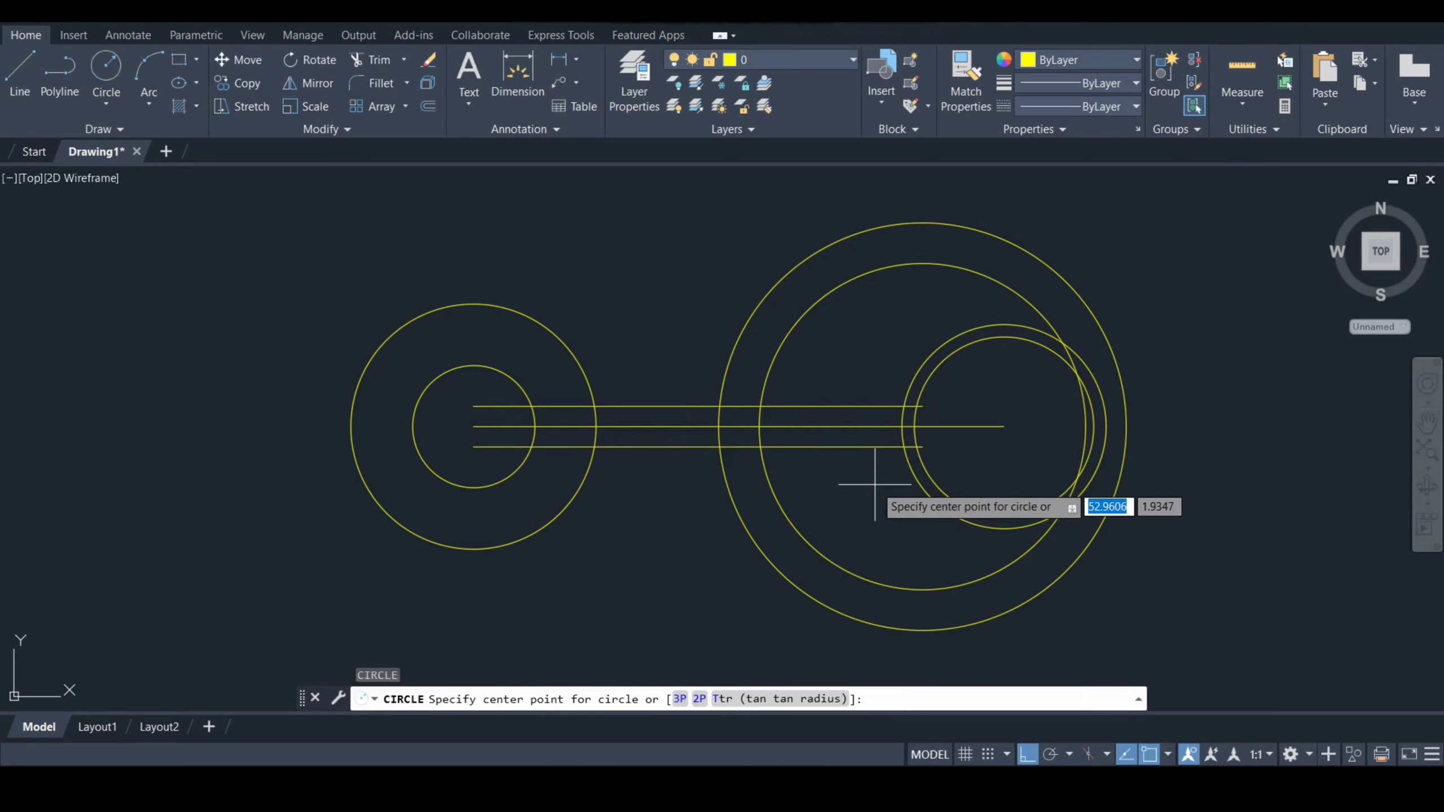
{"action": "left_click", "coordinate": [1003, 426]}
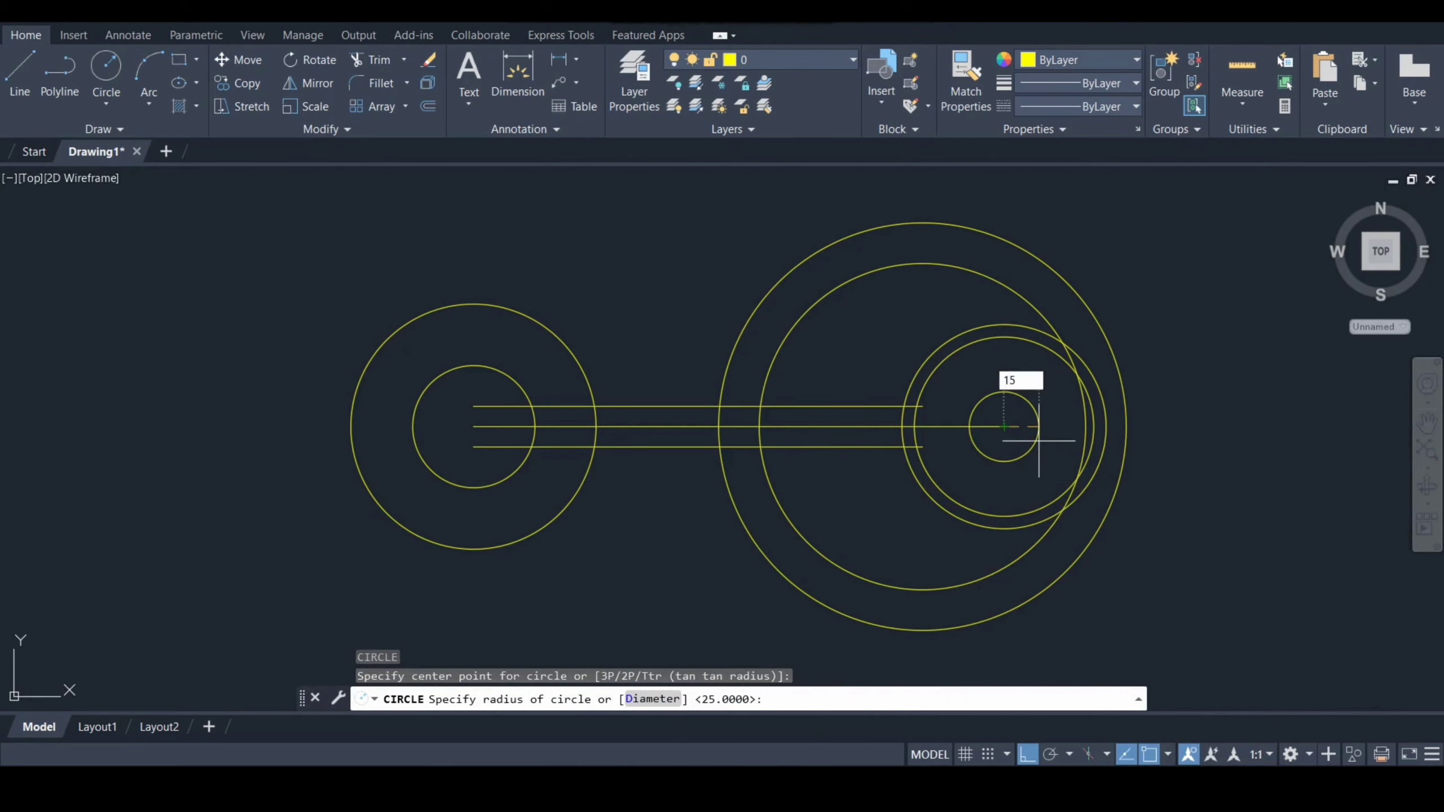
{"action": "key", "text": "Return"}
- Draw a circle of radius 4 centred on the left quadrant of the radius-15 circle
{"action": "type", "text": "c"}
{"action": "key", "text": "Return"}
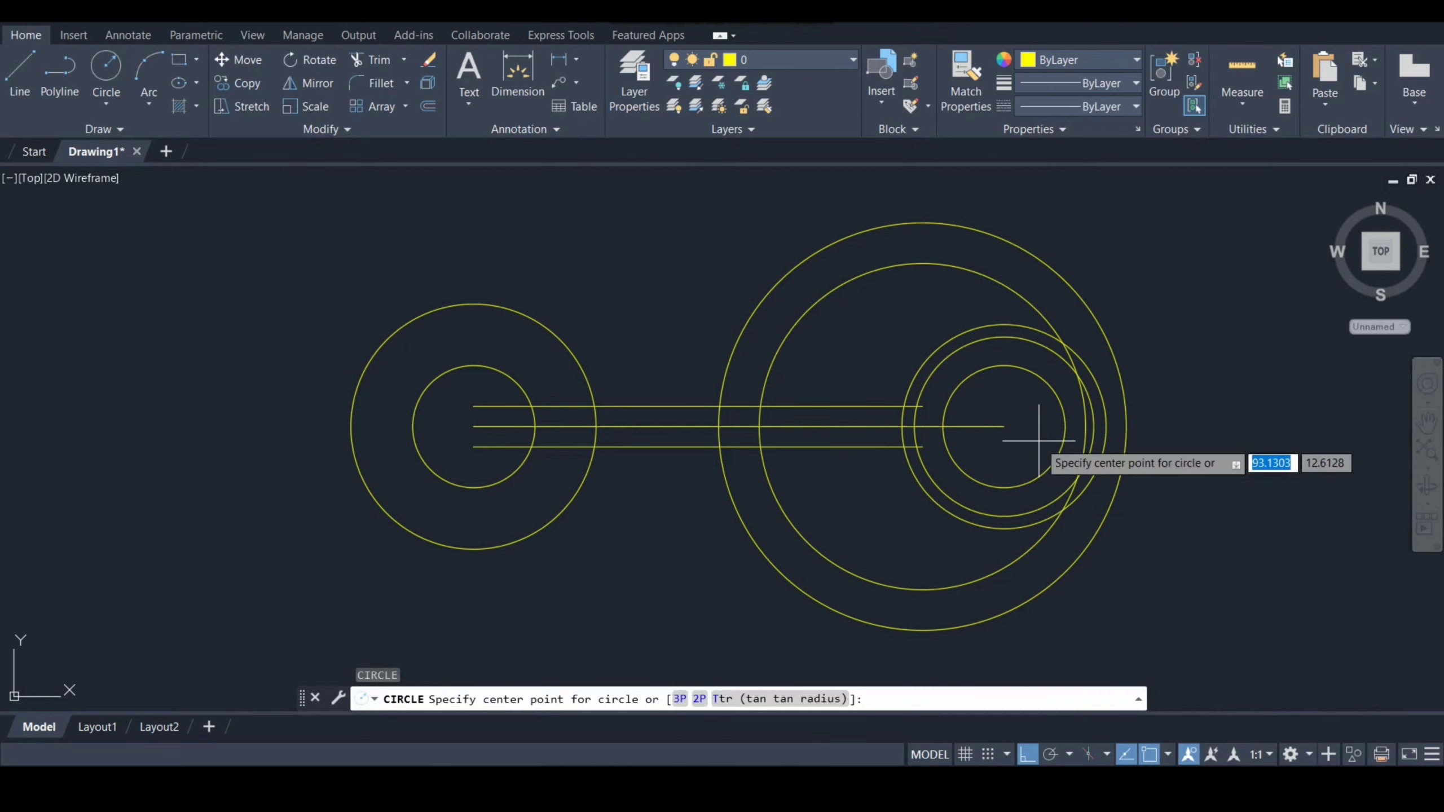
{"action": "left_click", "coordinate": [942, 426]}
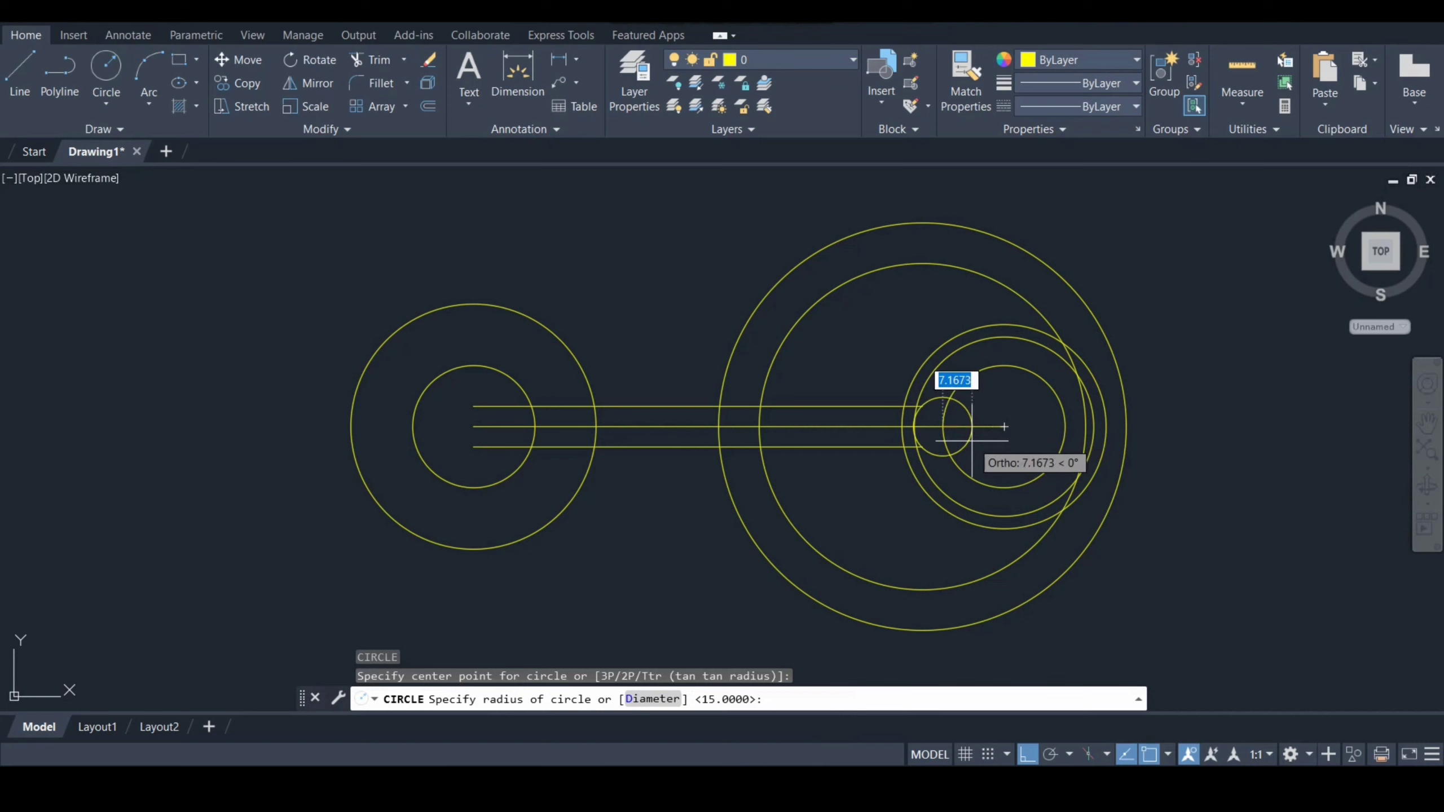
{"action": "type", "text": "4"}
{"action": "key", "text": "Return"}
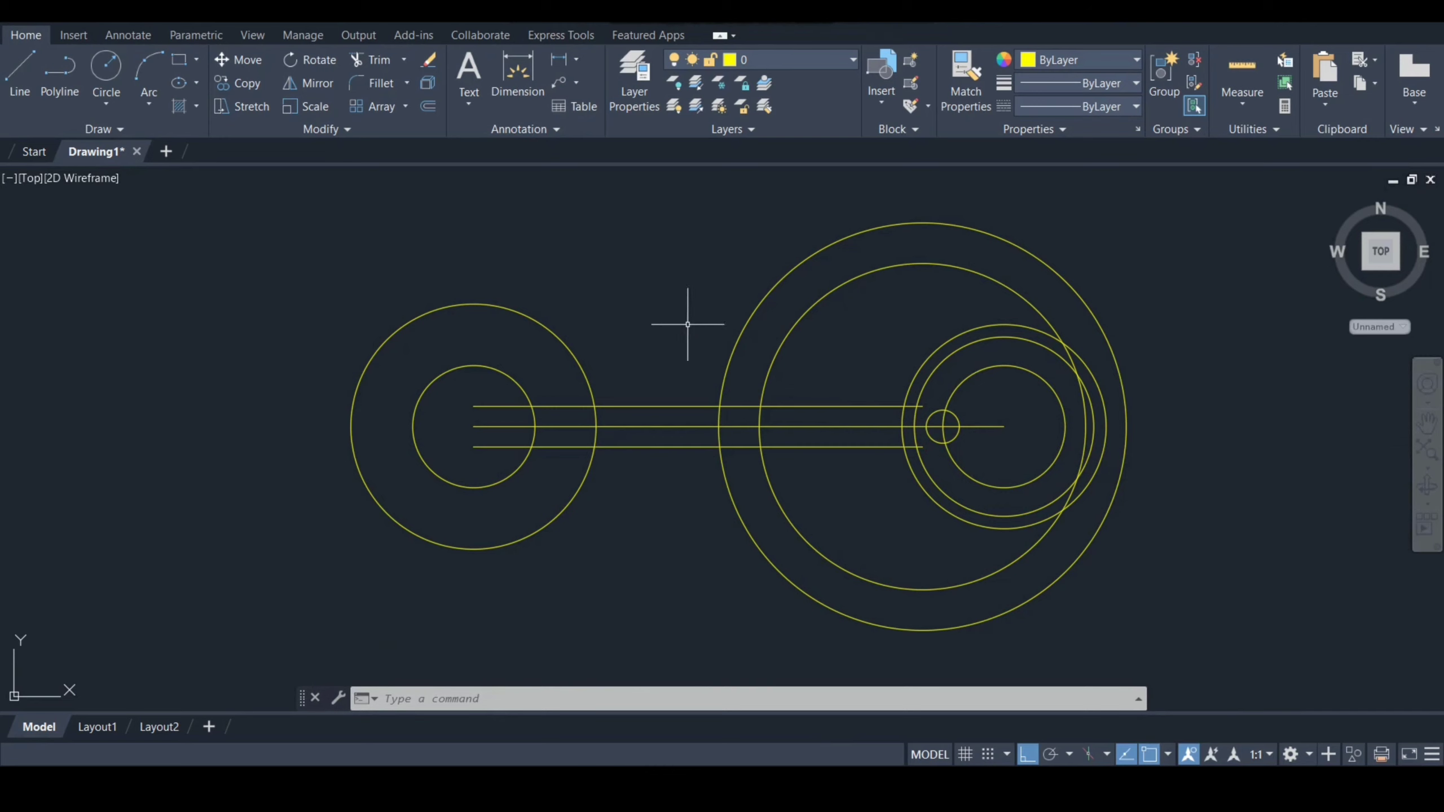
- Trim the three horizontal lines in the gap between the left outer circle and the radius-50 circle
{"action": "type", "text": "tr"}
{"action": "key", "text": "Return"}
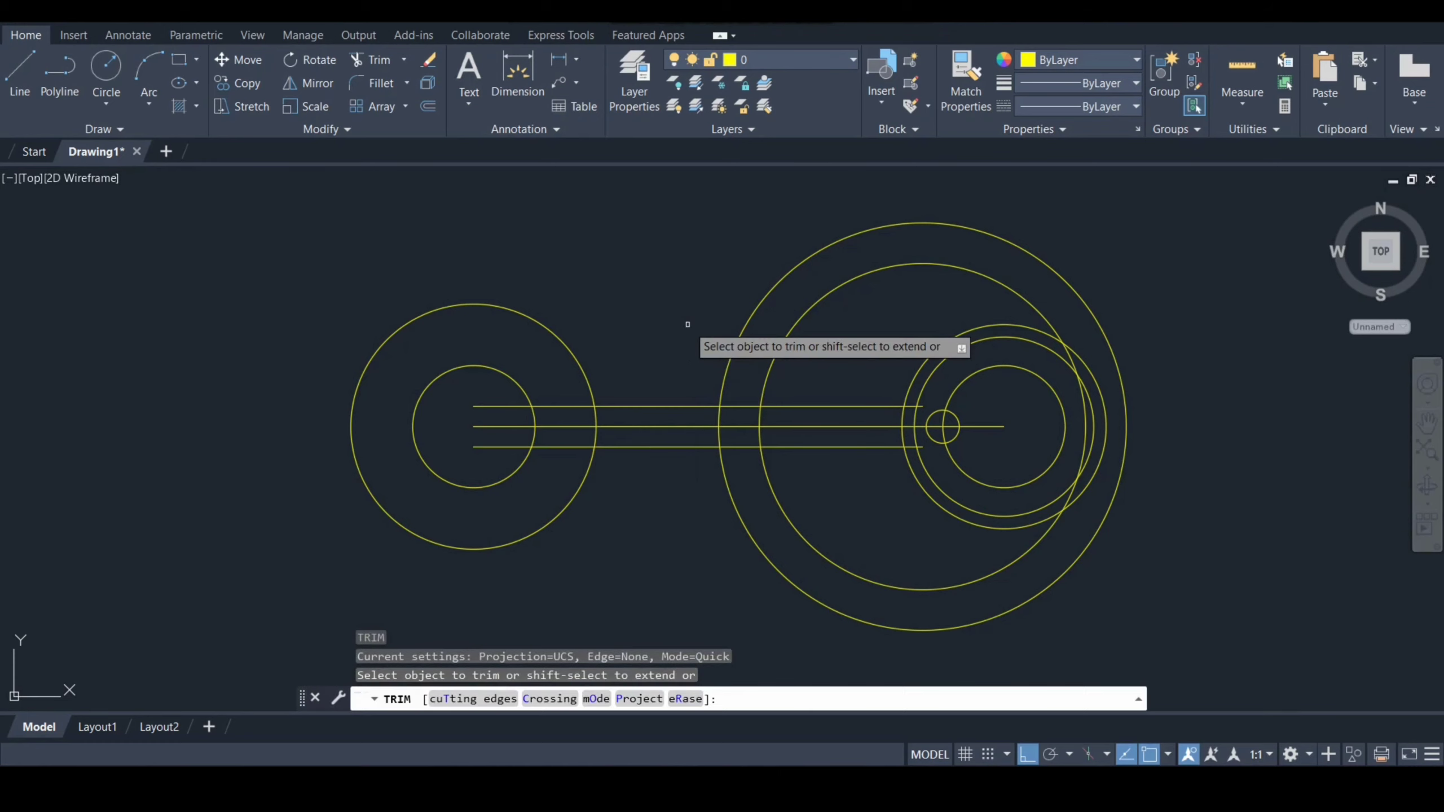
{"action": "left_click", "coordinate": [658, 405]}
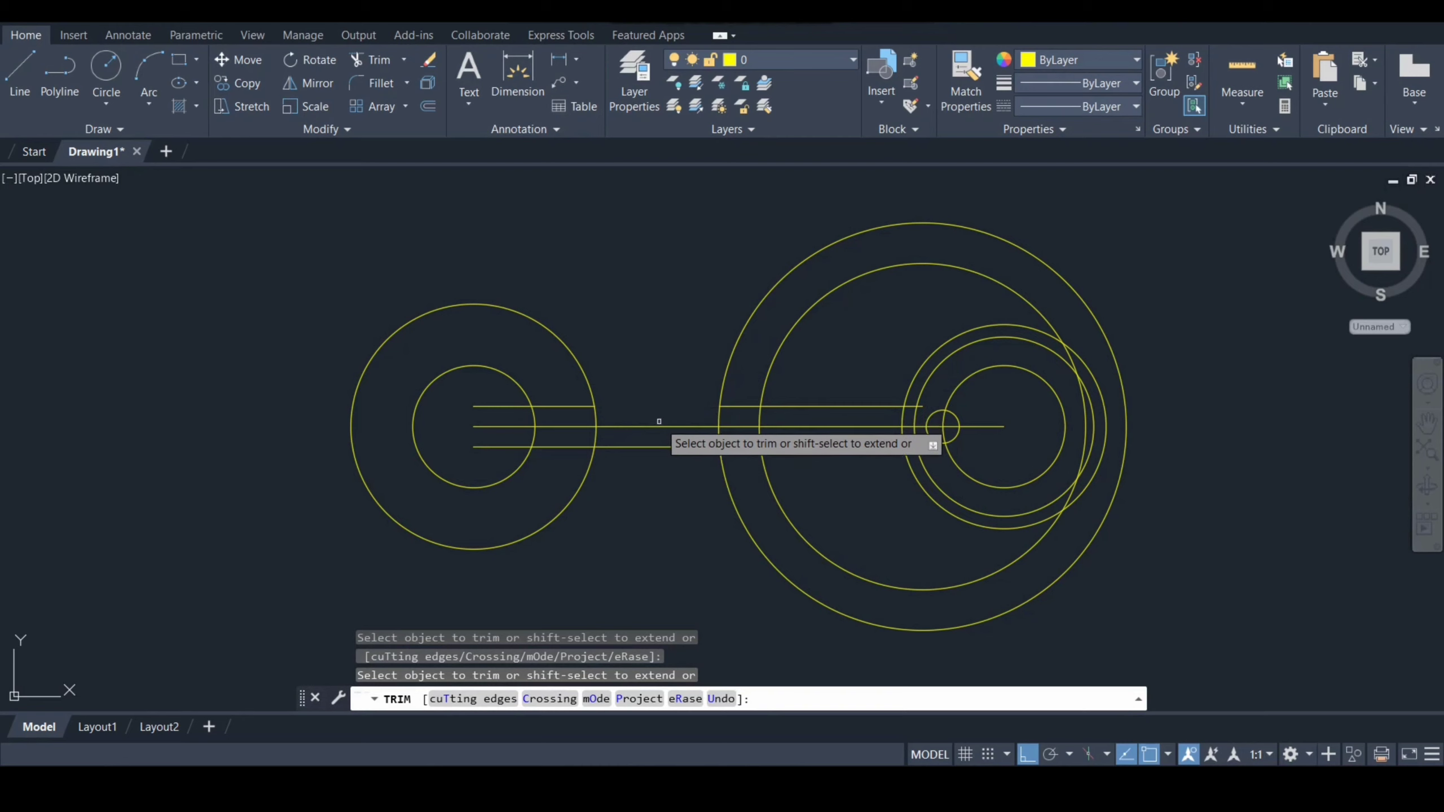
{"action": "left_click", "coordinate": [659, 426]}
{"action": "left_click", "coordinate": [659, 447]}
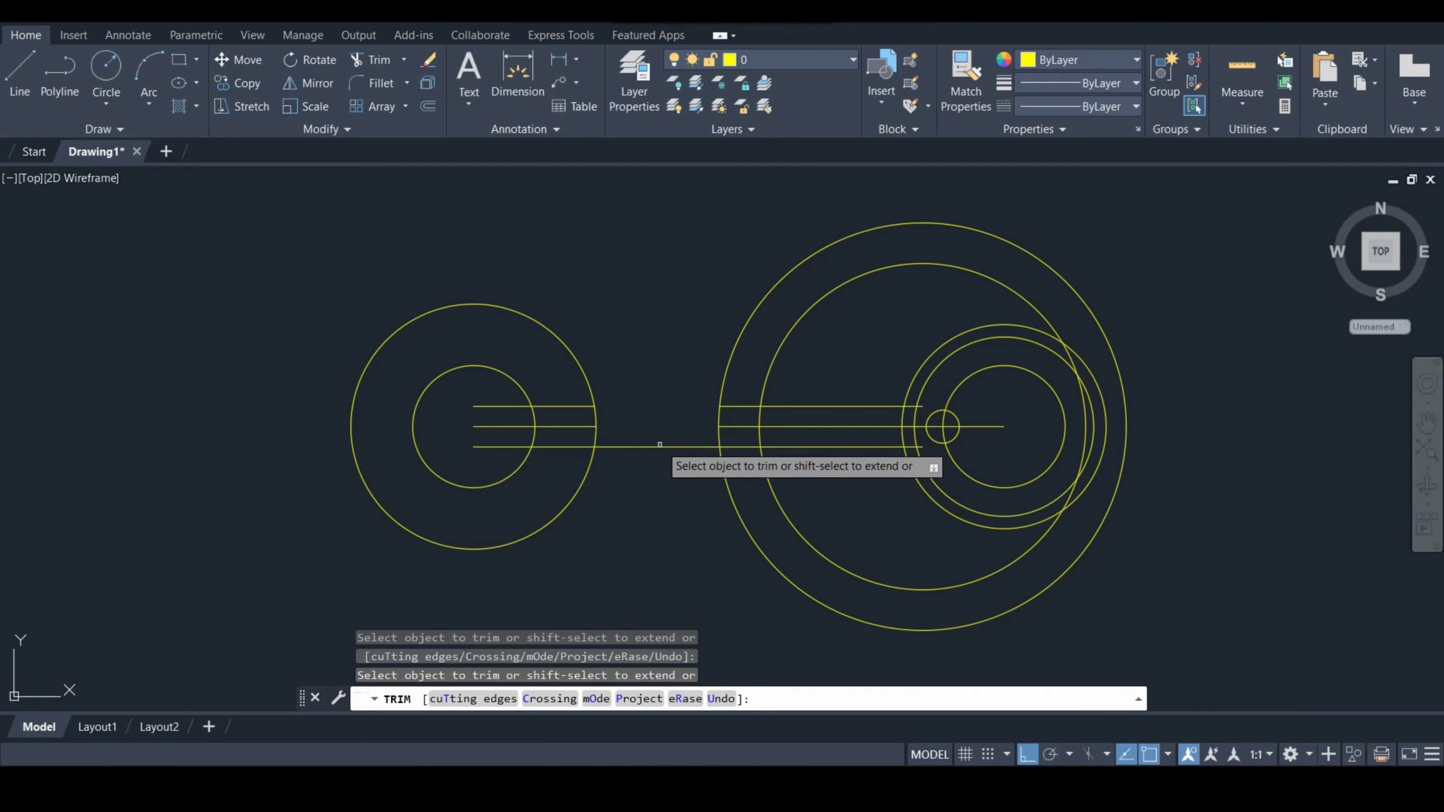
{"action": "key", "text": "Return"}
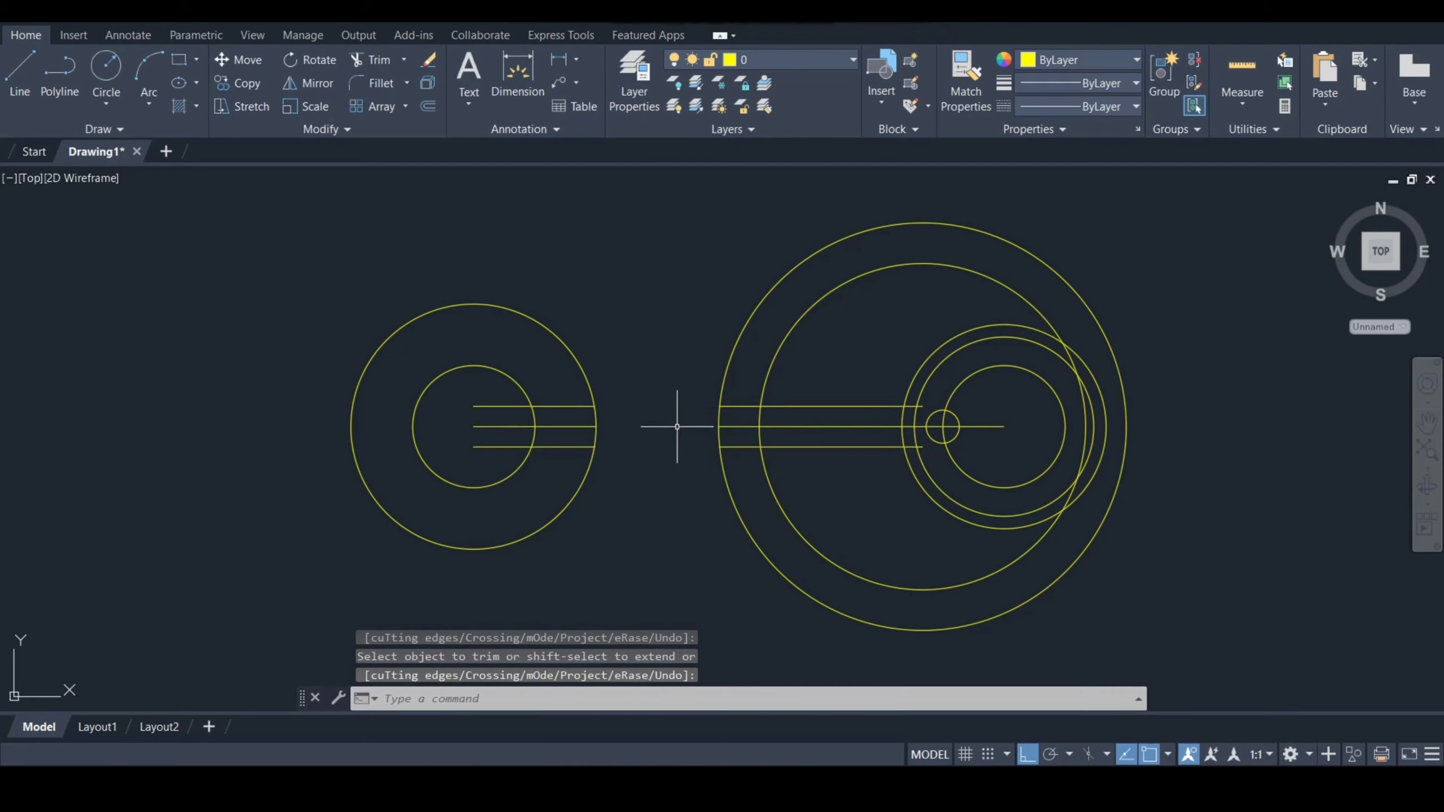
- Erase the three leftover horizontal line segments inside the left pair of circles
{"action": "type", "text": "e"}
{"action": "key", "text": "Return"}
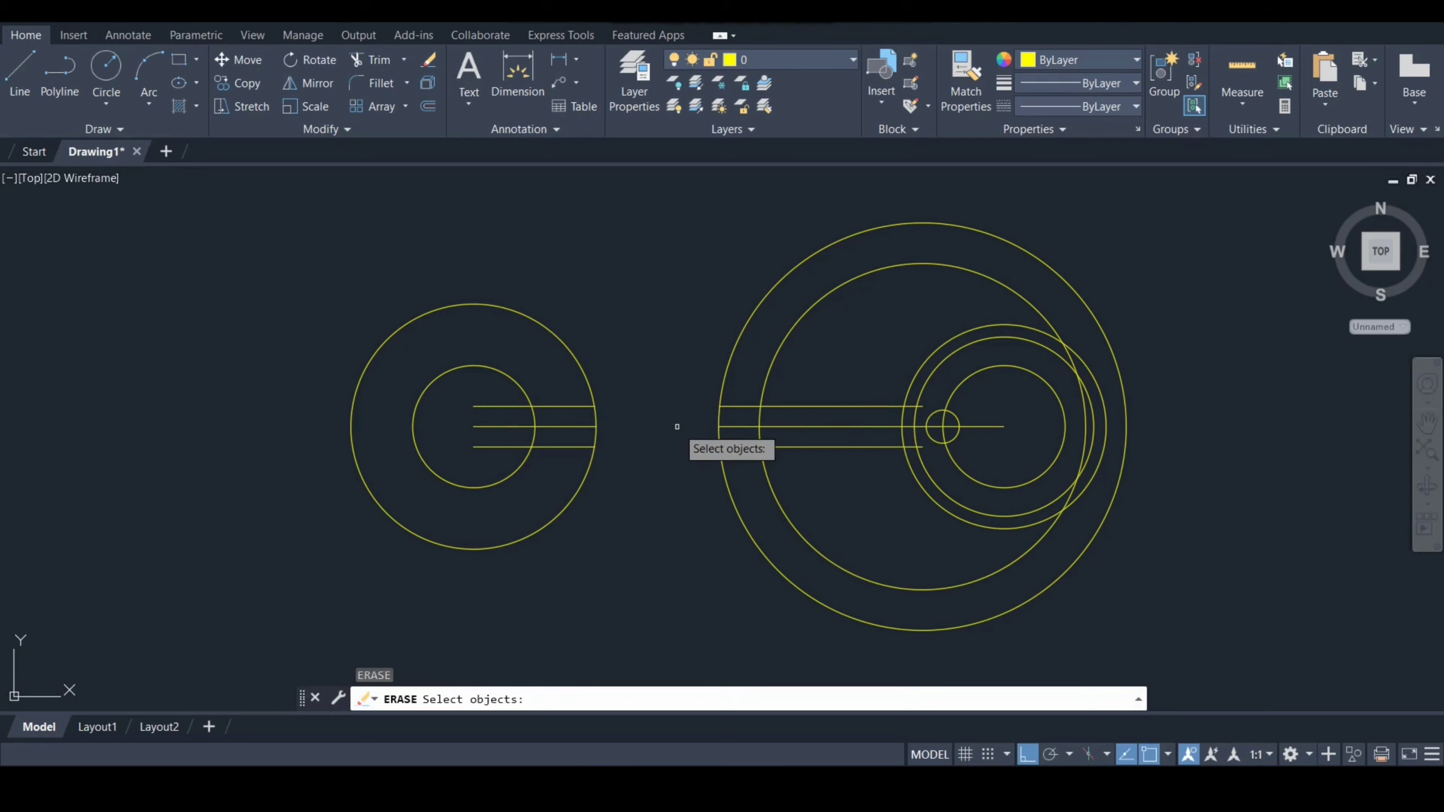
{"action": "left_click", "coordinate": [549, 407]}
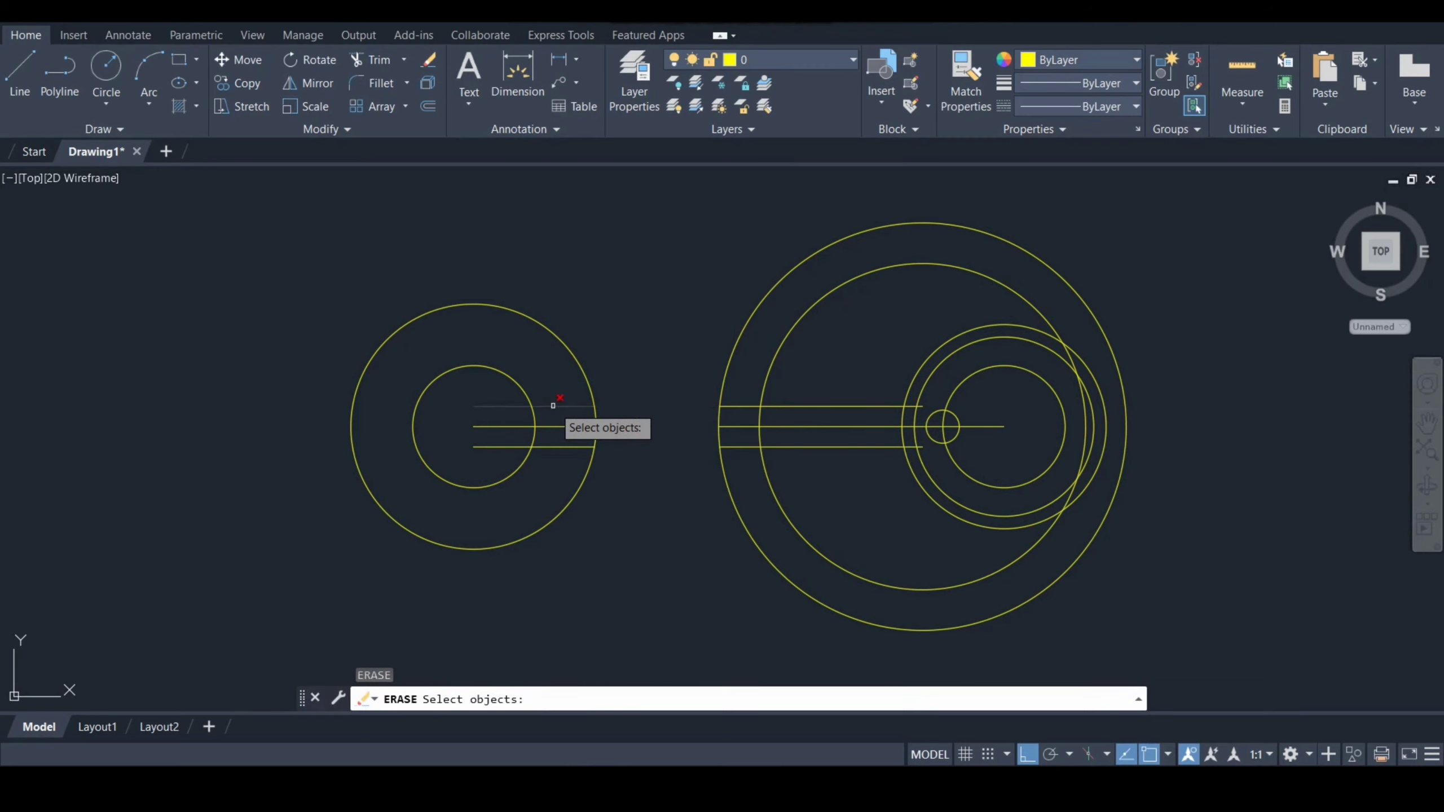
{"action": "left_click", "coordinate": [566, 426]}
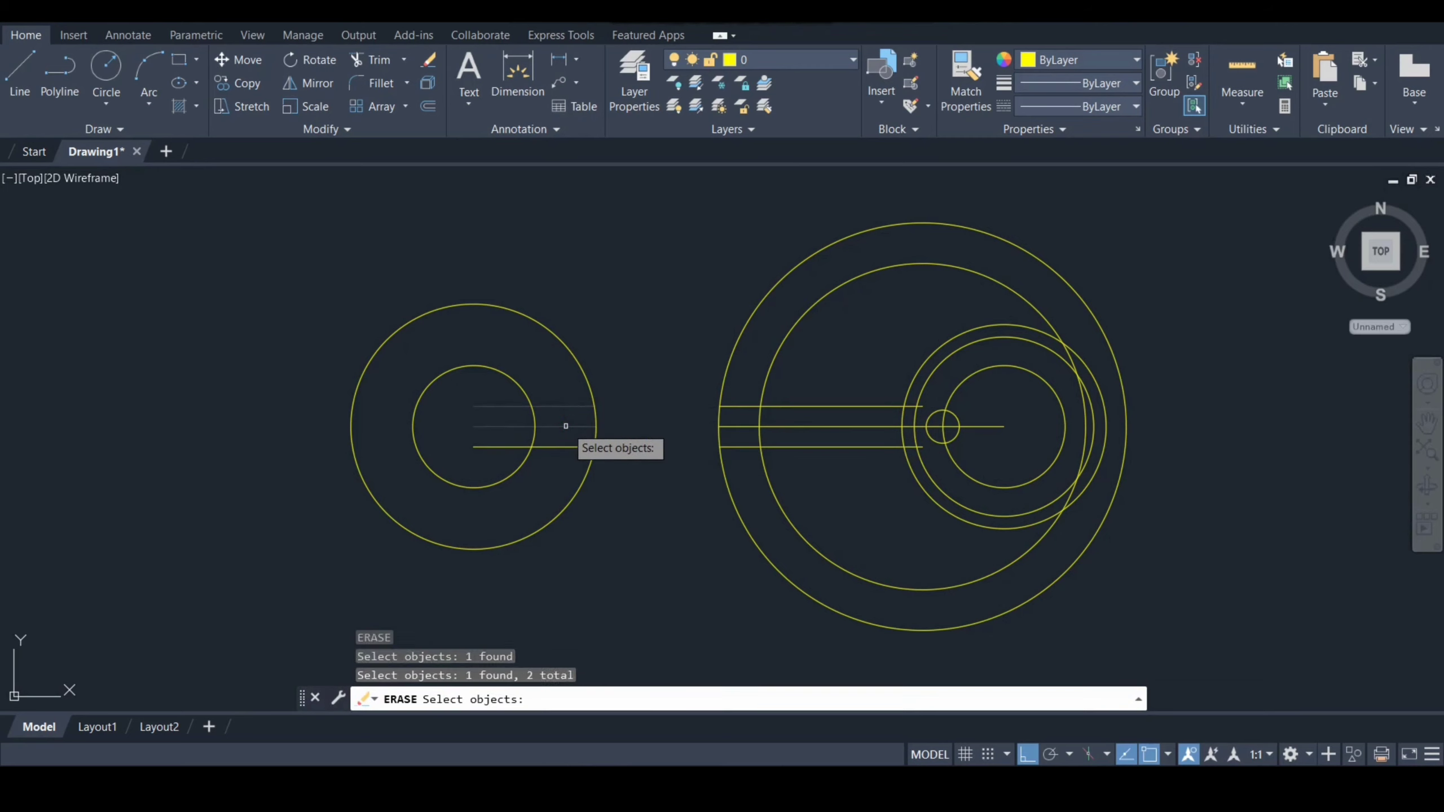
{"action": "left_click", "coordinate": [565, 447]}
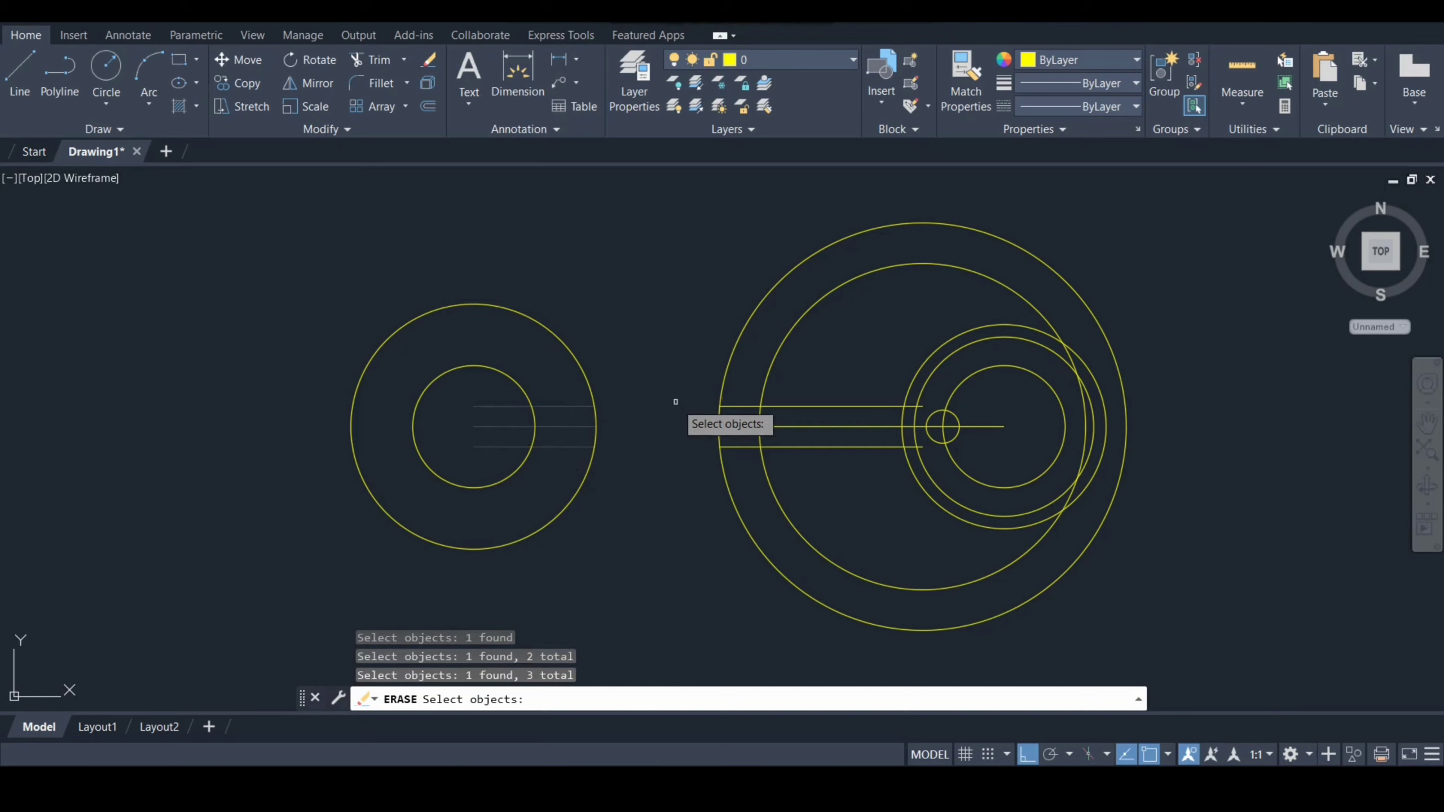
{"action": "key", "text": "Return"}
- Trim the three horizontal lines between the radius-50 and radius-40 circles, and the radius-40 arc between the two offset lines
{"action": "type", "text": "TR"}
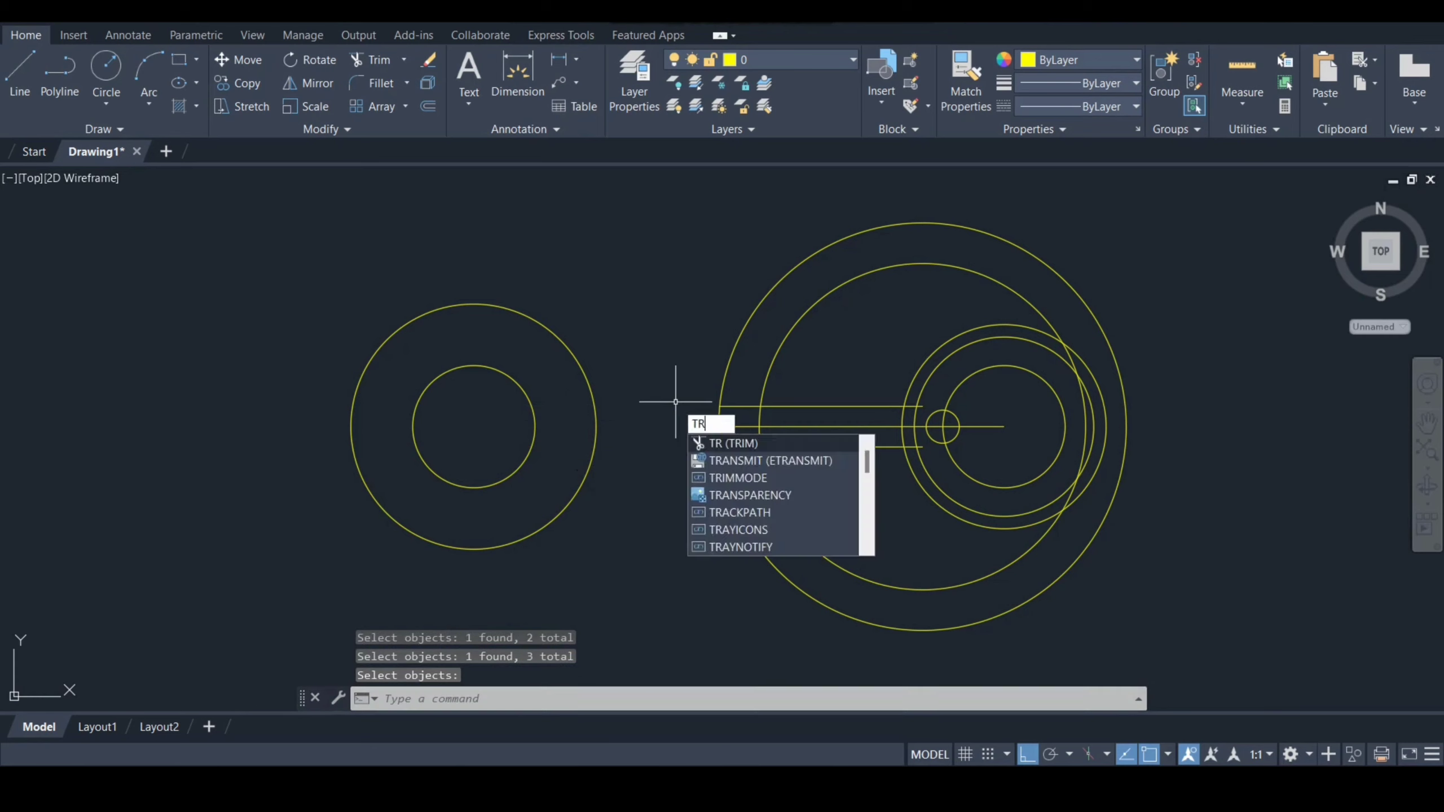
{"action": "key", "text": "Return"}
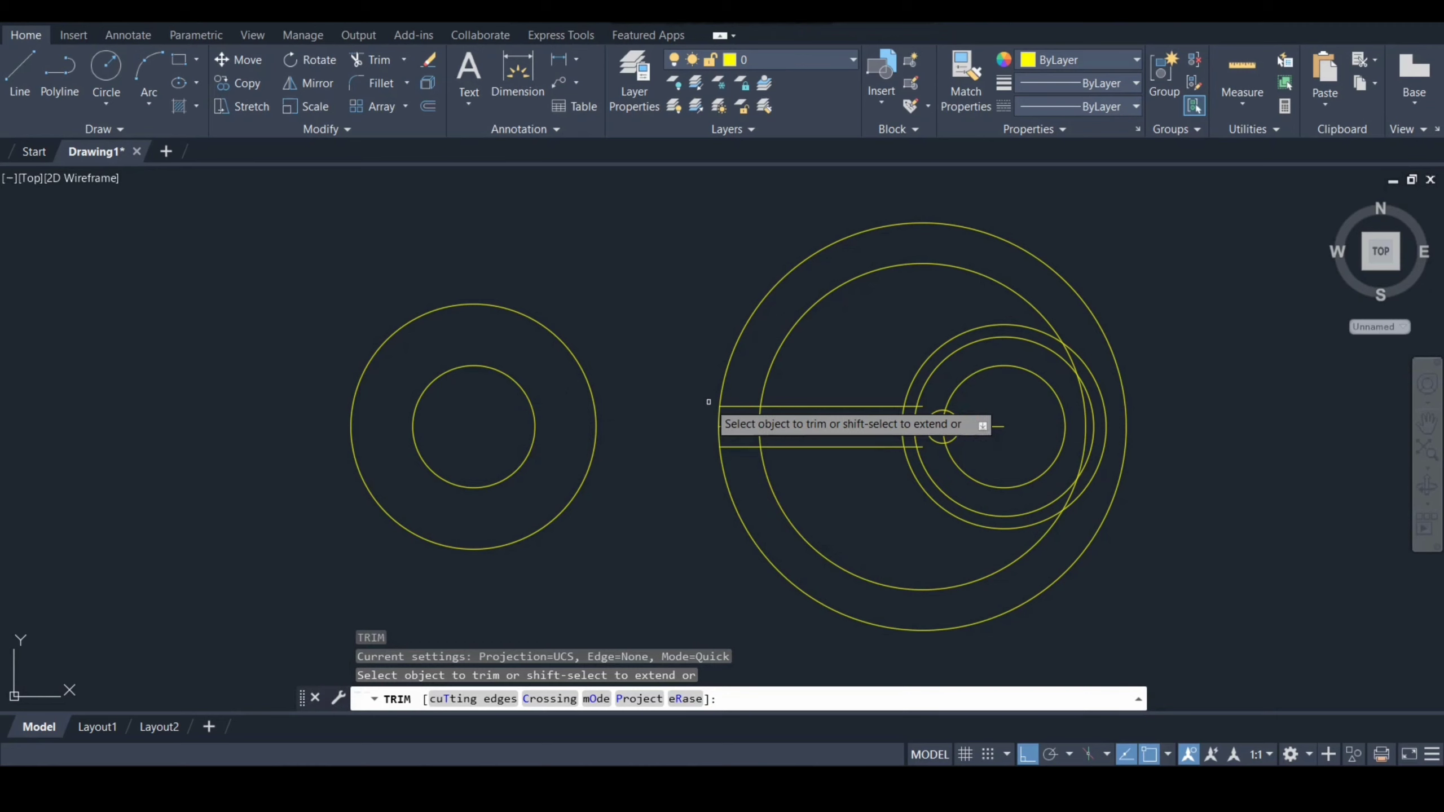
{"action": "left_click", "coordinate": [747, 407]}
{"action": "left_click", "coordinate": [745, 427]}
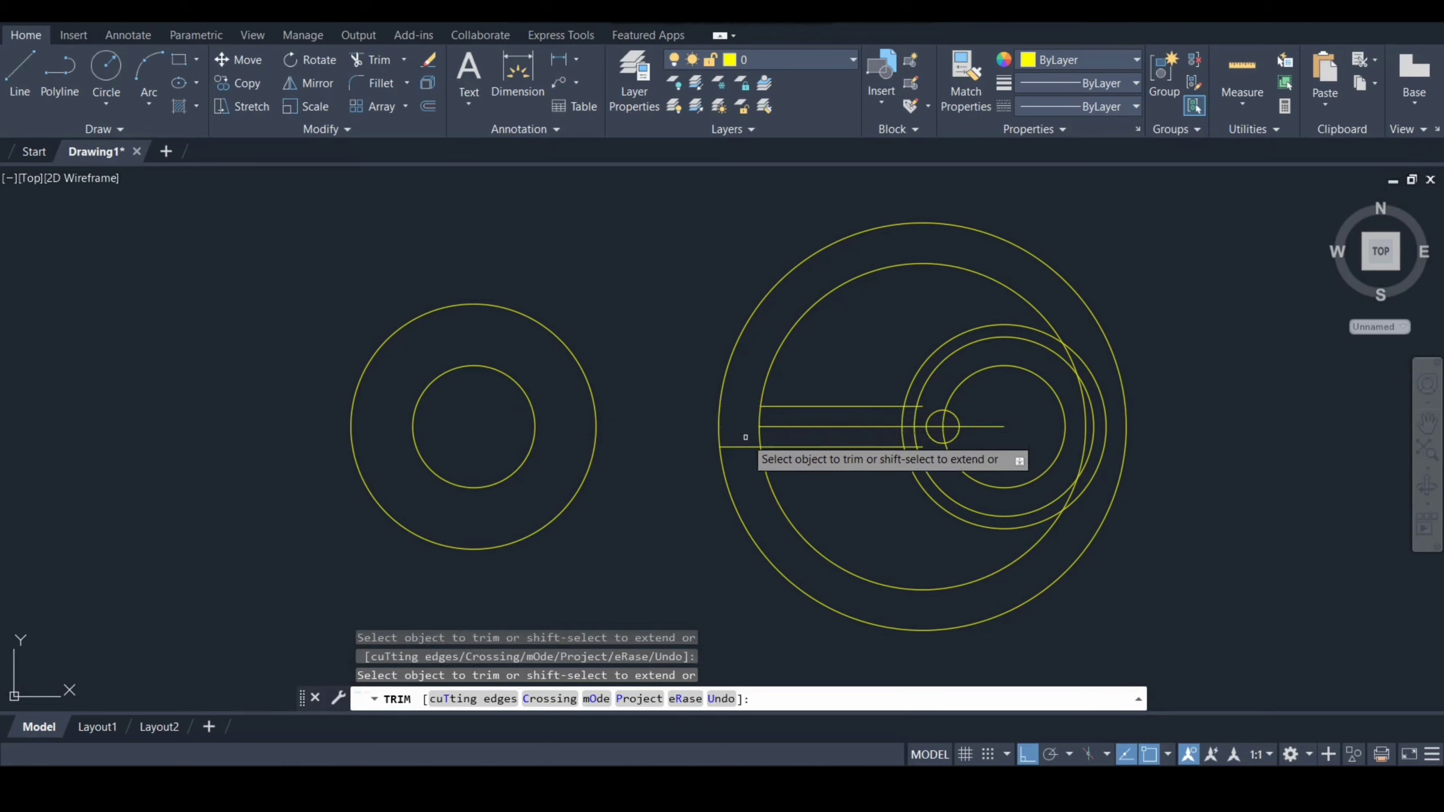
{"action": "left_click", "coordinate": [744, 448]}
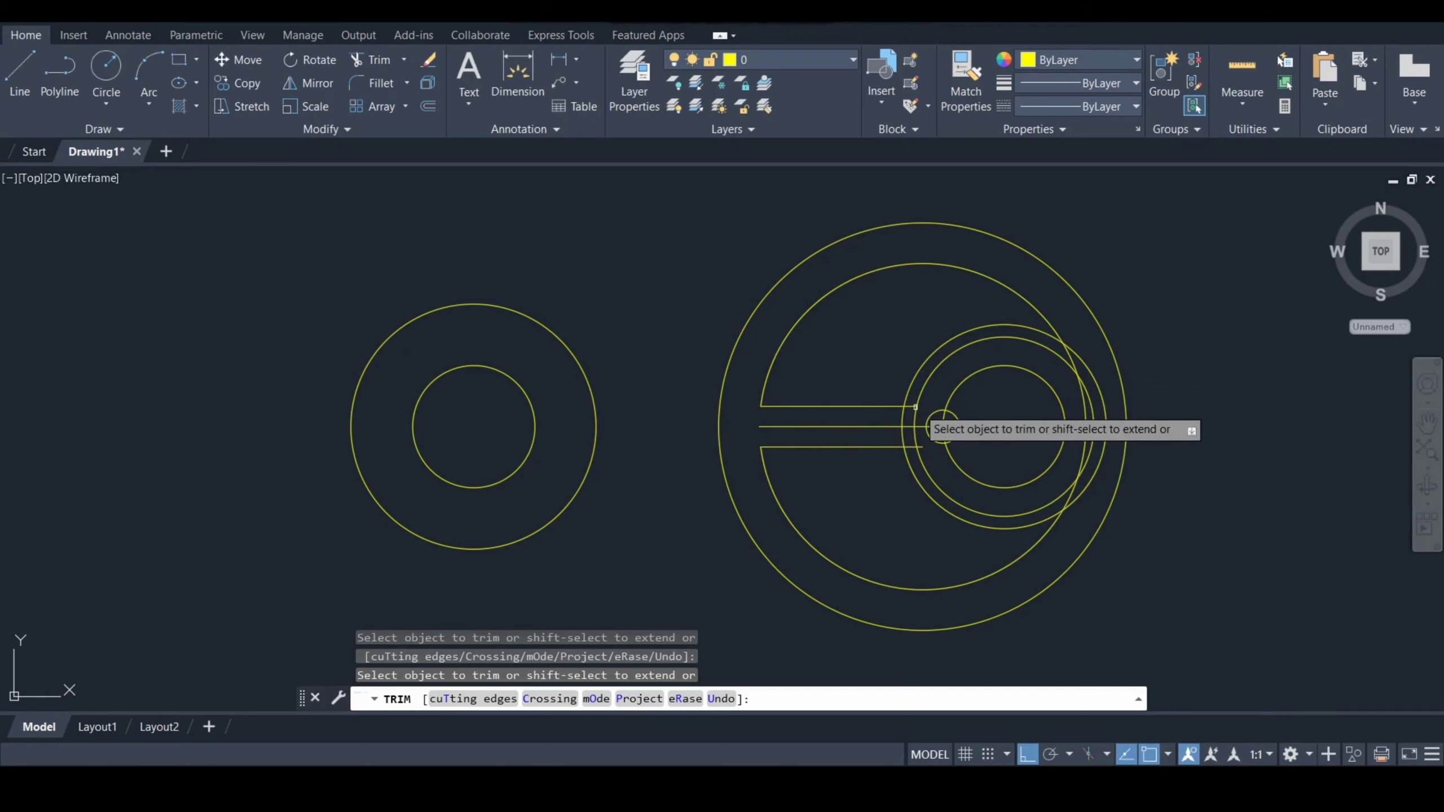
- Trim the offset line ends inside the radius-25 circle and the excess radius-25 and radius-40 arcs, leaving two mirrored pockets
{"action": "left_click", "coordinate": [917, 447]}
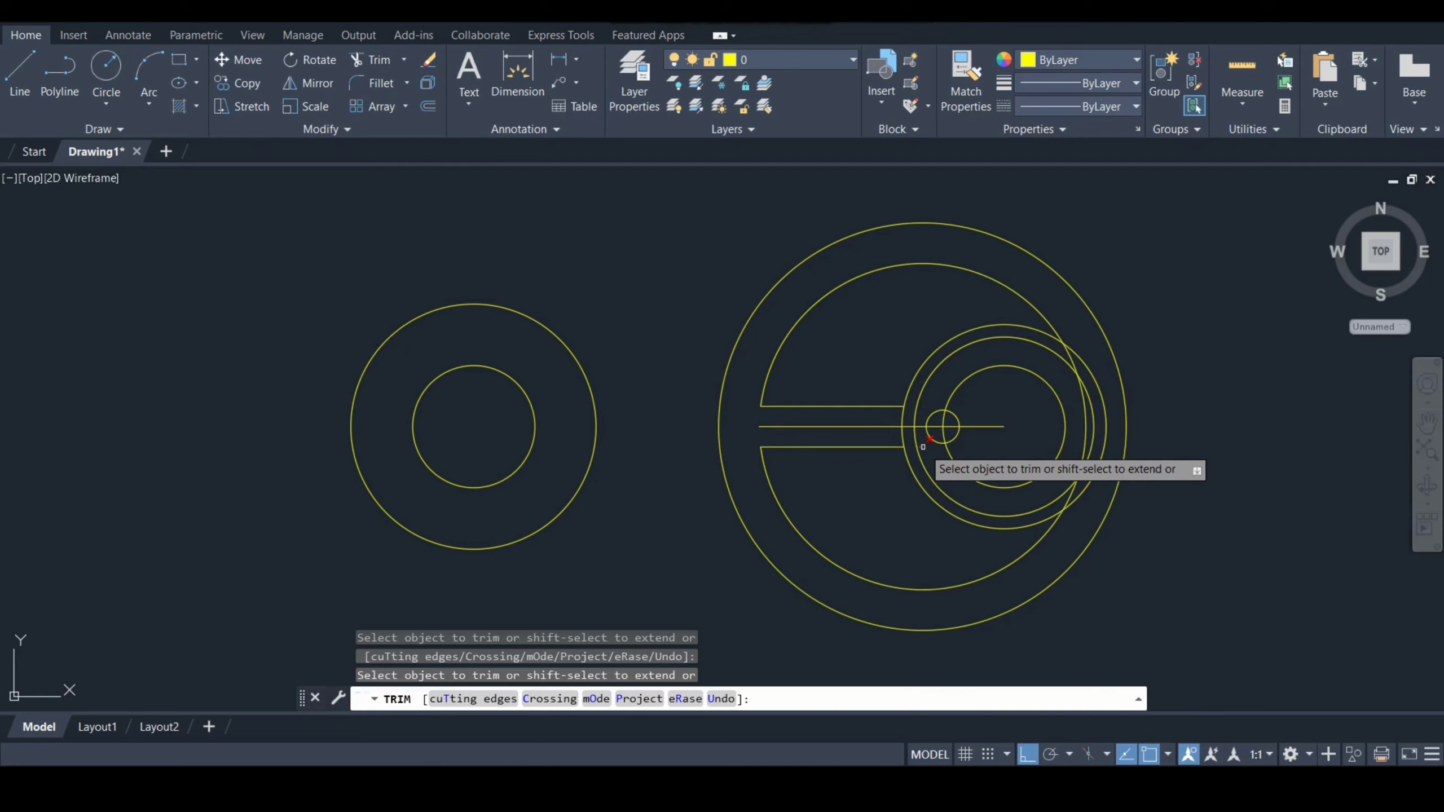
{"action": "left_click", "coordinate": [1082, 360]}
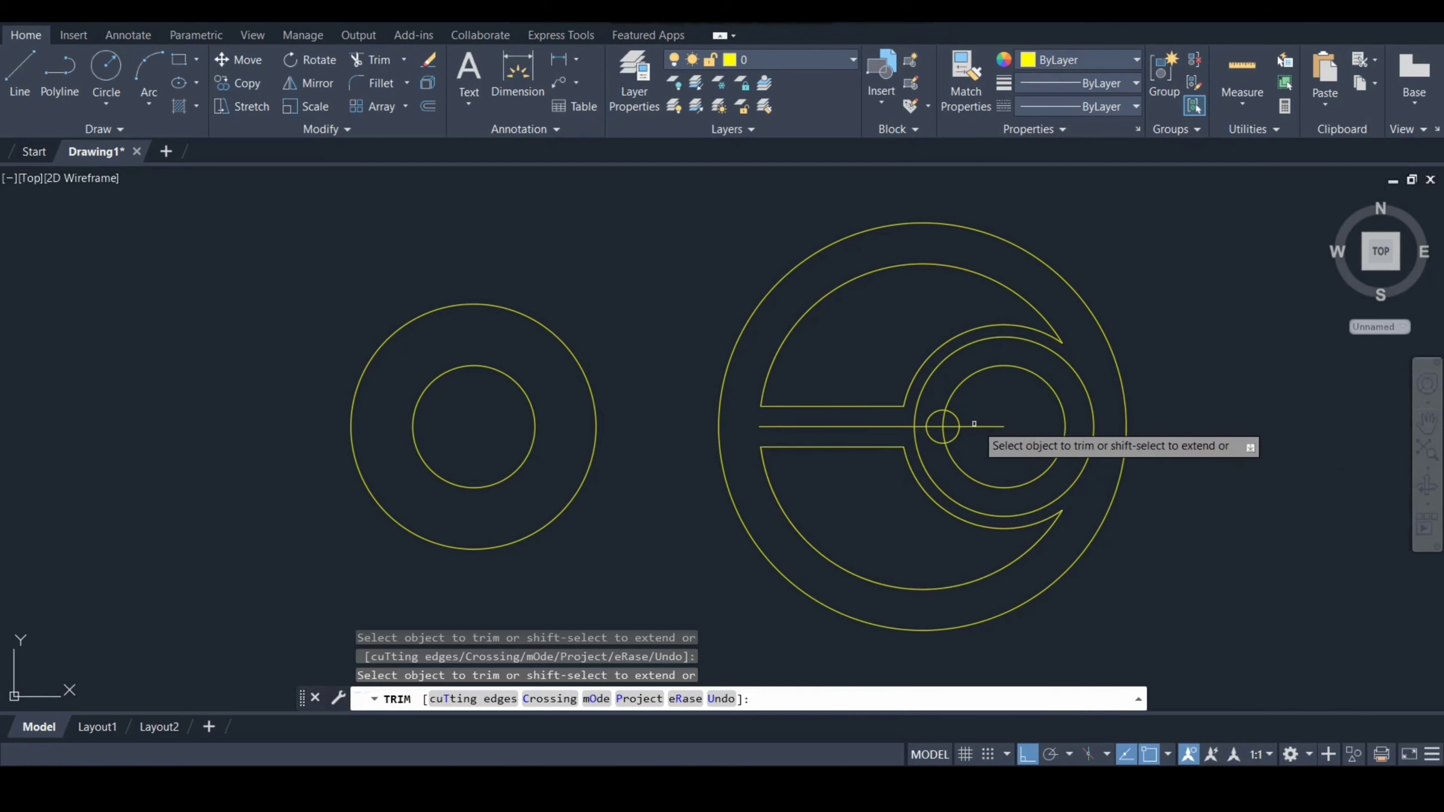
{"action": "key", "text": "Escape"}
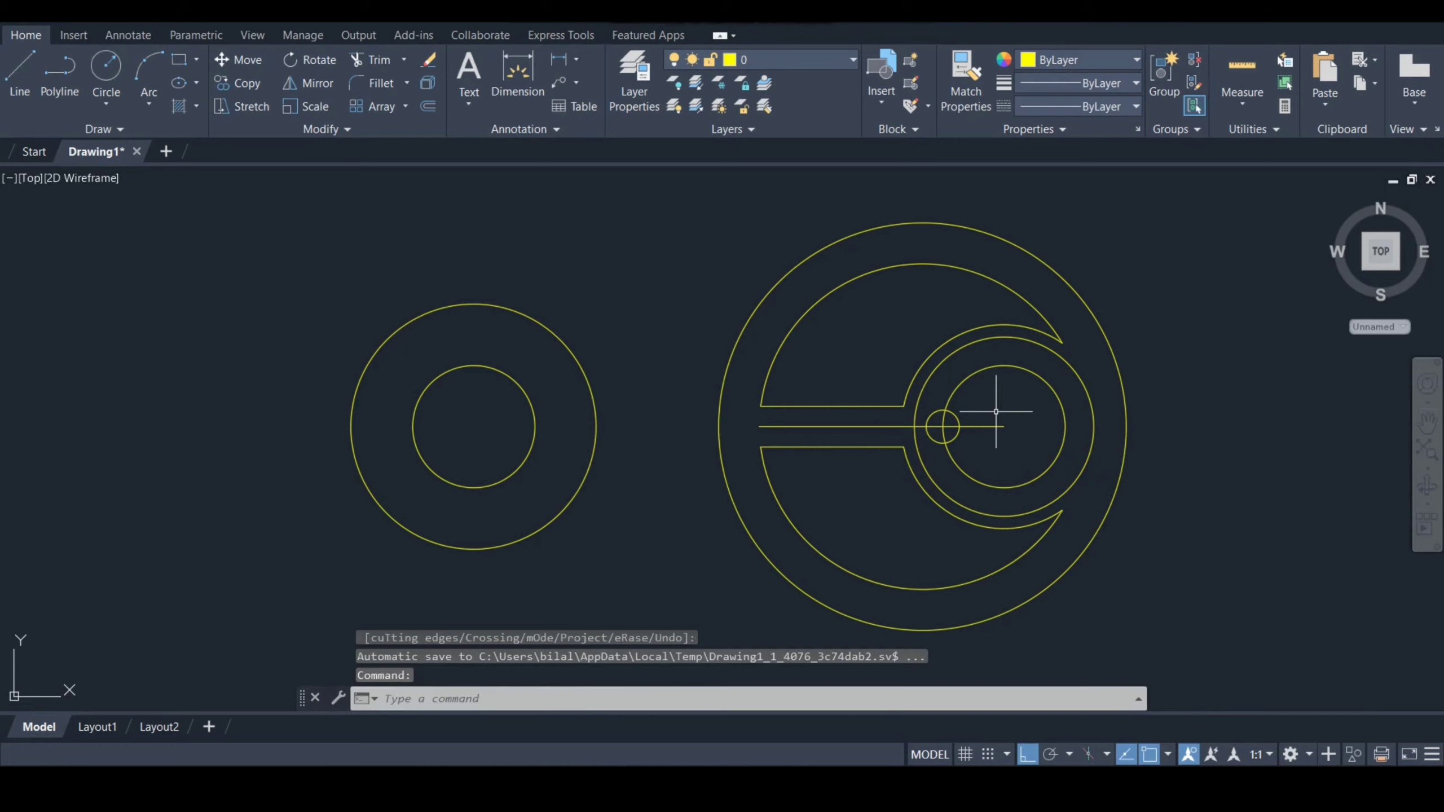
- Erase the two remaining centre line segments inside the radius-50 circle
{"action": "type", "text": "e"}
{"action": "key", "text": "space"}
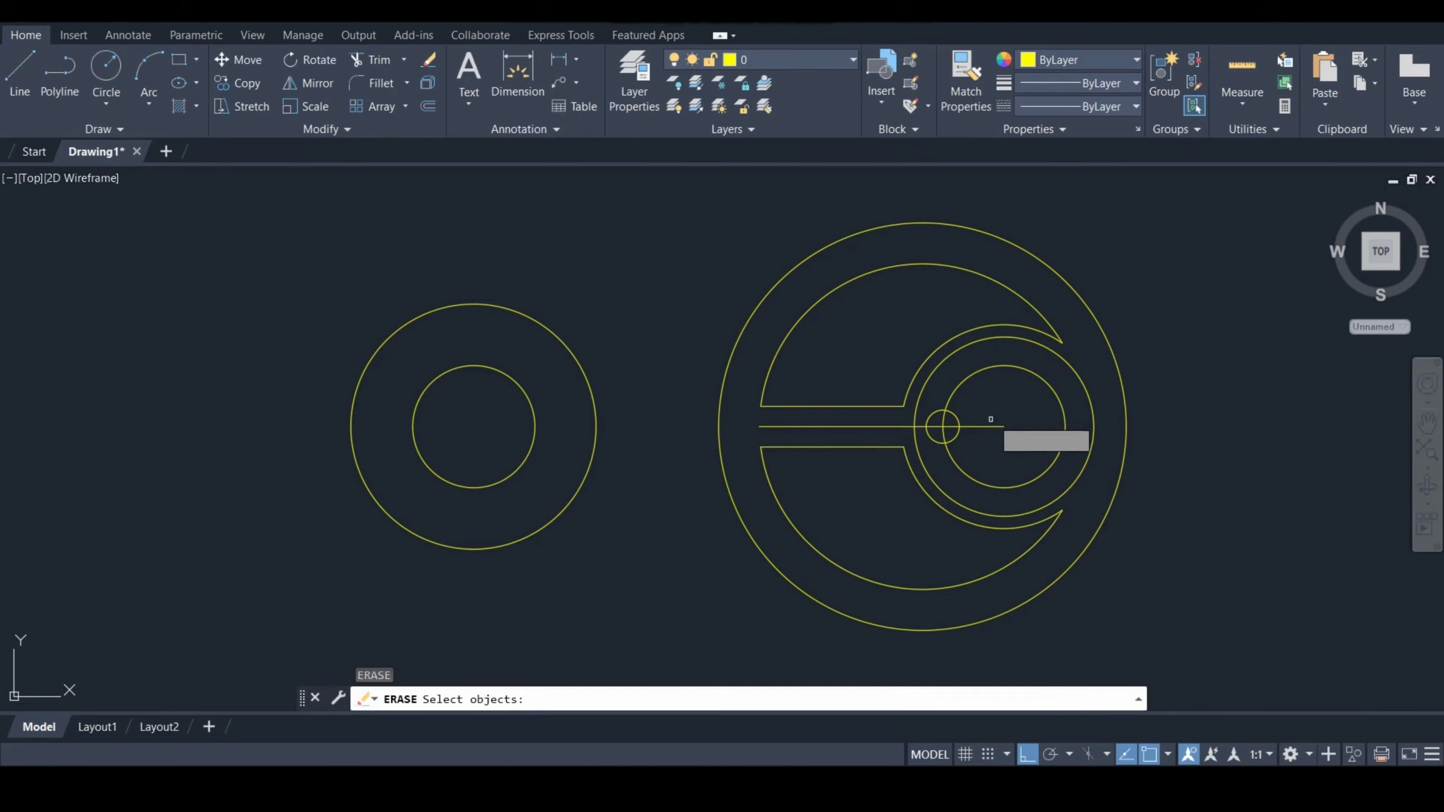
{"action": "left_click", "coordinate": [988, 426]}
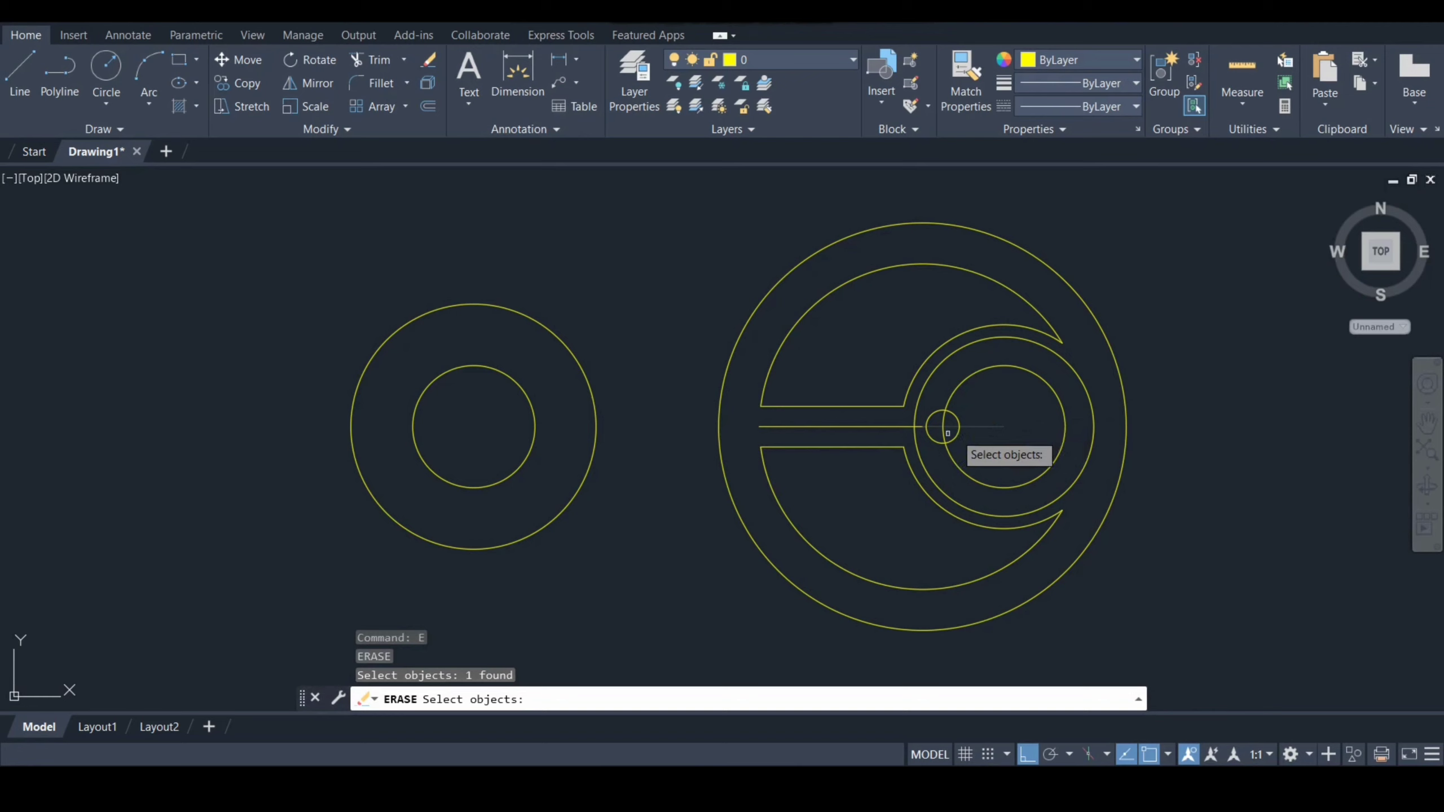
{"action": "left_click", "coordinate": [865, 426]}
{"action": "key", "text": "Return"}
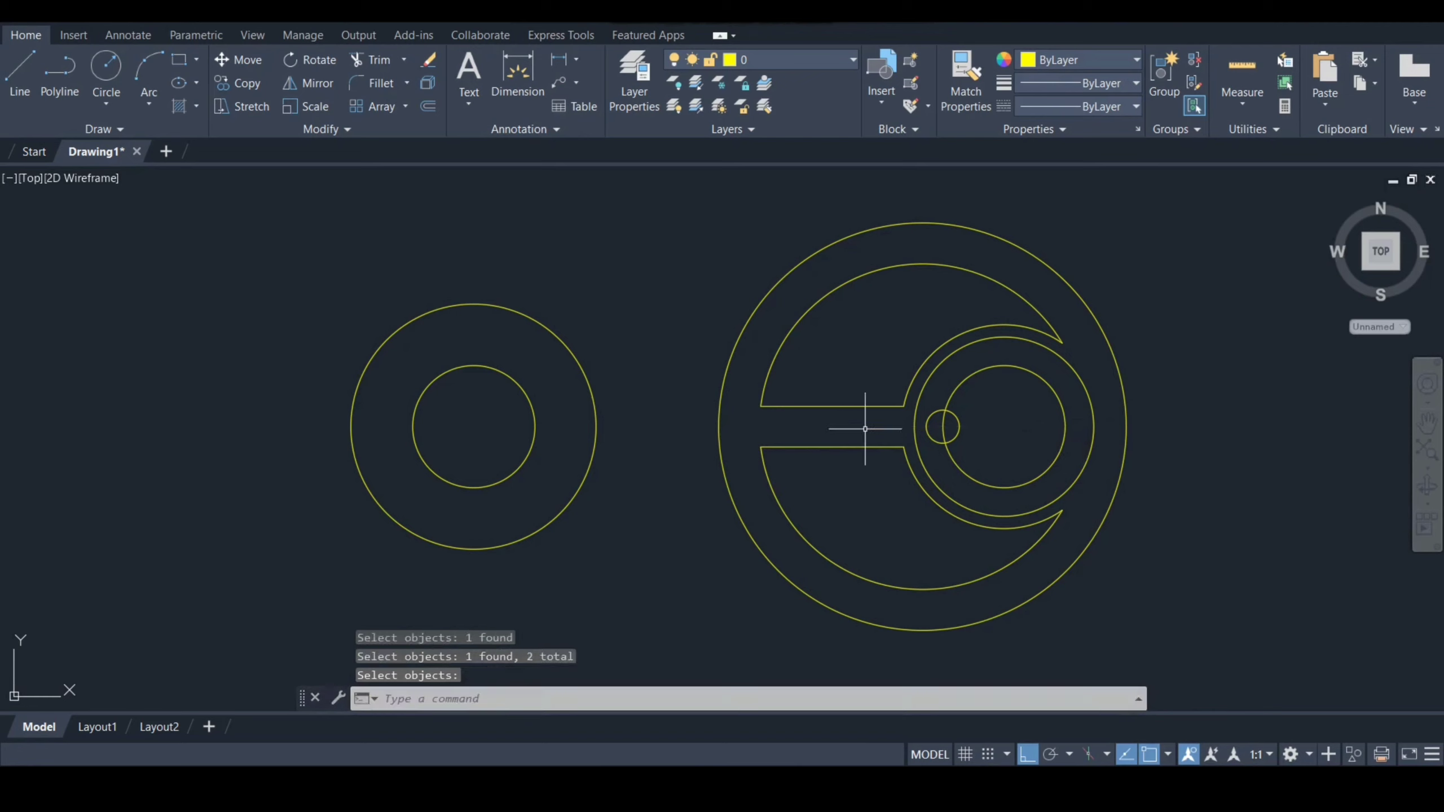
- Erase the radius-15 construction circle inside the radius-22 circle
{"action": "type", "text": "e"}
{"action": "key", "text": "Return"}
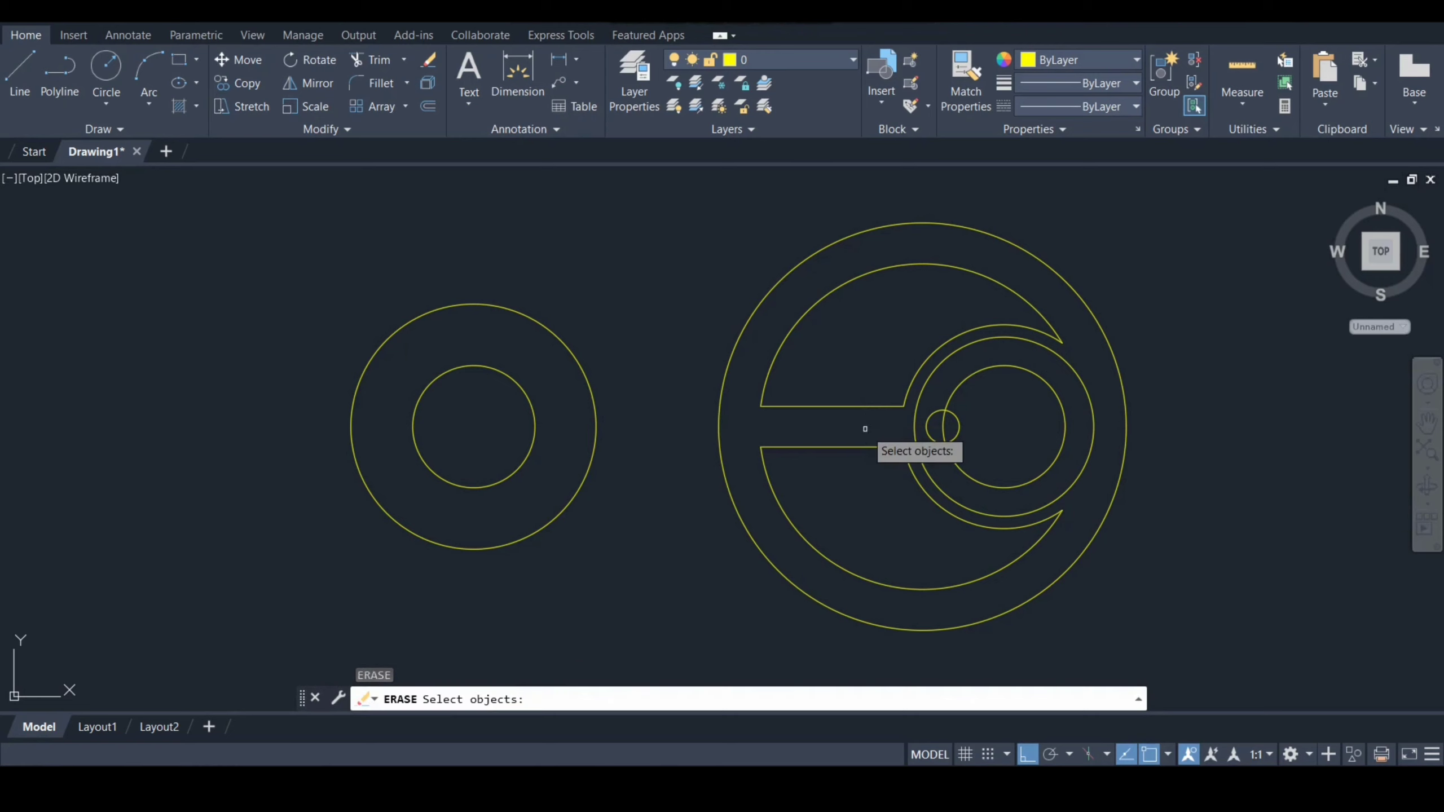
{"action": "left_click", "coordinate": [1005, 367]}
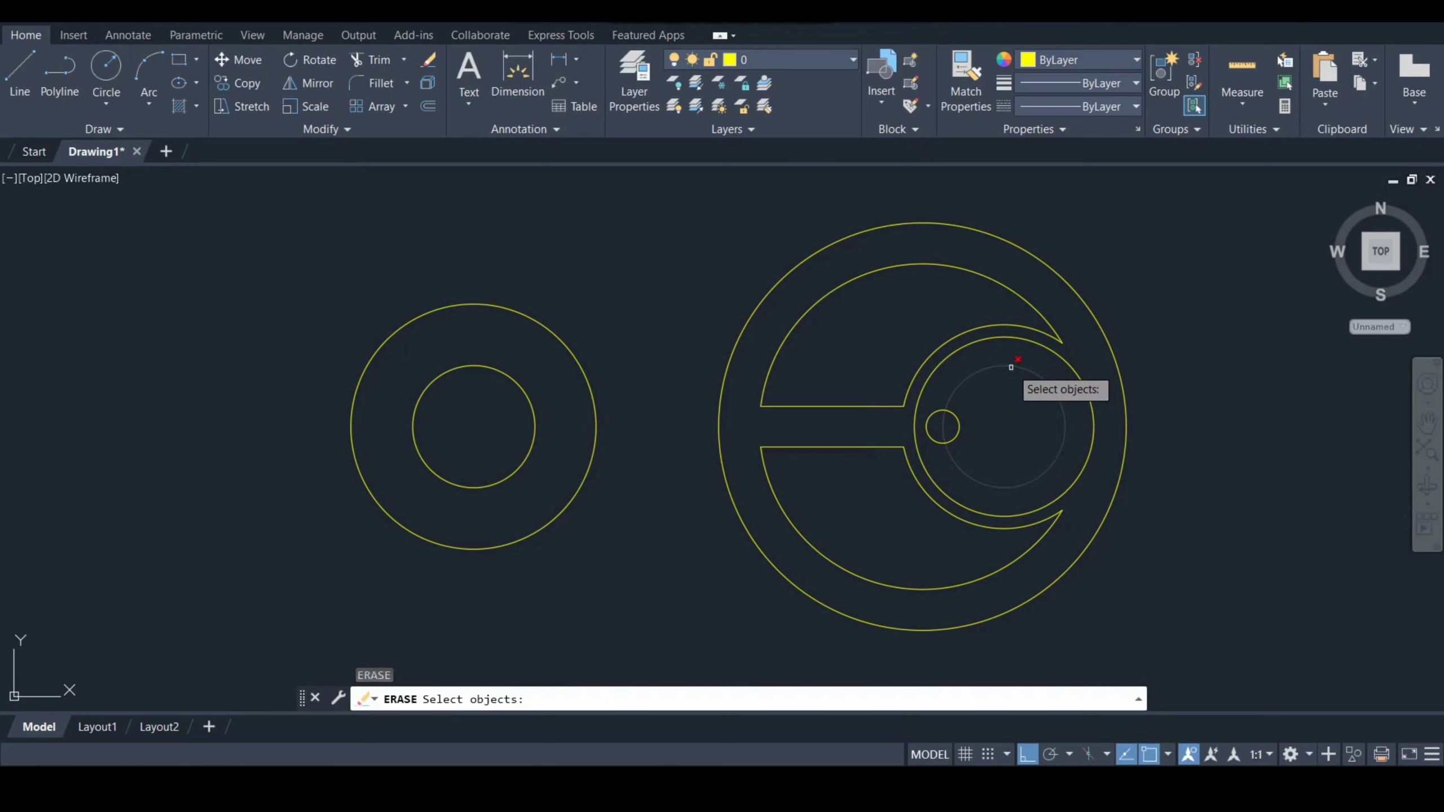
{"action": "key", "text": "Return"}
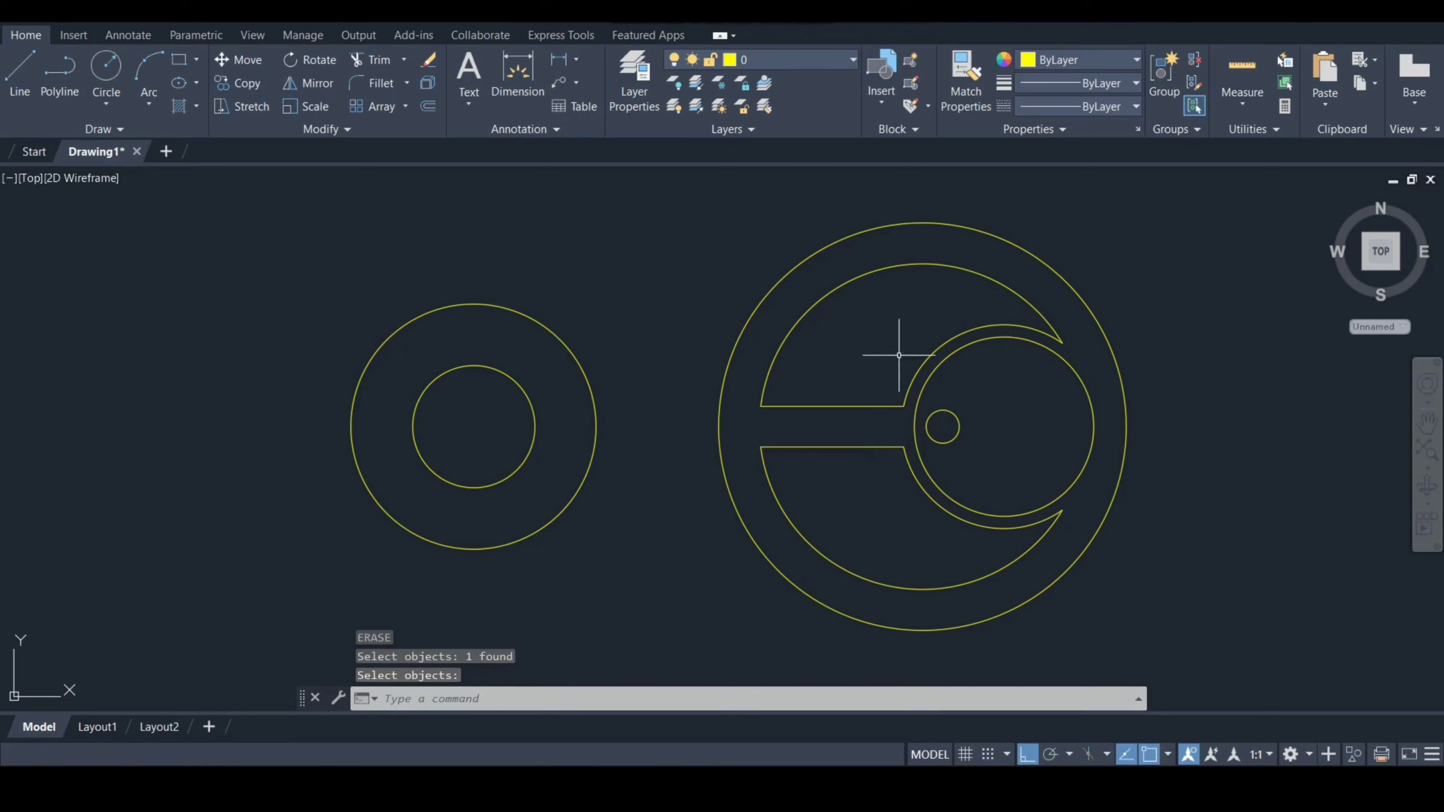
- Create a polar array of the radius-4 circle about the radius-22 circle's centre with 7 items over 360 degrees
{"action": "type", "text": "a"}
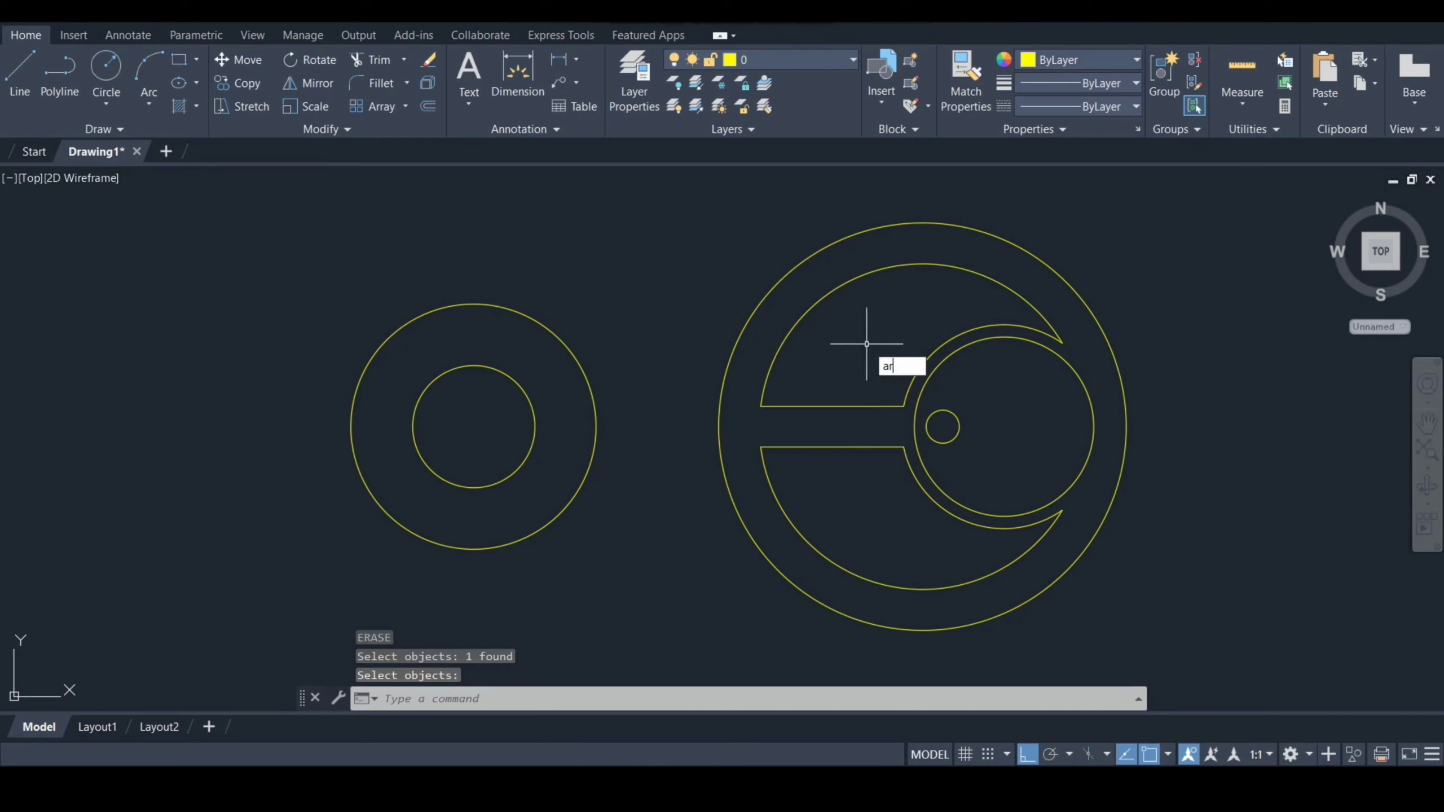
{"action": "type", "text": "r"}
{"action": "key", "text": "Down"}
{"action": "key", "text": "Return"}
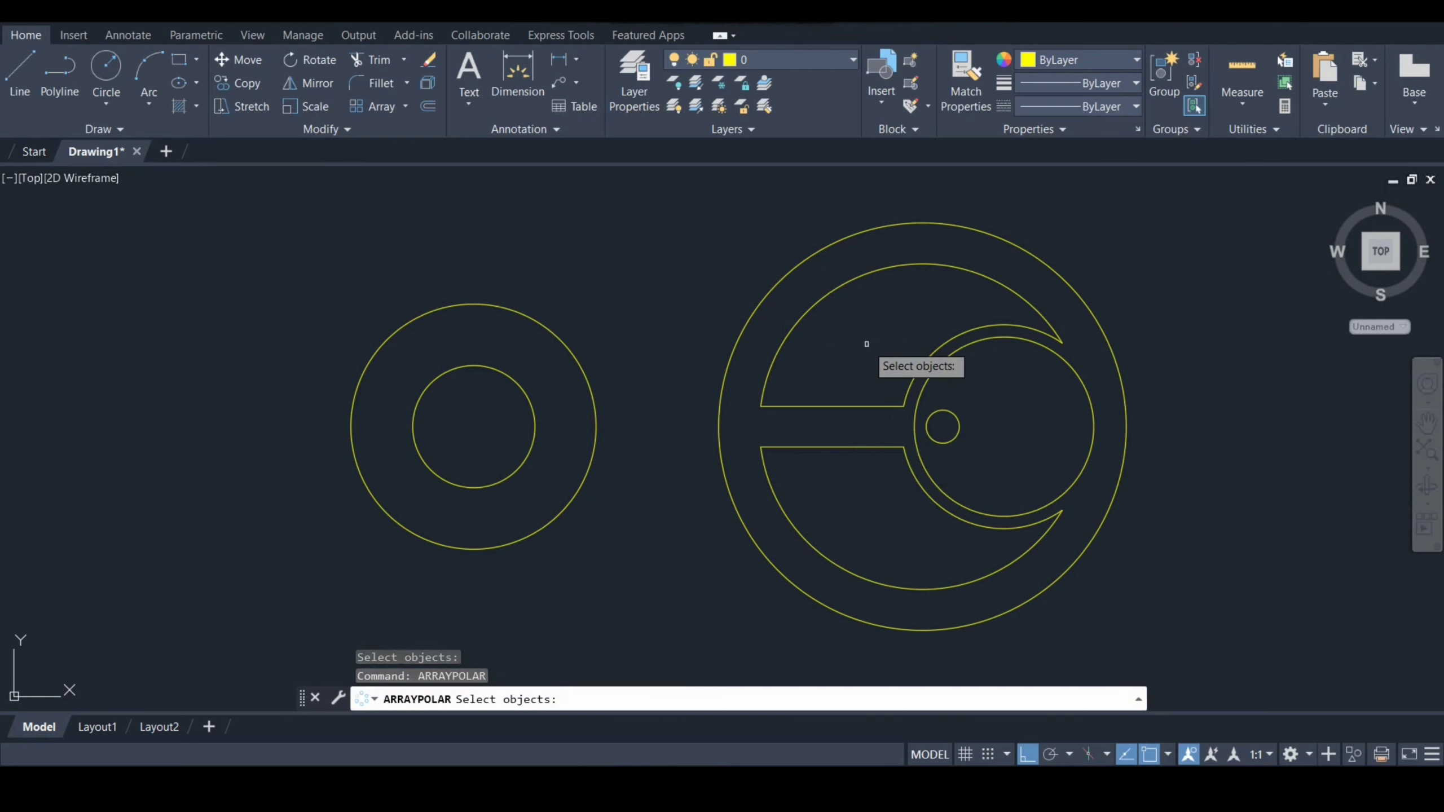
{"action": "left_click", "coordinate": [958, 432]}
{"action": "key", "text": "Return"}
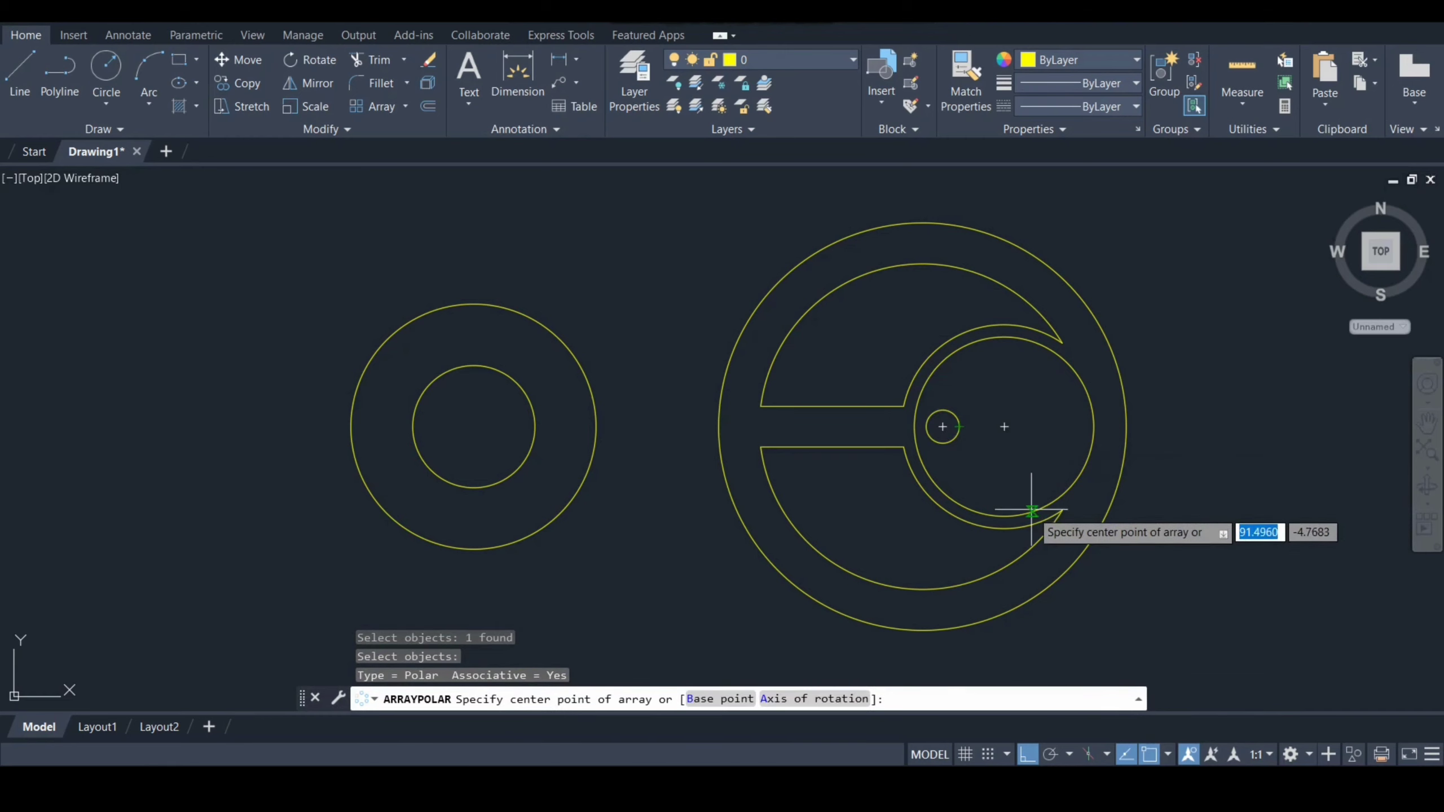
{"action": "left_click", "coordinate": [1004, 426]}
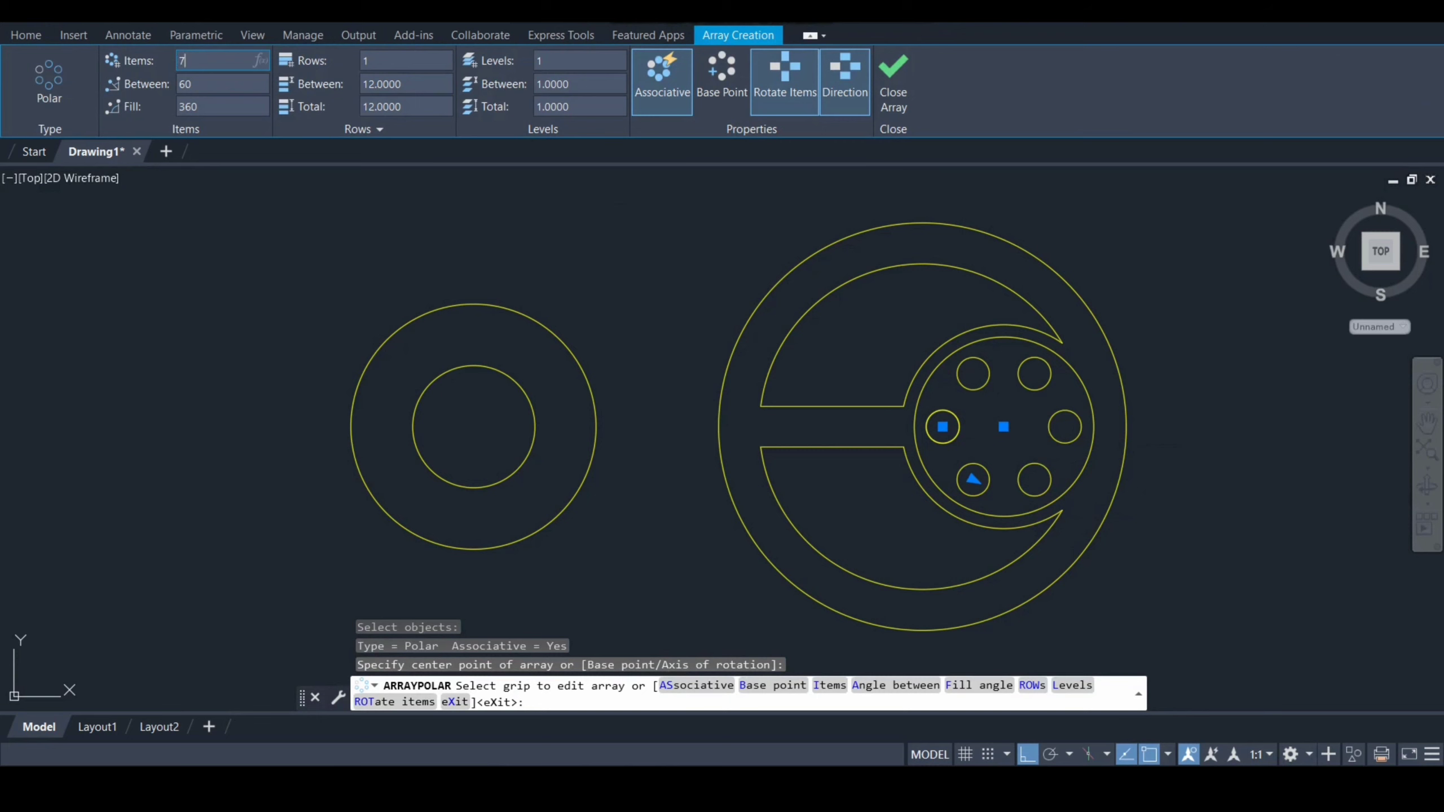
{"action": "type", "text": "7"}
{"action": "key", "text": "Return"}
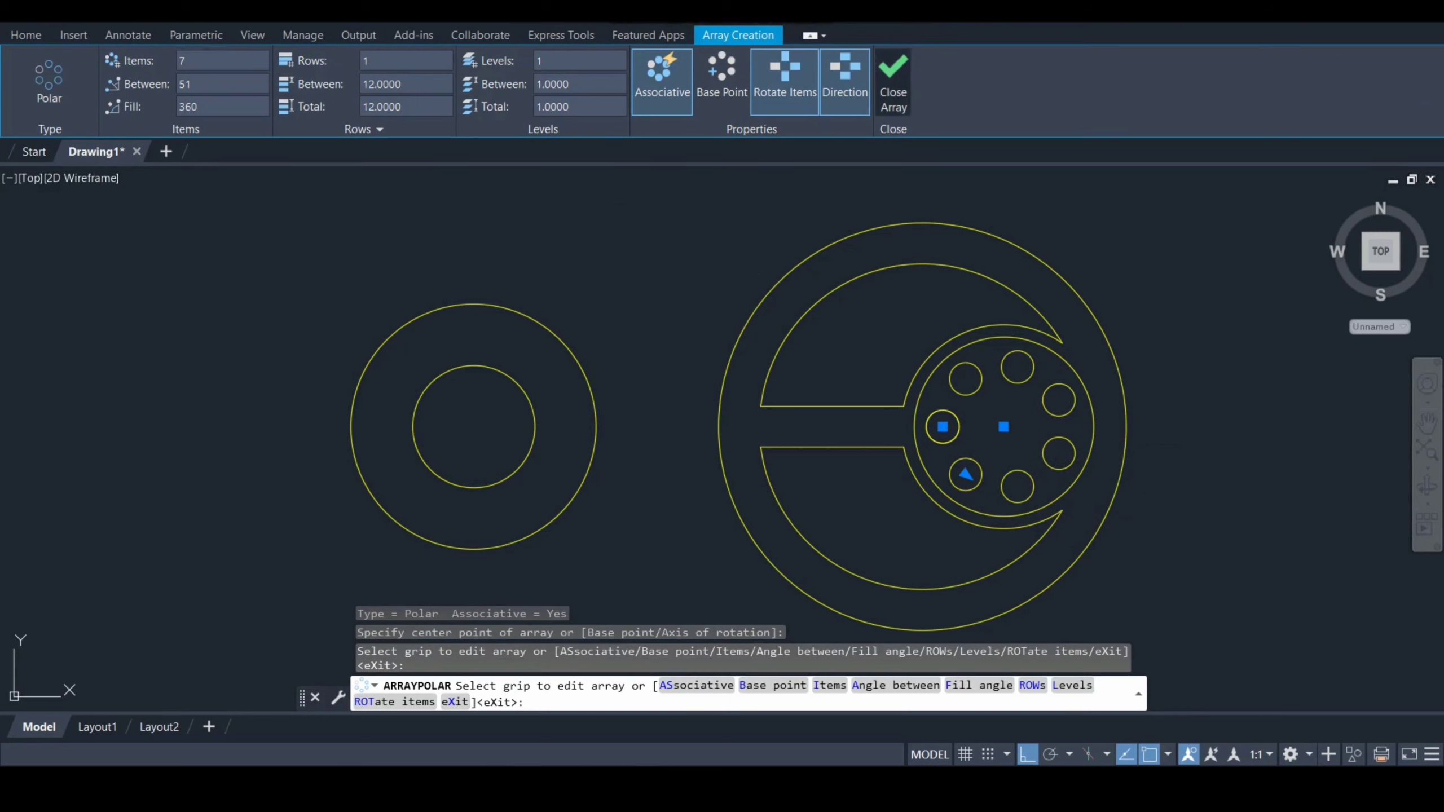
{"action": "key", "text": "Return"}
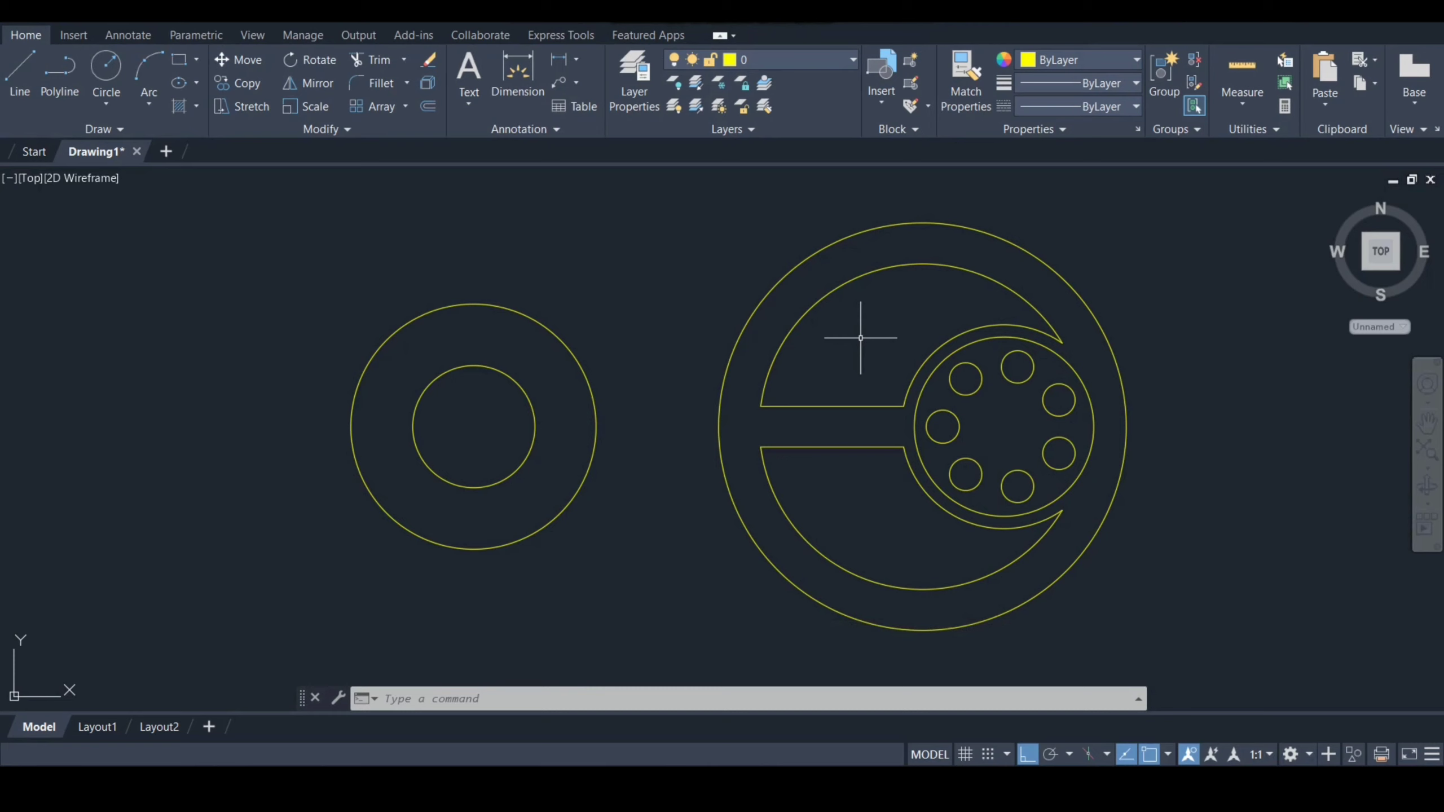
- Fillet the corners where both pockets' straight edges meet the radius-40 arcs, using a radius of 5 and the Multiple option
{"action": "type", "text": "f"}
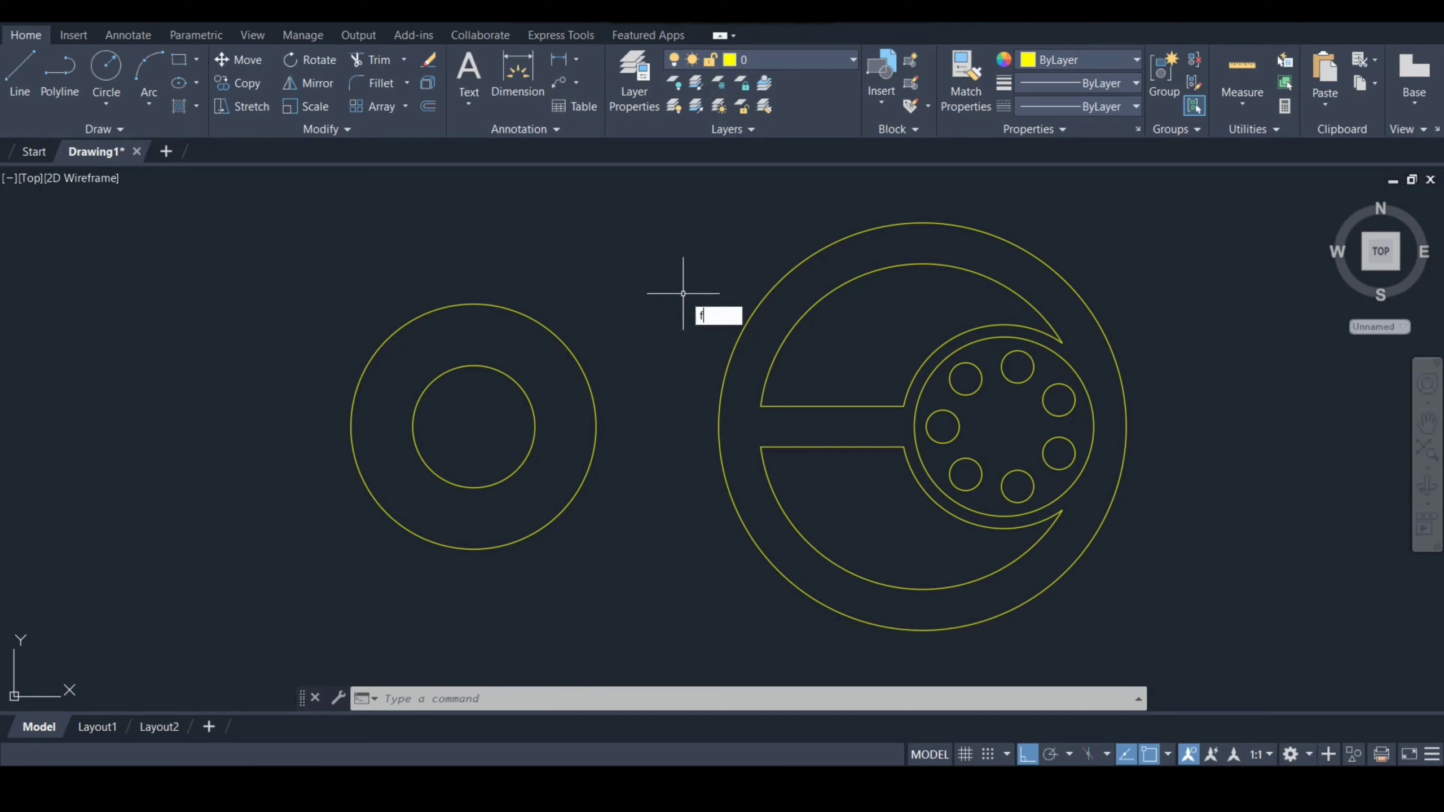
{"action": "key", "text": "Return"}
{"action": "type", "text": "r"}
{"action": "key", "text": "Return"}
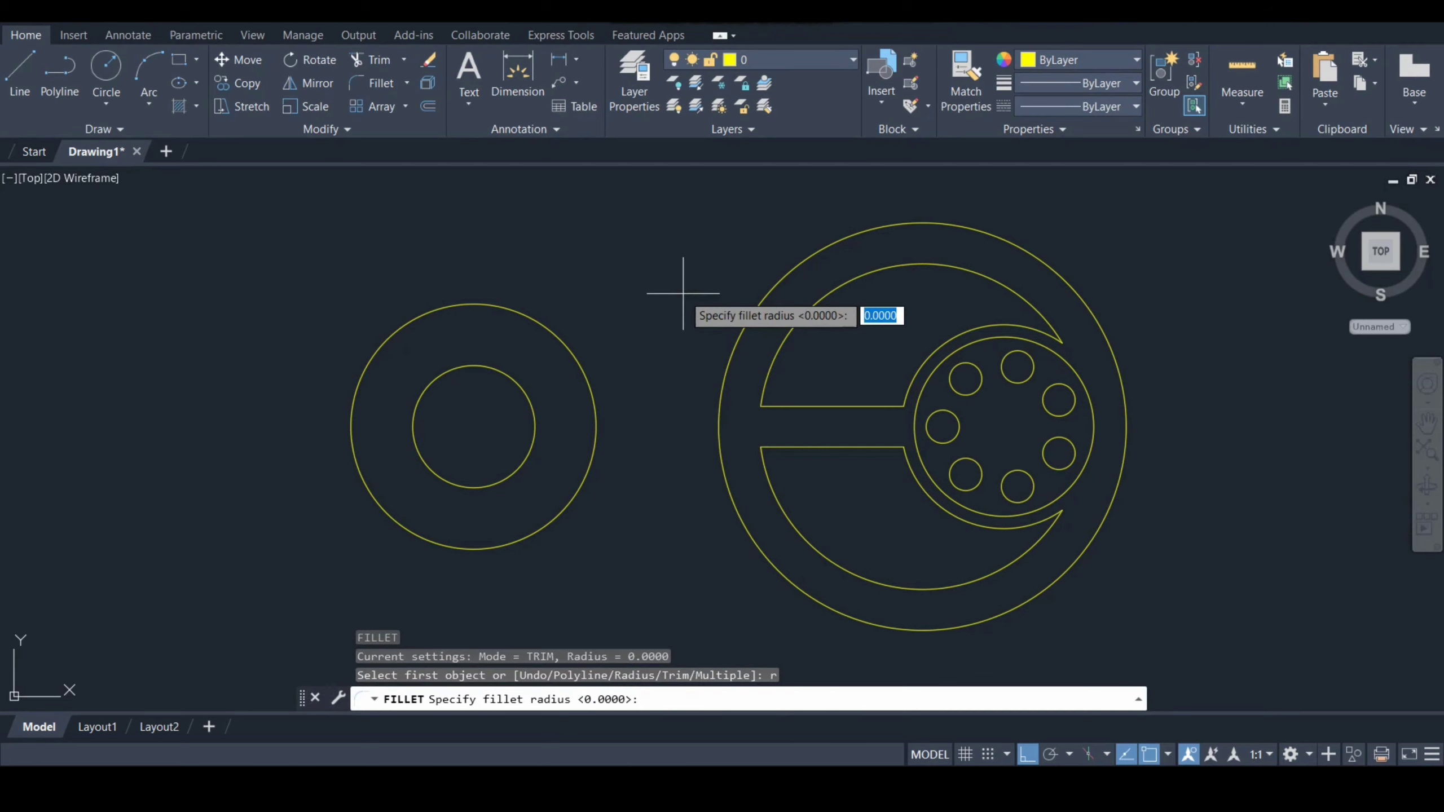
{"action": "type", "text": "5"}
{"action": "key", "text": "Return"}
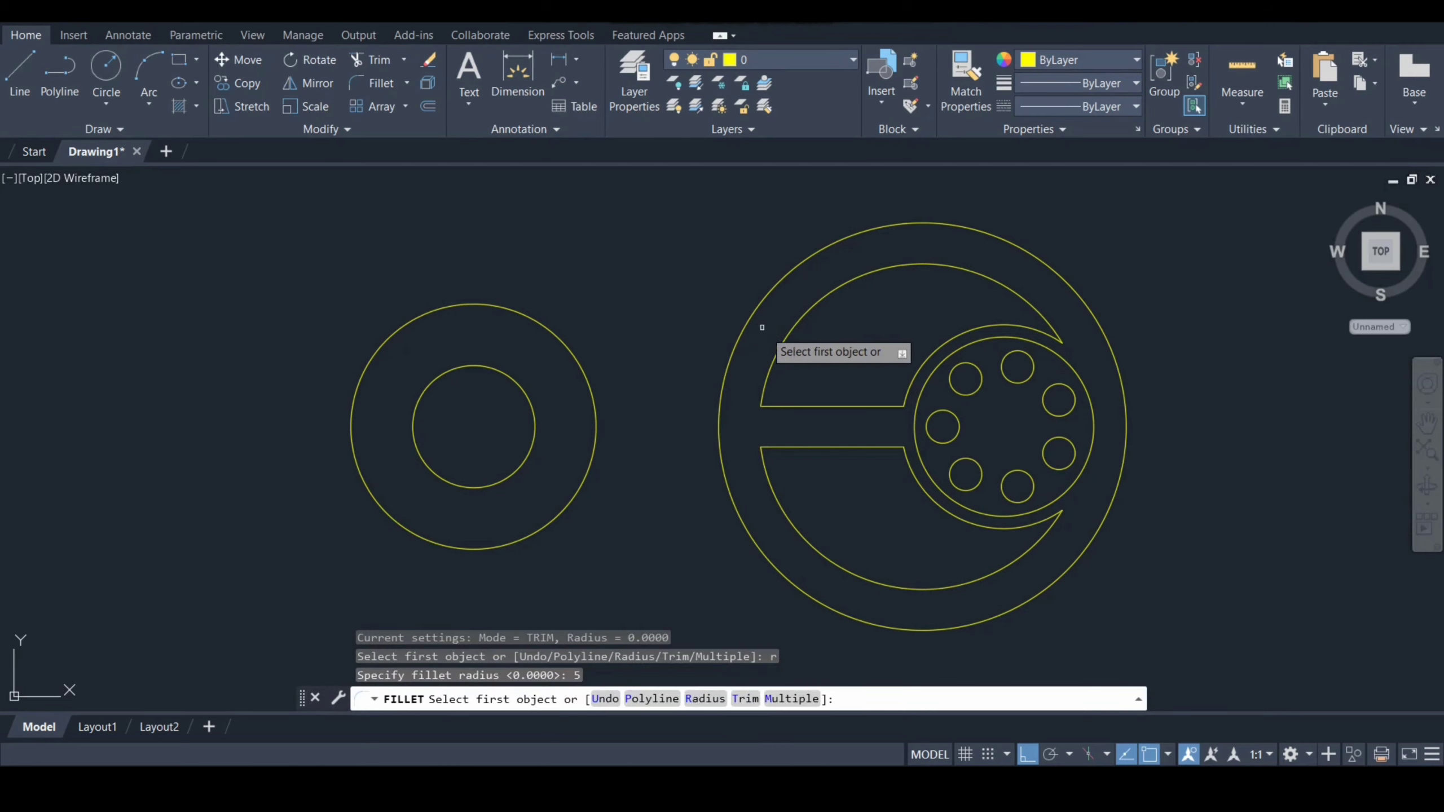
{"action": "type", "text": "m"}
{"action": "key", "text": "Return"}
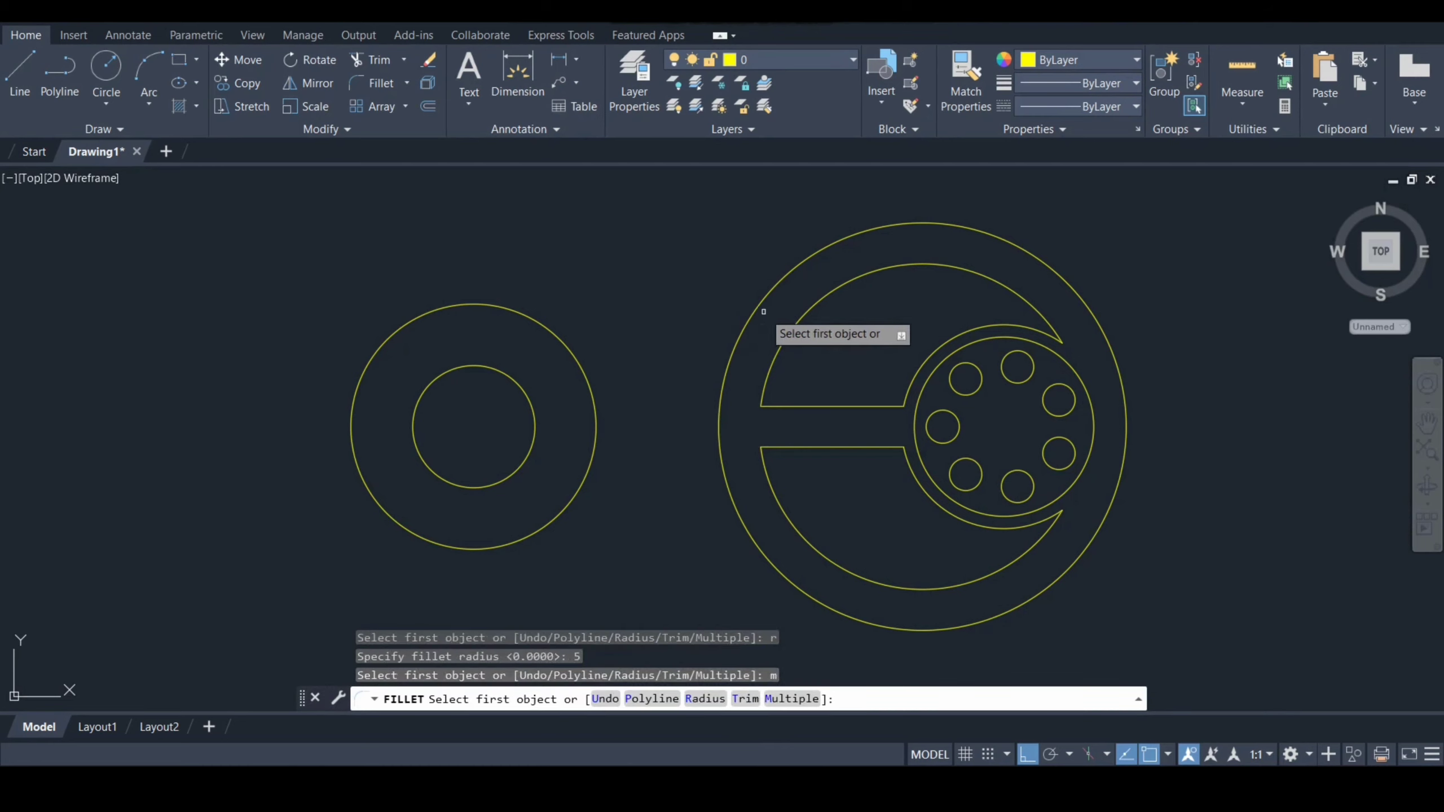
{"action": "left_click", "coordinate": [771, 368]}
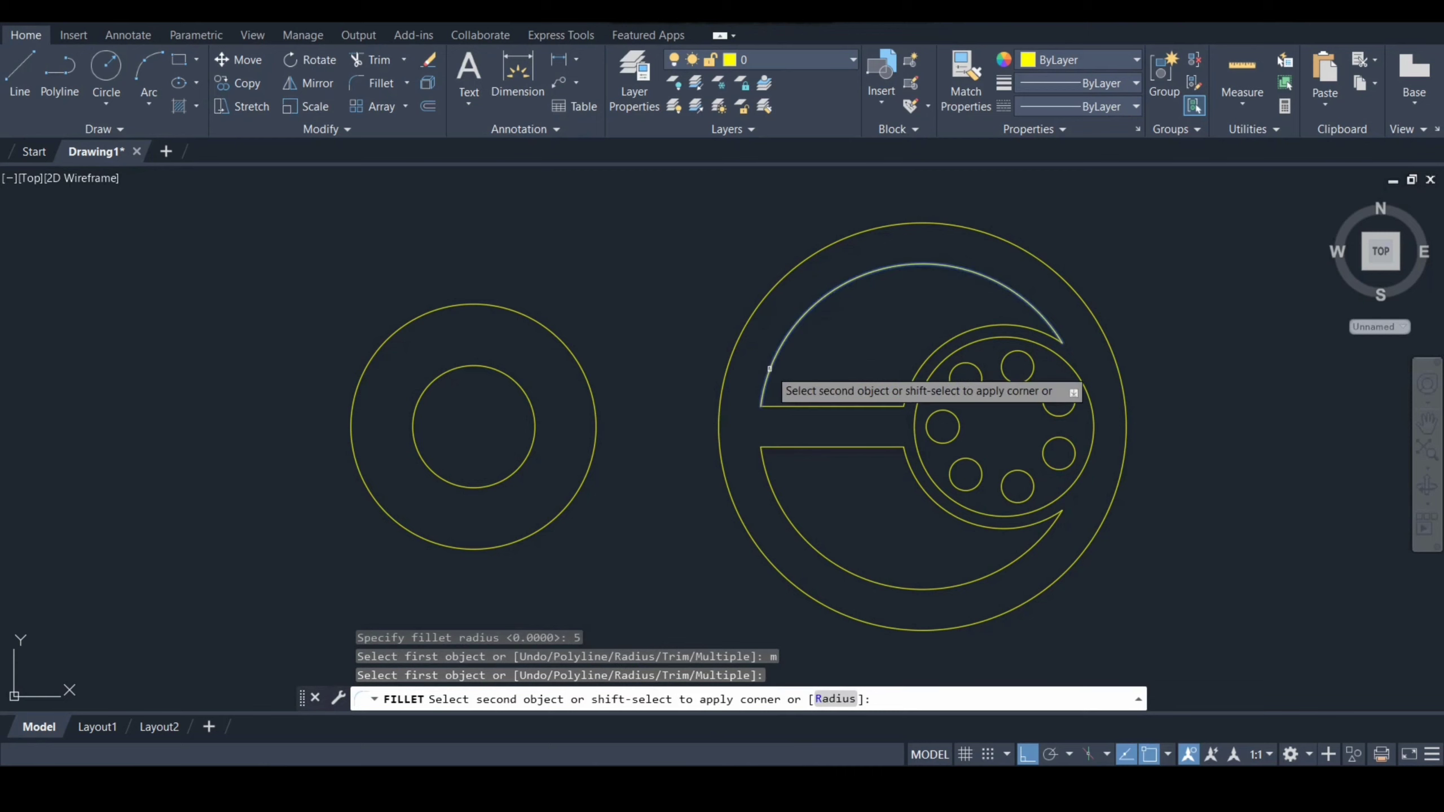
{"action": "left_click", "coordinate": [793, 406]}
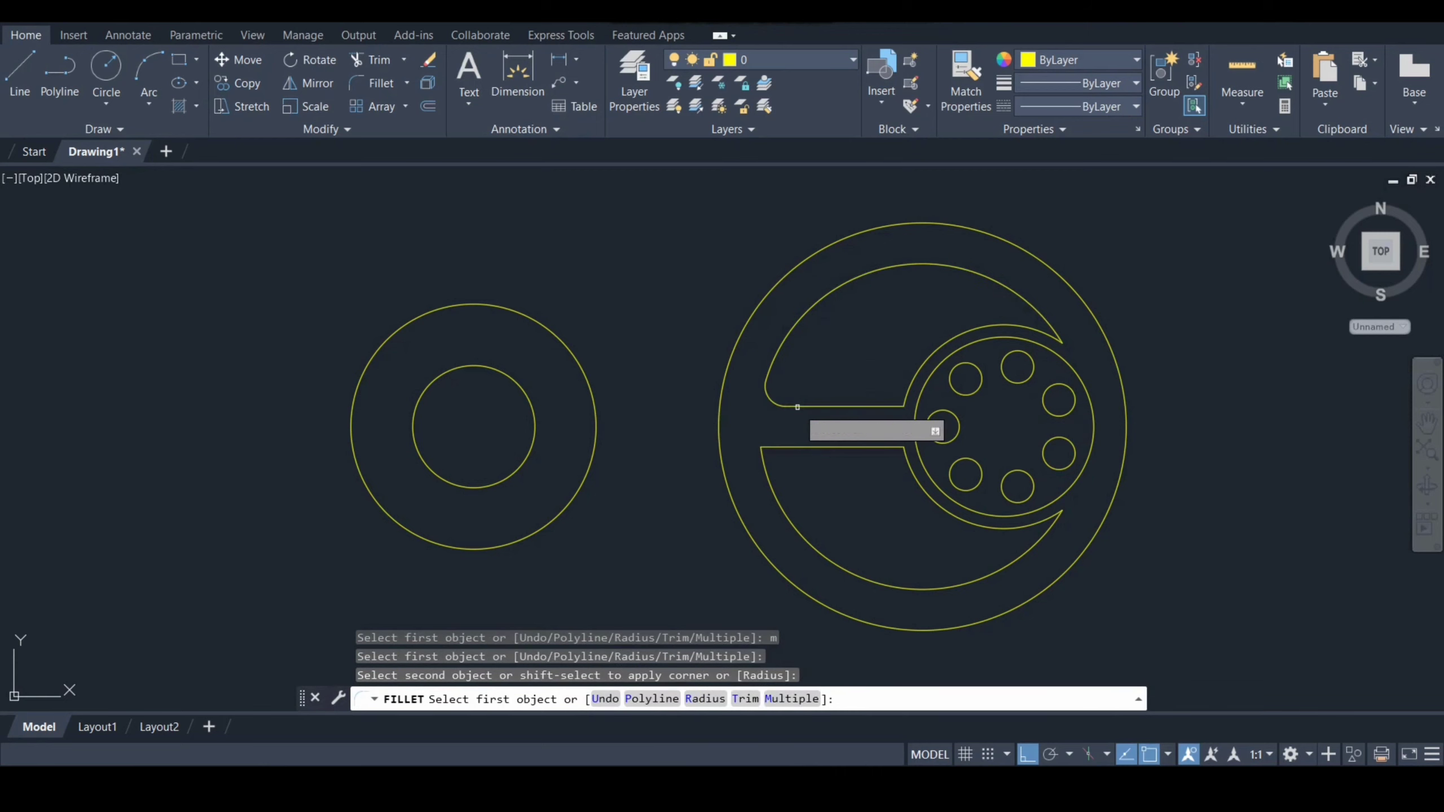
{"action": "left_click", "coordinate": [787, 448]}
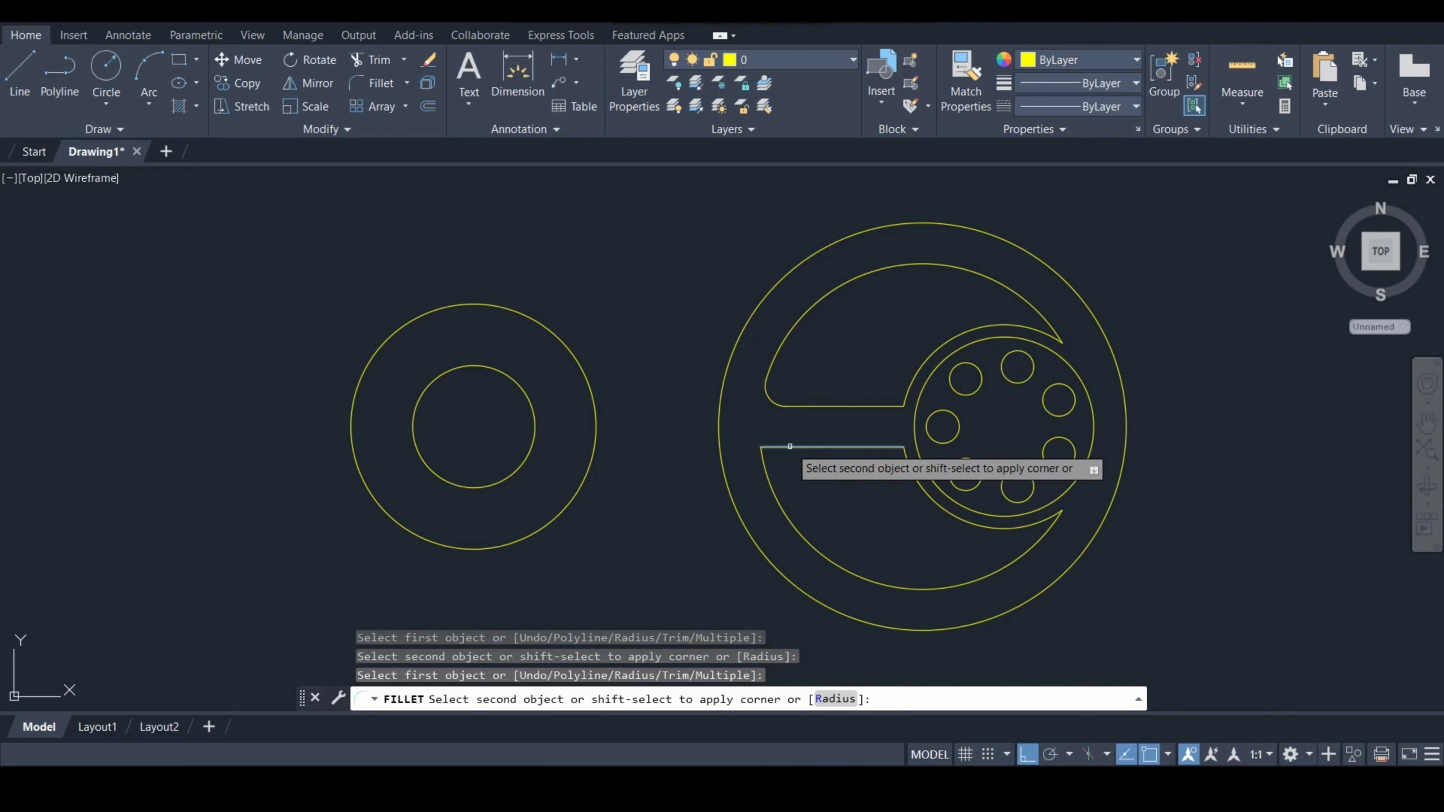
{"action": "left_click", "coordinate": [764, 470]}
- Fillet the remaining four corners of the two pockets along the radius-25 arcs with the same radius of 5
{"action": "left_click", "coordinate": [879, 407]}
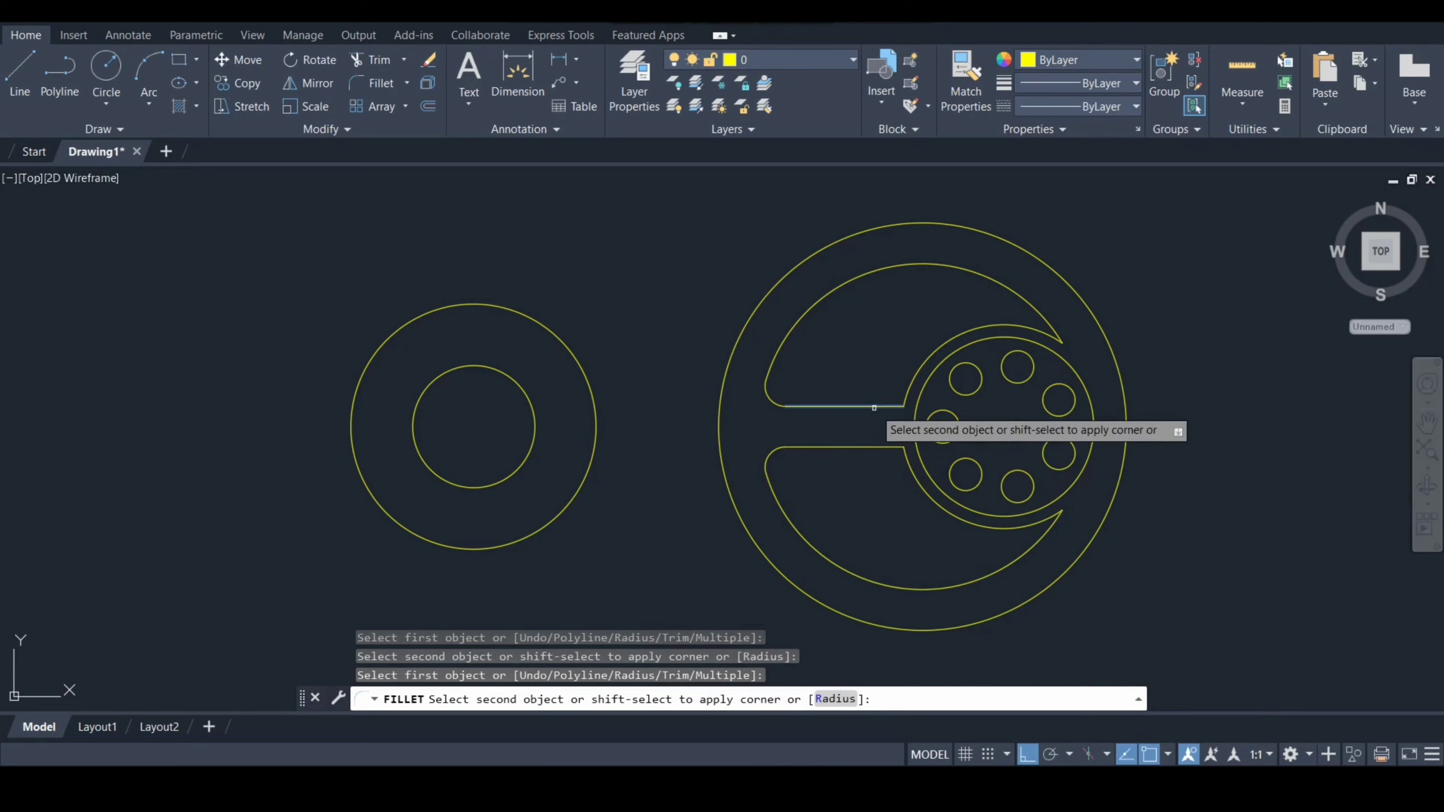
{"action": "left_click", "coordinate": [907, 388]}
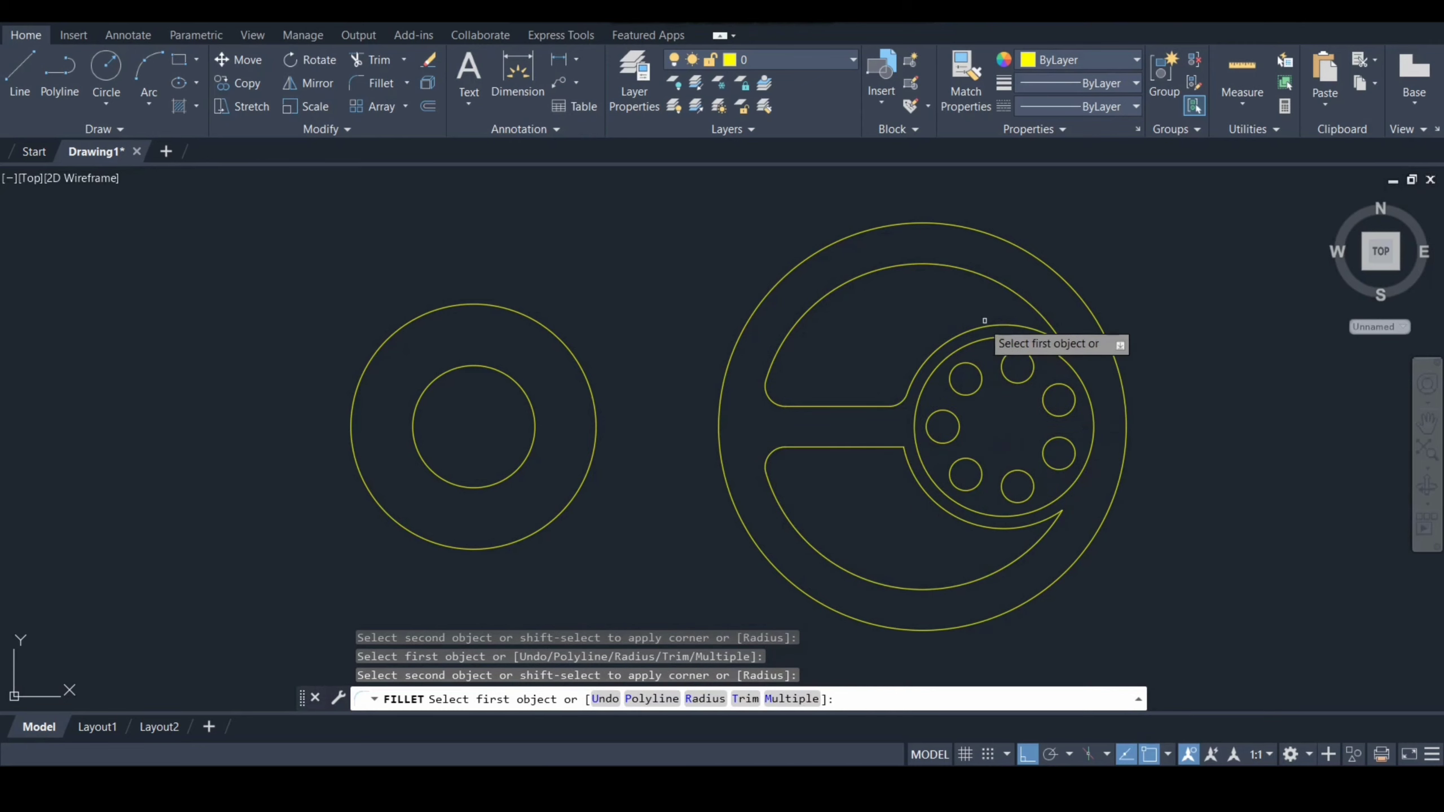
{"action": "left_click", "coordinate": [1034, 324]}
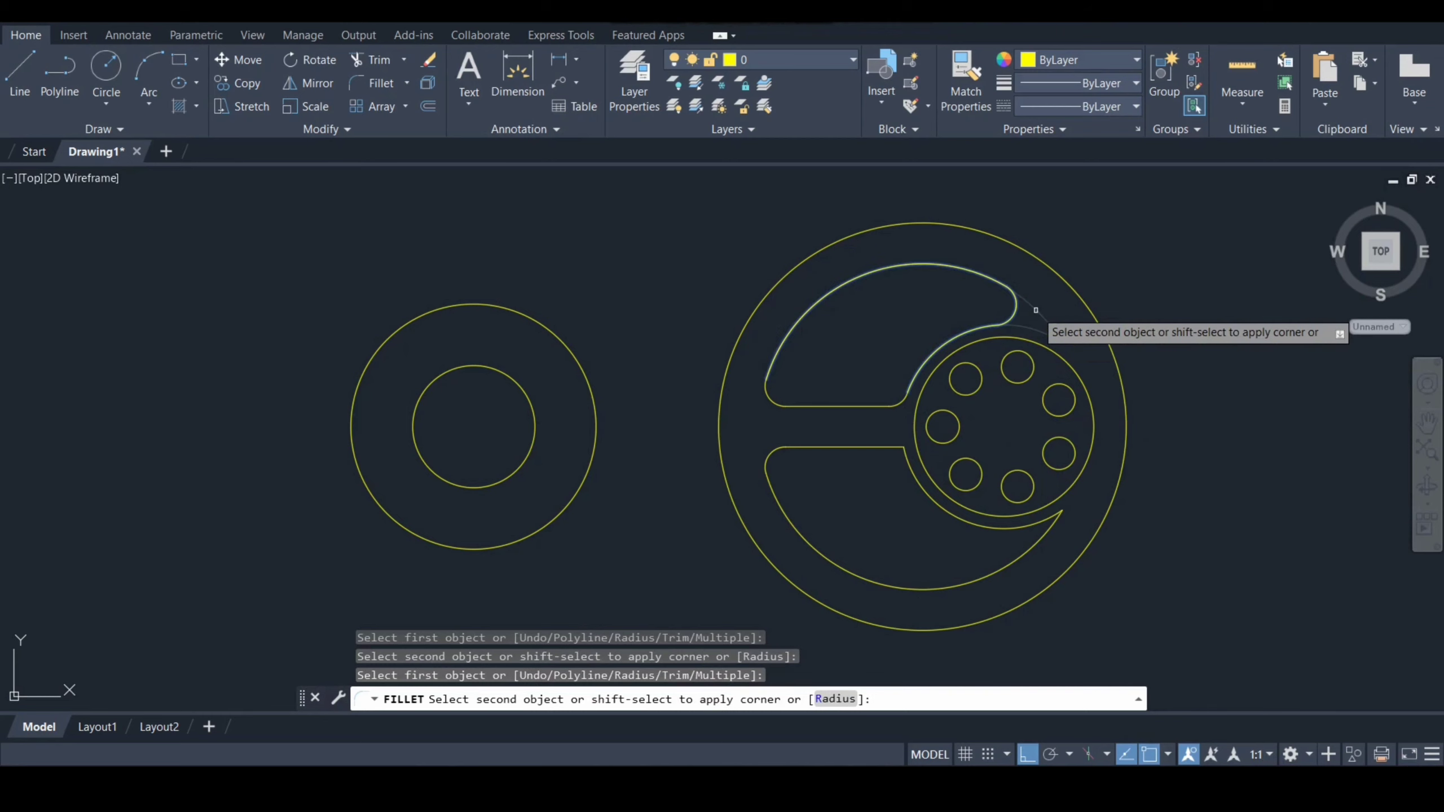
{"action": "left_click", "coordinate": [1033, 310]}
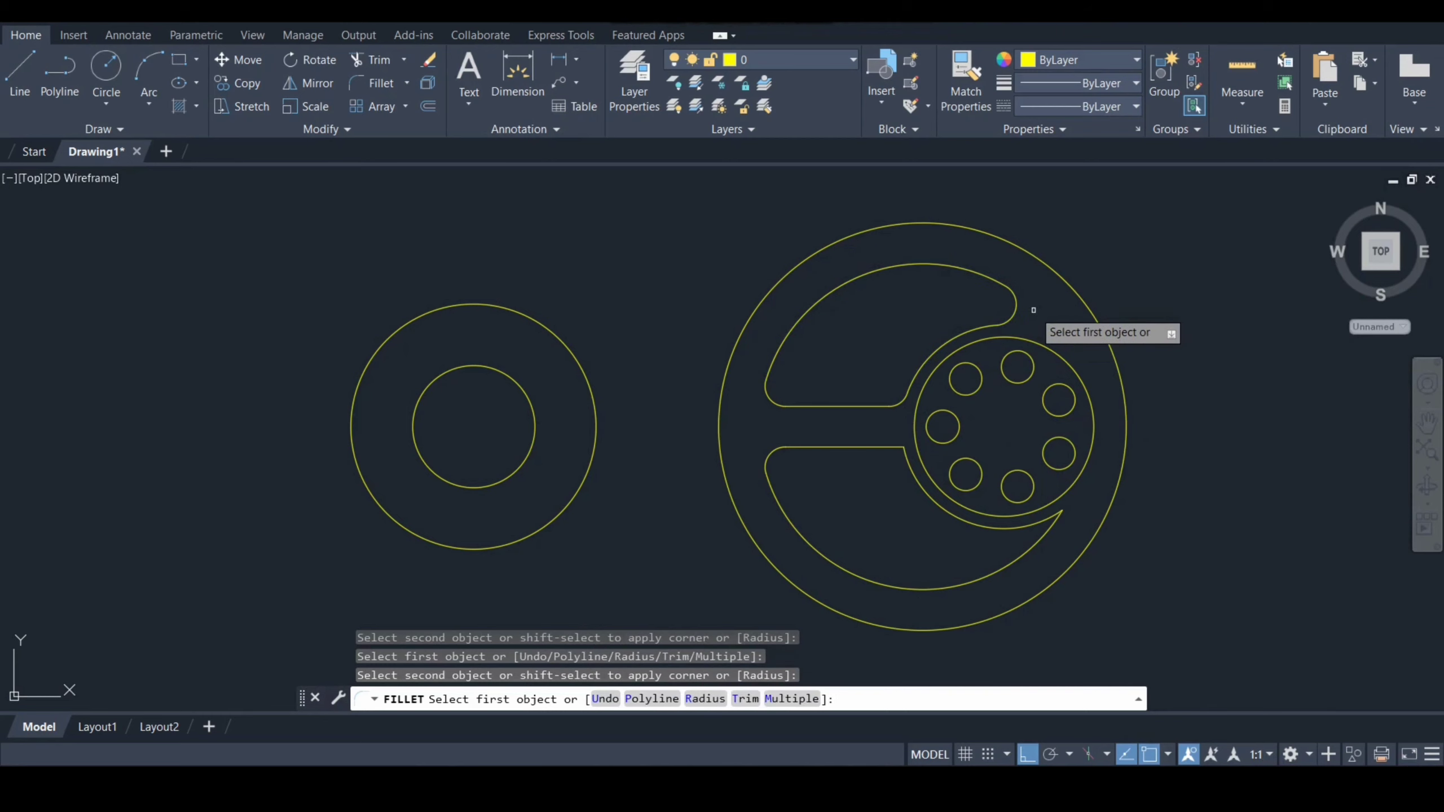
{"action": "left_click", "coordinate": [1044, 529]}
{"action": "left_click", "coordinate": [1040, 548]}
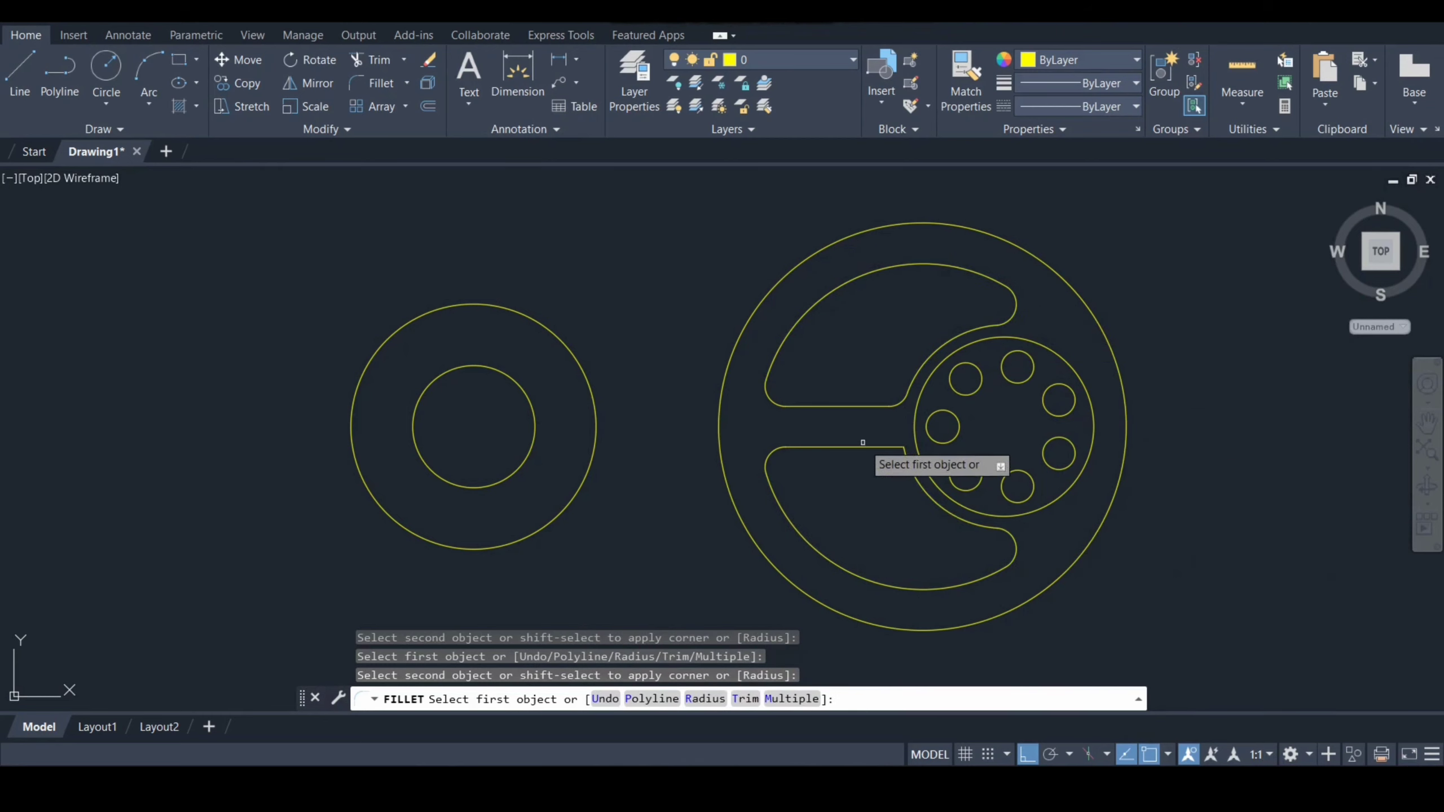
{"action": "left_click", "coordinate": [882, 449]}
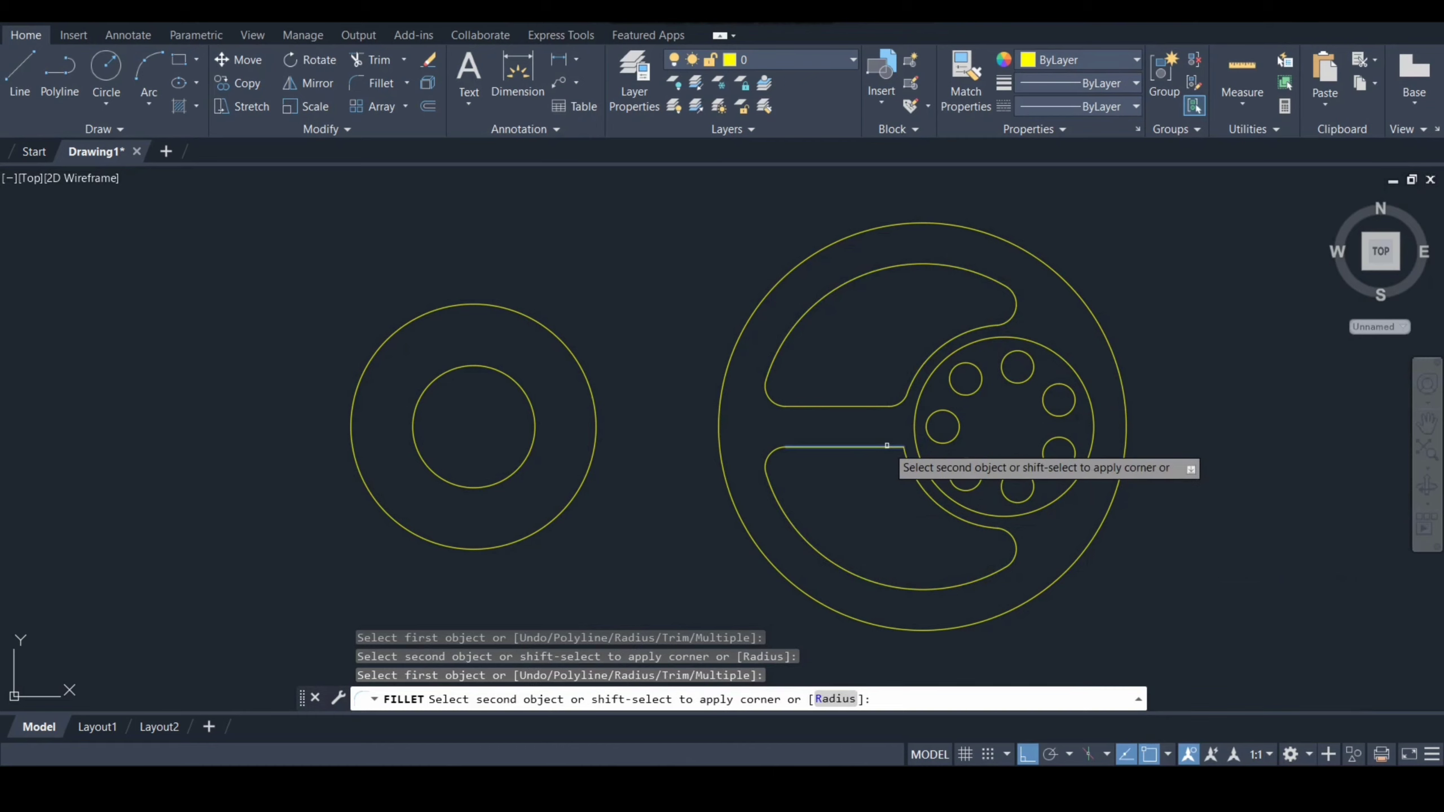
{"action": "left_click", "coordinate": [910, 468]}
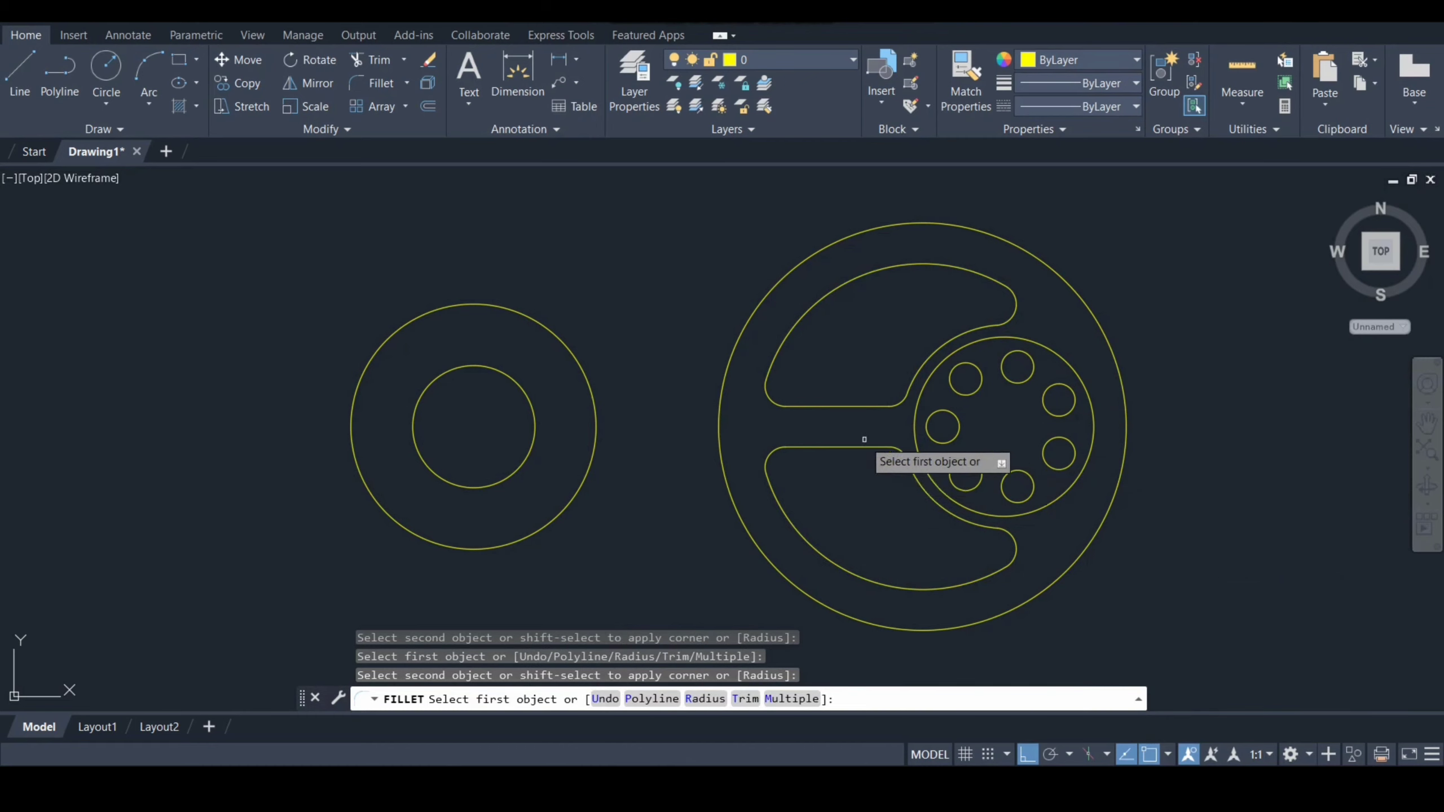
{"action": "key", "text": "Return"}
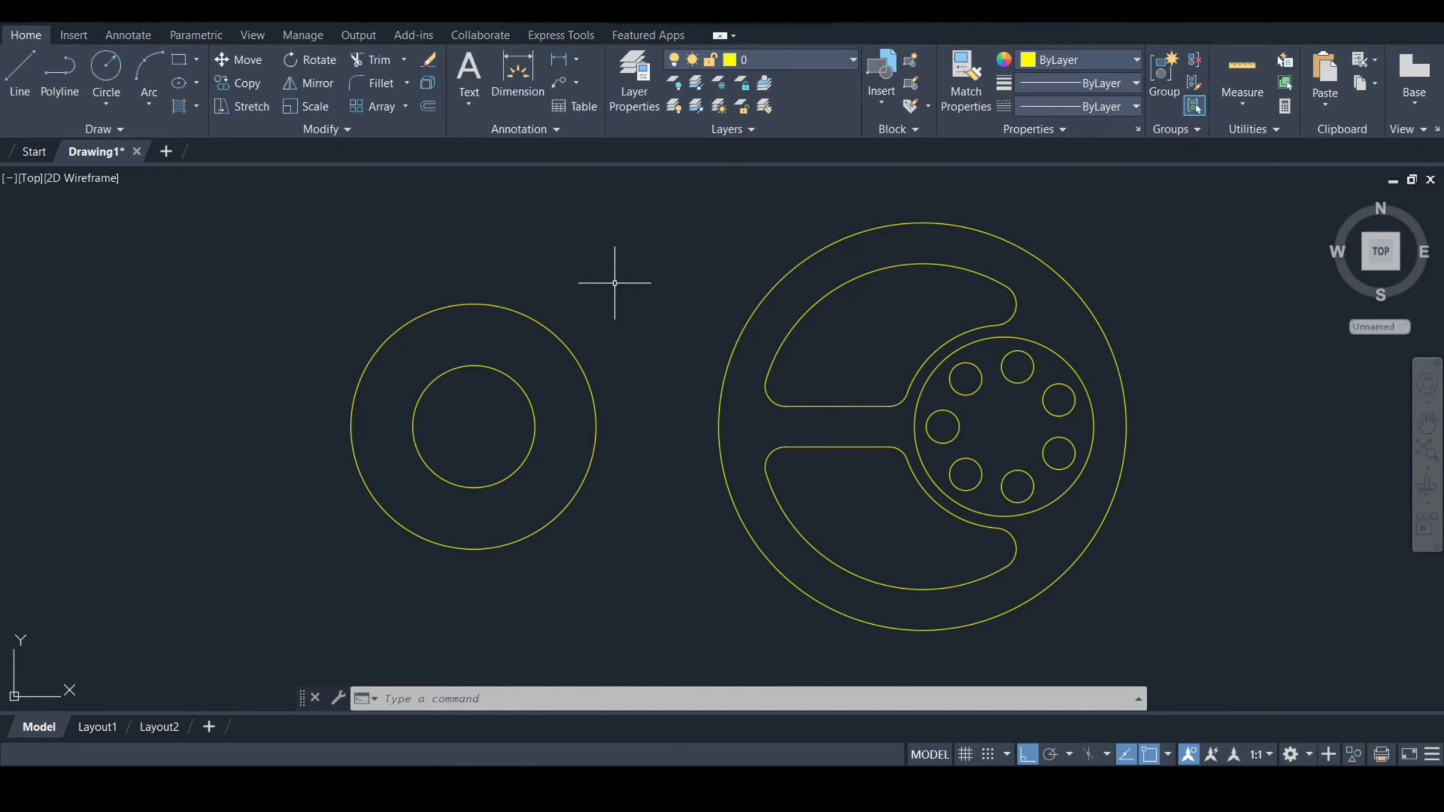
- Draw a construction line from the radius-22 circle's centre, 127 units long at 51 degrees, with Ortho off
{"action": "scroll", "coordinate": [614, 282], "scroll_direction": "down", "scroll_amount": 2}
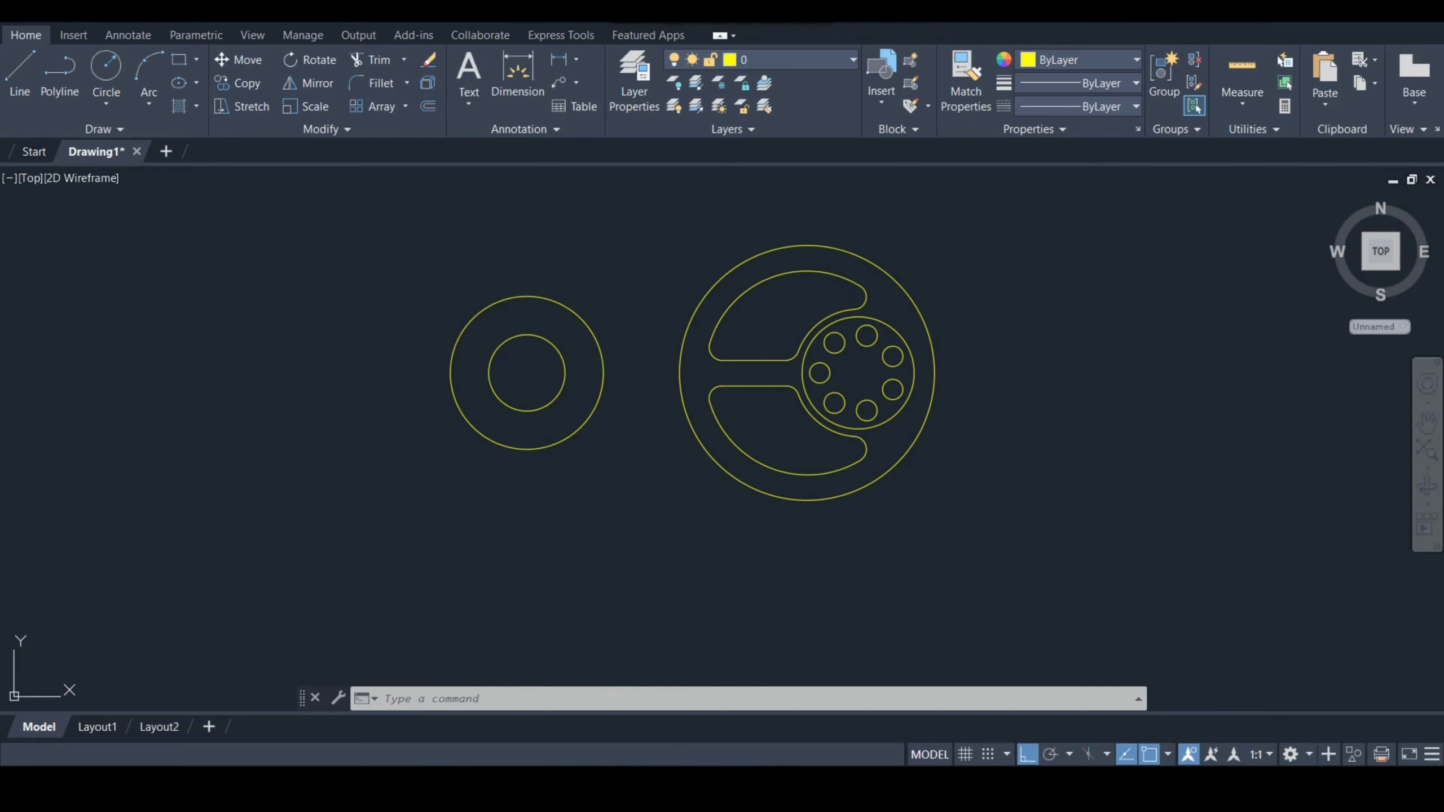
{"action": "left_click", "coordinate": [1426, 423]}
{"action": "left_click_drag", "start_coordinate": [1036, 484], "coordinate": [1056, 635]}
{"action": "key", "text": "Escape"}
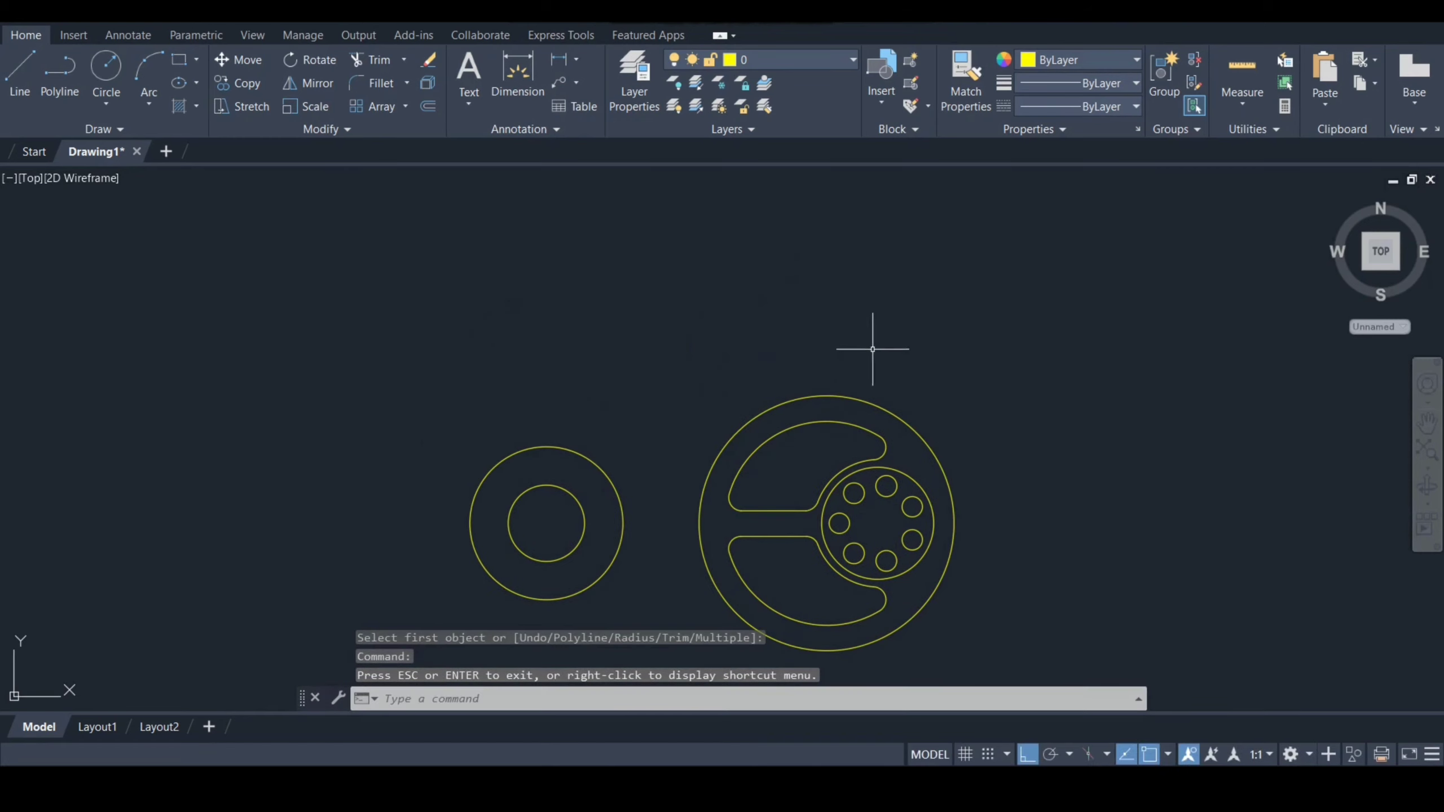
{"action": "type", "text": "l"}
{"action": "key", "text": "Return"}
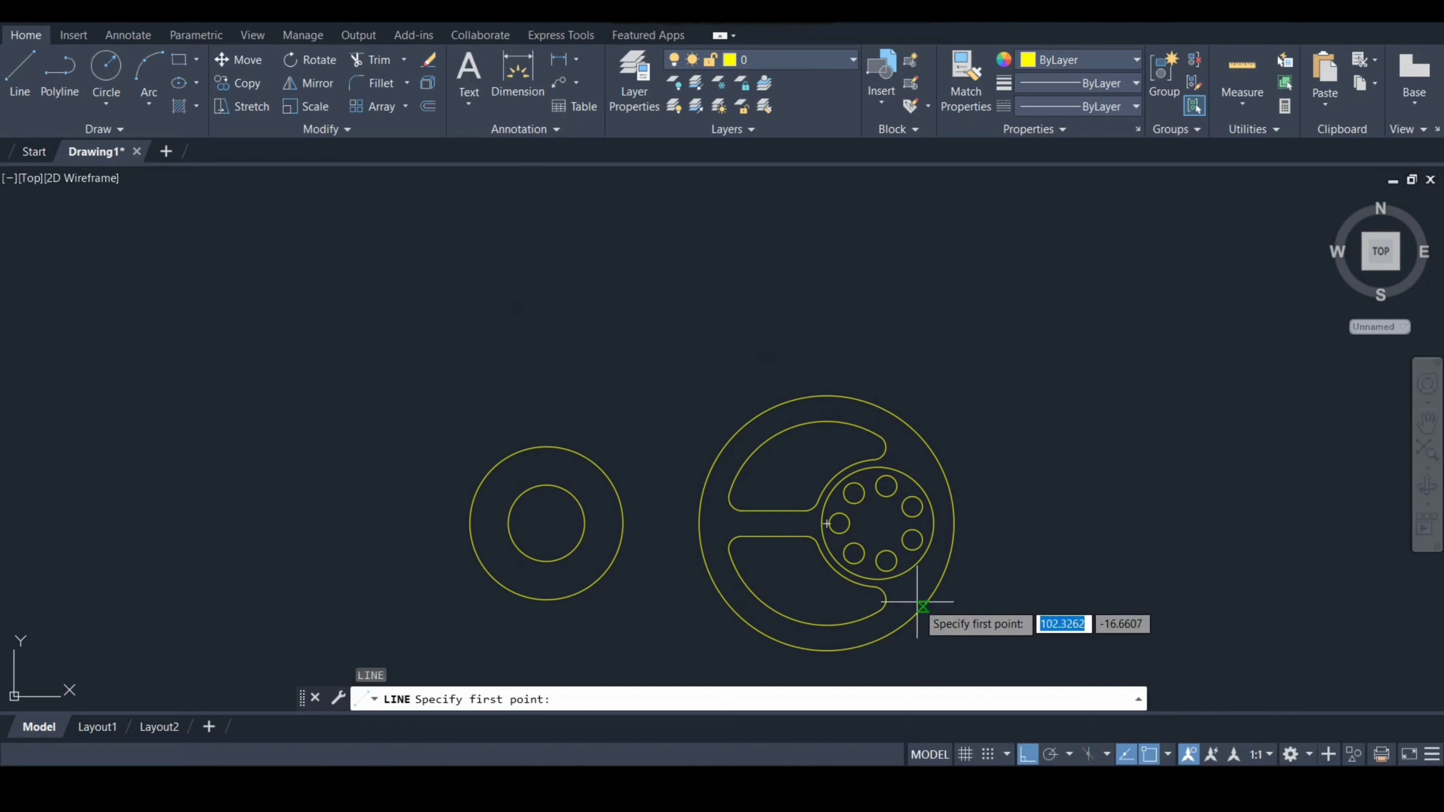
{"action": "left_click", "coordinate": [877, 524]}
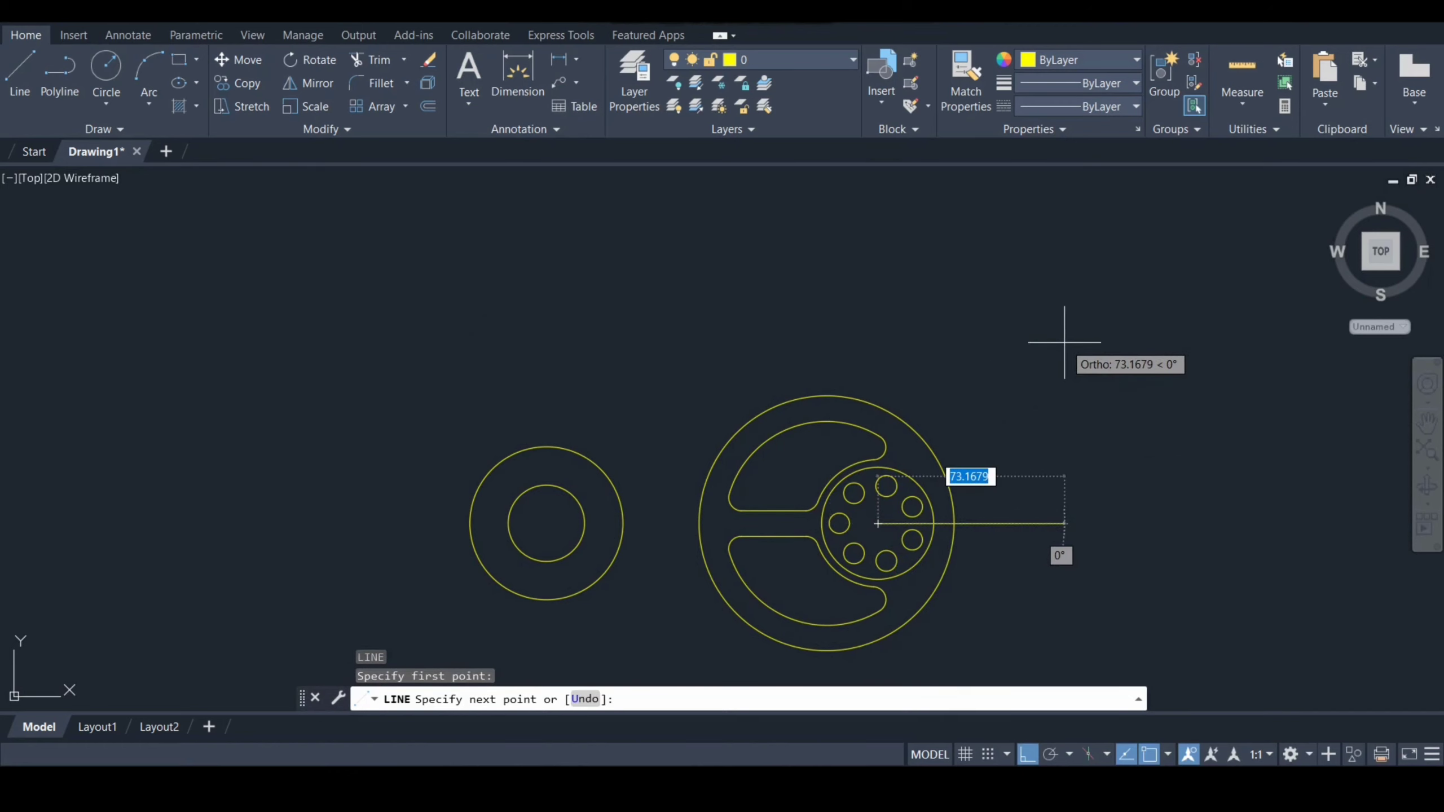
{"action": "key", "text": "F8"}
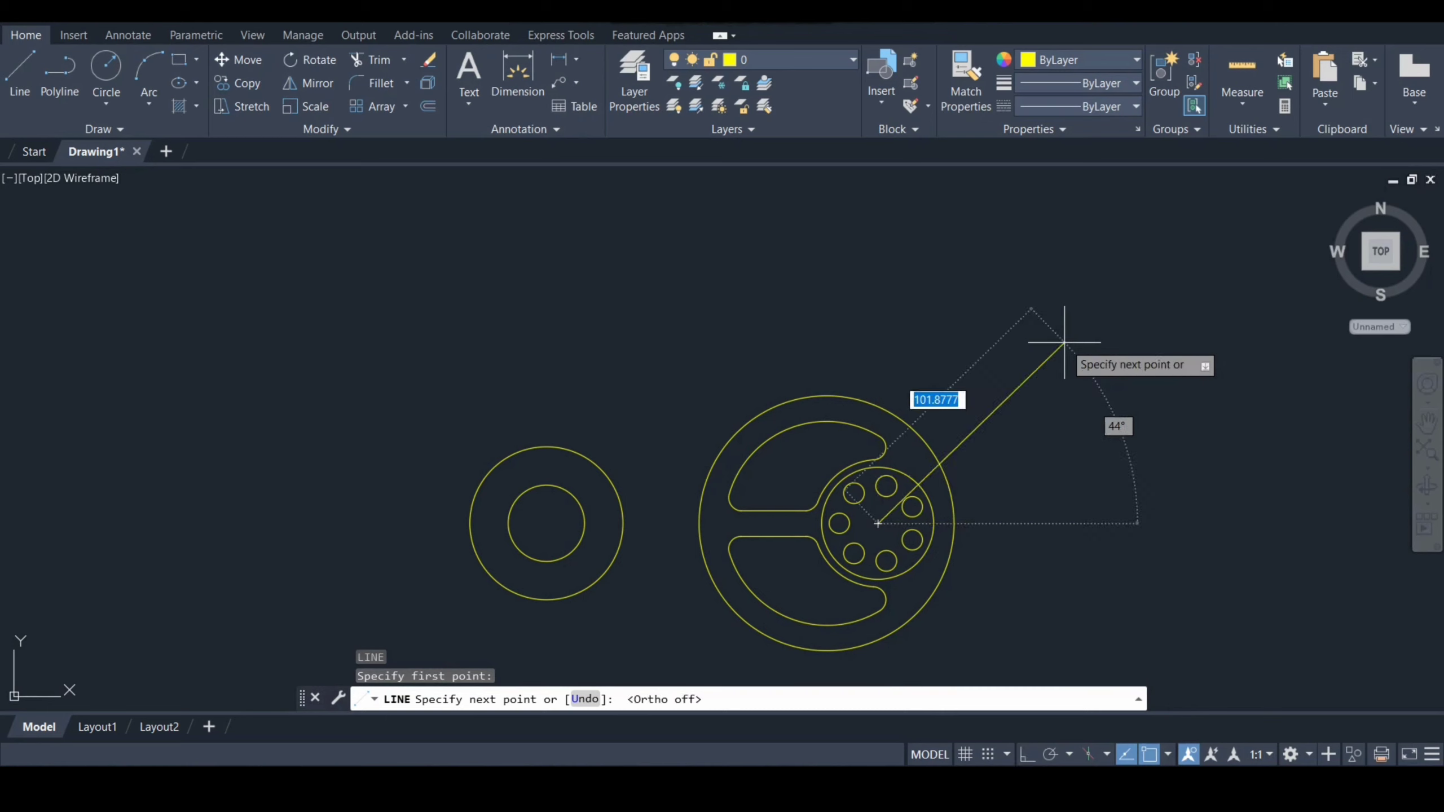
{"action": "type", "text": "127"}
{"action": "key", "text": "Tab"}
{"action": "type", "text": "51"}
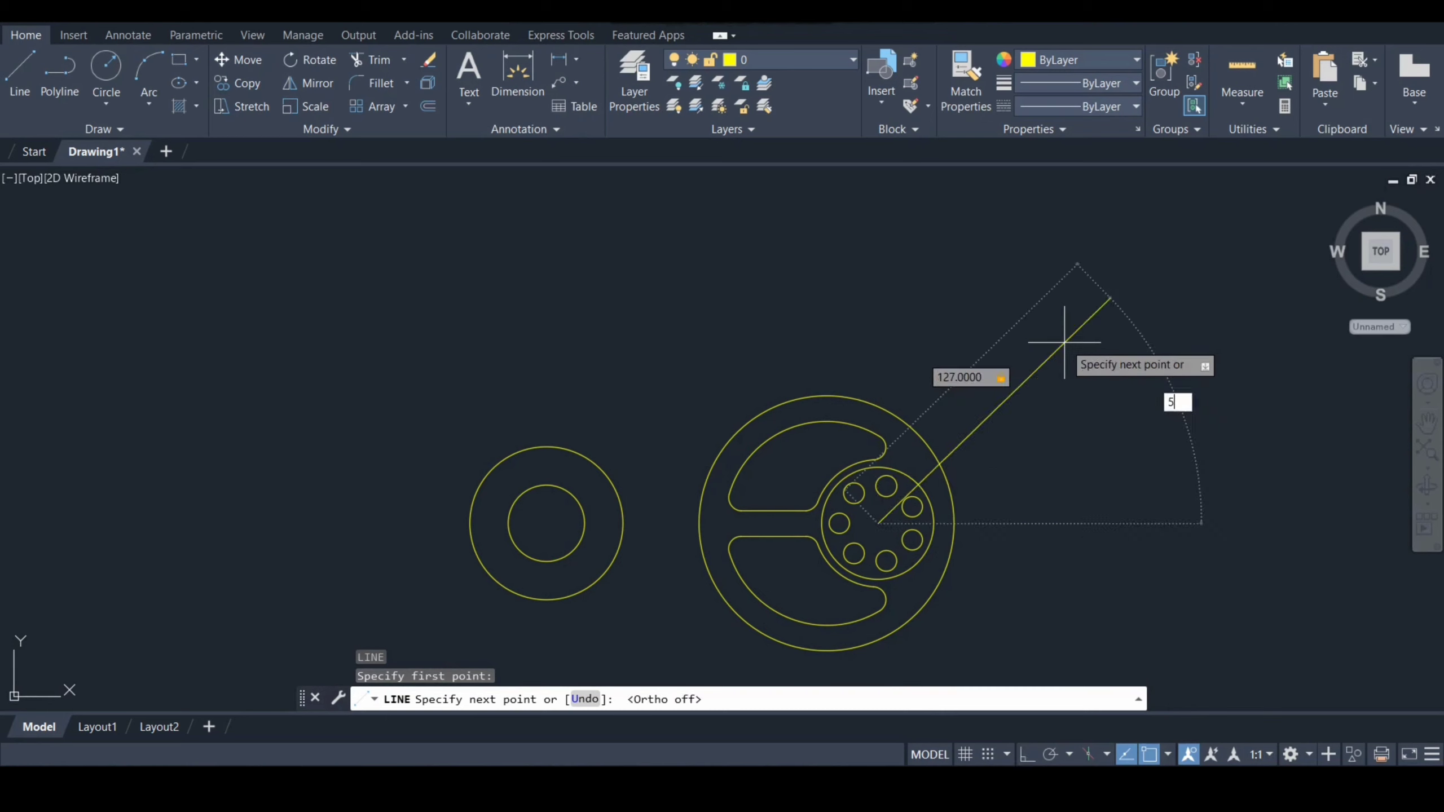
{"action": "key", "text": "Return"}
{"action": "key", "text": "Escape"}
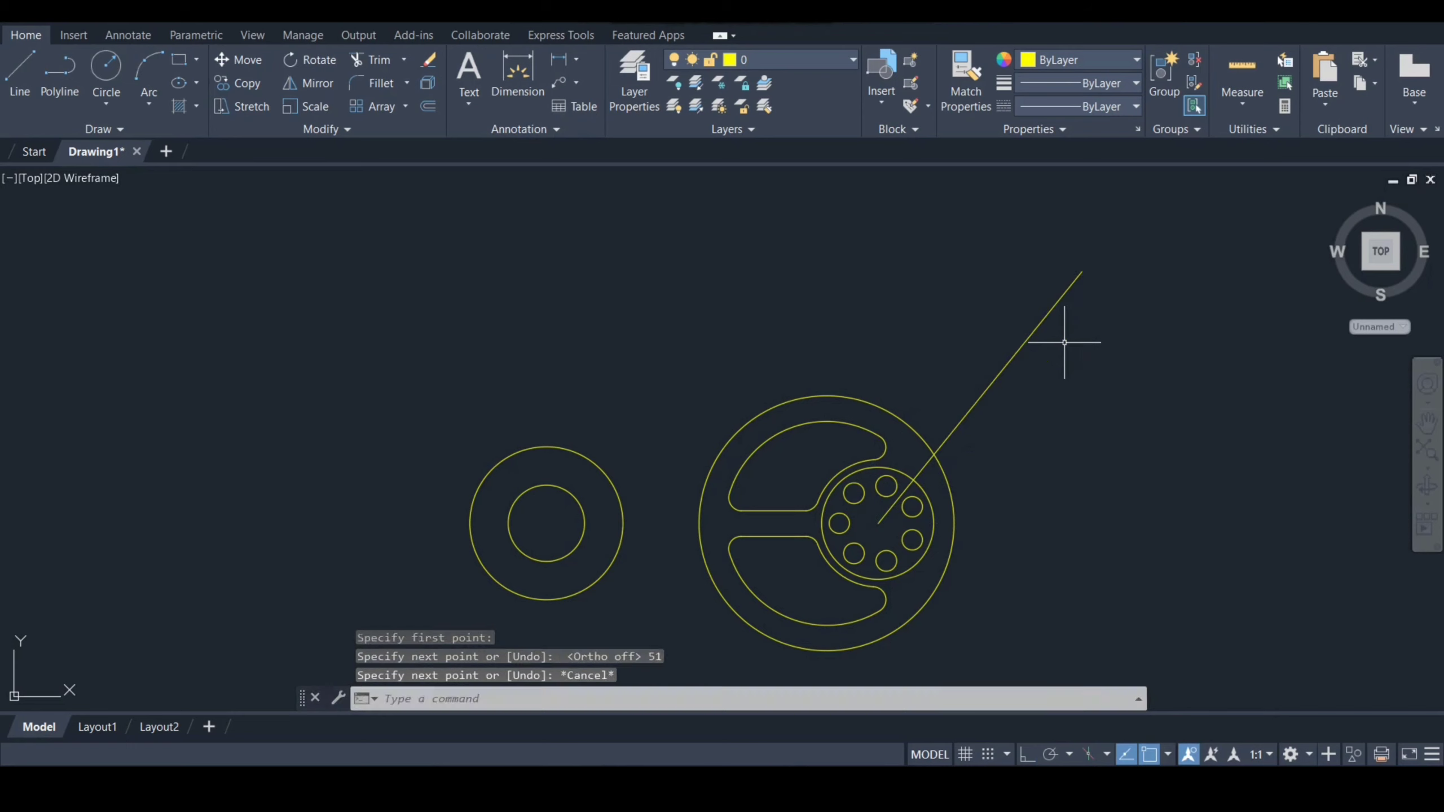
- Draw a circle of radius 10.5 centred on the upper end of the angled construction line
{"action": "type", "text": "c"}
{"action": "key", "text": "Return"}
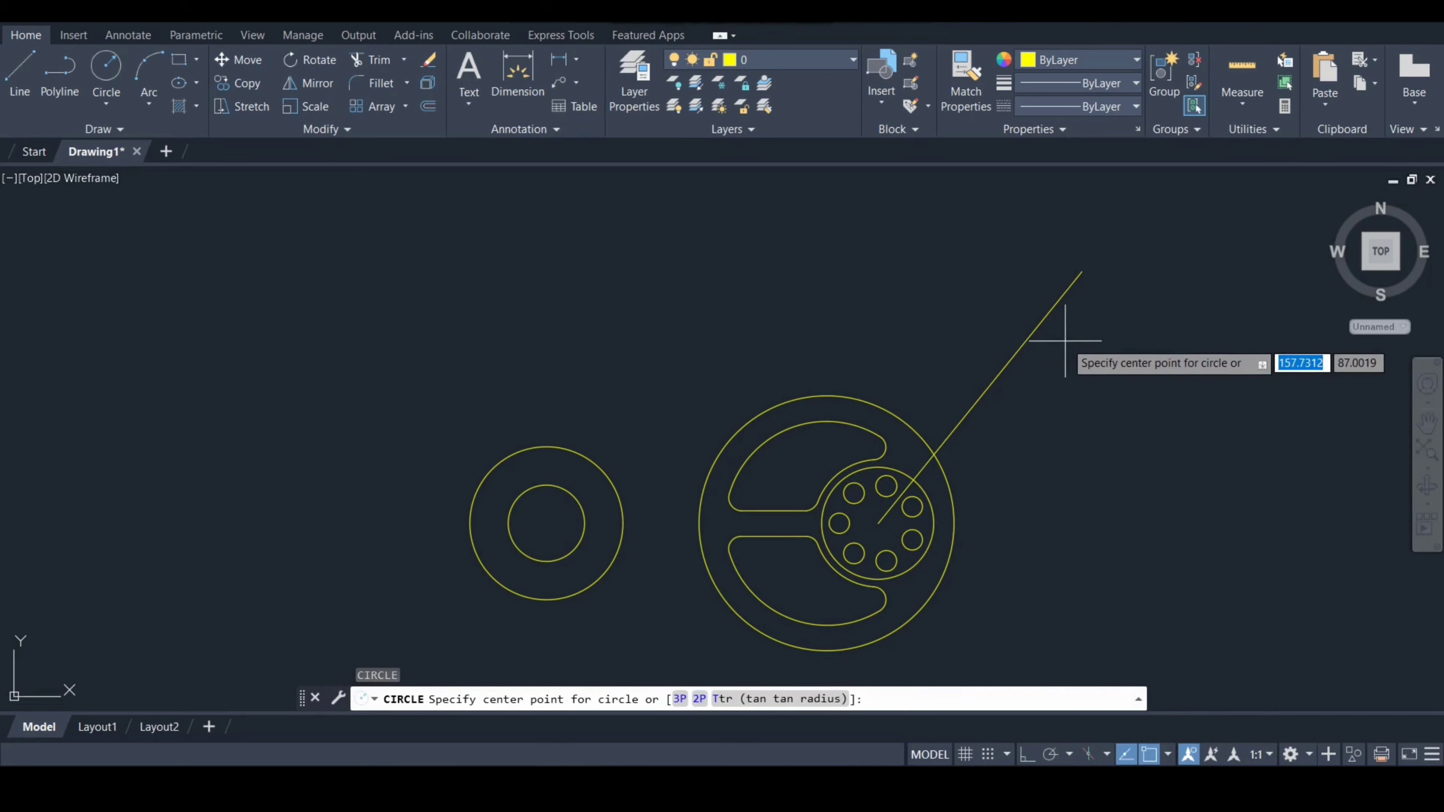
{"action": "left_click", "coordinate": [1081, 272]}
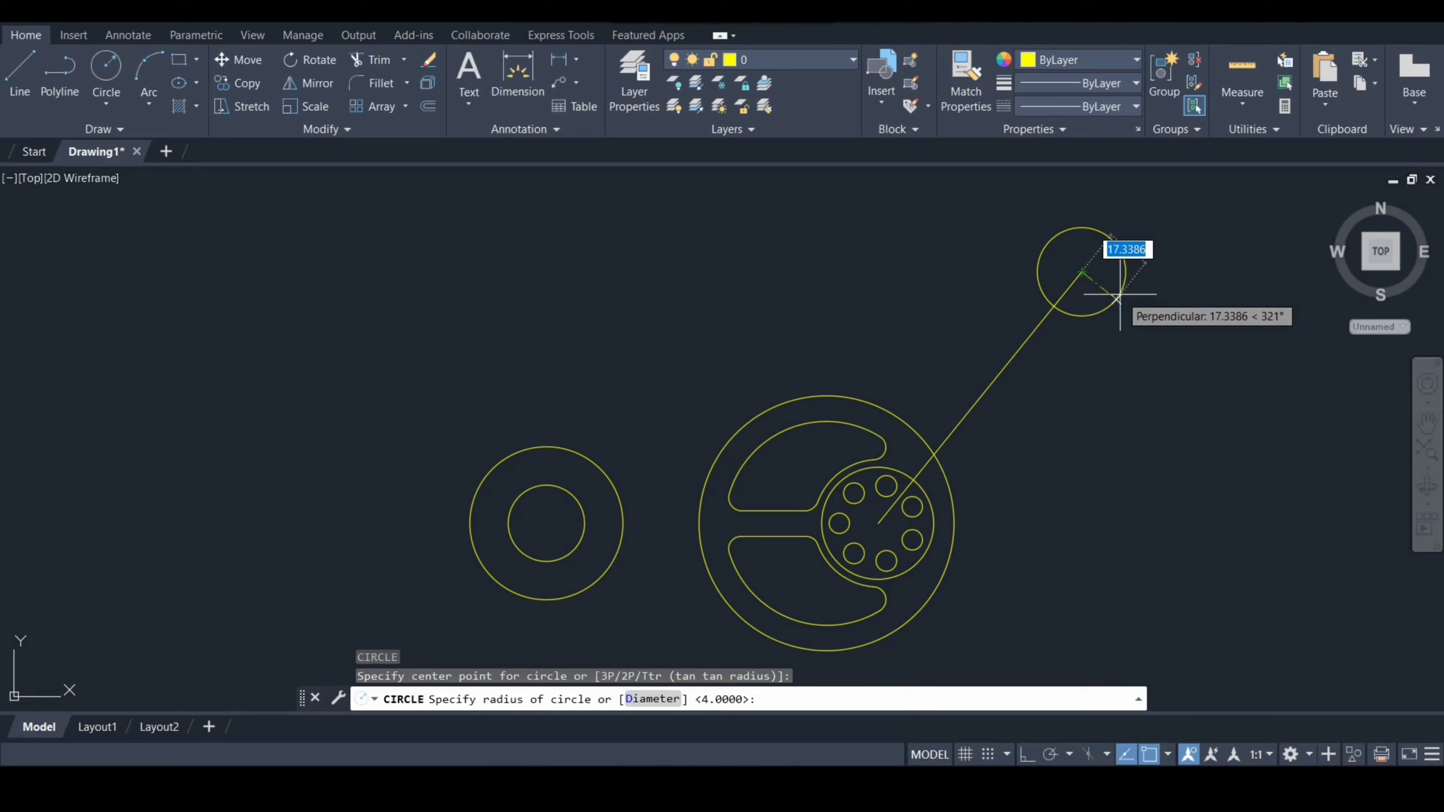
{"action": "type", "text": "10."}
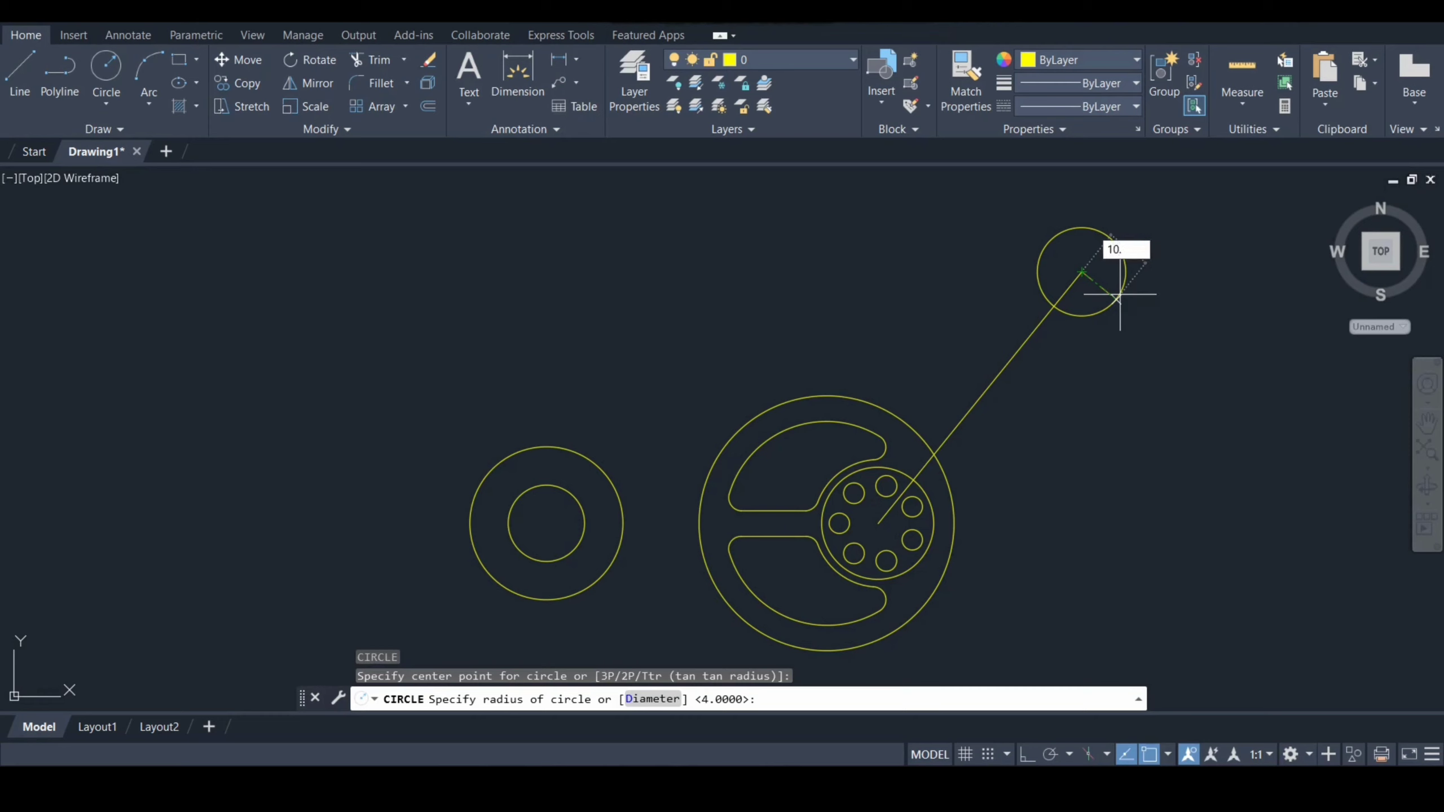
{"action": "type", "text": "5"}
{"action": "key", "text": "Return"}
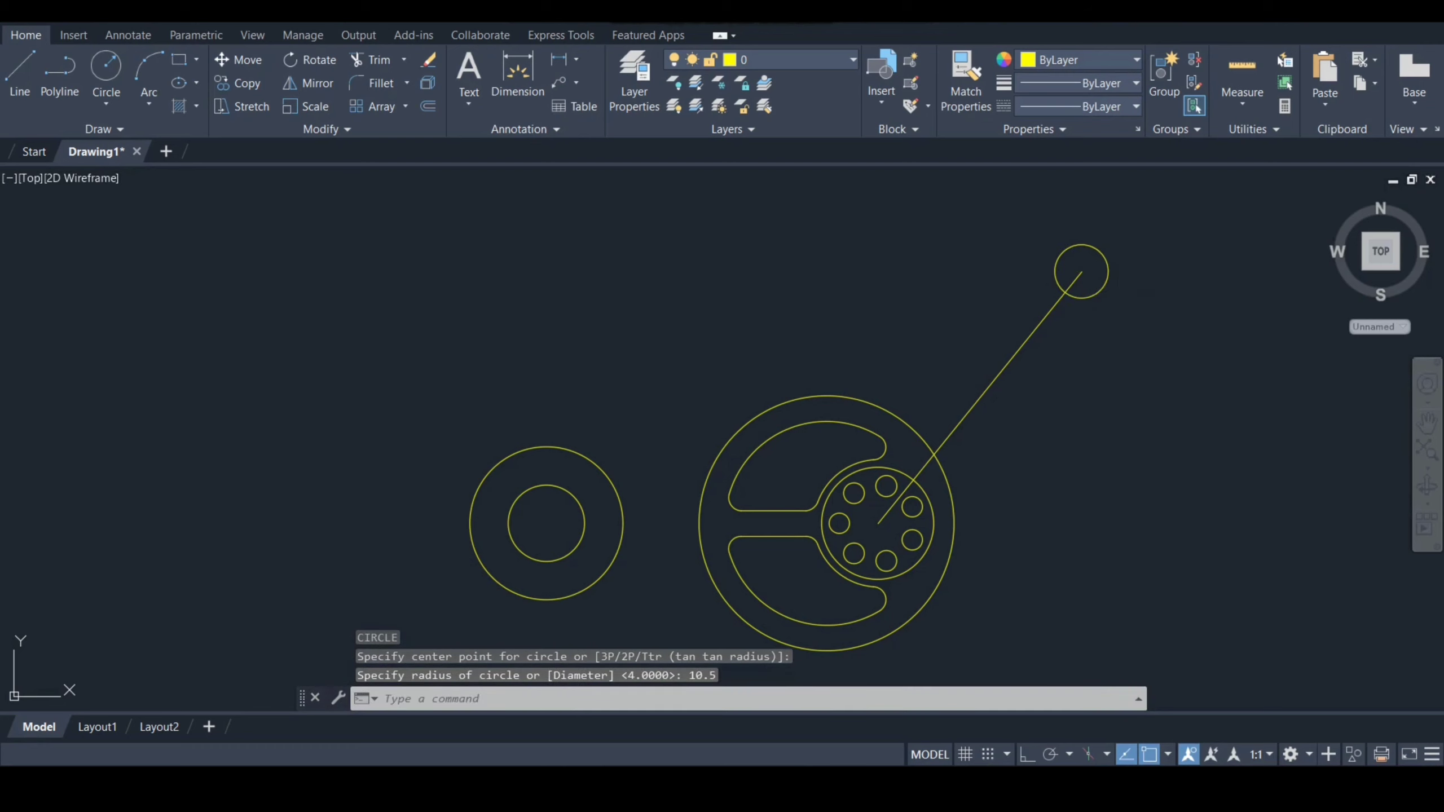
- Draw a radius-25 circle concentric with the radius-10.5 circle
{"action": "key", "text": "Return"}
{"action": "left_click", "coordinate": [1079, 273]}
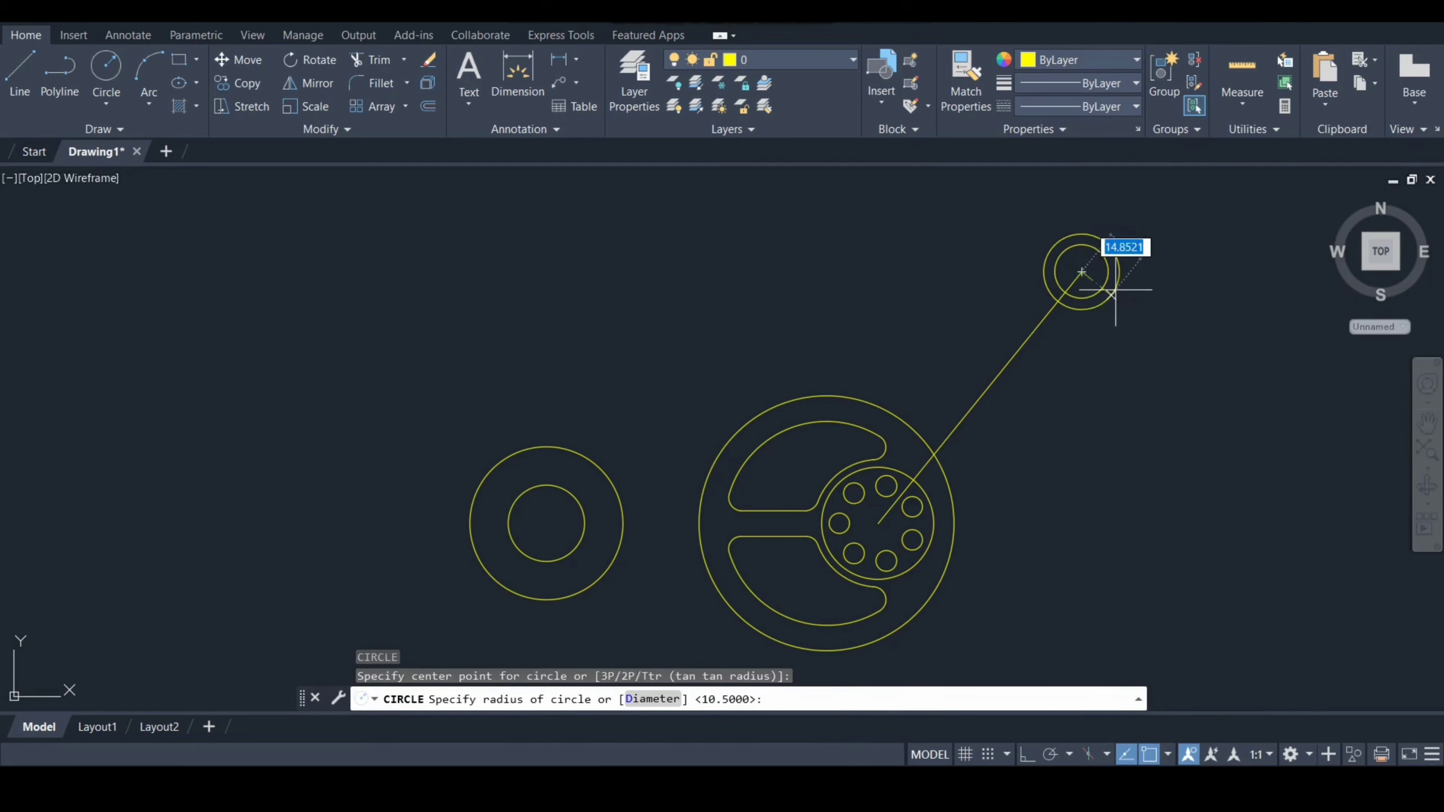
{"action": "type", "text": "25"}
{"action": "key", "text": "Return"}
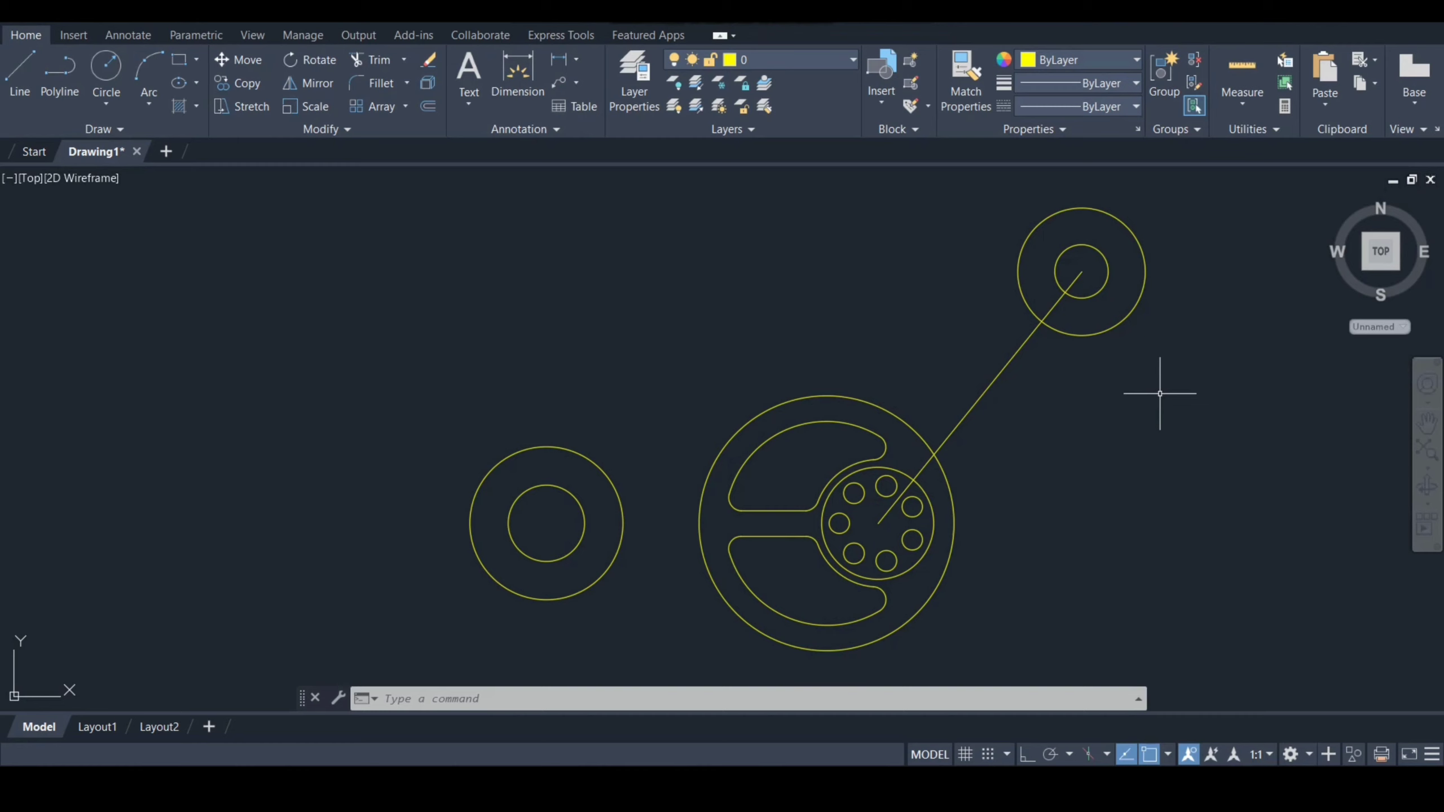
- Erase the angled construction line between the seven-hole circle and the new concentric circles
{"action": "type", "text": "e"}
{"action": "key", "text": "Return"}
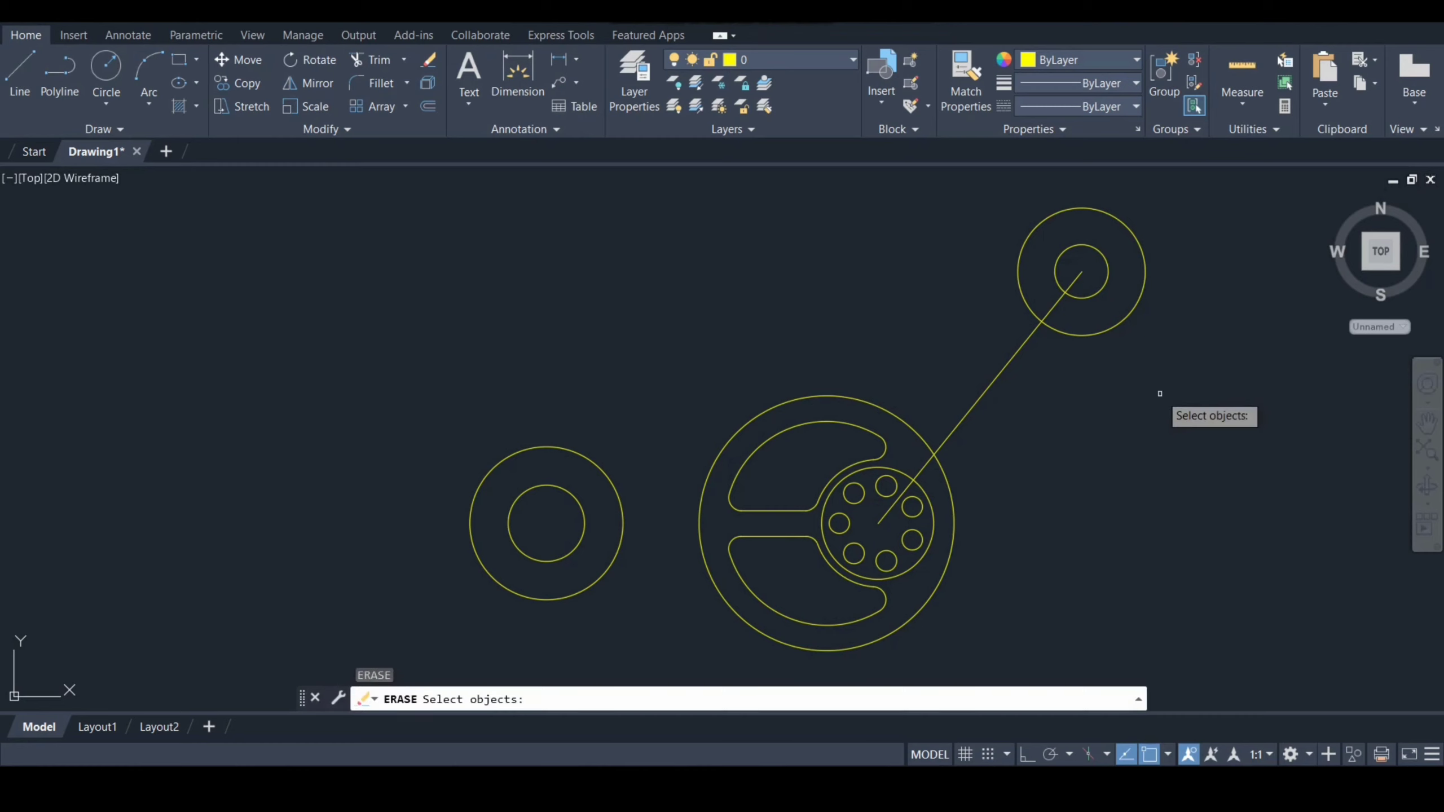
{"action": "left_click", "coordinate": [992, 385]}
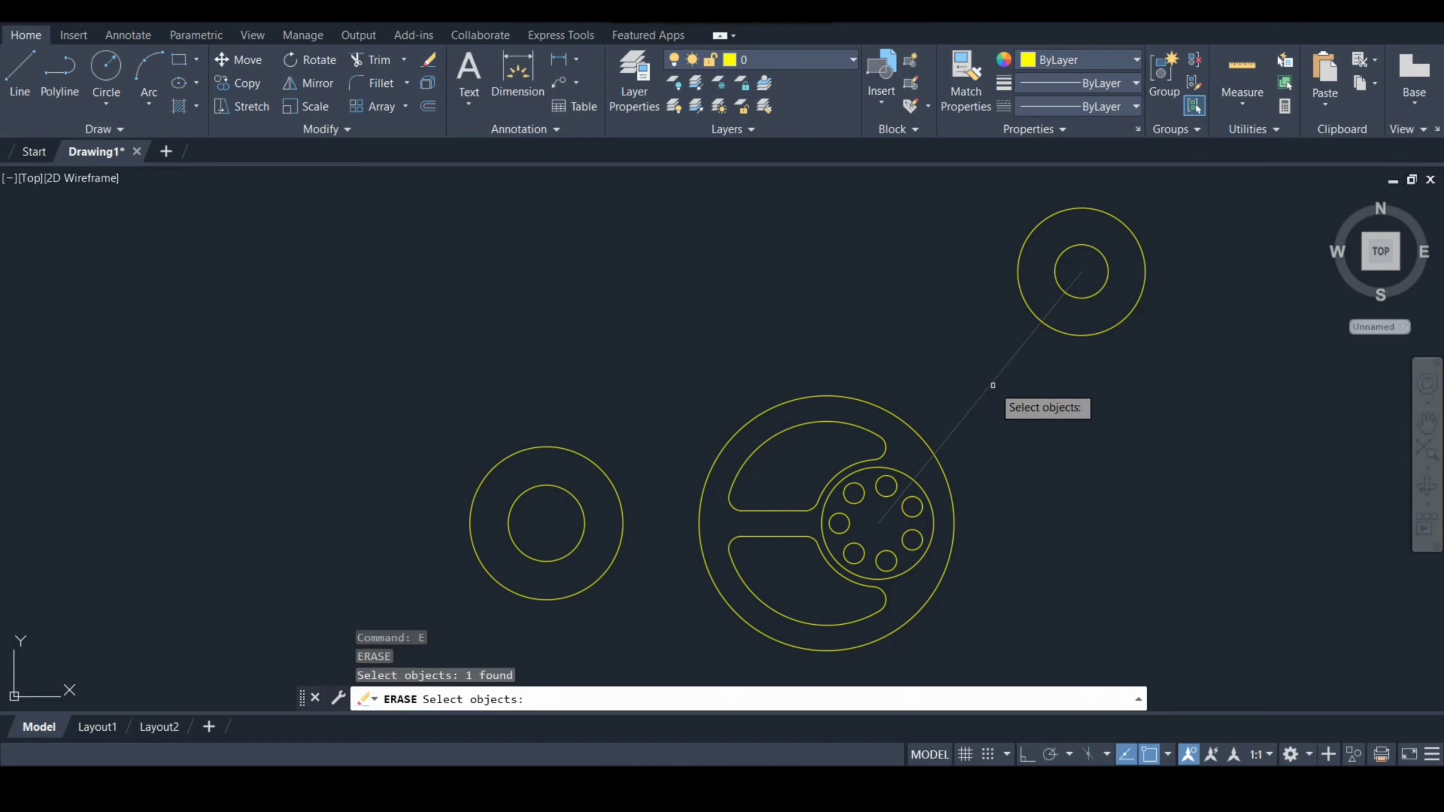
{"action": "key", "text": "Return"}
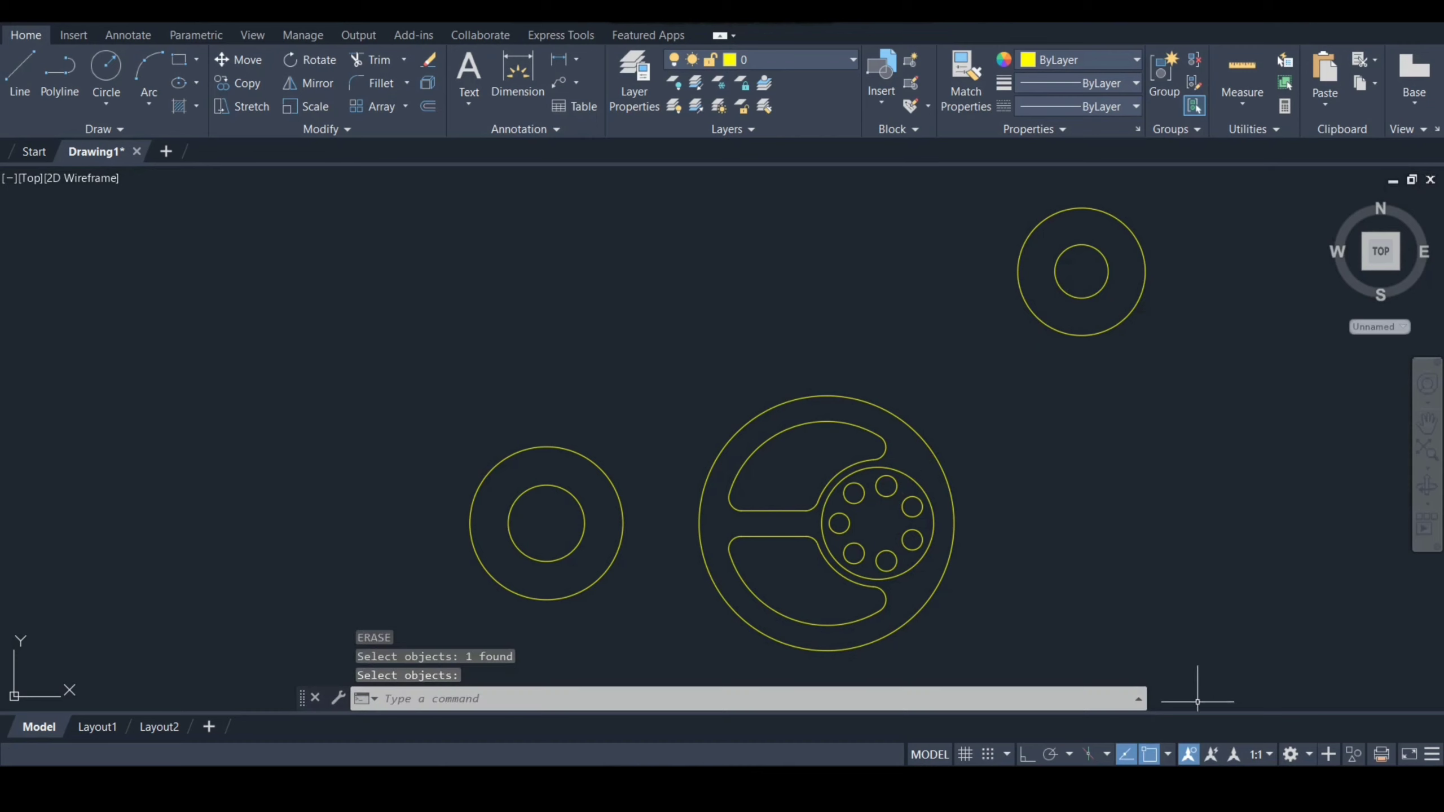
- Clear all object snap modes and enable only Tangent in the drafting settings
{"action": "left_click", "coordinate": [1167, 754]}
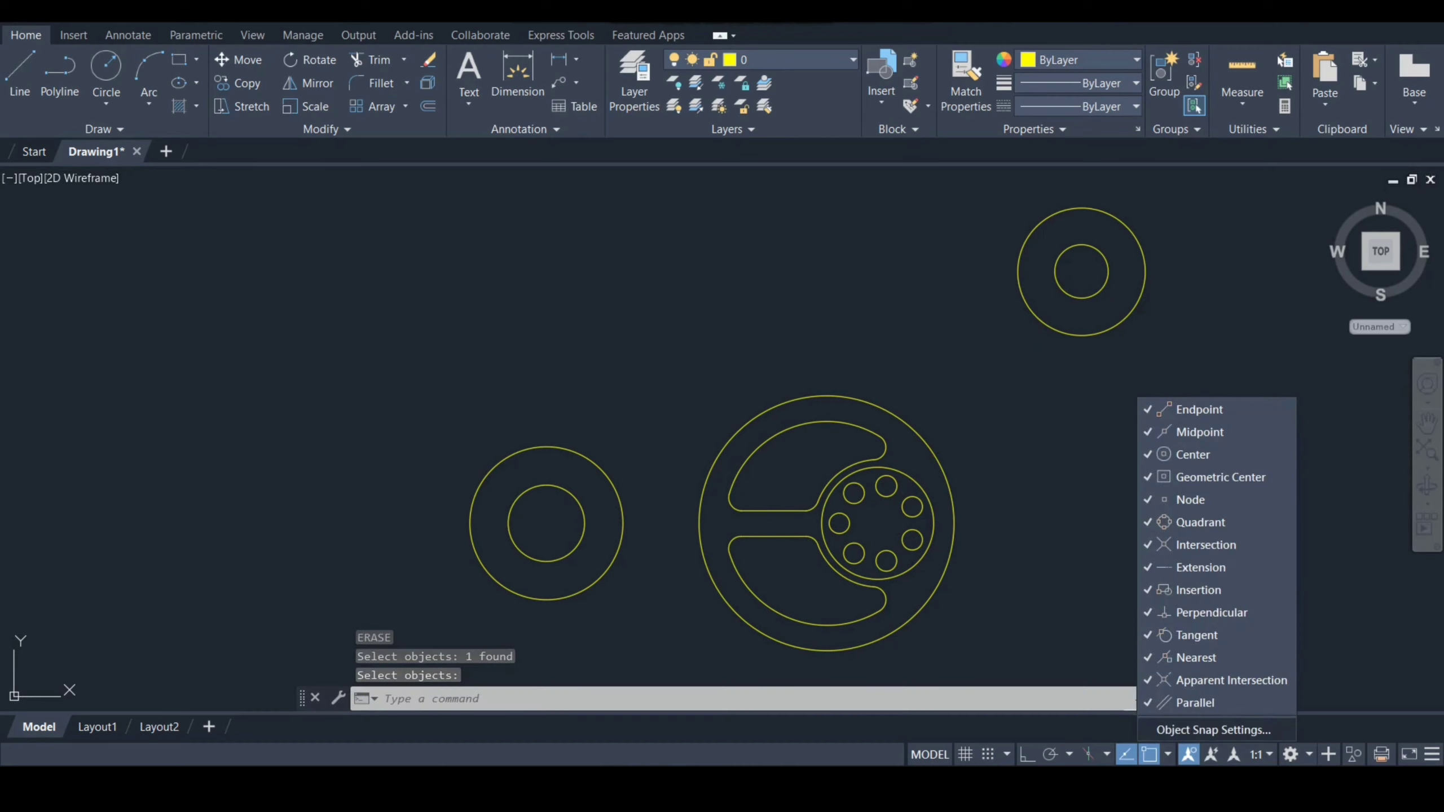
{"action": "left_click", "coordinate": [1208, 732]}
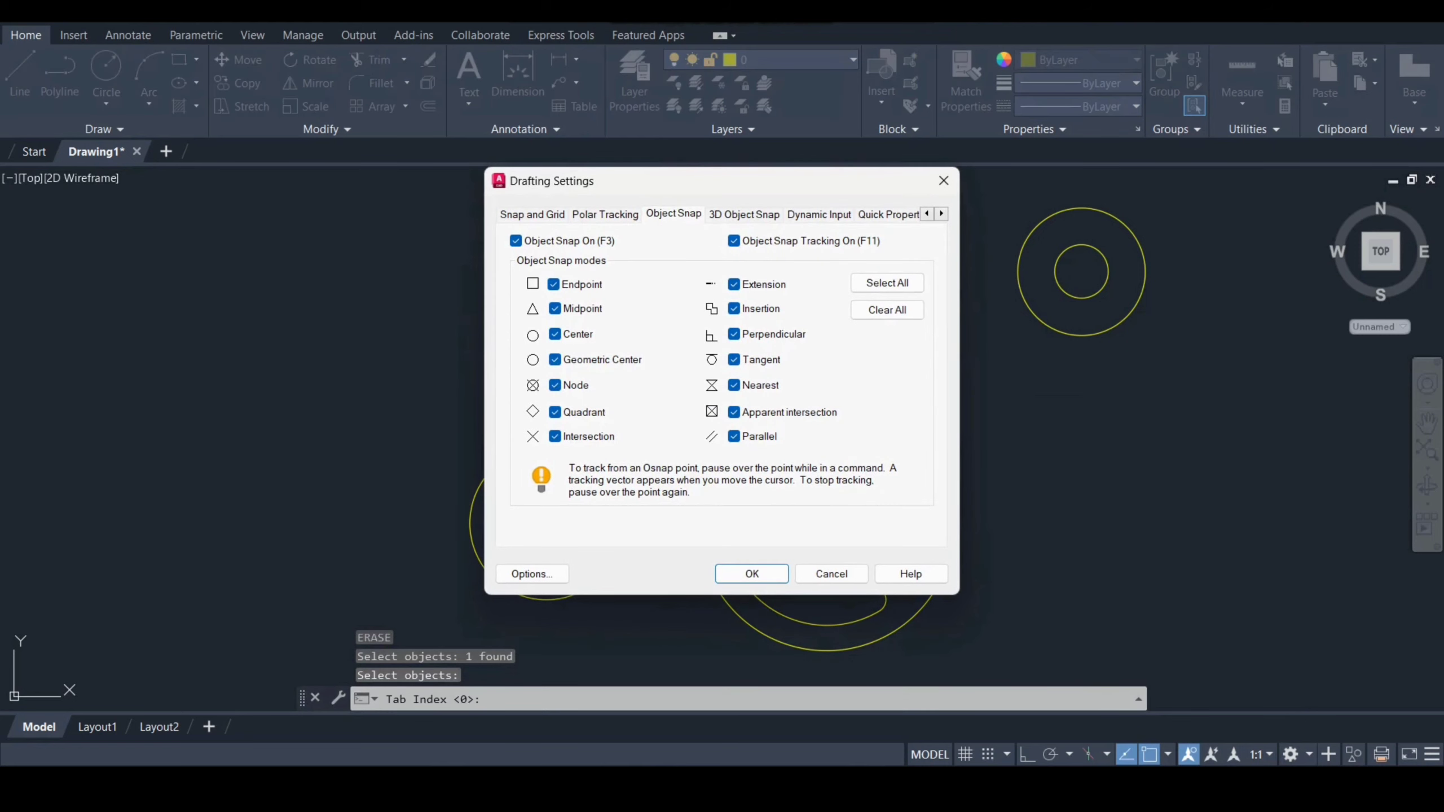
{"action": "left_click", "coordinate": [886, 309]}
{"action": "left_click", "coordinate": [733, 359]}
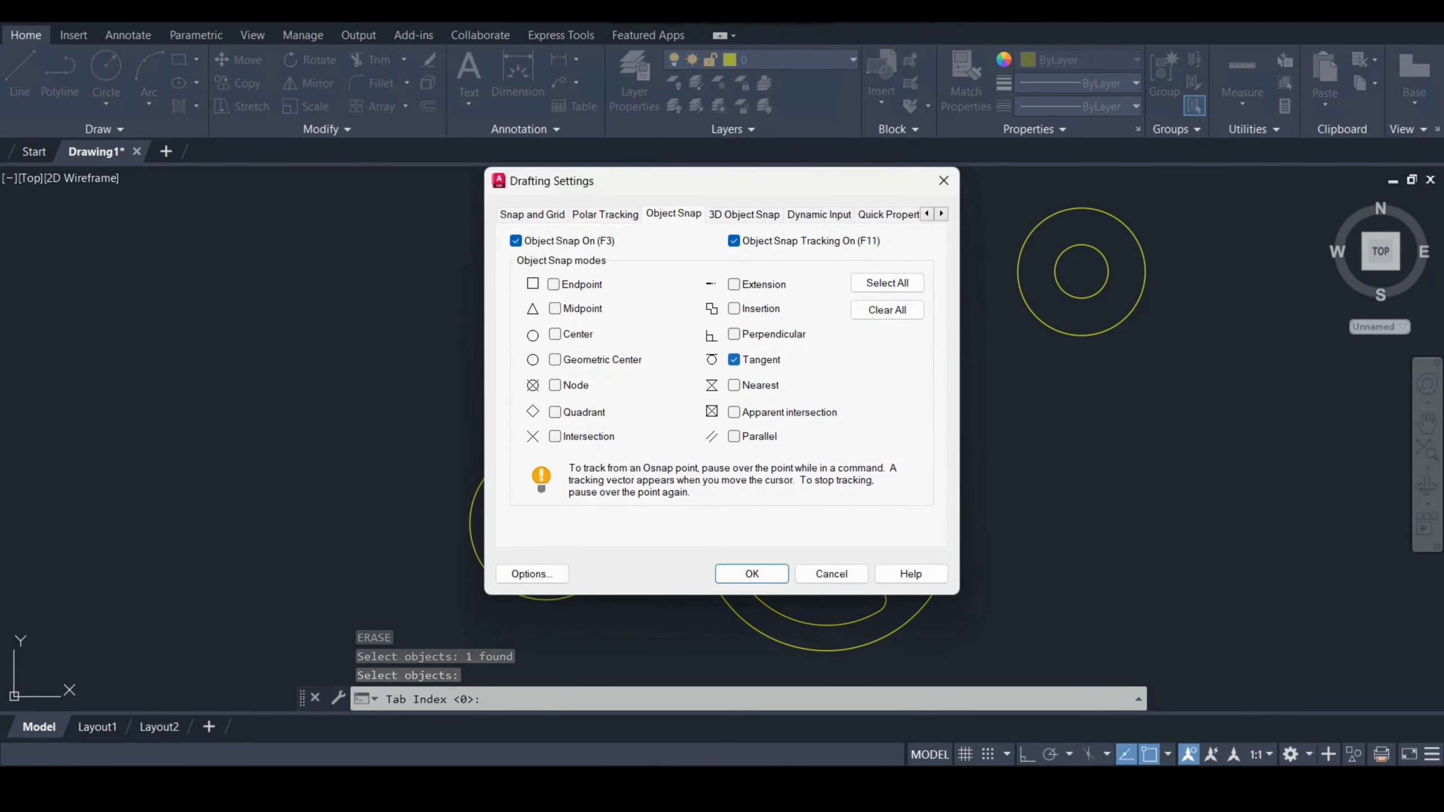
{"action": "left_click", "coordinate": [751, 573]}
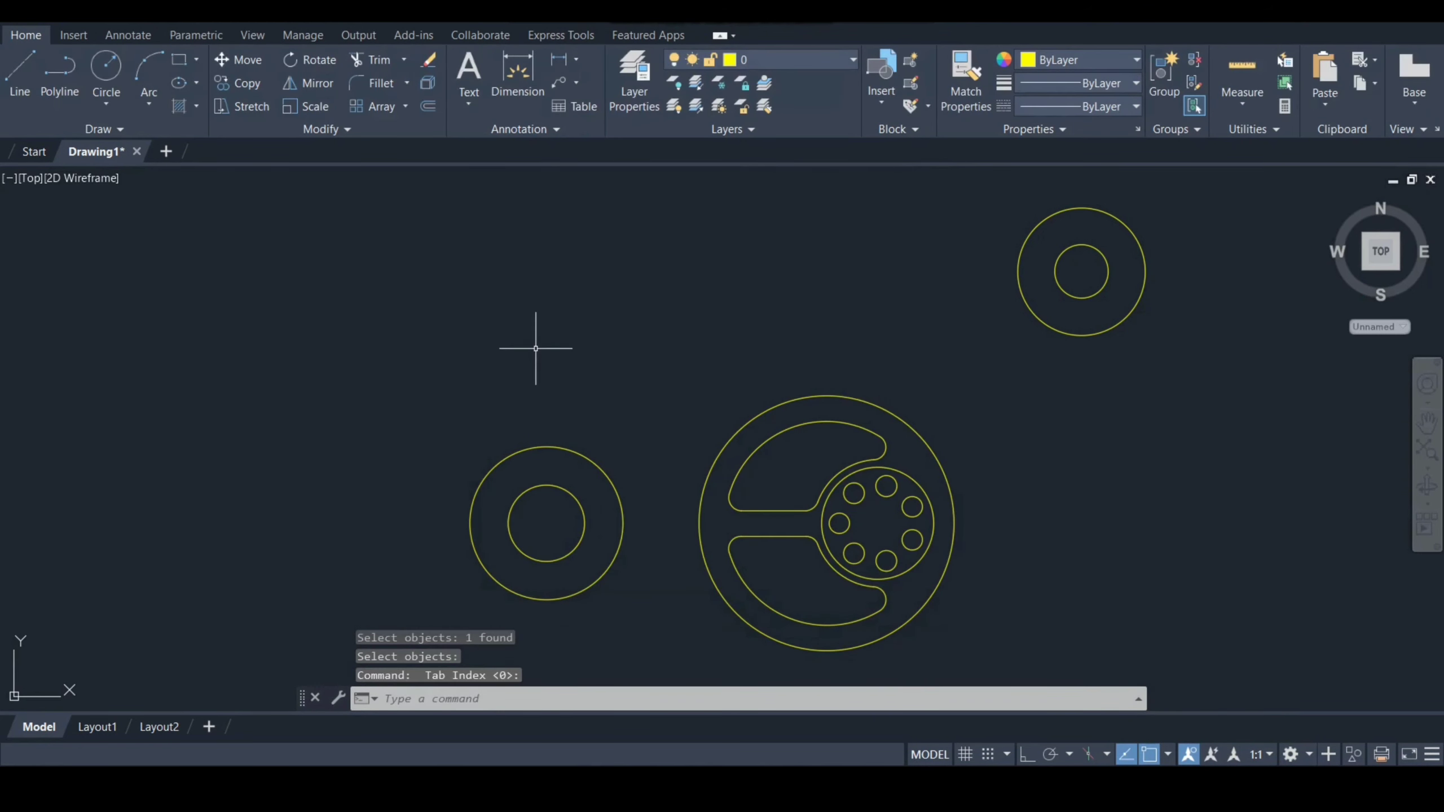
- Draw a line tangent to the upper sides of the left outer circle and the large central circle
{"action": "type", "text": "l"}
{"action": "key", "text": "Return"}
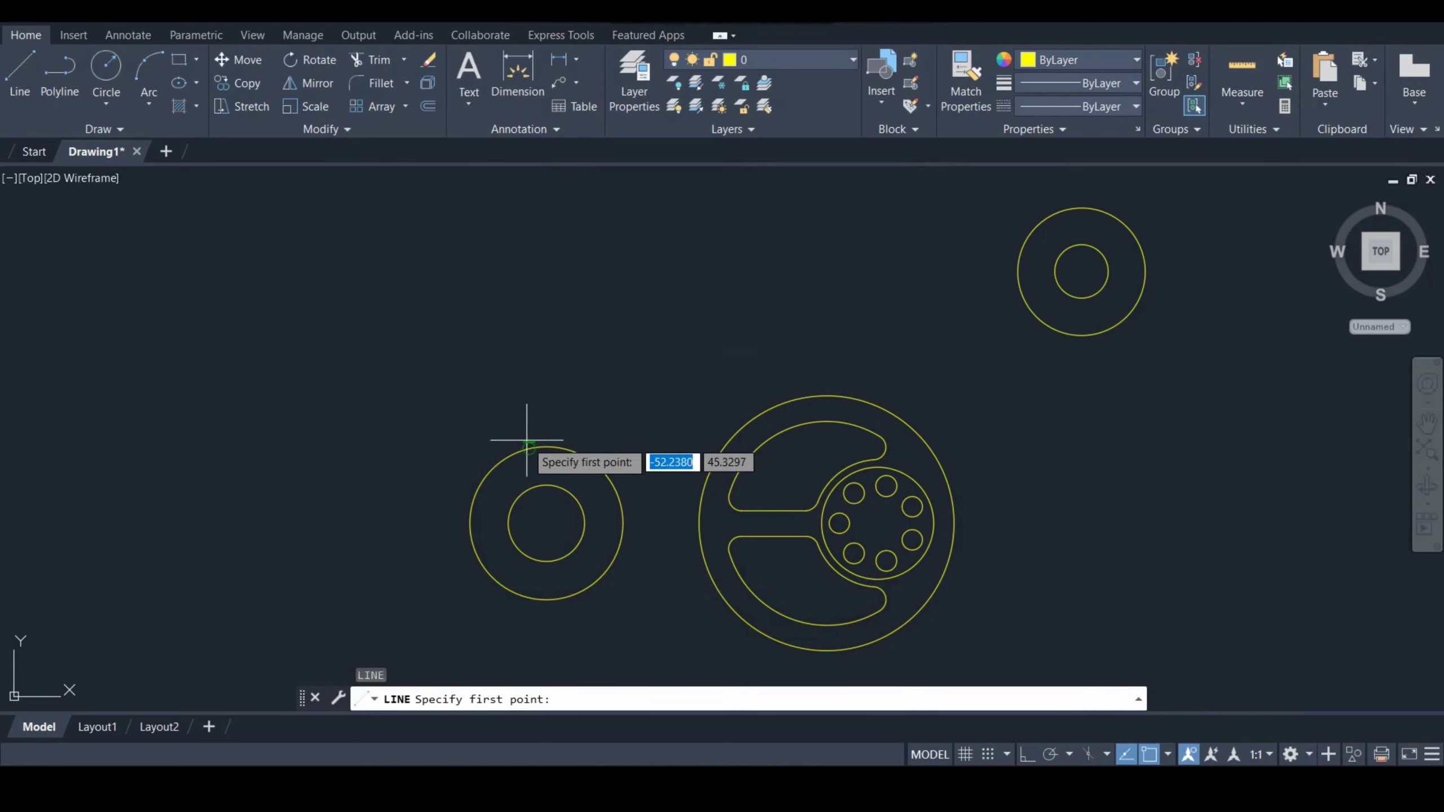
{"action": "left_click", "coordinate": [523, 446]}
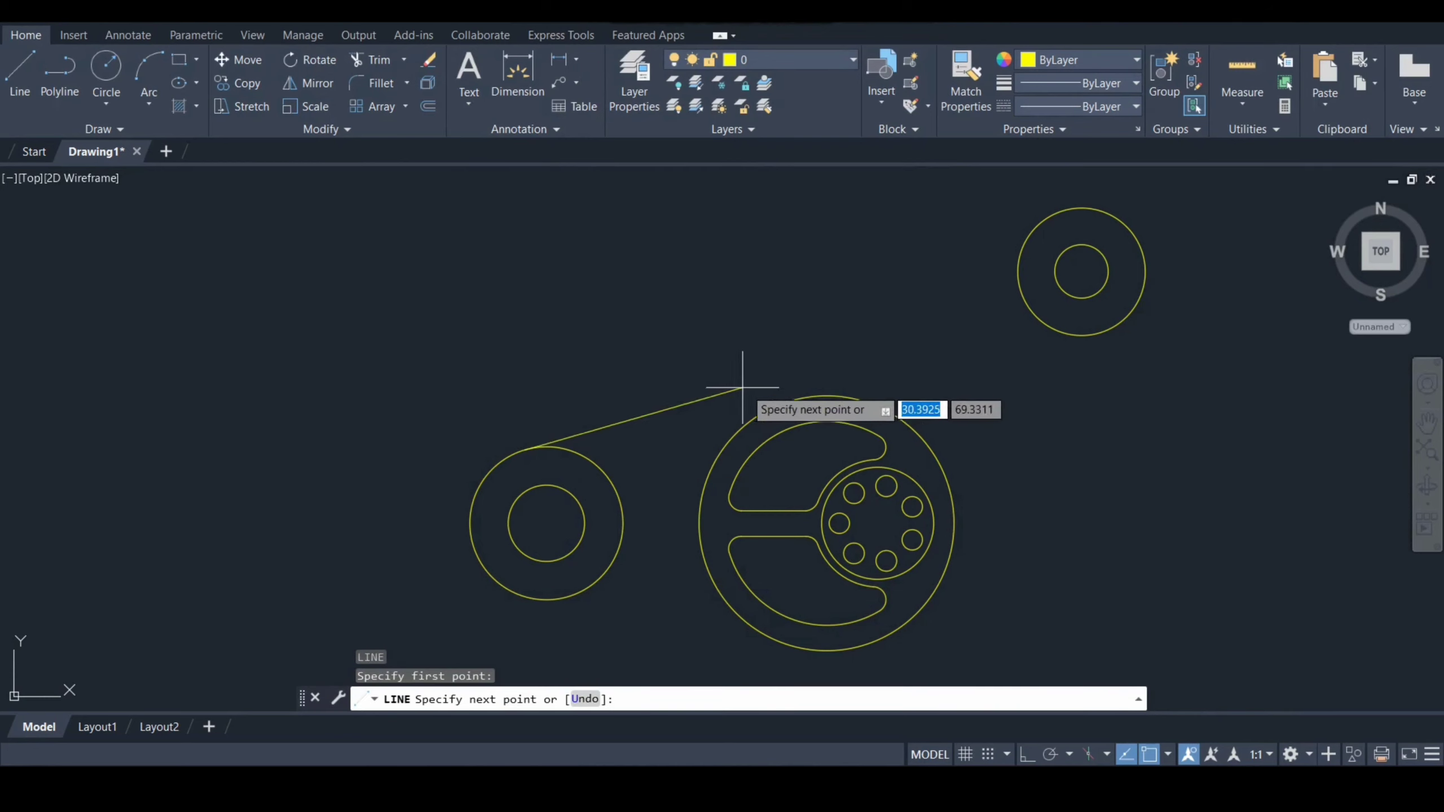
{"action": "left_click", "coordinate": [787, 376]}
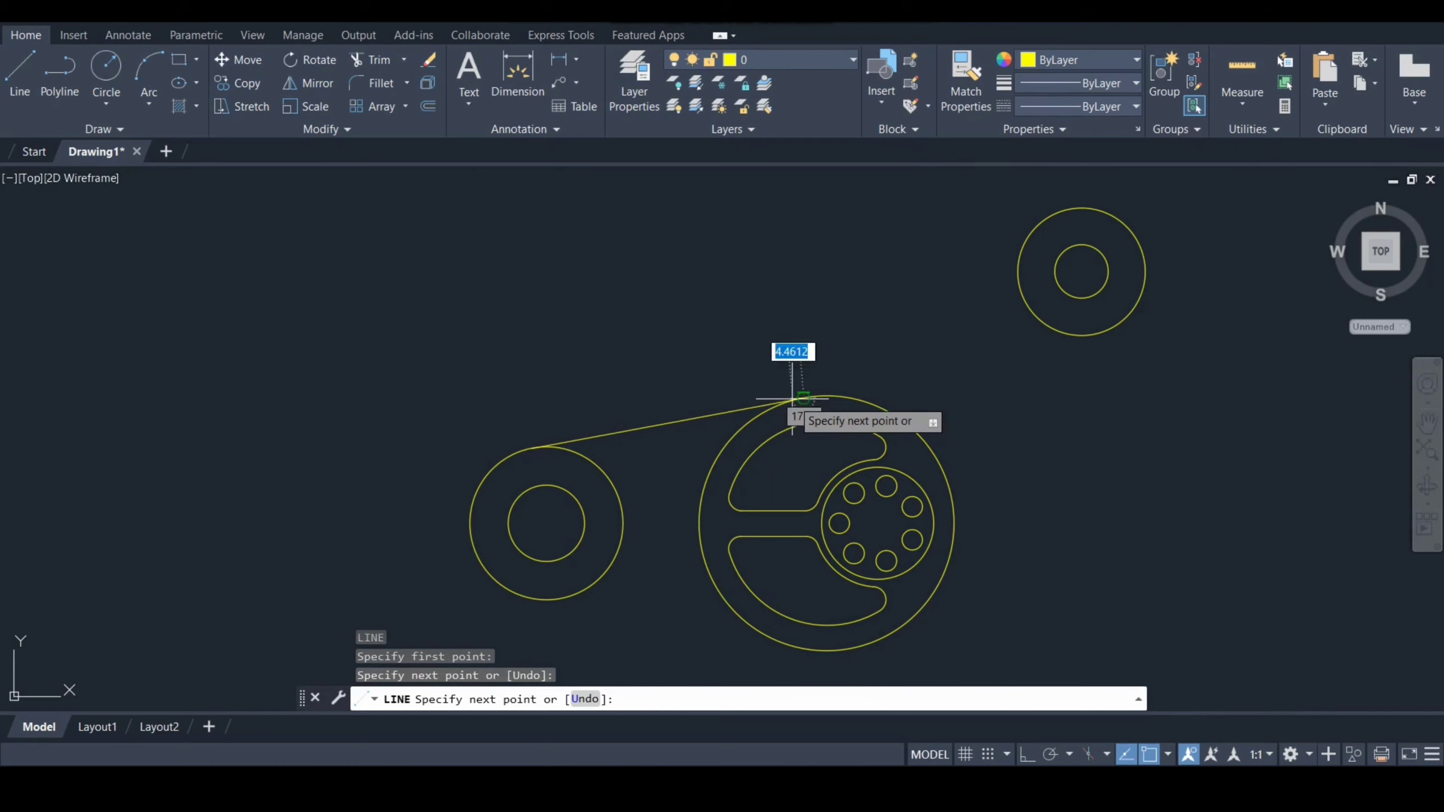
{"action": "key", "text": "Escape"}
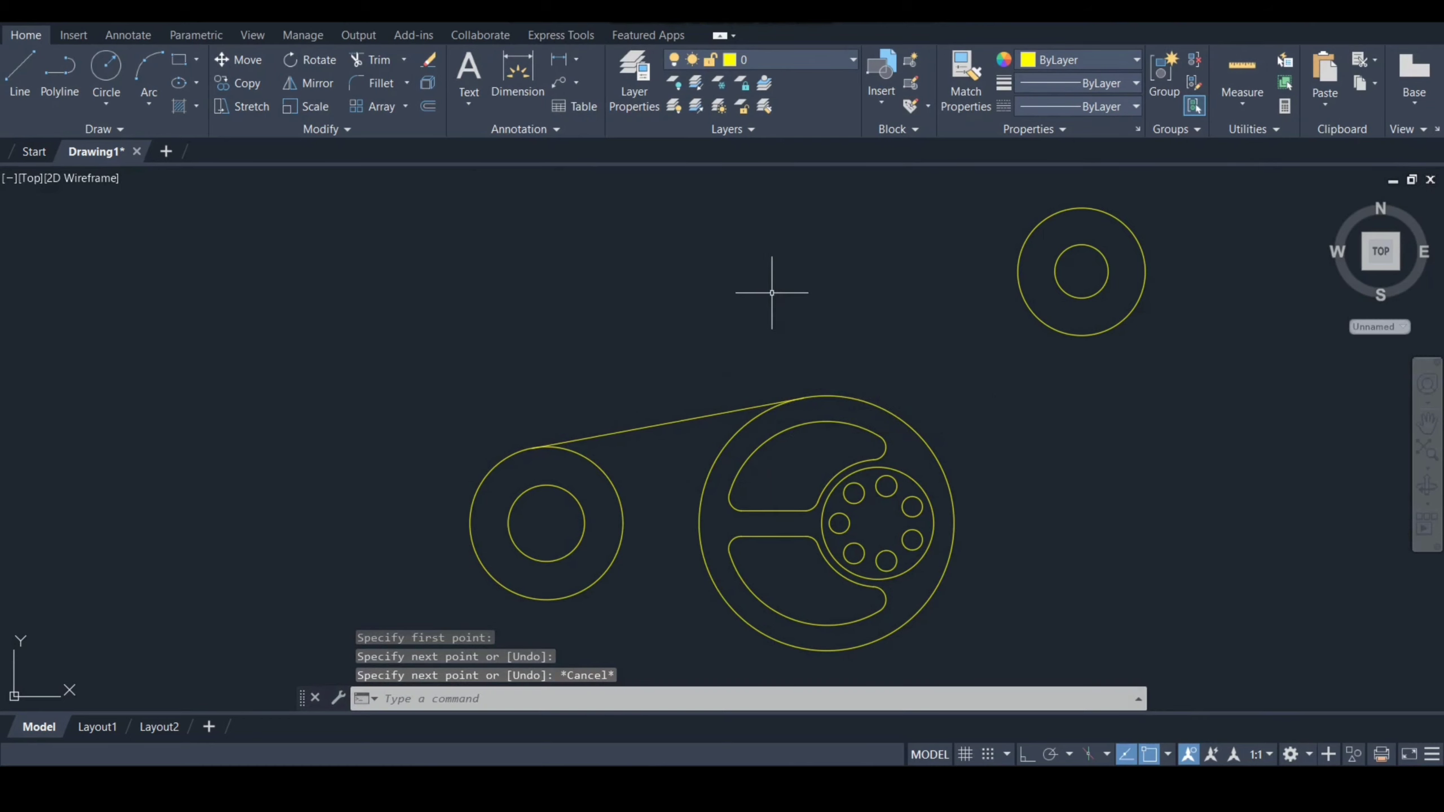
- Draw a tangent line joining the upper-left sides of the large central circle and the upper-right outer circle
{"action": "type", "text": "l"}
{"action": "key", "text": "Return"}
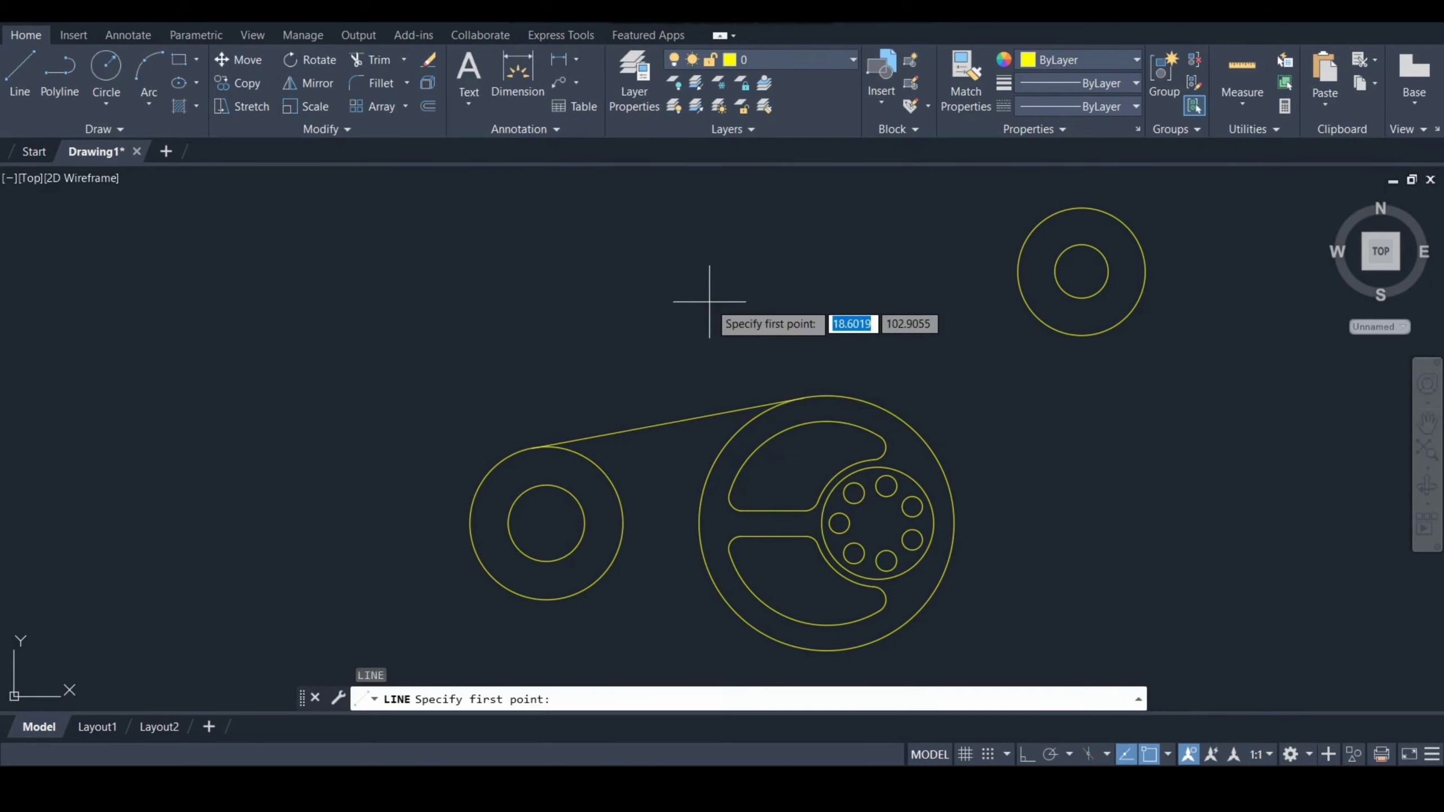
{"action": "left_click", "coordinate": [813, 398]}
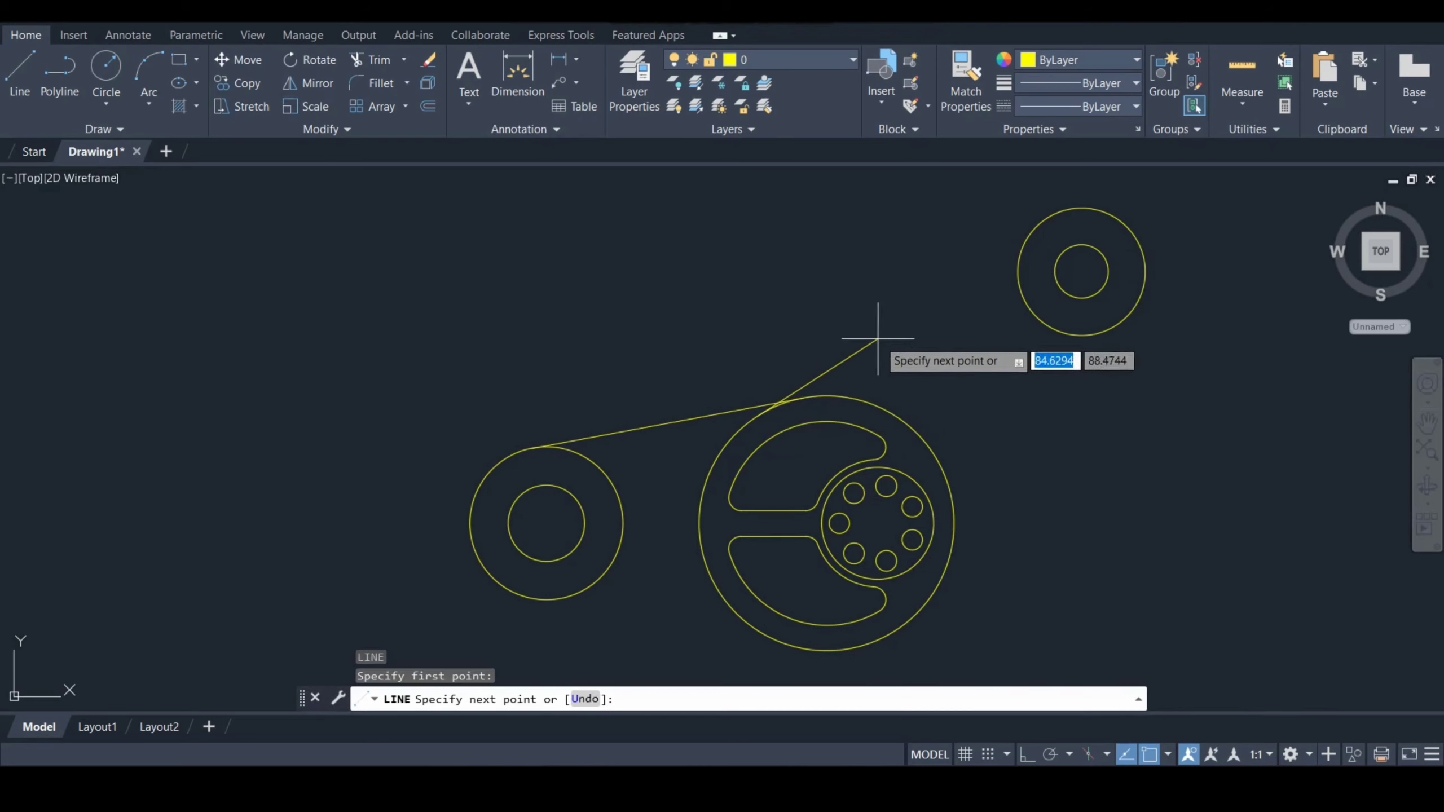
{"action": "left_click", "coordinate": [1026, 238]}
{"action": "key", "text": "Escape"}
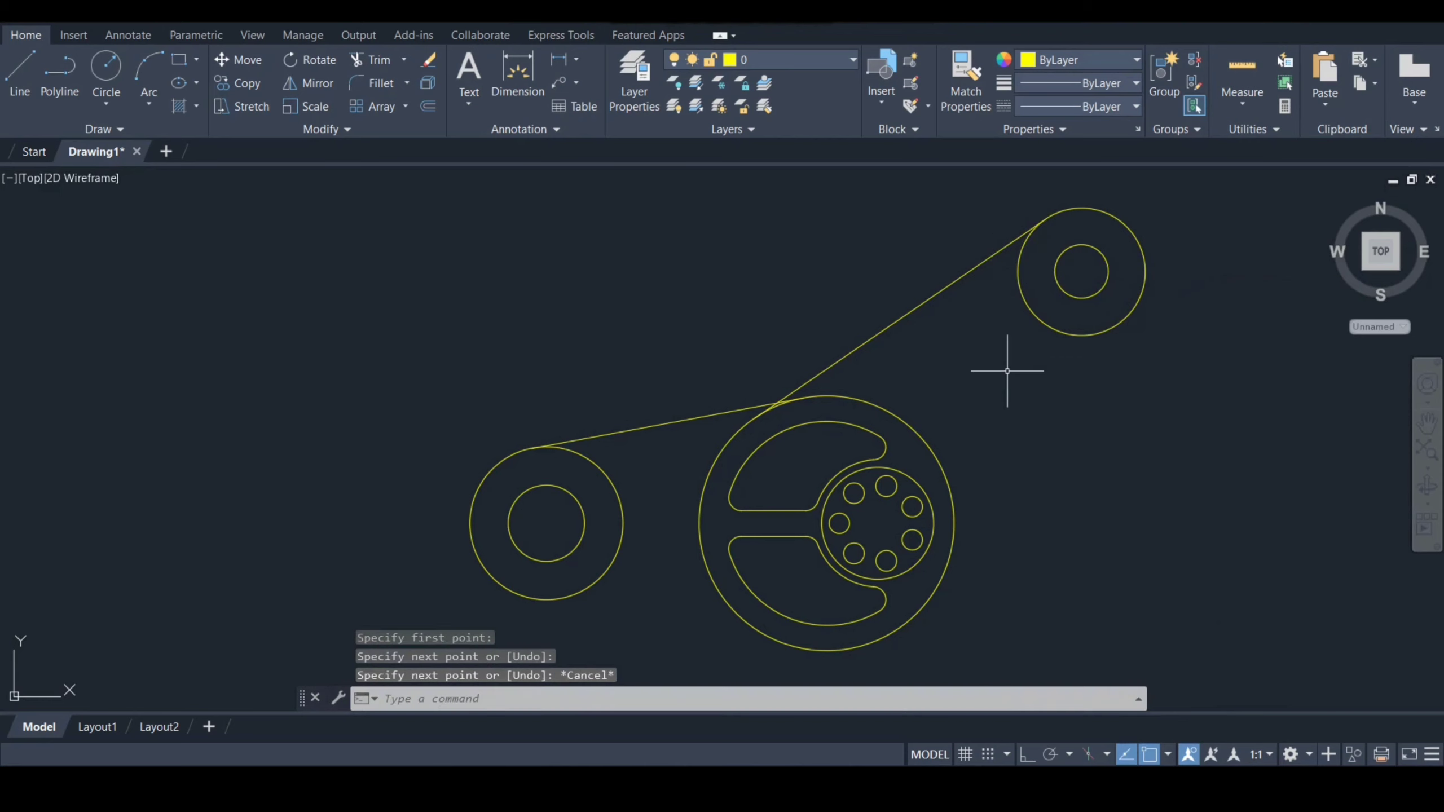
- Draw a tangent line joining the lower-right sides of the large central circle and the upper-right outer circle
{"action": "type", "text": "l"}
{"action": "key", "text": "Return"}
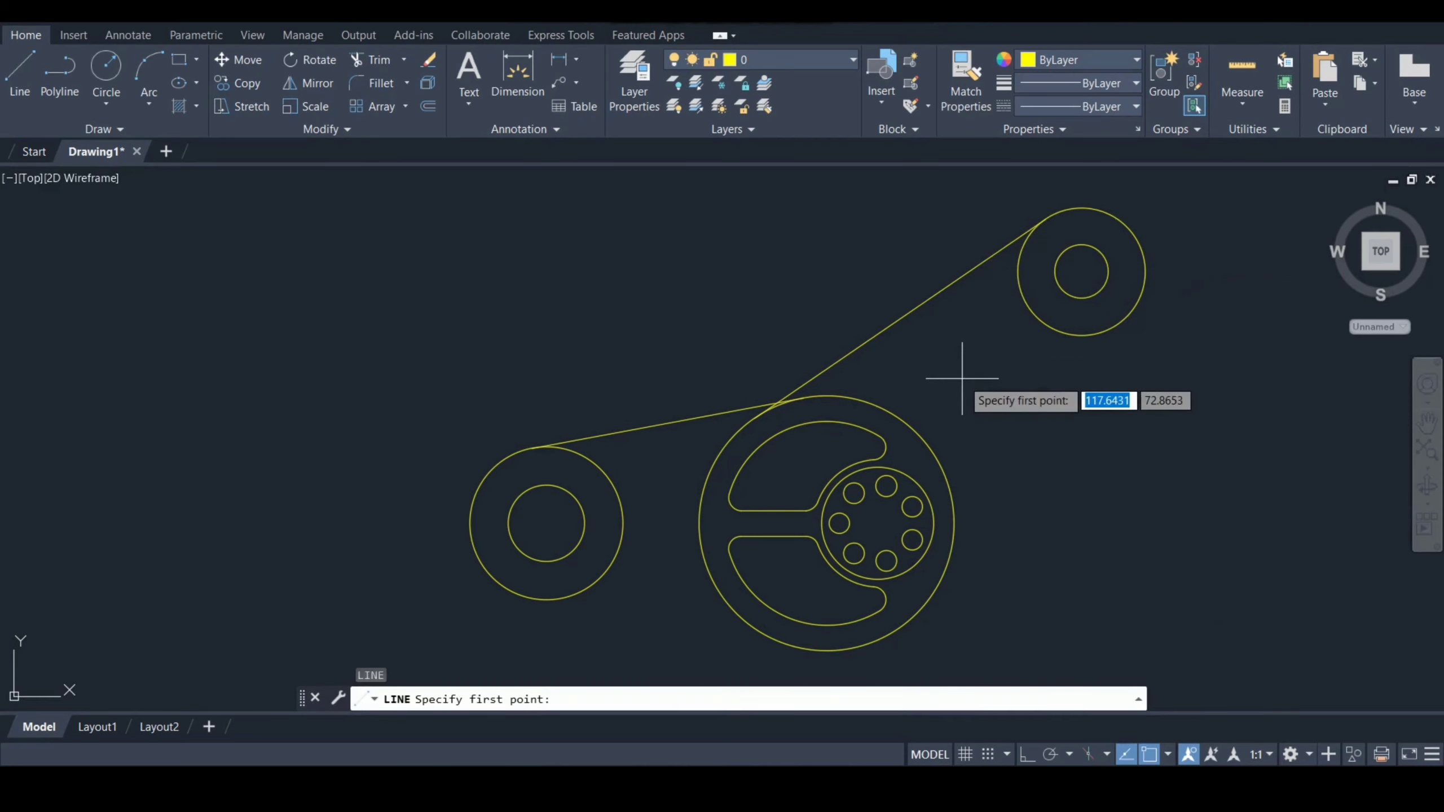
{"action": "left_click", "coordinate": [882, 637]}
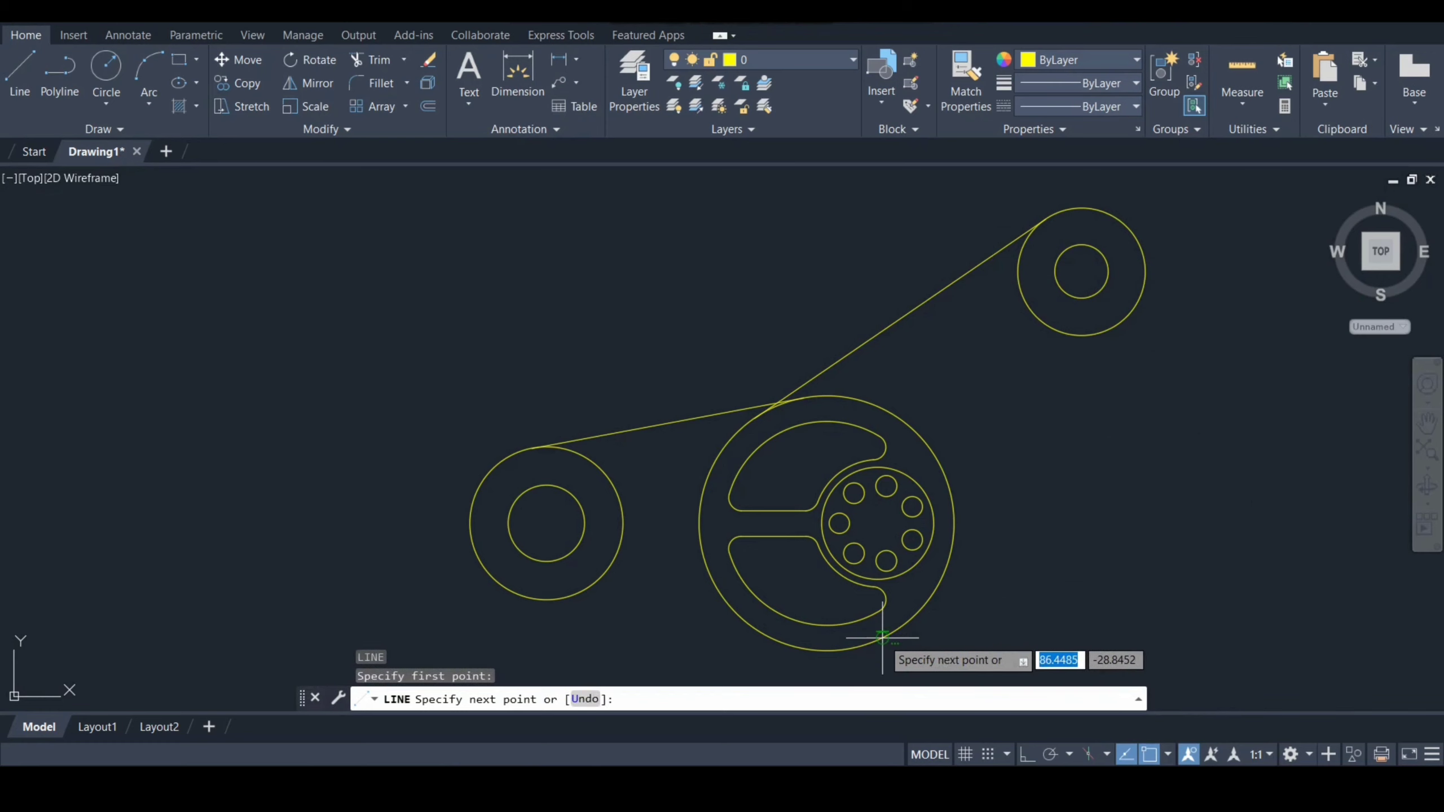
{"action": "left_click", "coordinate": [1129, 314]}
{"action": "key", "text": "Escape"}
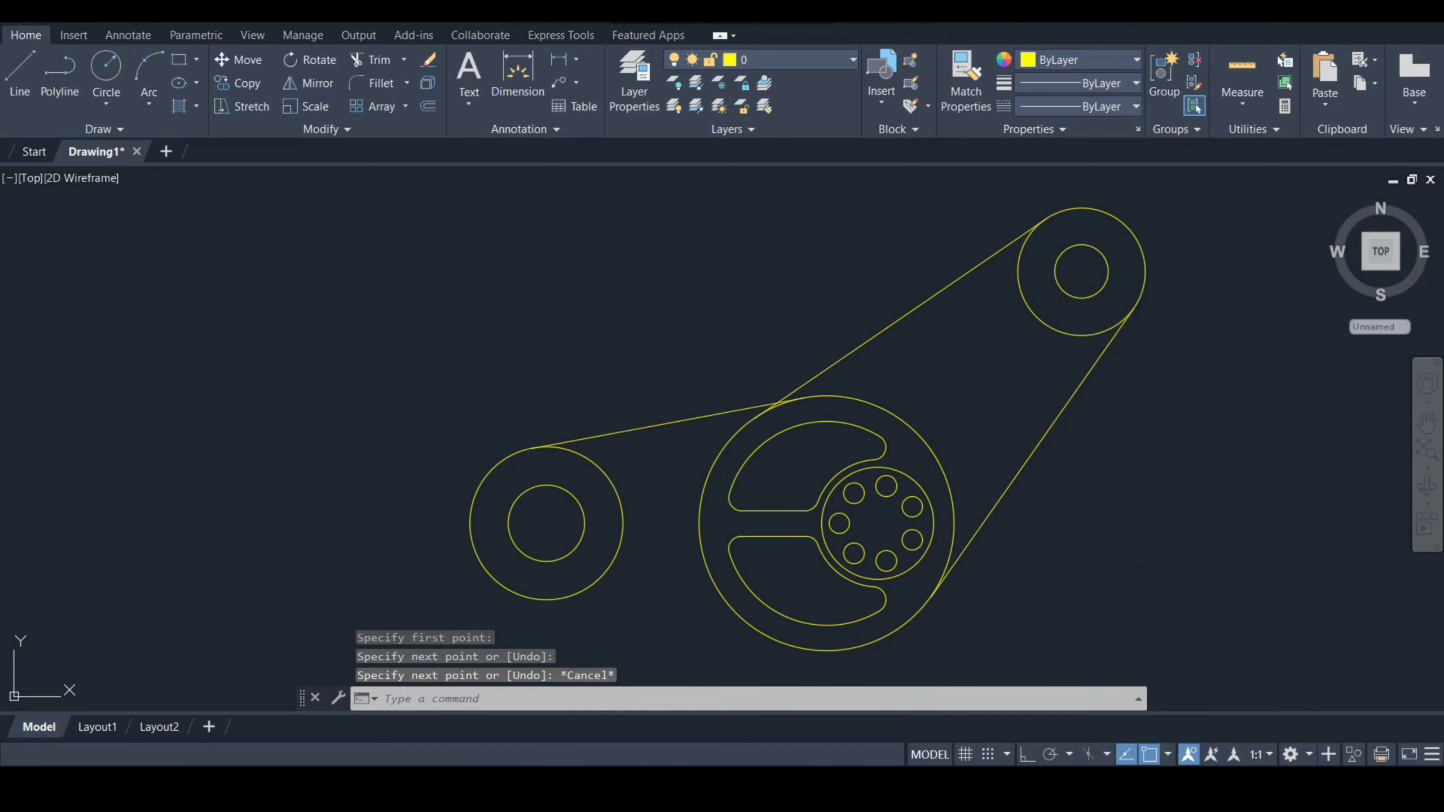
- Draw a line tangent to the undersides of the large central circle and the left outer circle
{"action": "key", "text": "Return"}
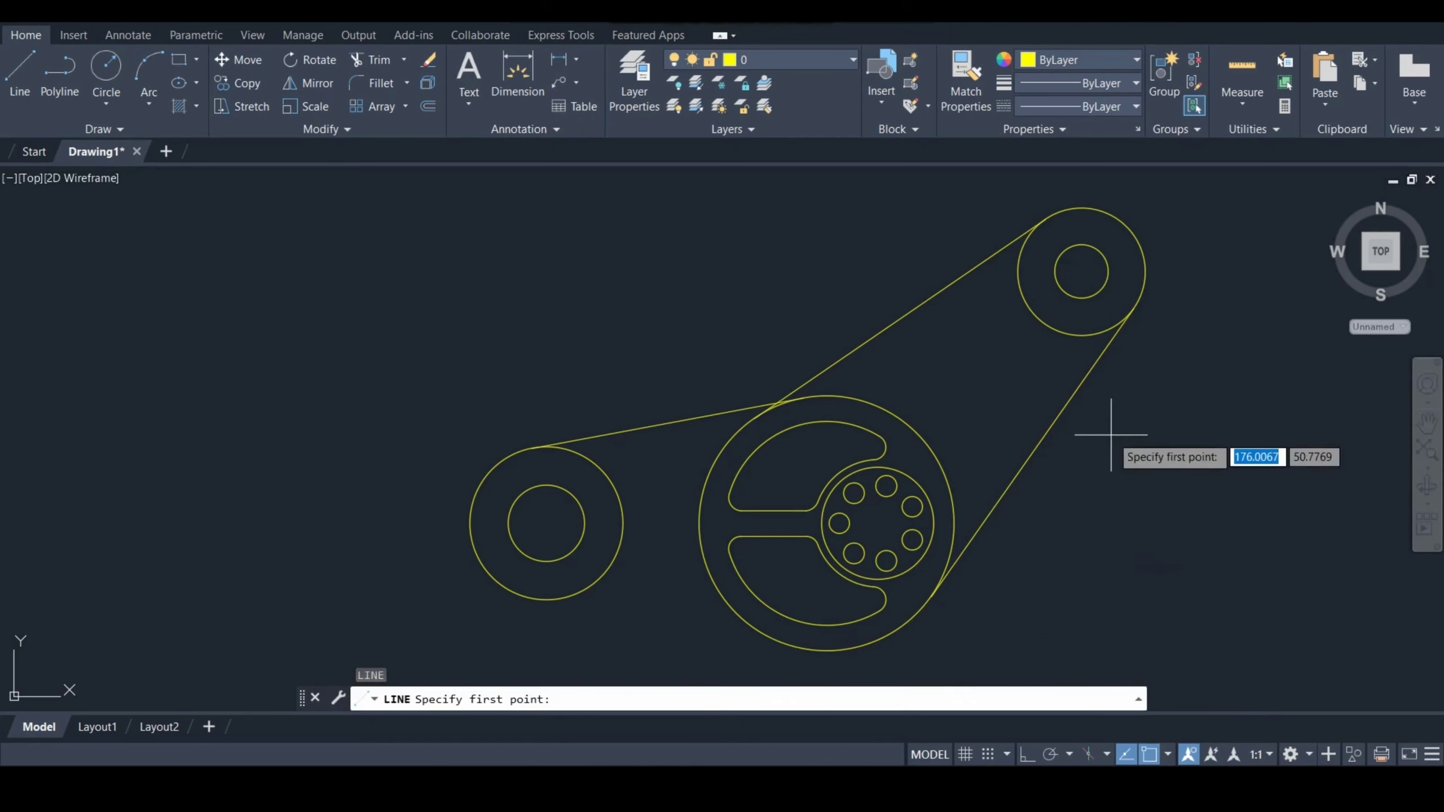
{"action": "left_click", "coordinate": [788, 645]}
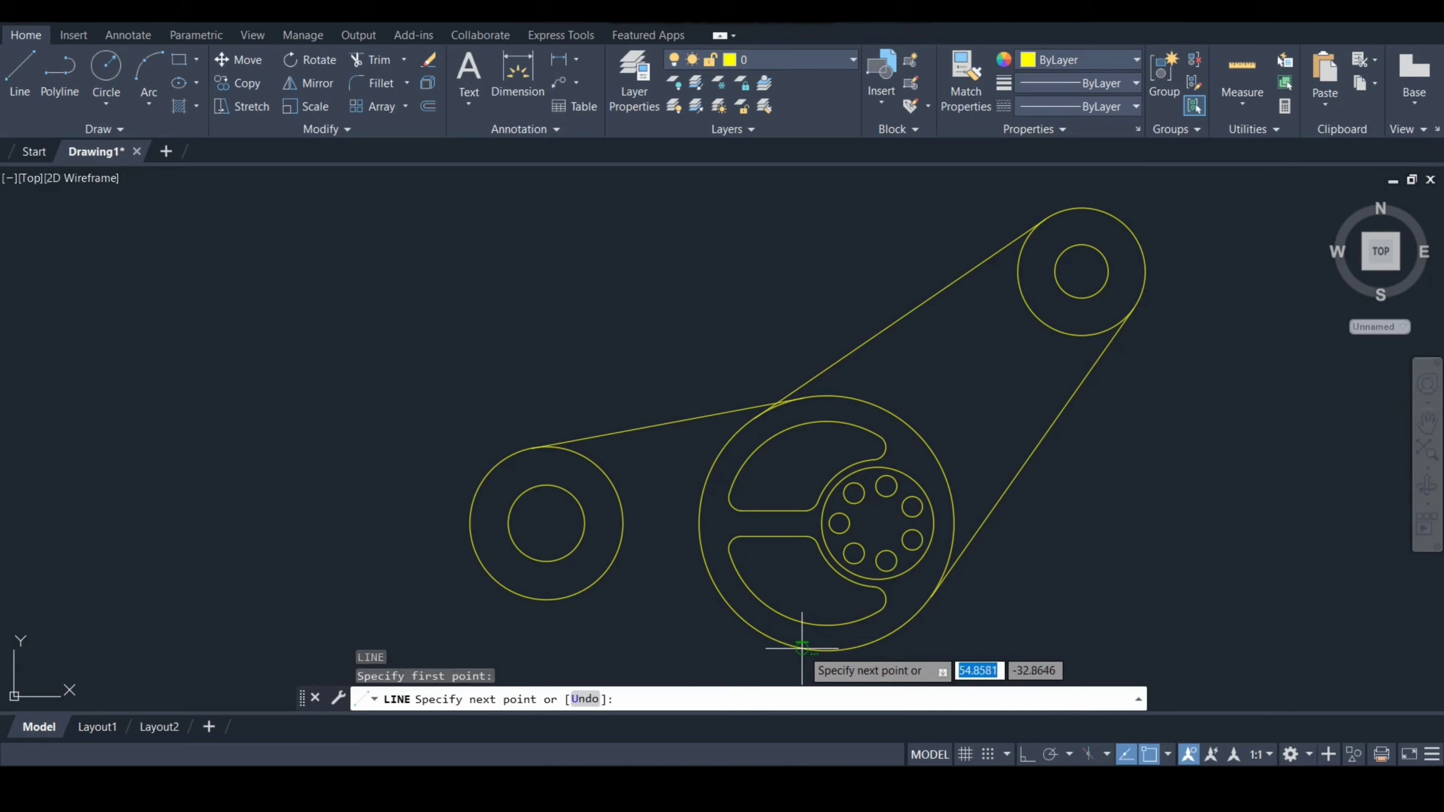
{"action": "left_click", "coordinate": [533, 604]}
{"action": "key", "text": "Escape"}
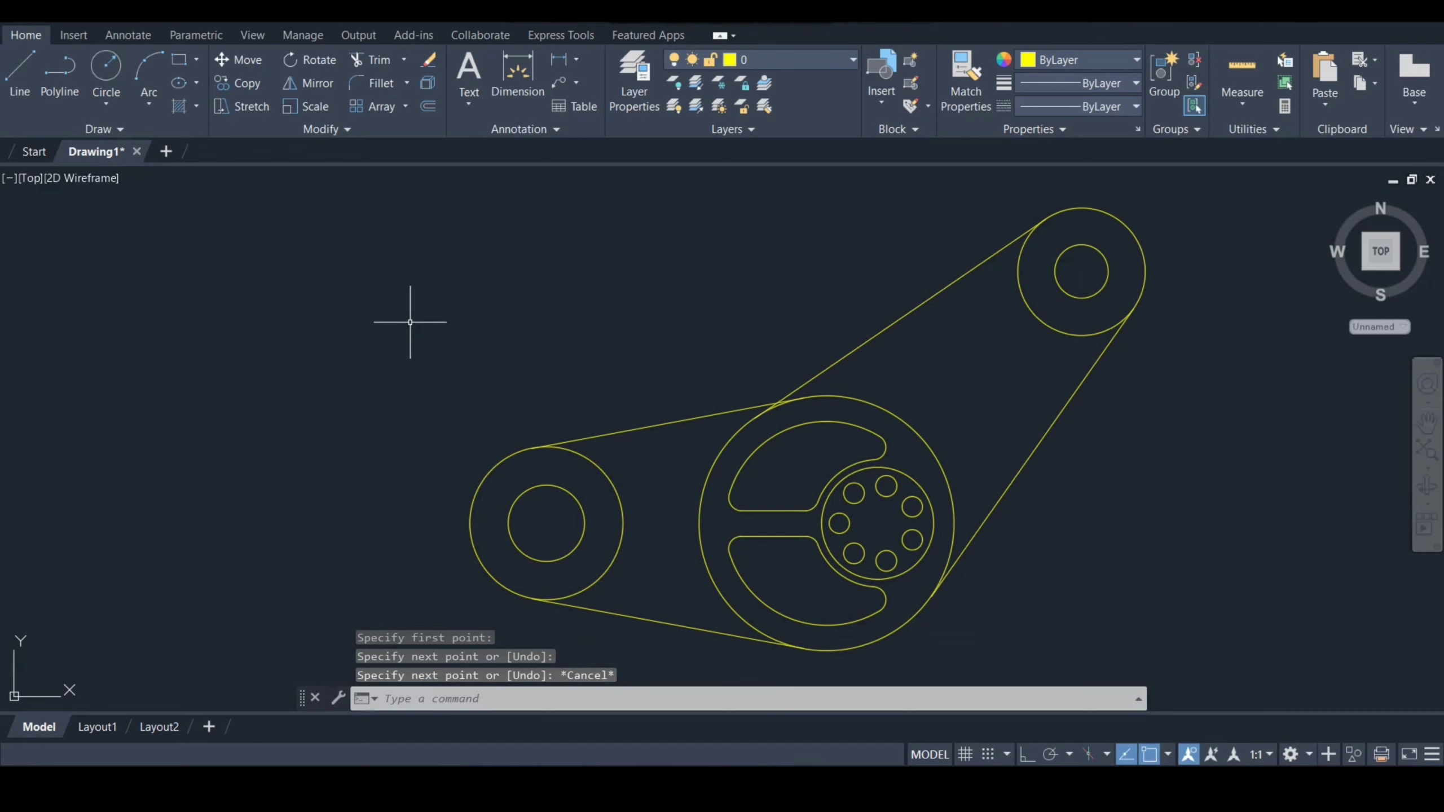
- Fillet the two upper tangent lines with radius 12 where they cross above the large central circle
{"action": "type", "text": "f"}
{"action": "key", "text": "Return"}
{"action": "type", "text": "r"}
{"action": "key", "text": "Return"}
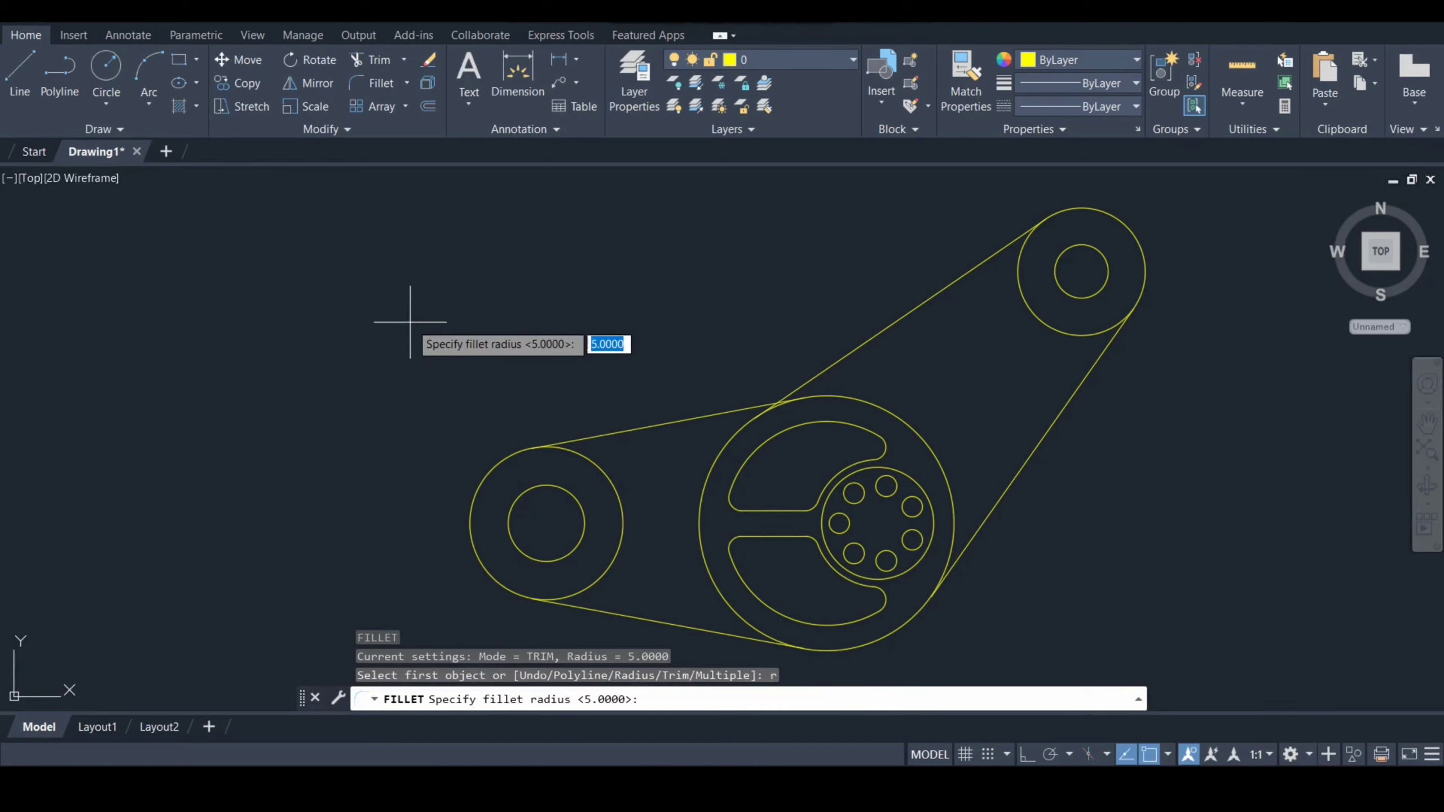
{"action": "type", "text": "12"}
{"action": "key", "text": "Return"}
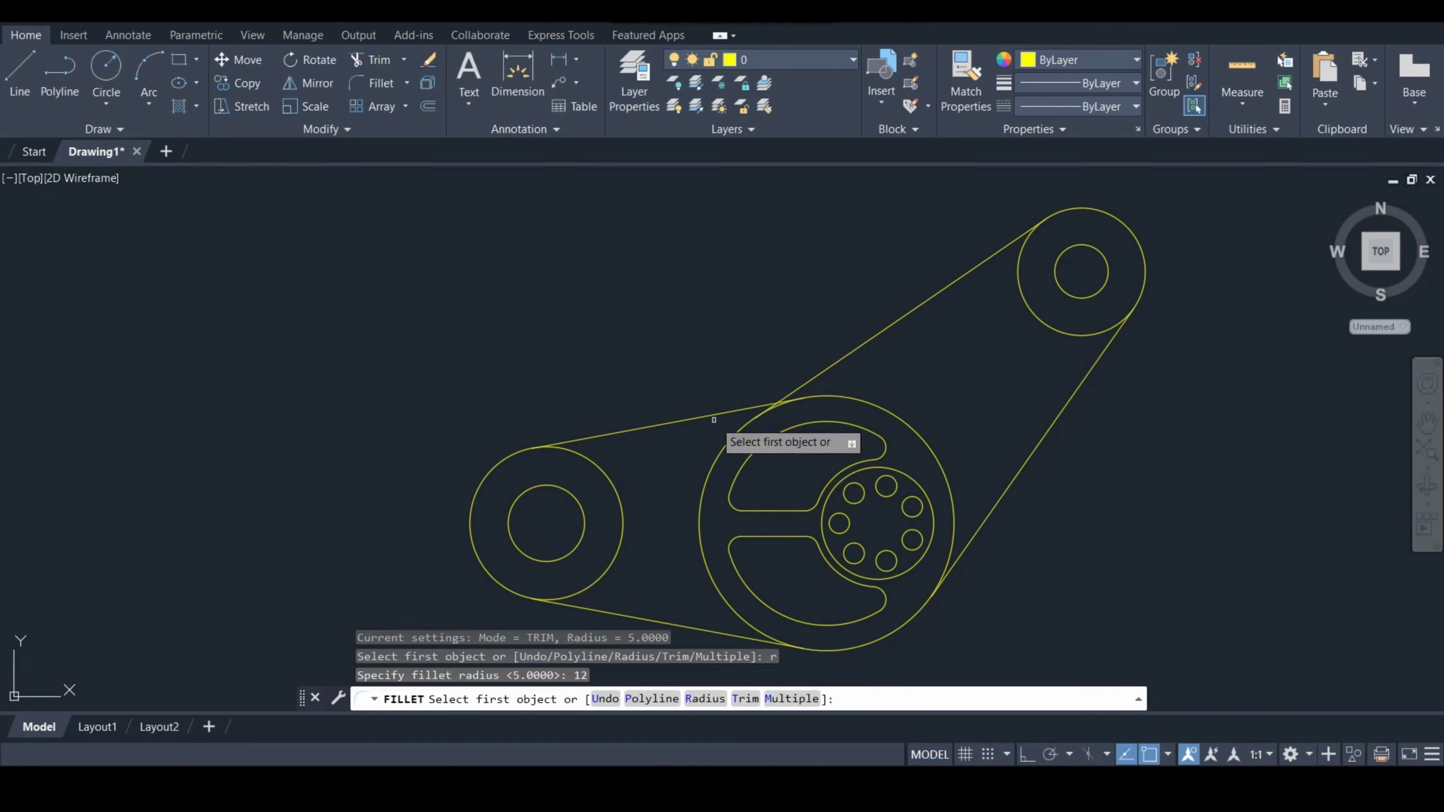
{"action": "left_click", "coordinate": [731, 412]}
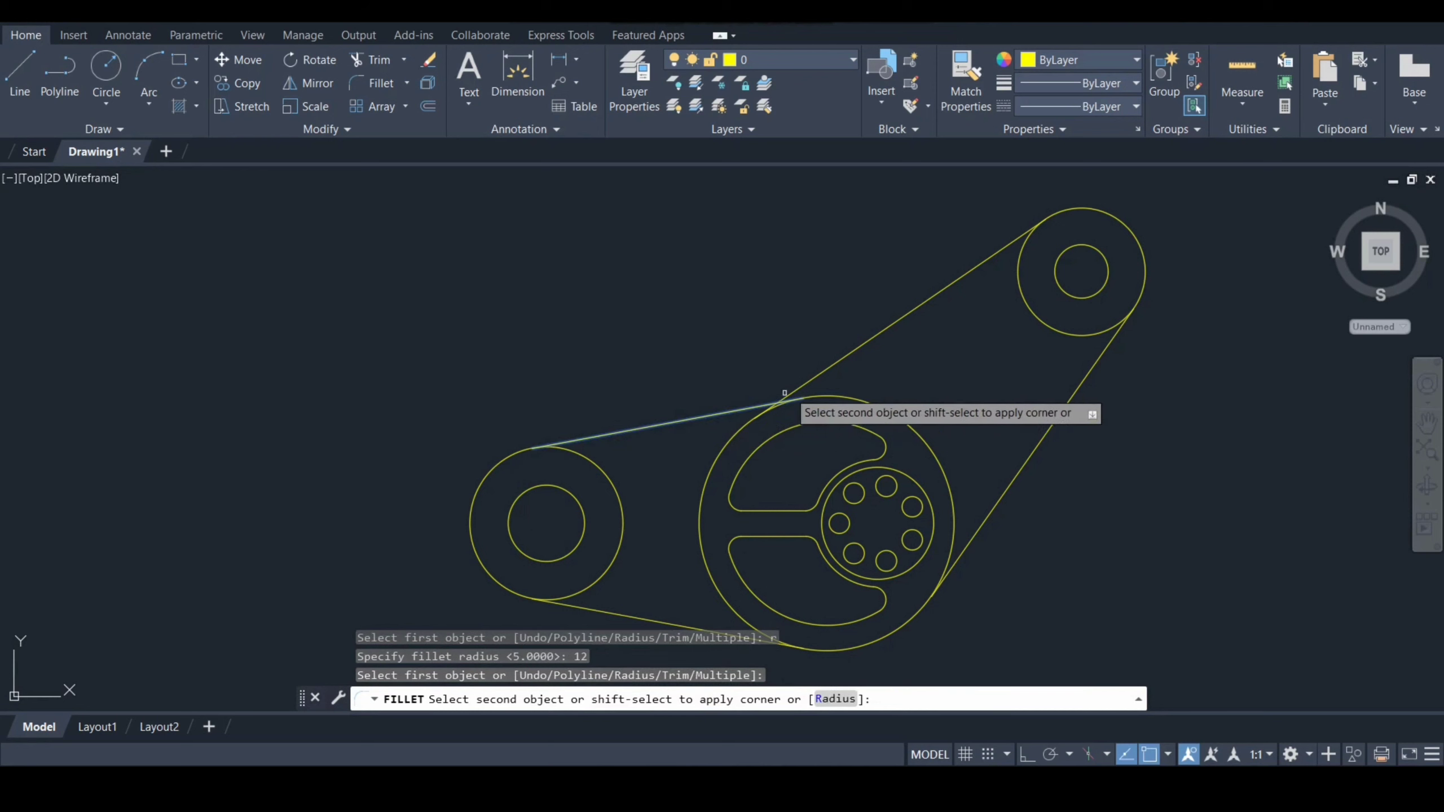
{"action": "left_click", "coordinate": [811, 381]}
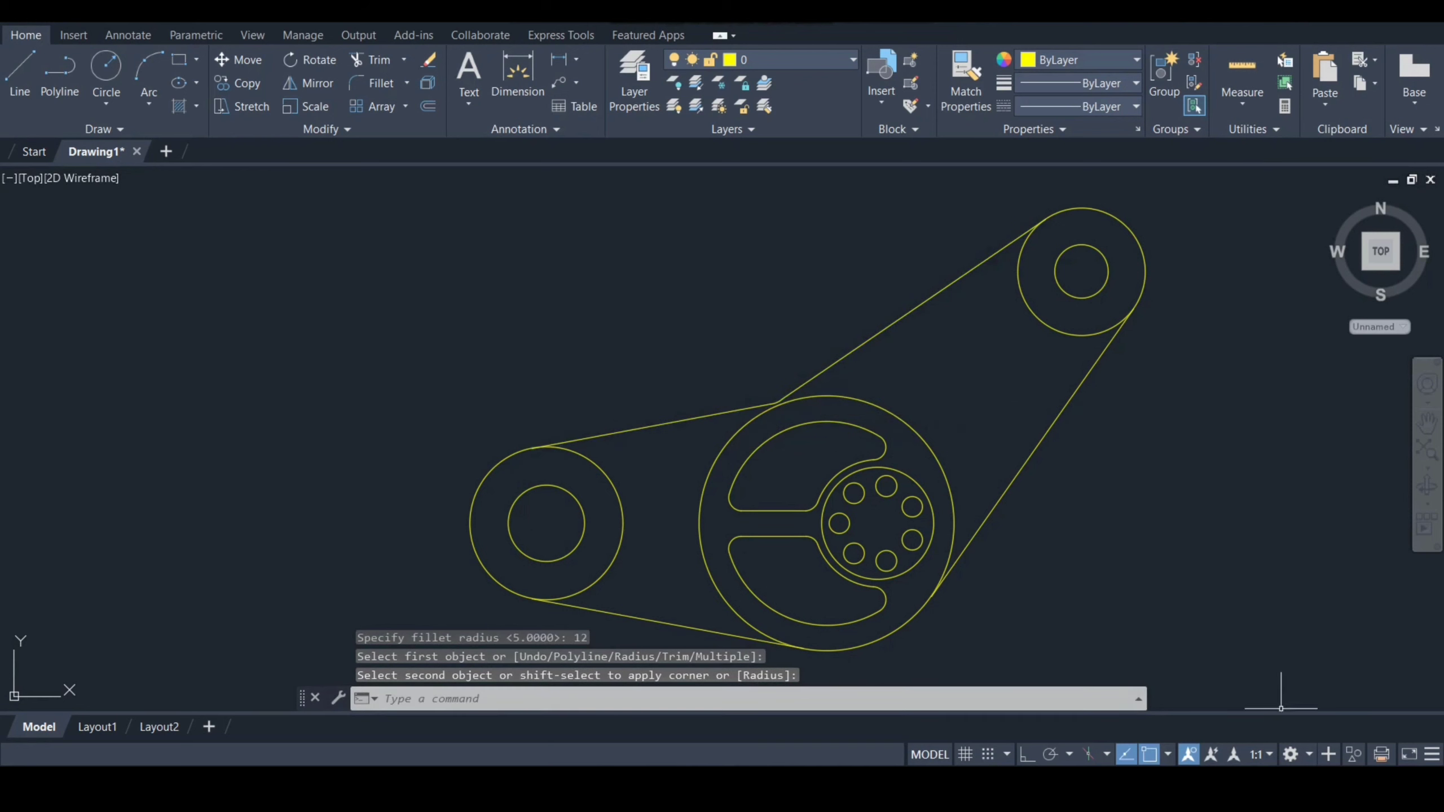
- Enable all object snap modes in the drafting settings
{"action": "left_click", "coordinate": [1166, 754]}
{"action": "left_click", "coordinate": [1210, 734]}
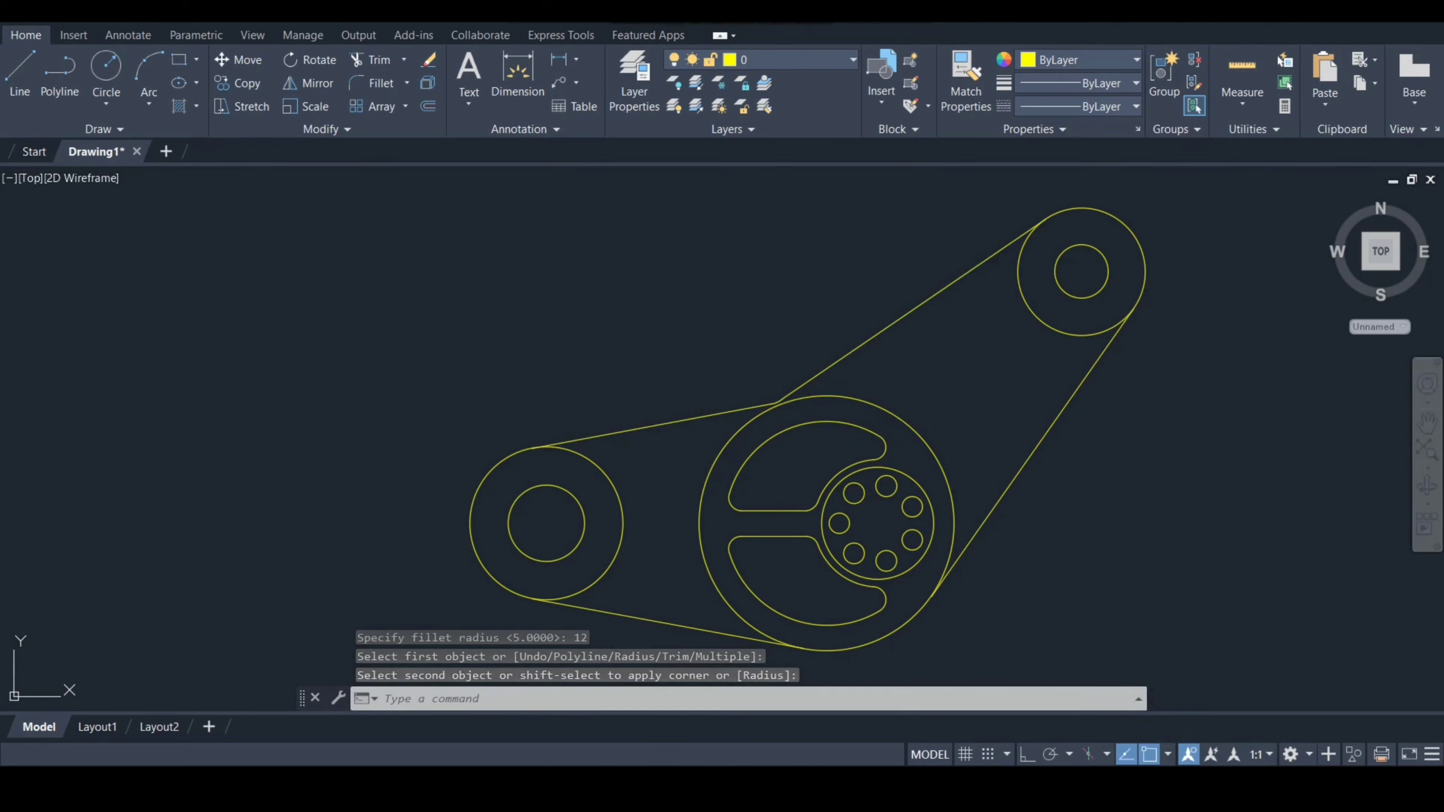
{"action": "left_click", "coordinate": [886, 283]}
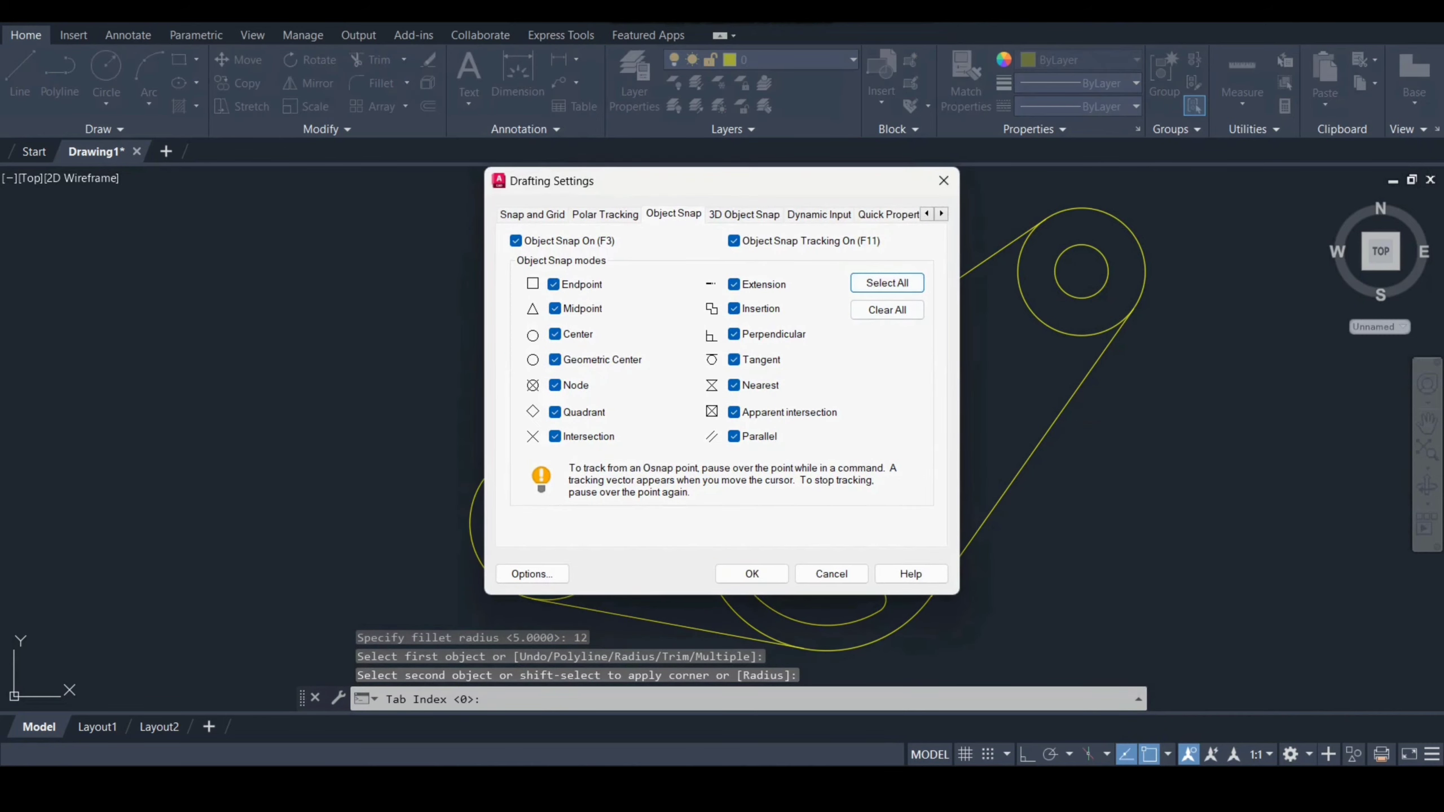
{"action": "left_click", "coordinate": [752, 572]}
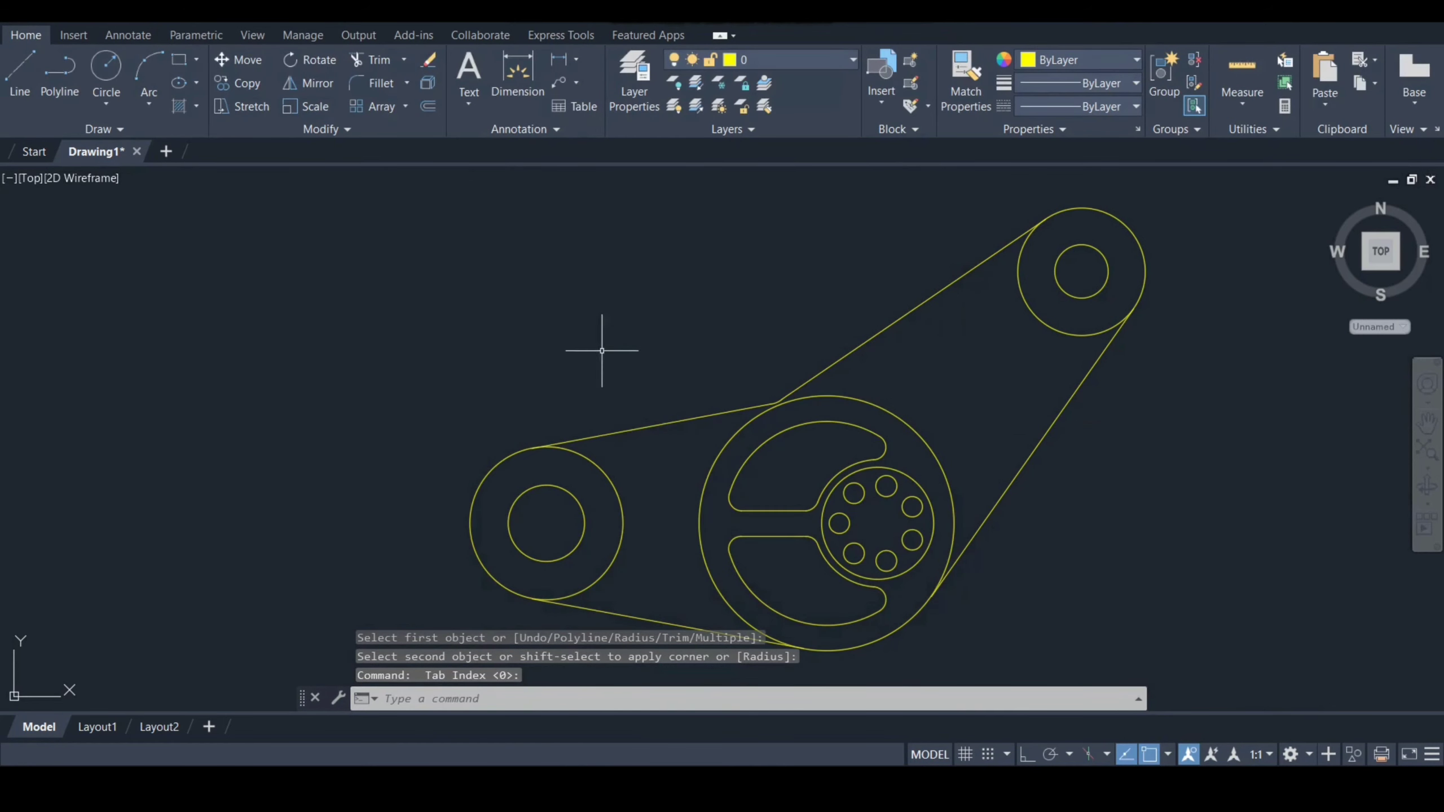
- Offset the upper and lower tangent lines of the left arm inward by 10
{"action": "type", "text": "o"}
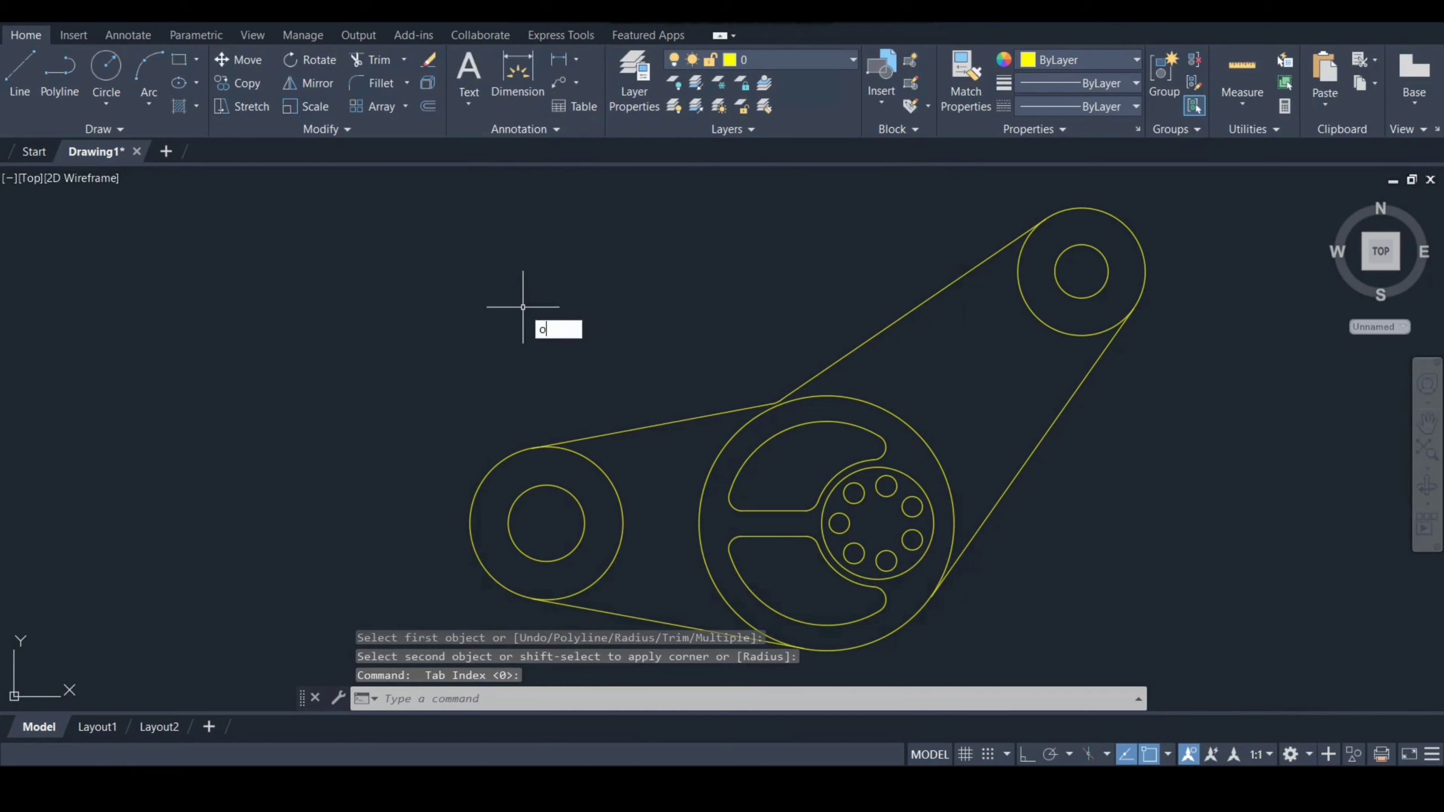
{"action": "key", "text": "Return"}
{"action": "type", "text": "10"}
{"action": "key", "text": "Return"}
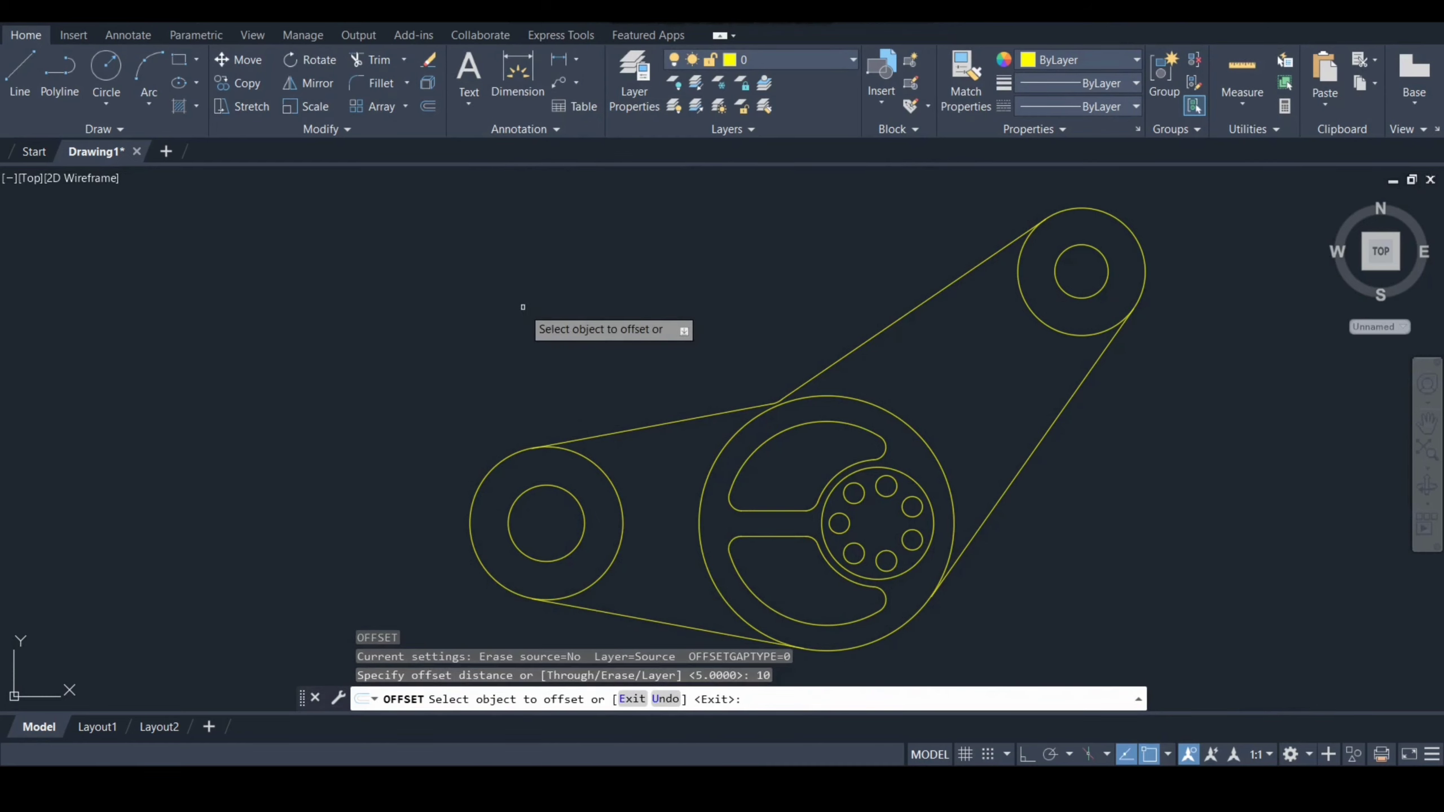
{"action": "left_click", "coordinate": [678, 420]}
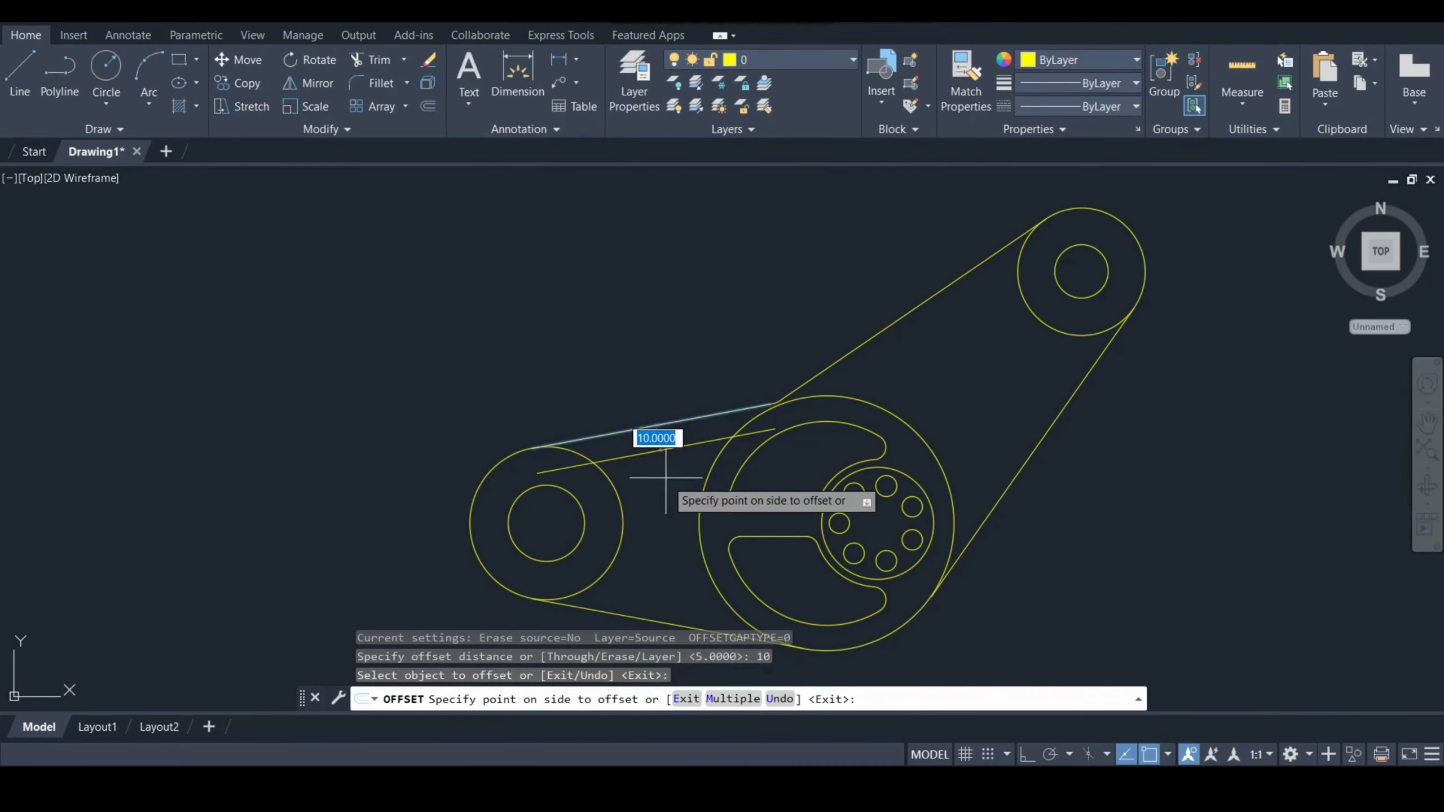
{"action": "left_click", "coordinate": [662, 490]}
{"action": "left_click", "coordinate": [632, 613]}
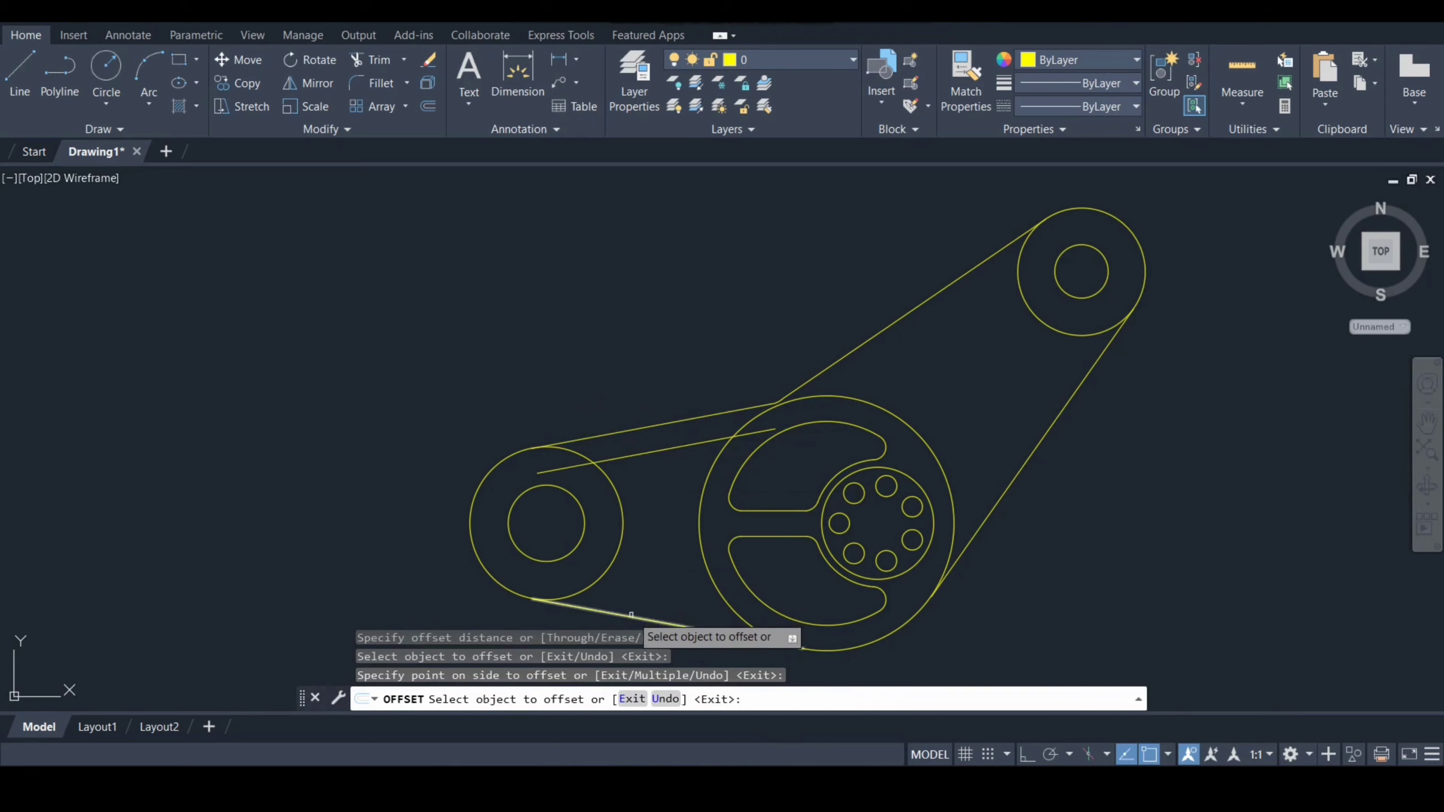
{"action": "left_click", "coordinate": [648, 557]}
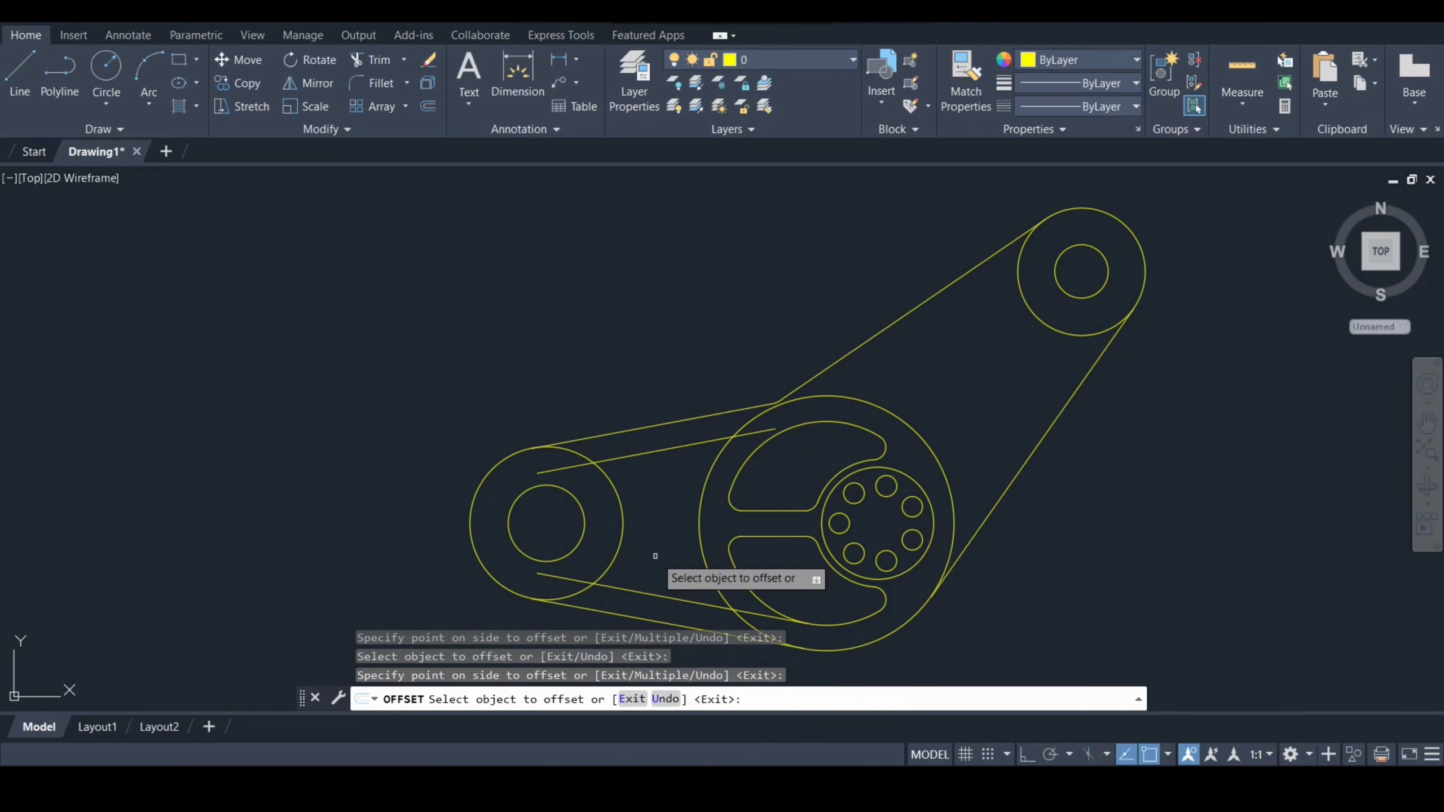
- Offset both tangent lines of the upper-right arm inward by the same distance of 10
{"action": "left_click", "coordinate": [1028, 460]}
{"action": "left_click", "coordinate": [983, 423]}
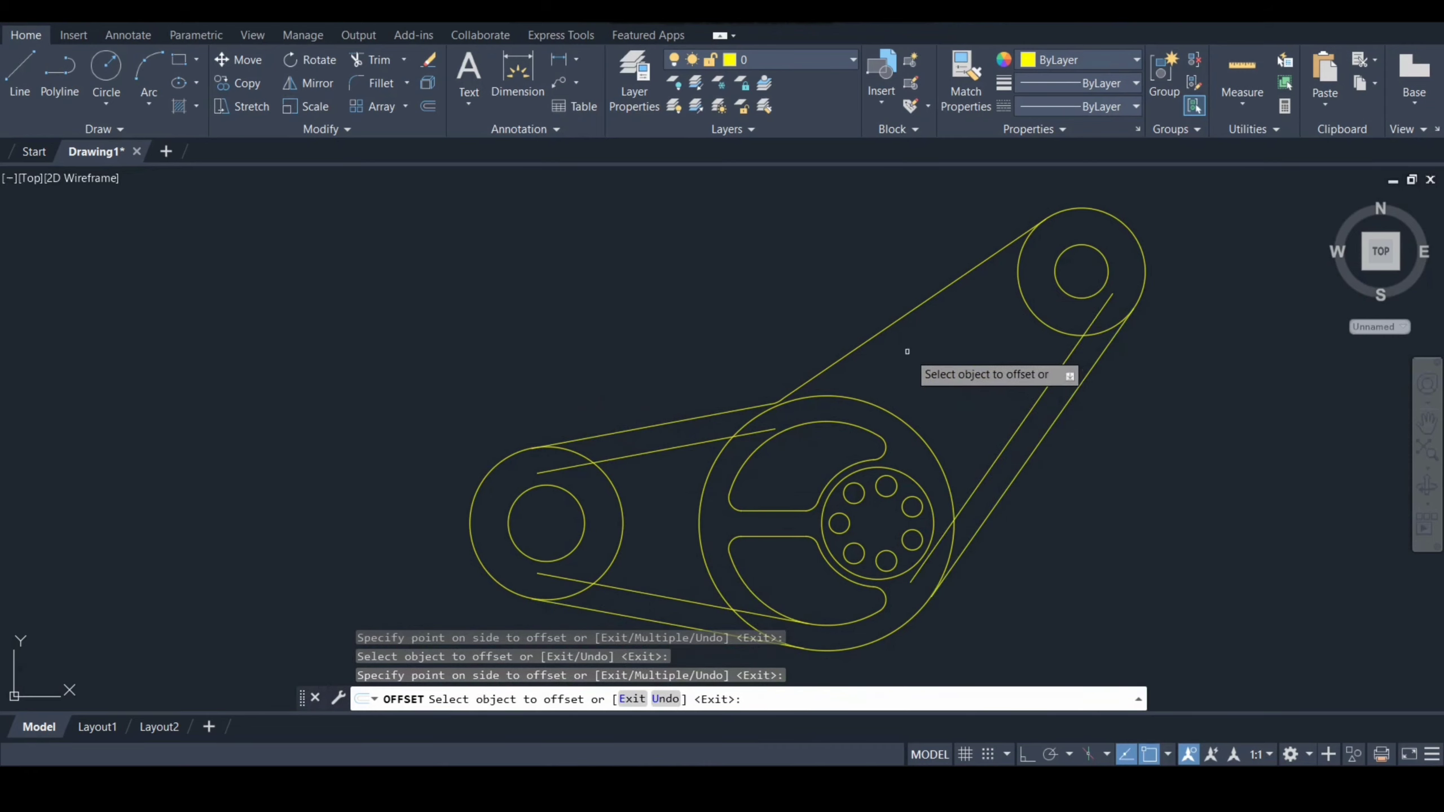
{"action": "left_click", "coordinate": [887, 328]}
{"action": "left_click", "coordinate": [955, 350]}
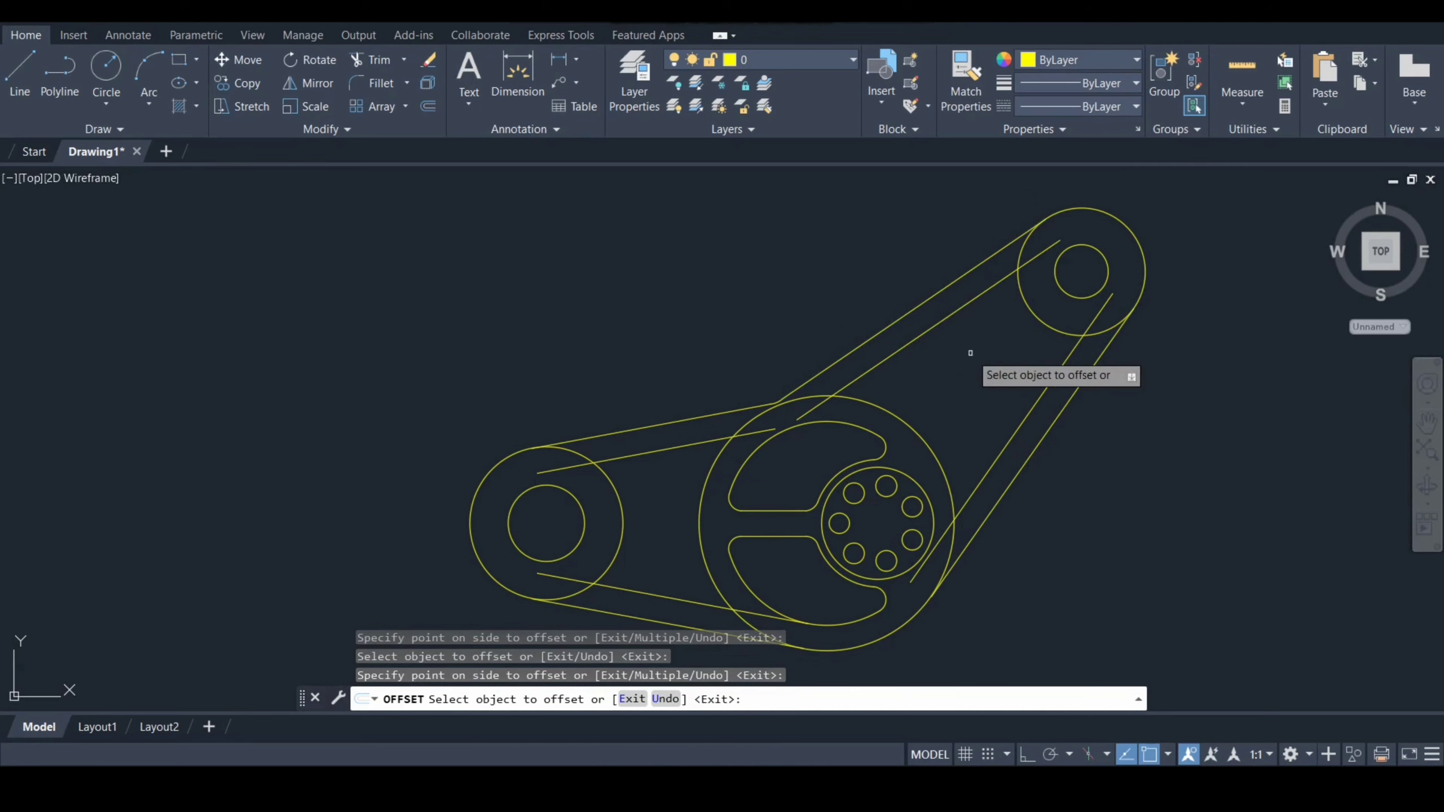
{"action": "key", "text": "Return"}
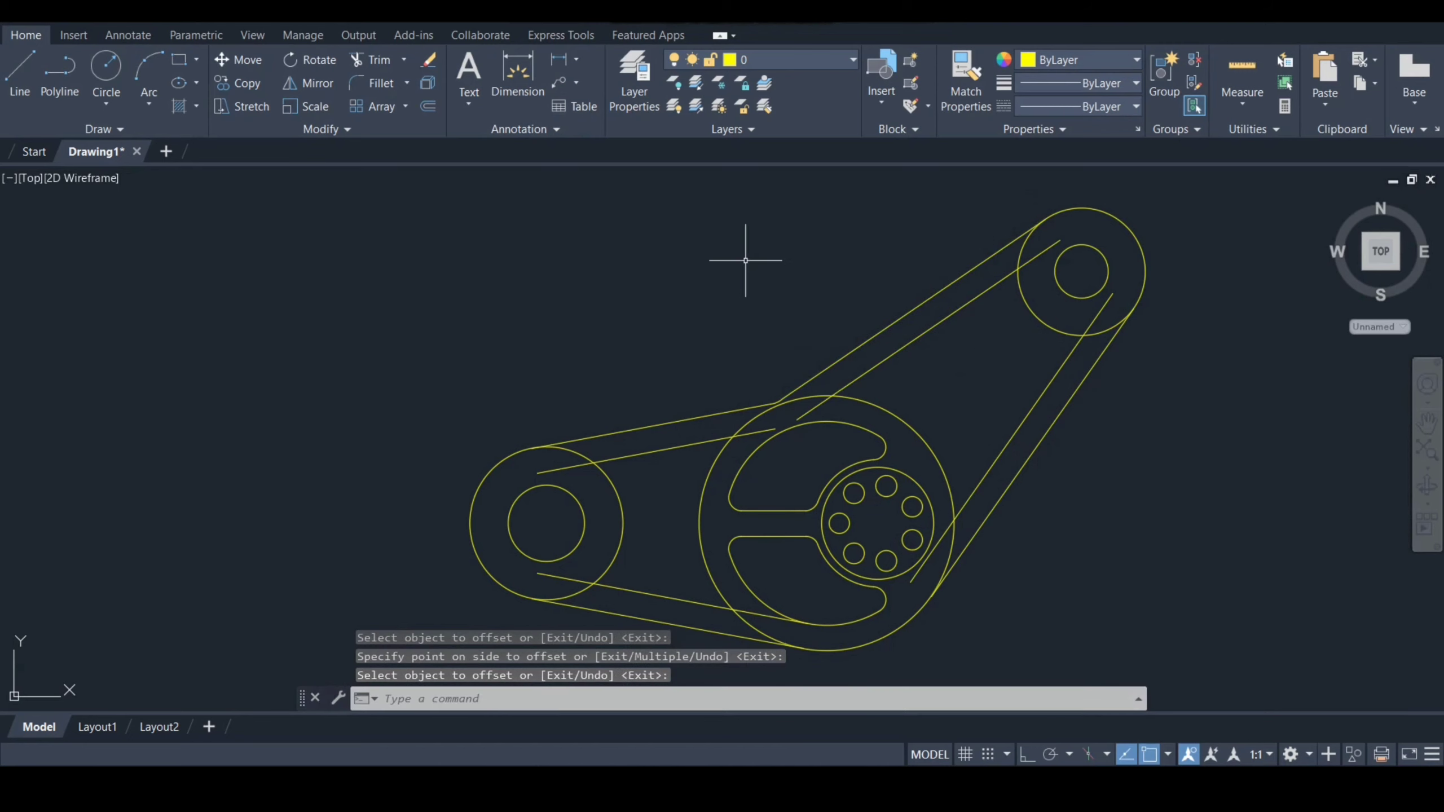
- Fillet the left arm's upper offset line to the left outer circle with radius 5
{"action": "key", "text": "Return"}
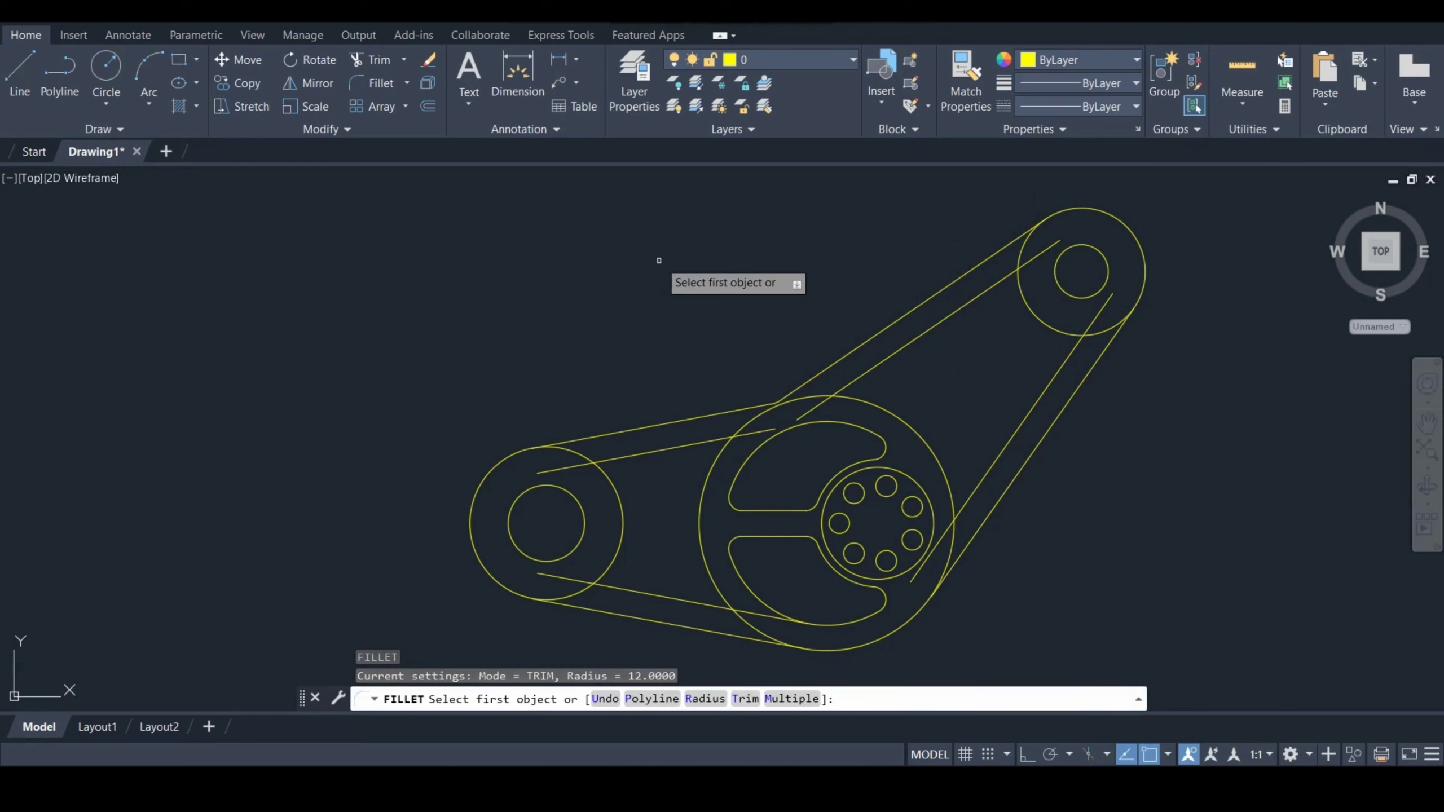
{"action": "type", "text": "r"}
{"action": "key", "text": "Return"}
{"action": "type", "text": "5"}
{"action": "key", "text": "Return"}
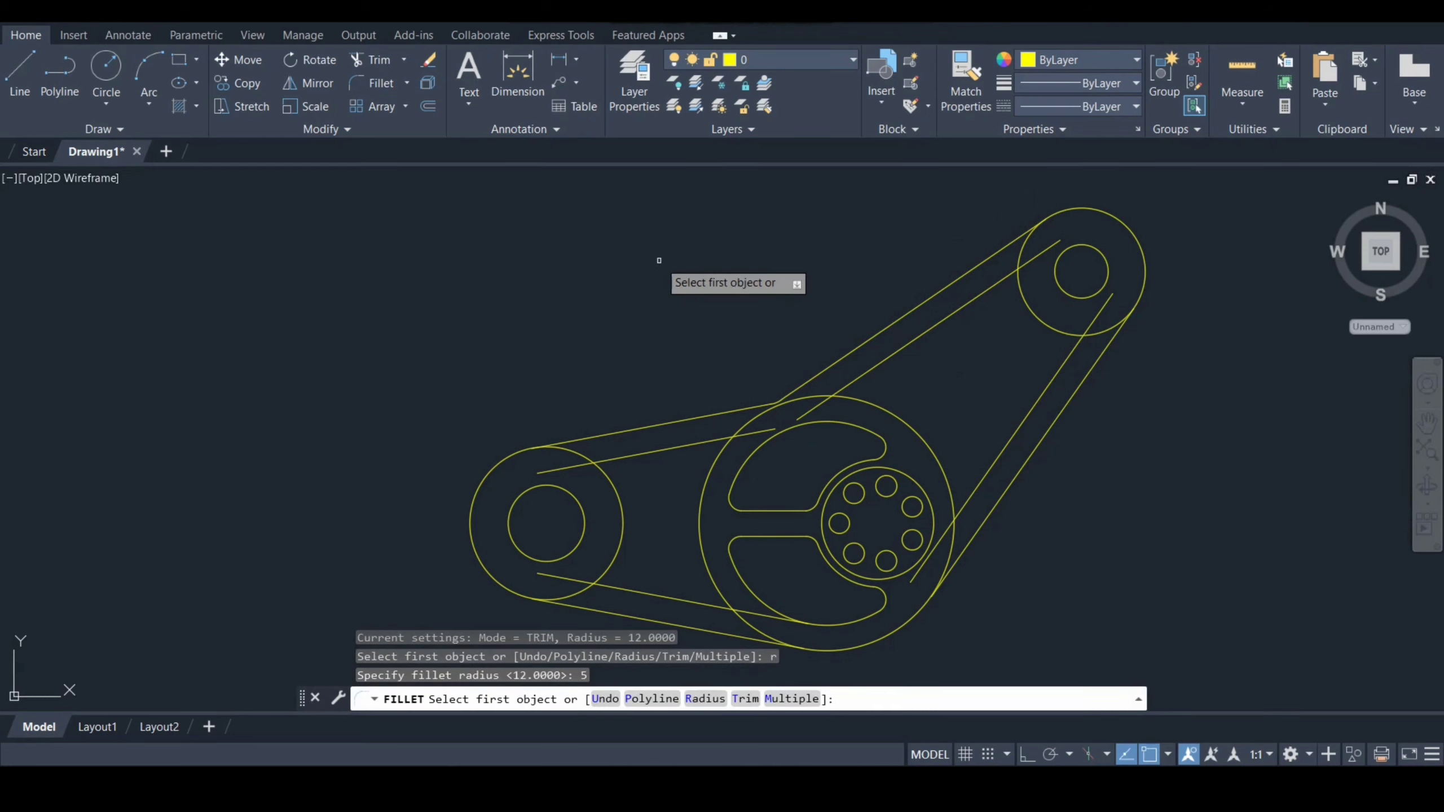
{"action": "left_click", "coordinate": [610, 459]}
{"action": "left_click", "coordinate": [610, 457]}
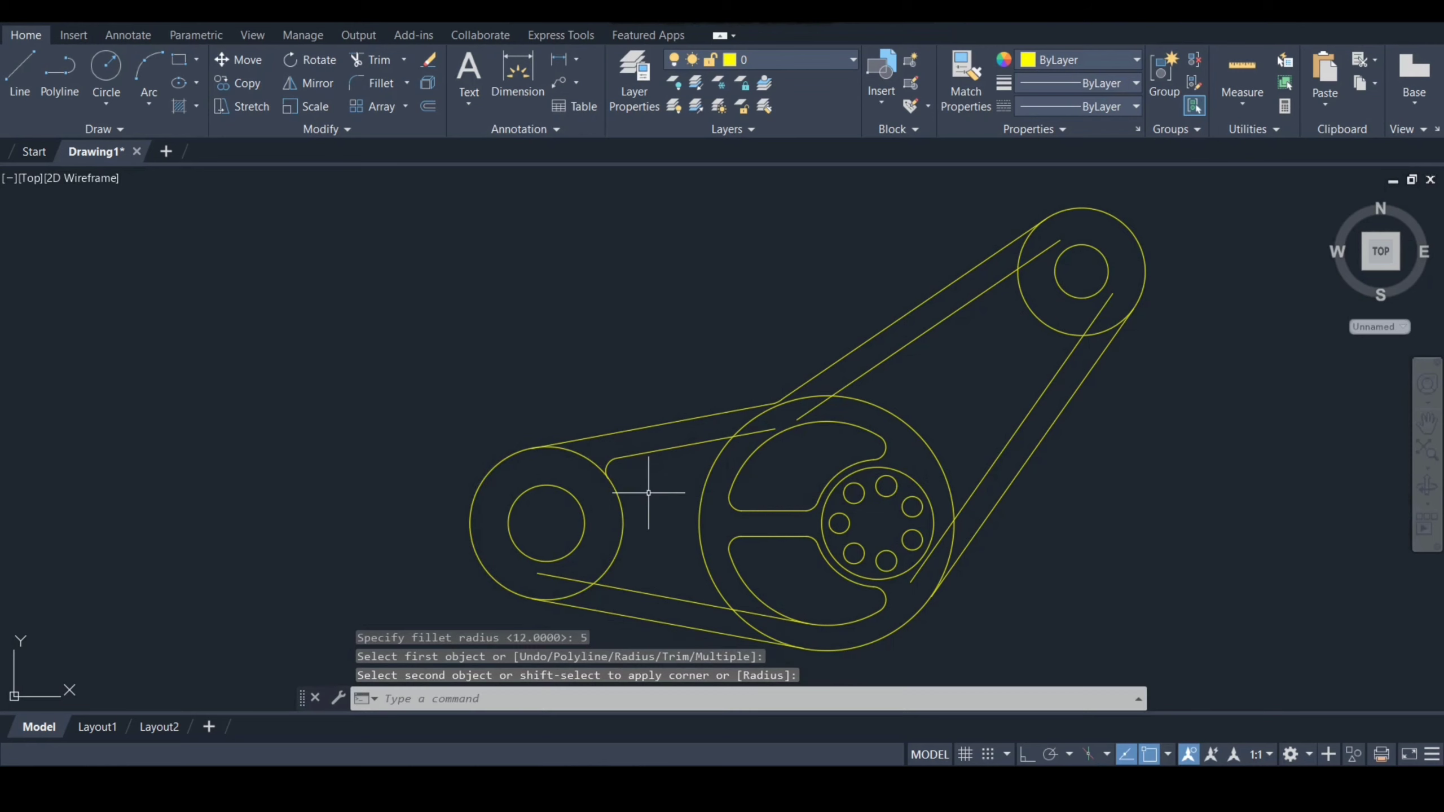
- Fillet the remaining three corners of the left arm's pocket with radius 5, using the Multiple option
{"action": "key", "text": "Return"}
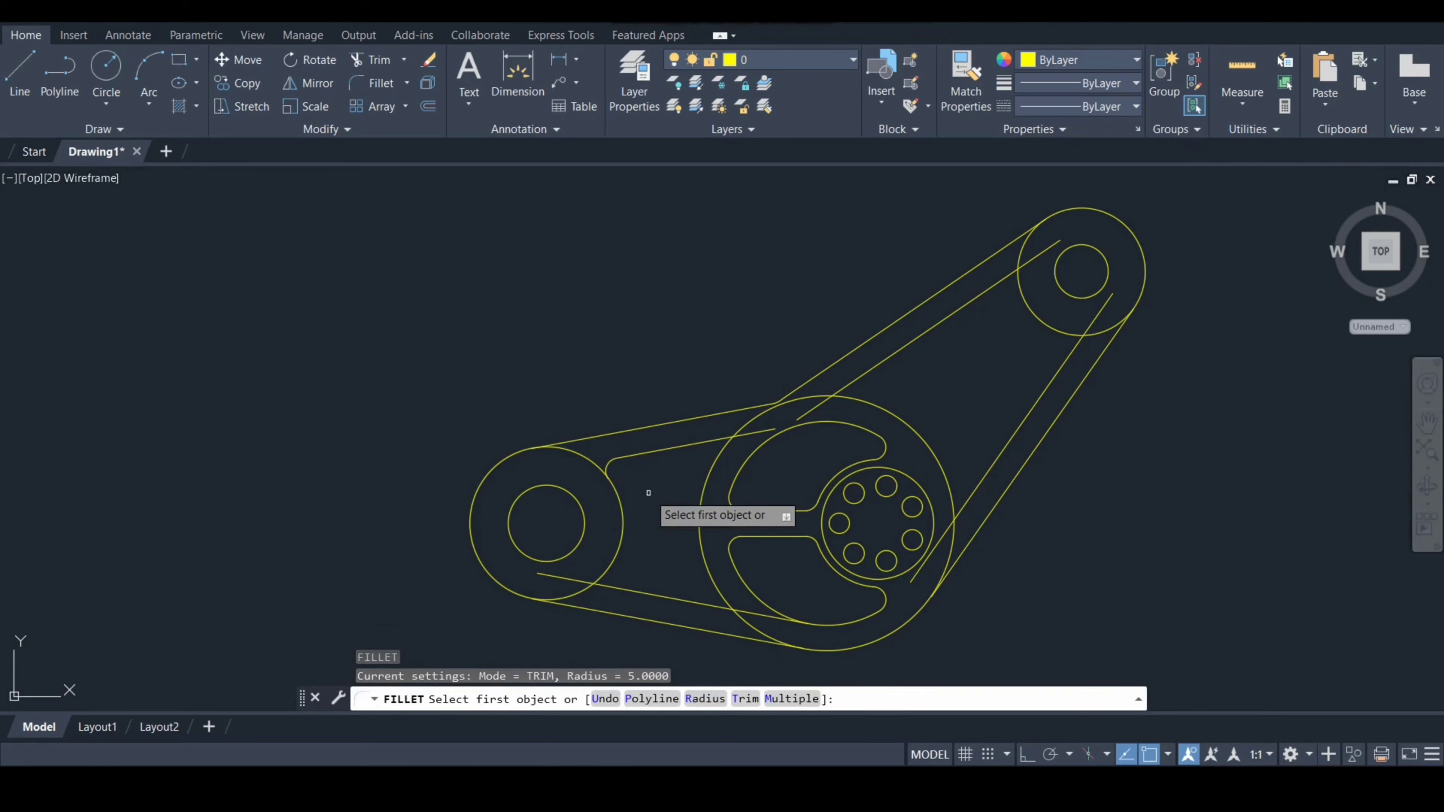
{"action": "type", "text": "m"}
{"action": "key", "text": "Return"}
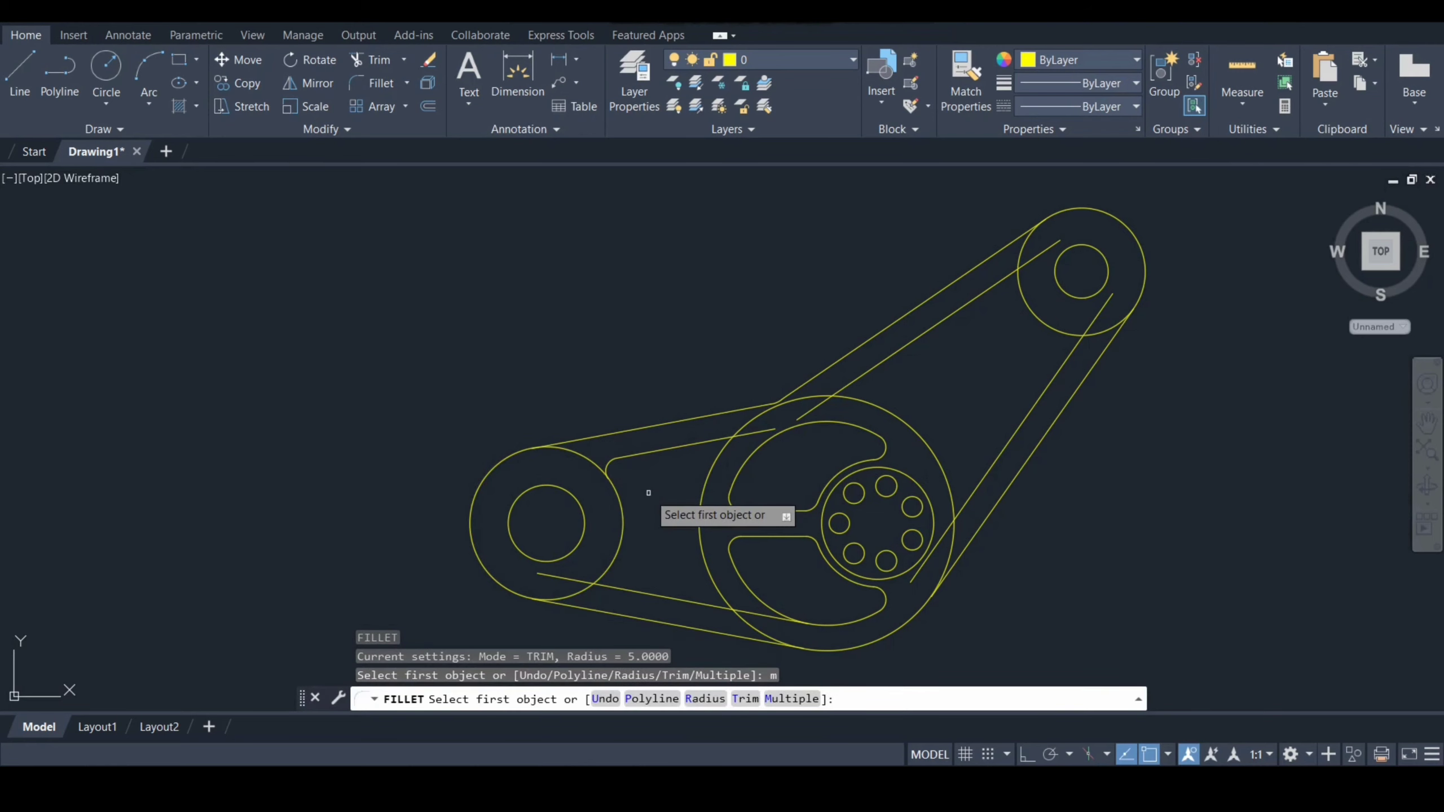
{"action": "left_click", "coordinate": [627, 589]}
{"action": "left_click", "coordinate": [603, 577]}
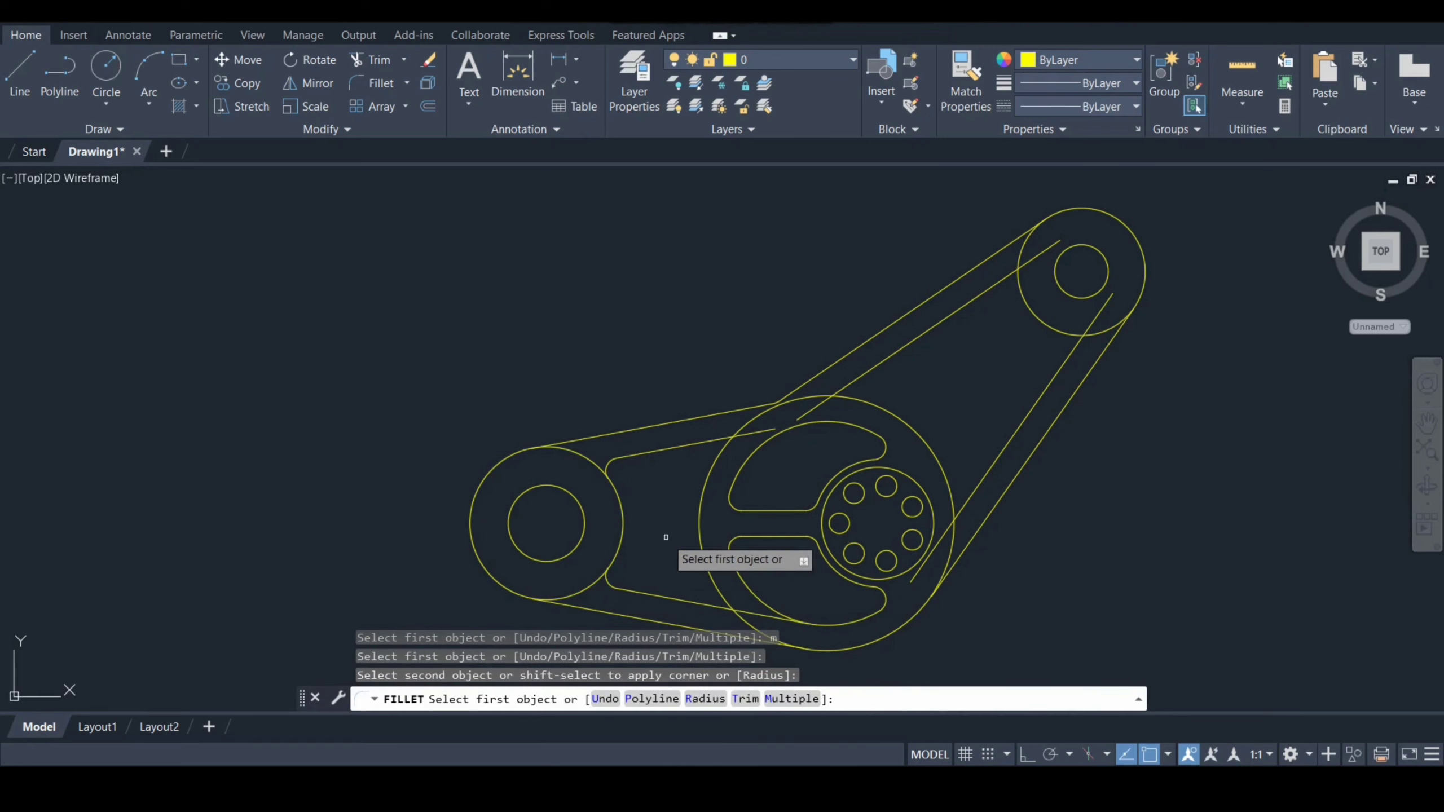
{"action": "left_click", "coordinate": [715, 438]}
{"action": "left_click", "coordinate": [718, 452]}
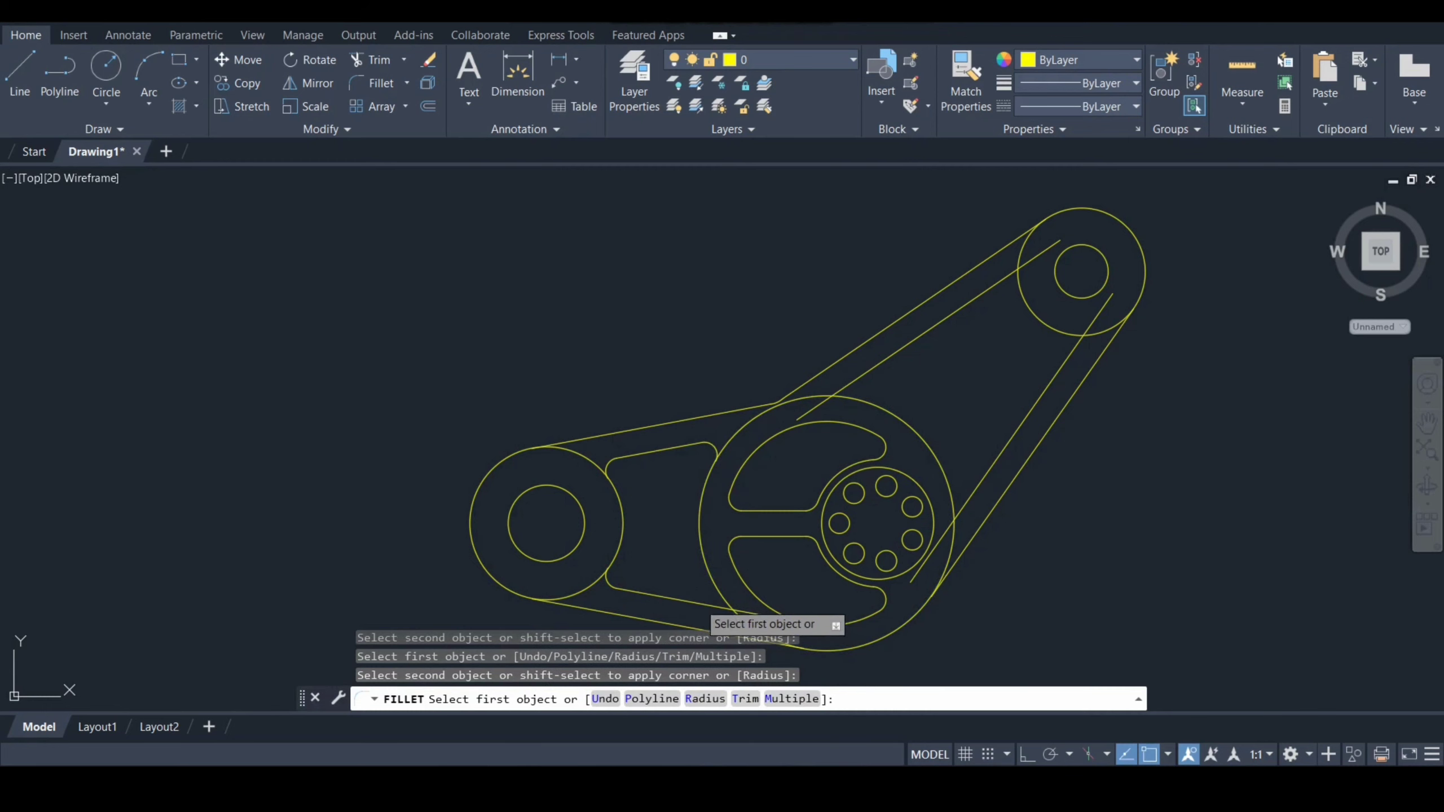
{"action": "left_click", "coordinate": [700, 604]}
{"action": "left_click", "coordinate": [711, 570]}
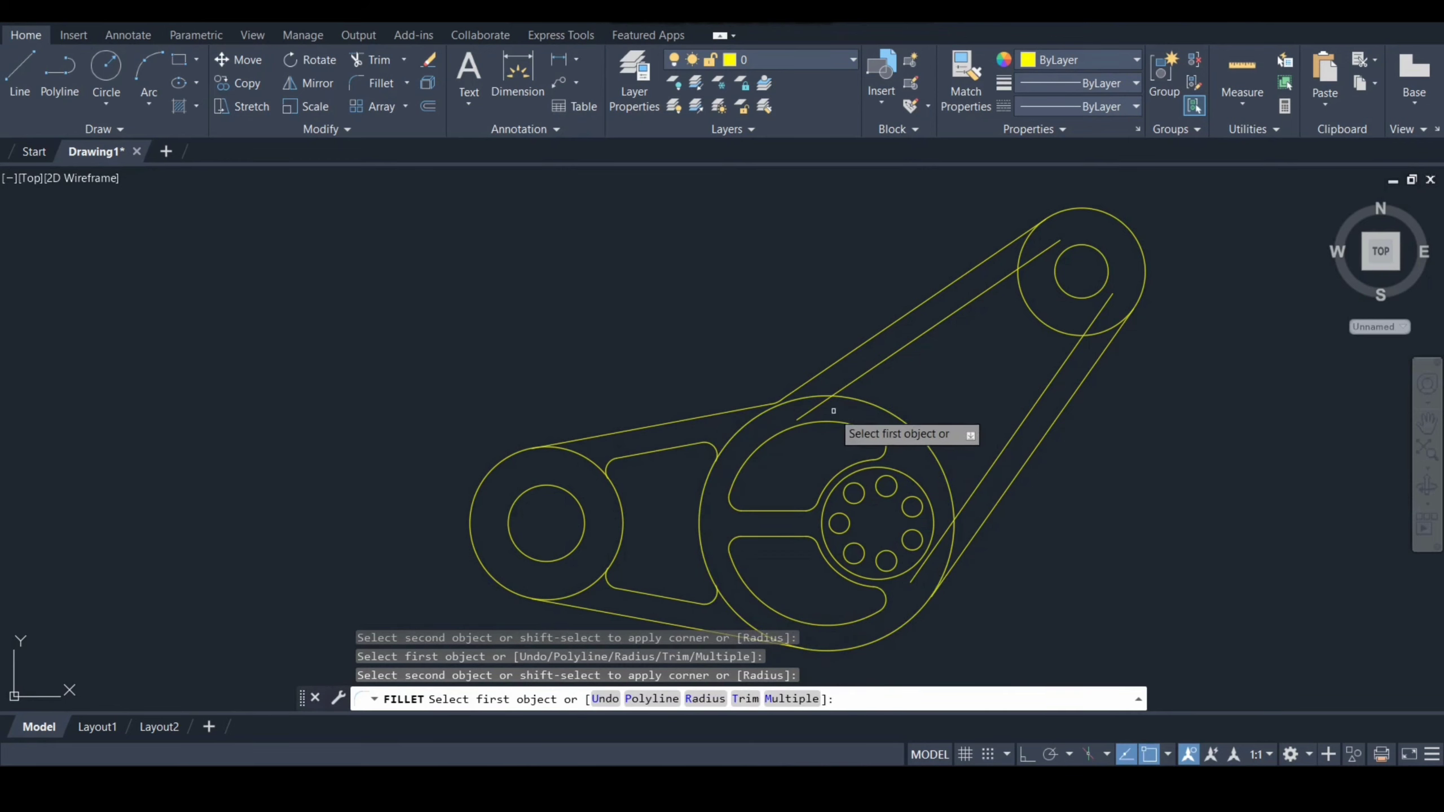
- Fillet all four corners of the upper-right arm's pocket against the hub and end circles with radius 5
{"action": "left_click", "coordinate": [855, 381]}
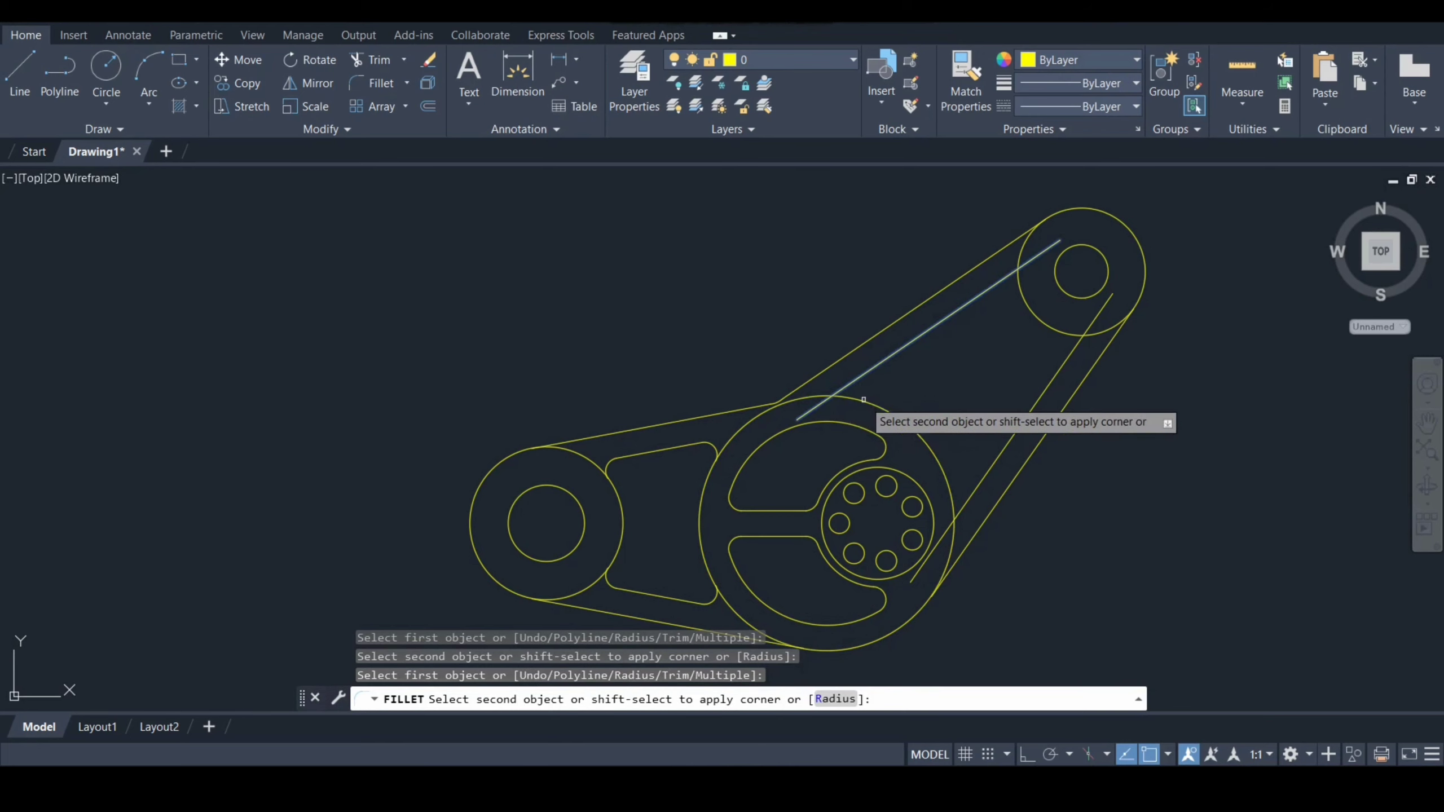
{"action": "left_click", "coordinate": [864, 400]}
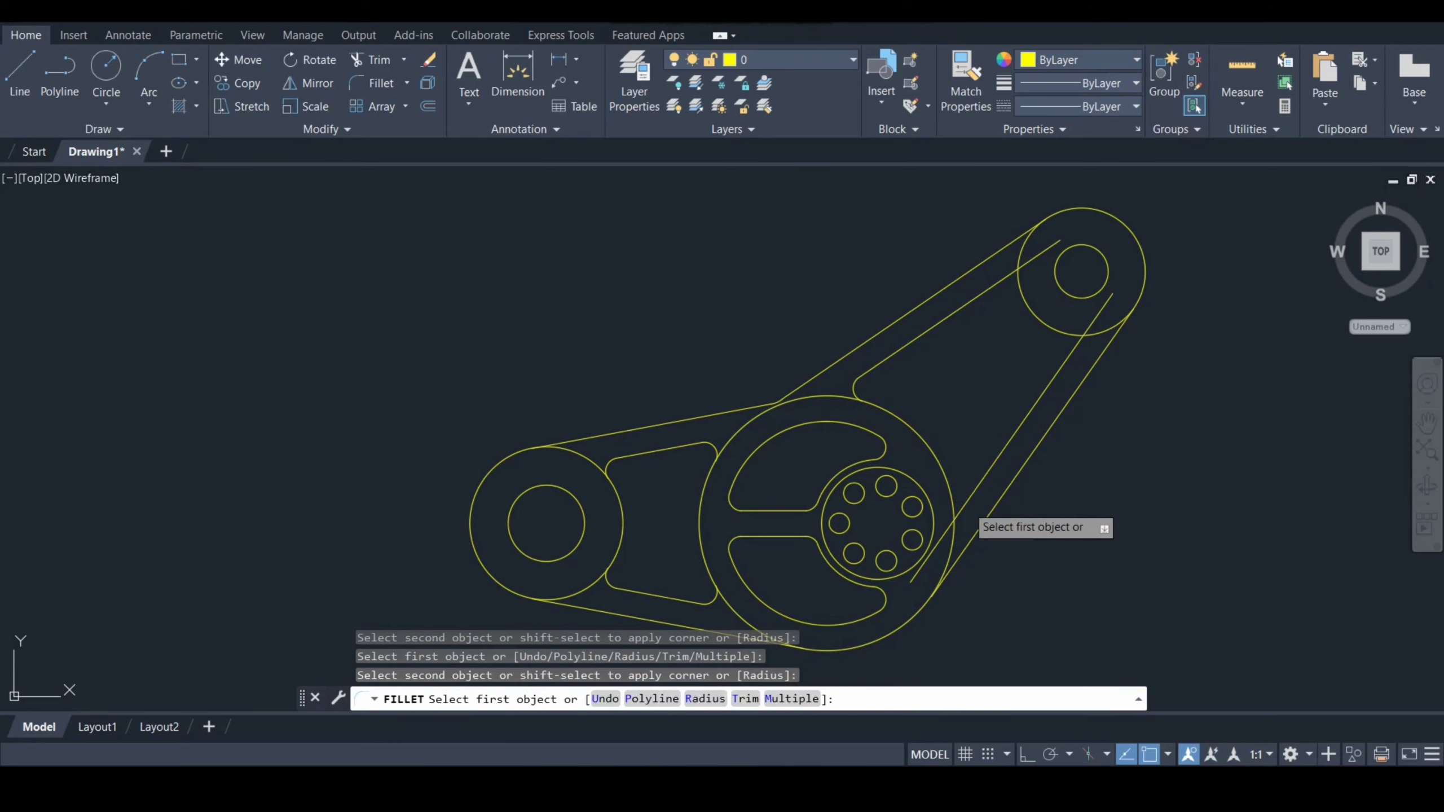
{"action": "left_click", "coordinate": [966, 505]}
{"action": "left_click", "coordinate": [950, 477]}
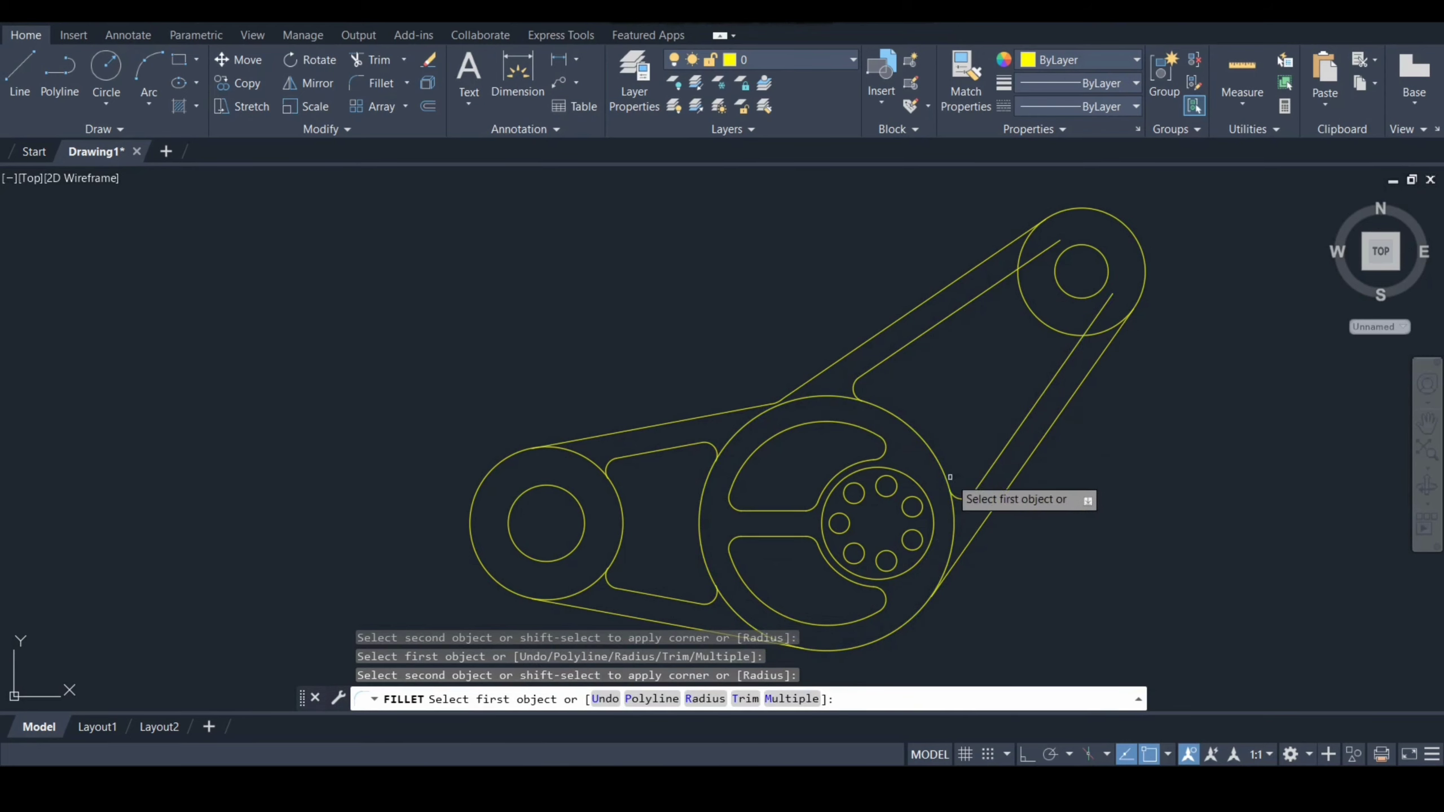
{"action": "left_click", "coordinate": [1020, 288]}
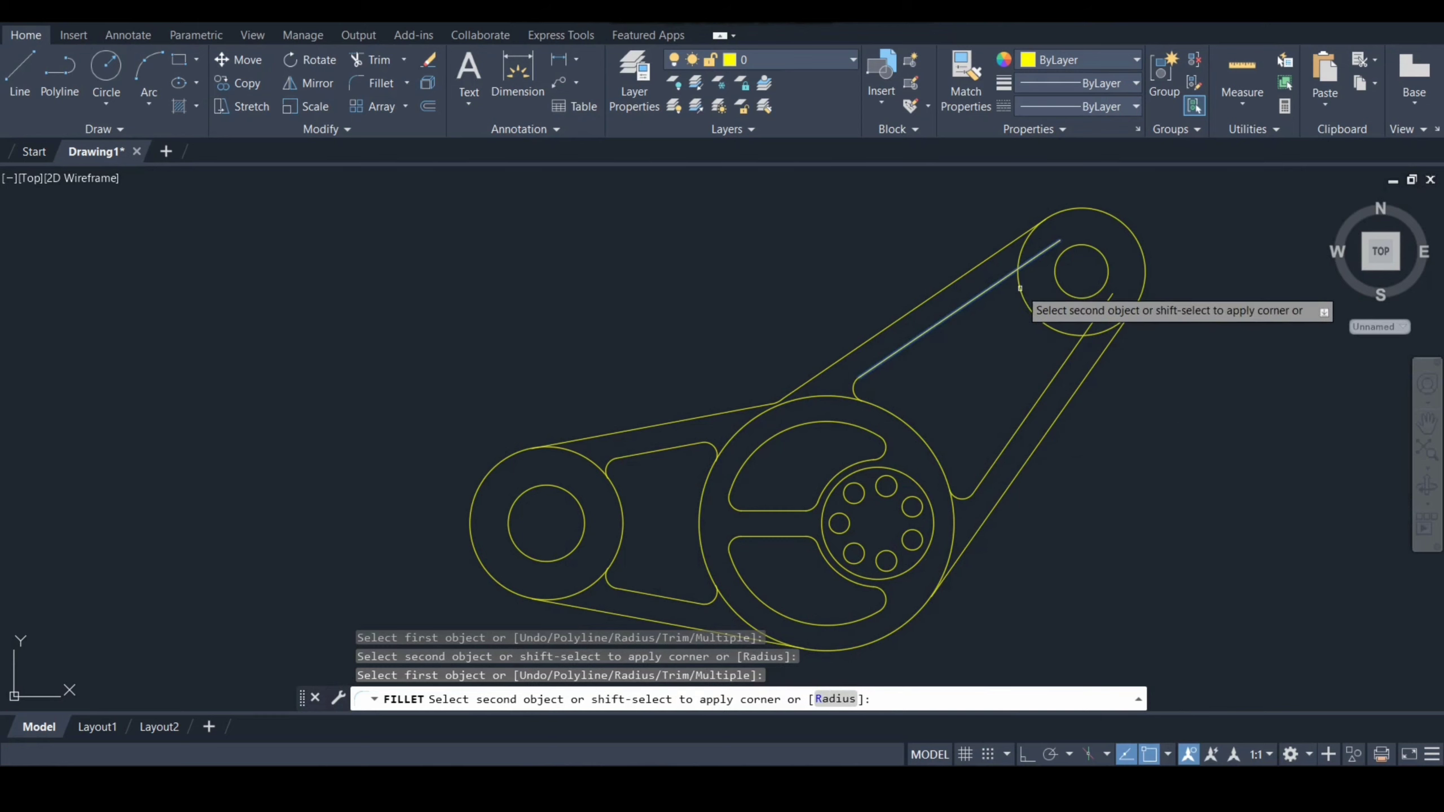
{"action": "left_click", "coordinate": [1052, 362]}
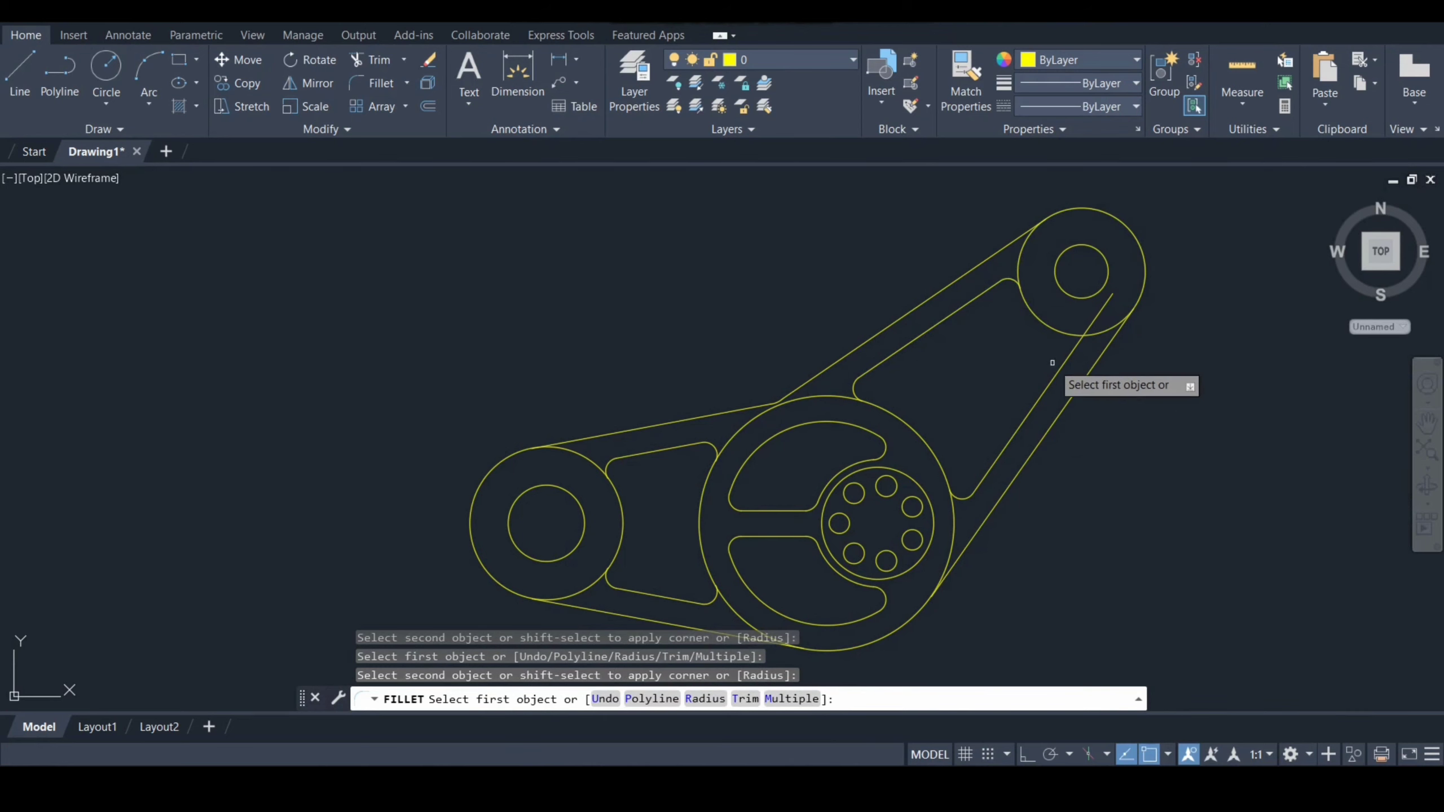
{"action": "left_click", "coordinate": [1054, 364]}
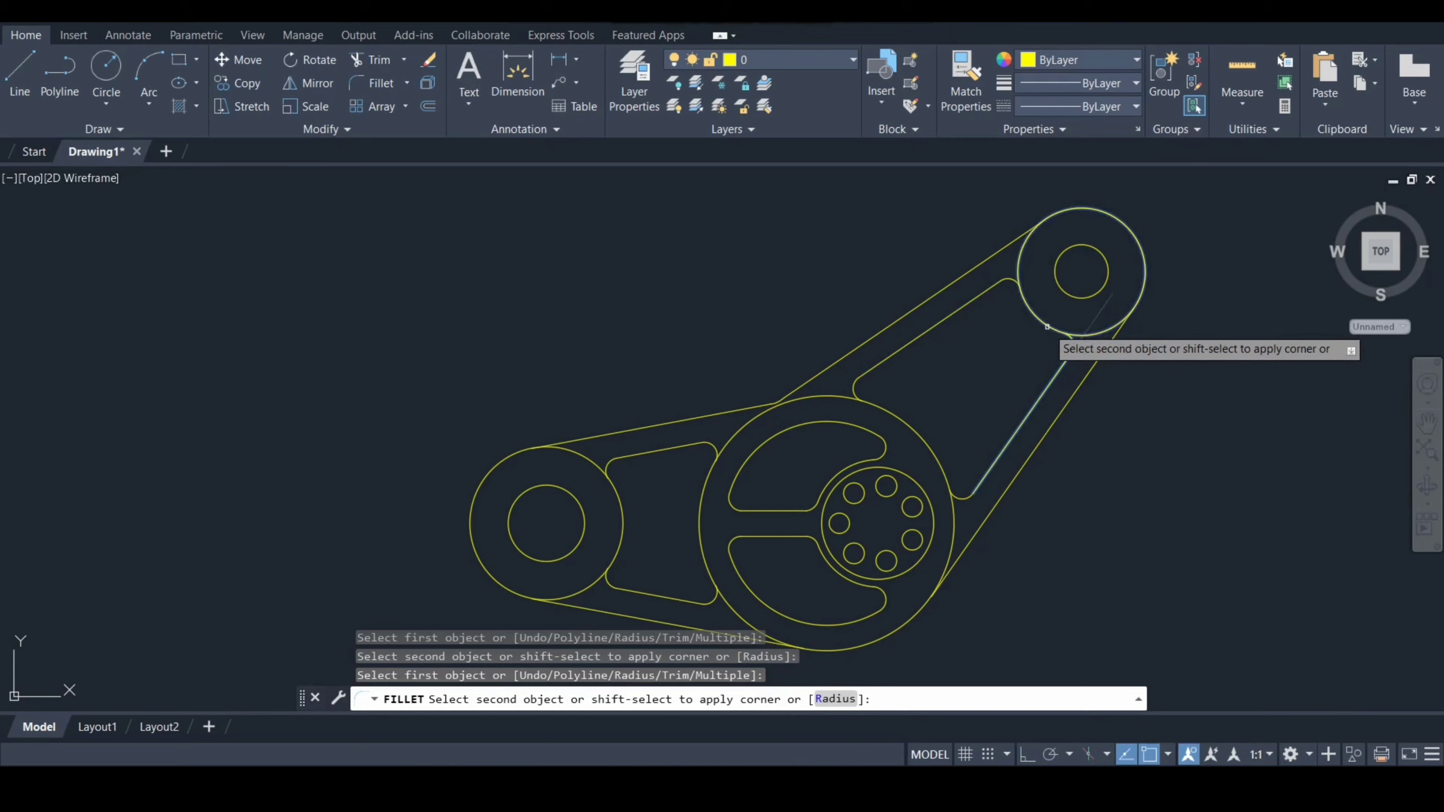
{"action": "left_click", "coordinate": [1047, 327]}
{"action": "key", "text": "Return"}
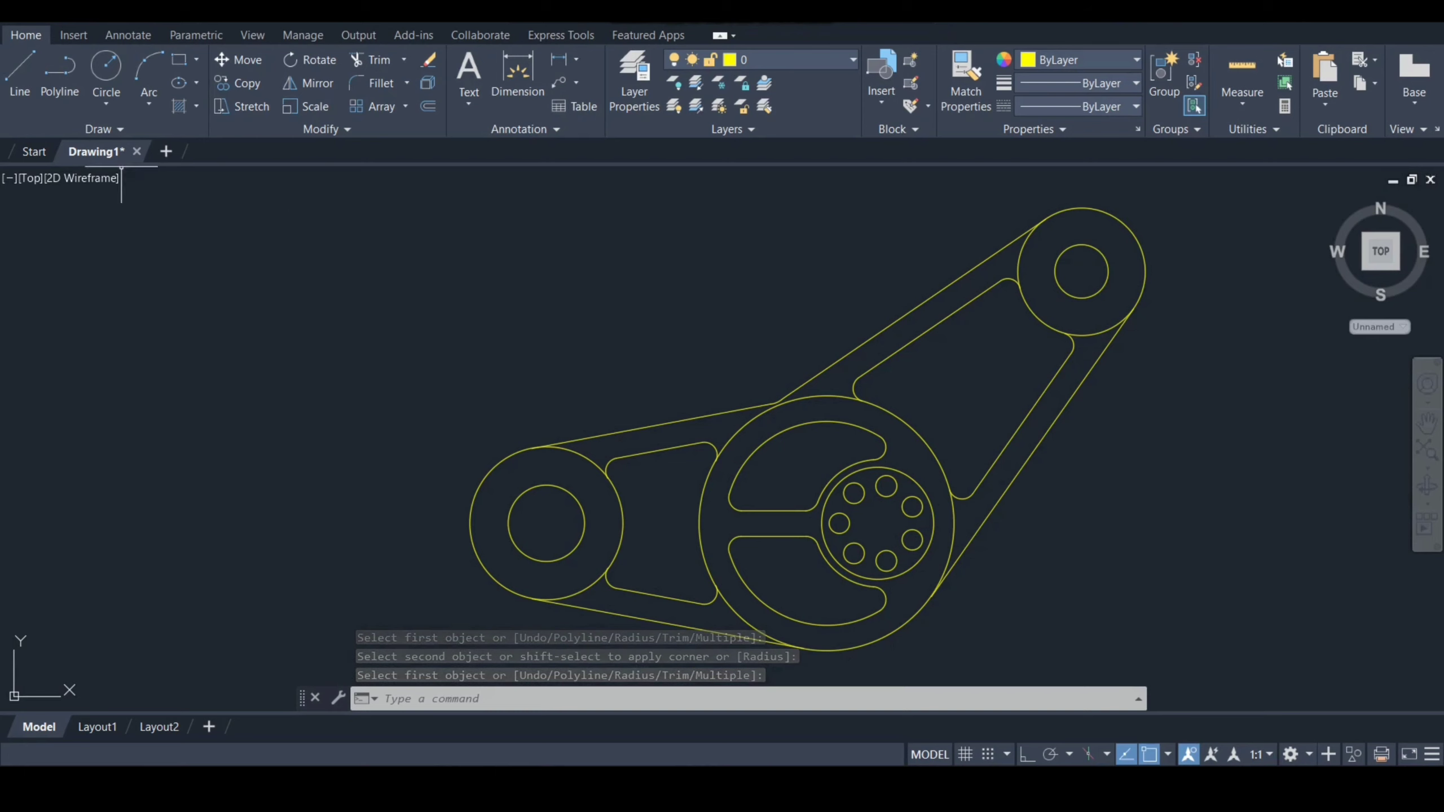
- Switch the view to SE Isometric and the visual style to Realistic
{"action": "left_click", "coordinate": [30, 178]}
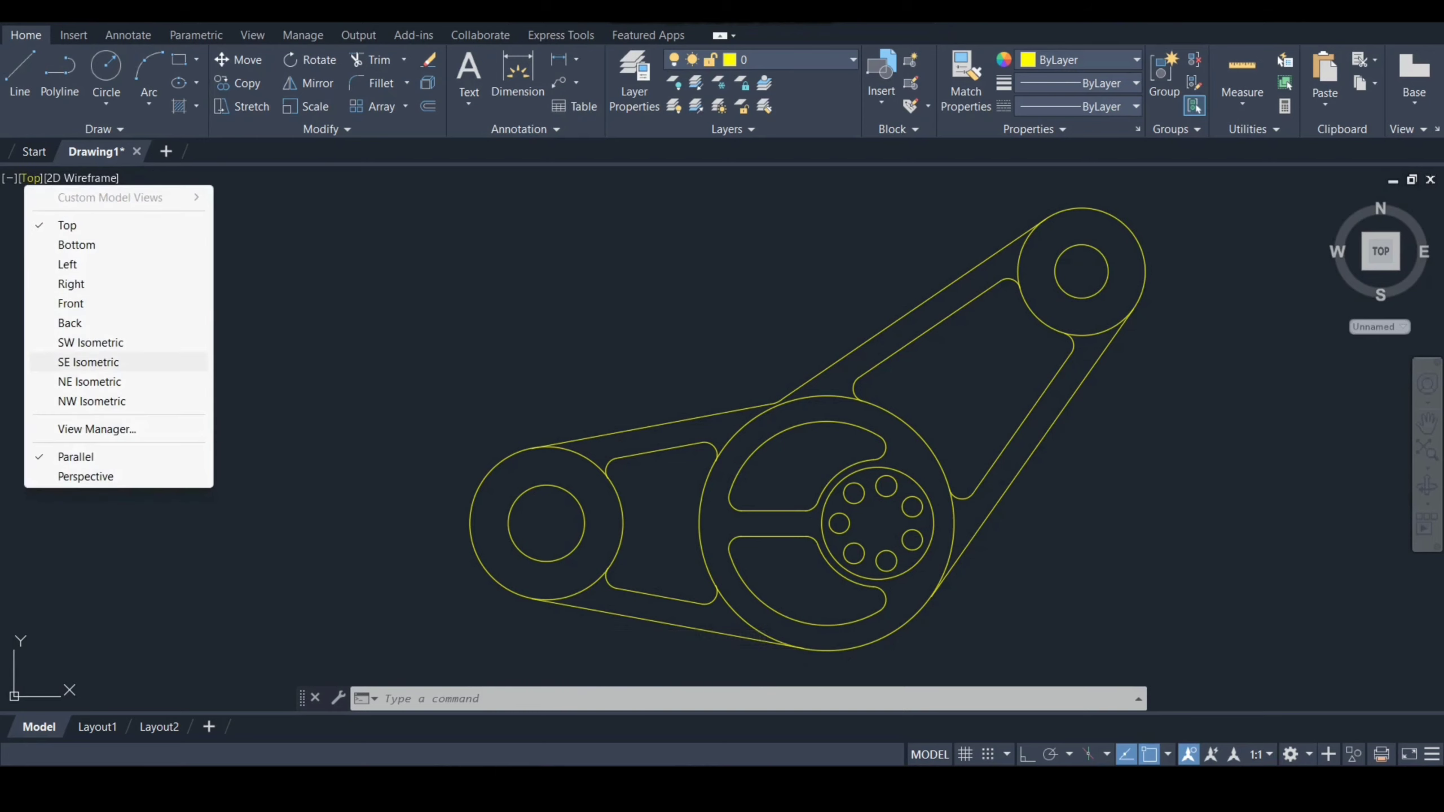
{"action": "left_click", "coordinate": [143, 362]}
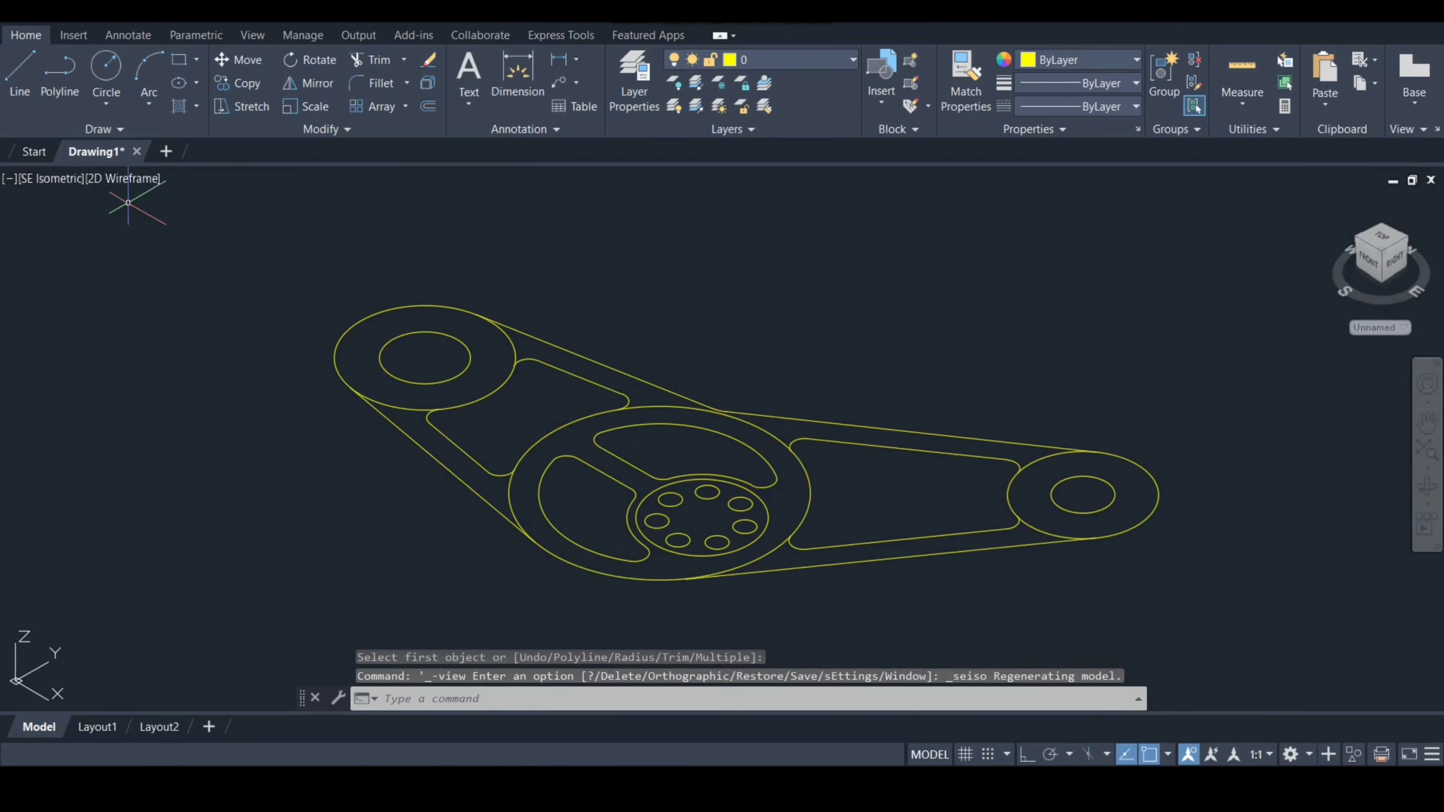
{"action": "left_click", "coordinate": [122, 178]}
{"action": "left_click", "coordinate": [159, 284]}
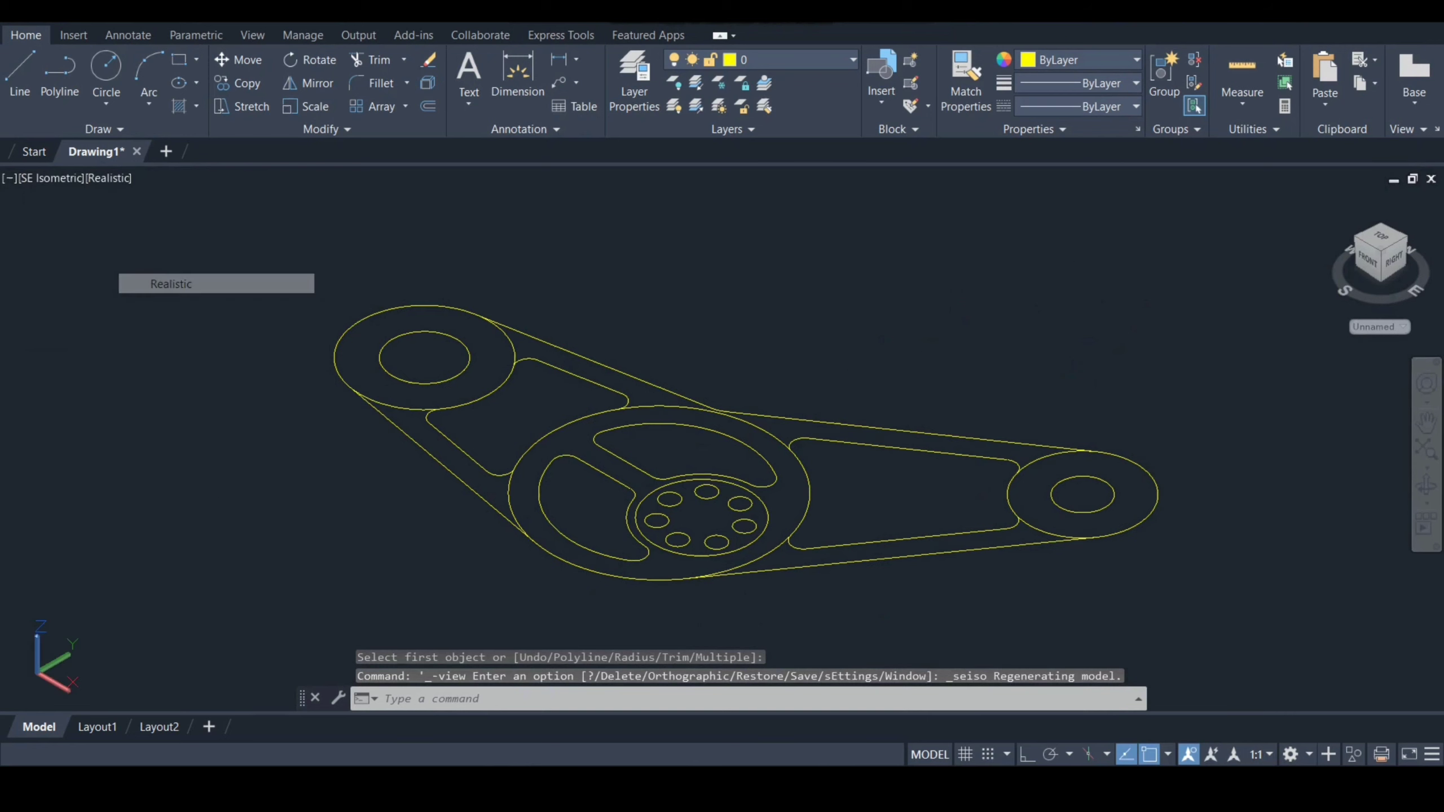
- Presspull the larger end ring and the central hub area around its two slots together to a height of 20
{"action": "type", "text": "presspull"}
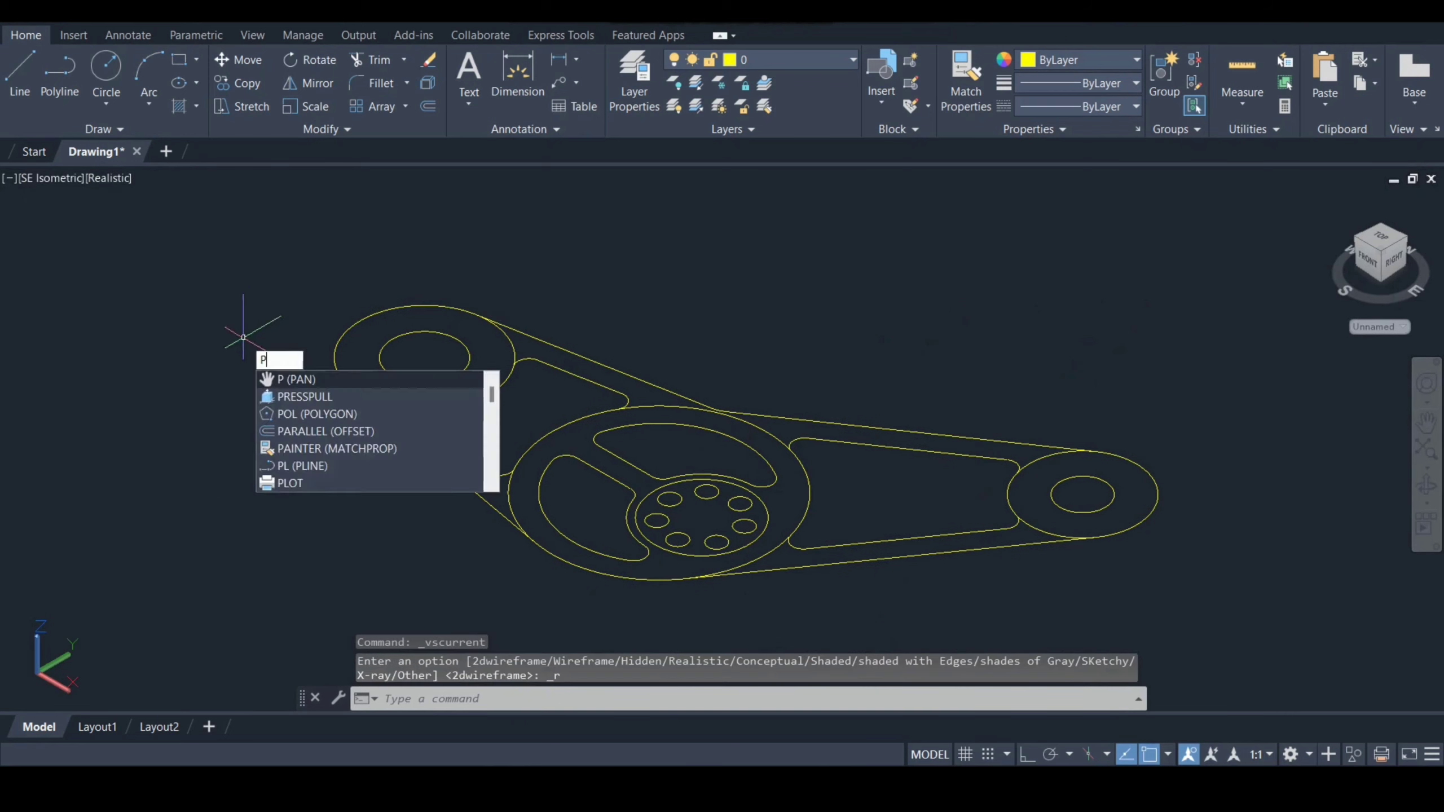
{"action": "key", "text": "Return"}
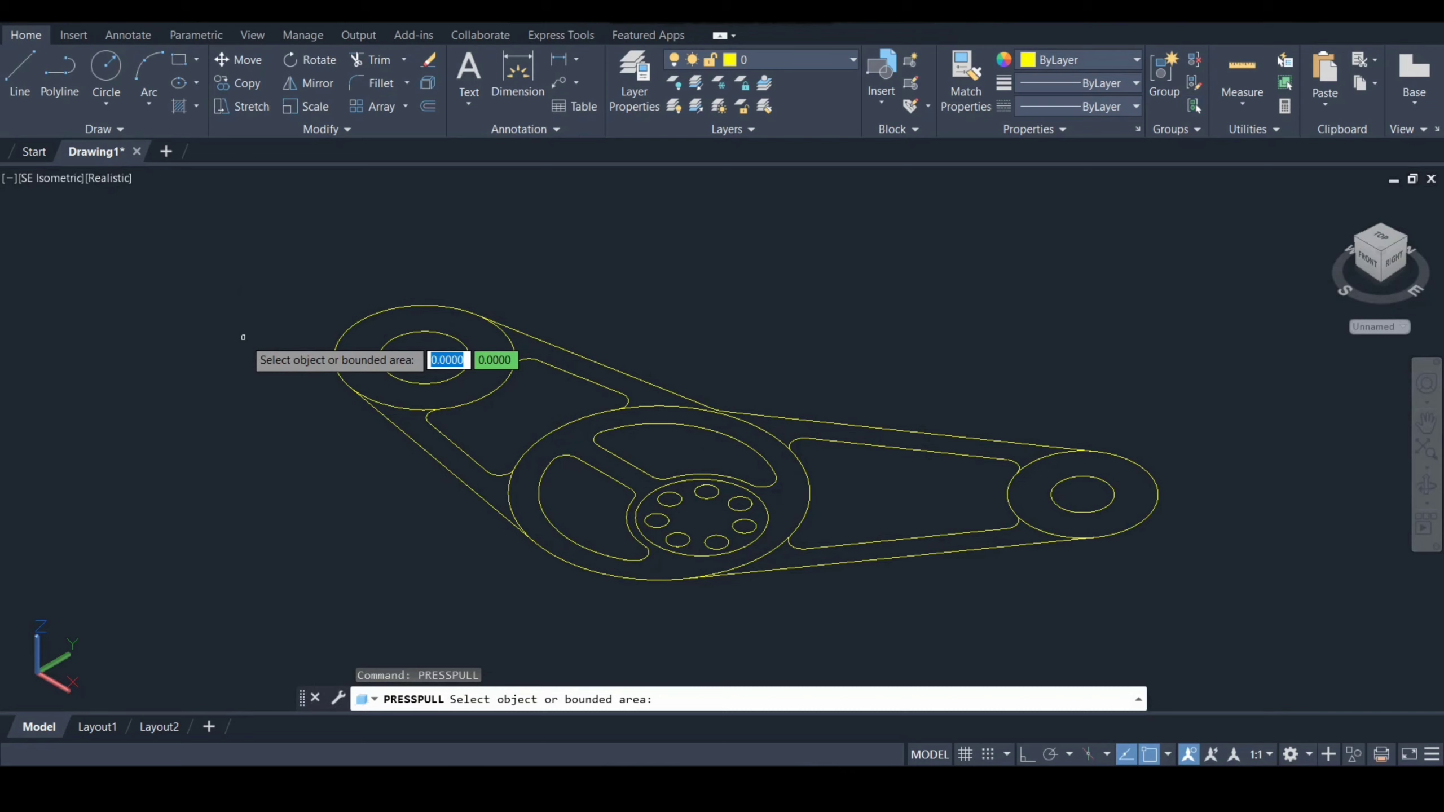
{"action": "left_click", "coordinate": [375, 387]}
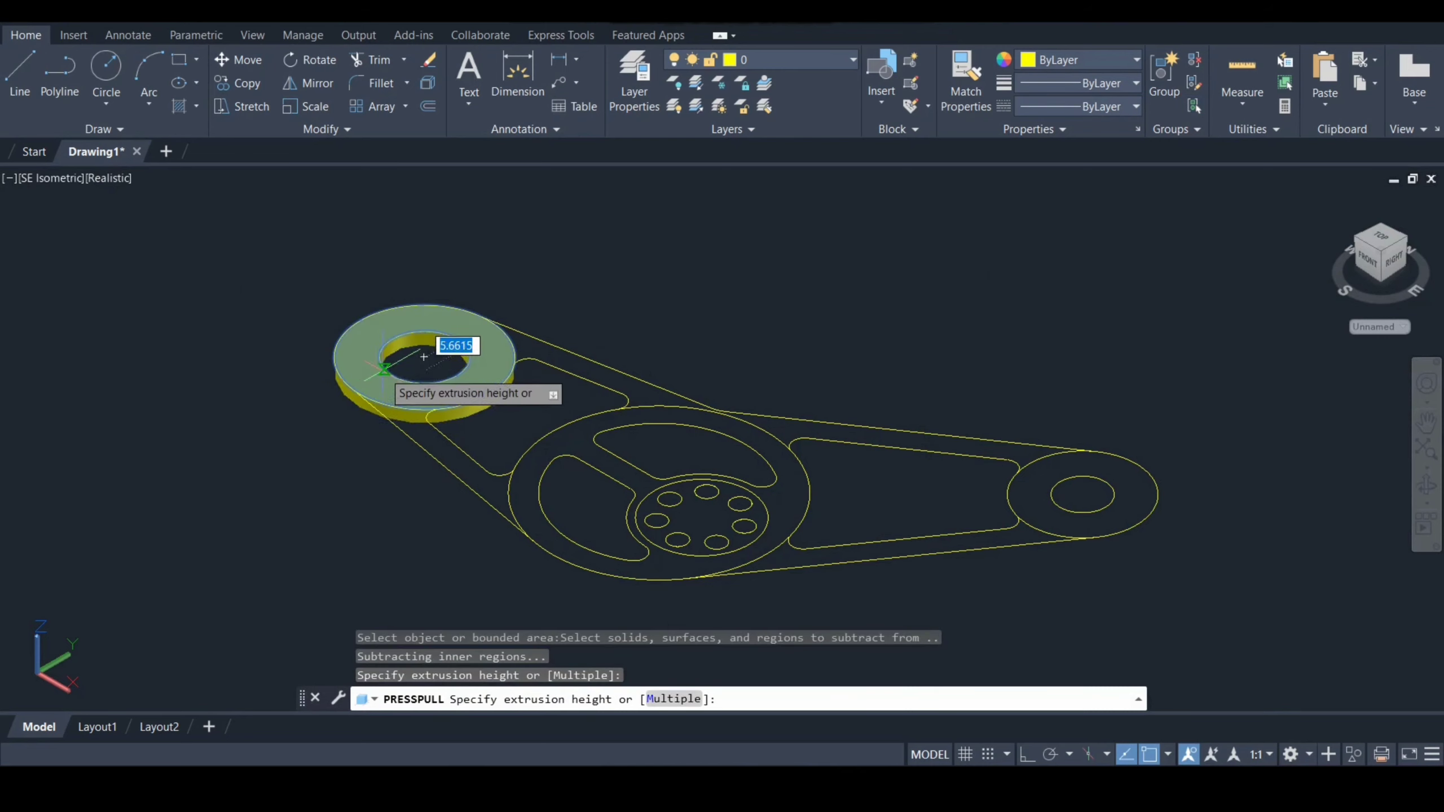
{"action": "left_click", "coordinate": [673, 699]}
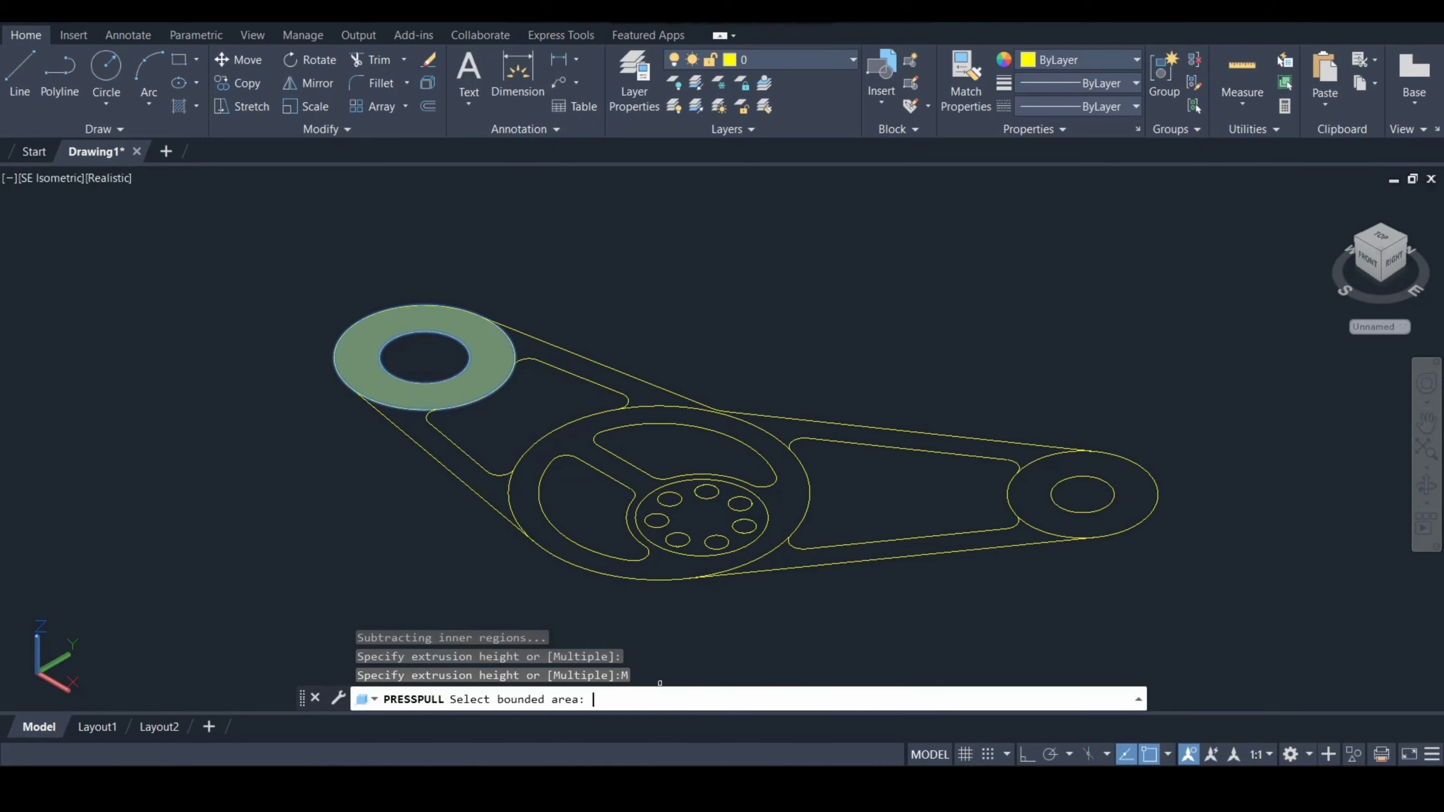
{"action": "left_click", "coordinate": [534, 528]}
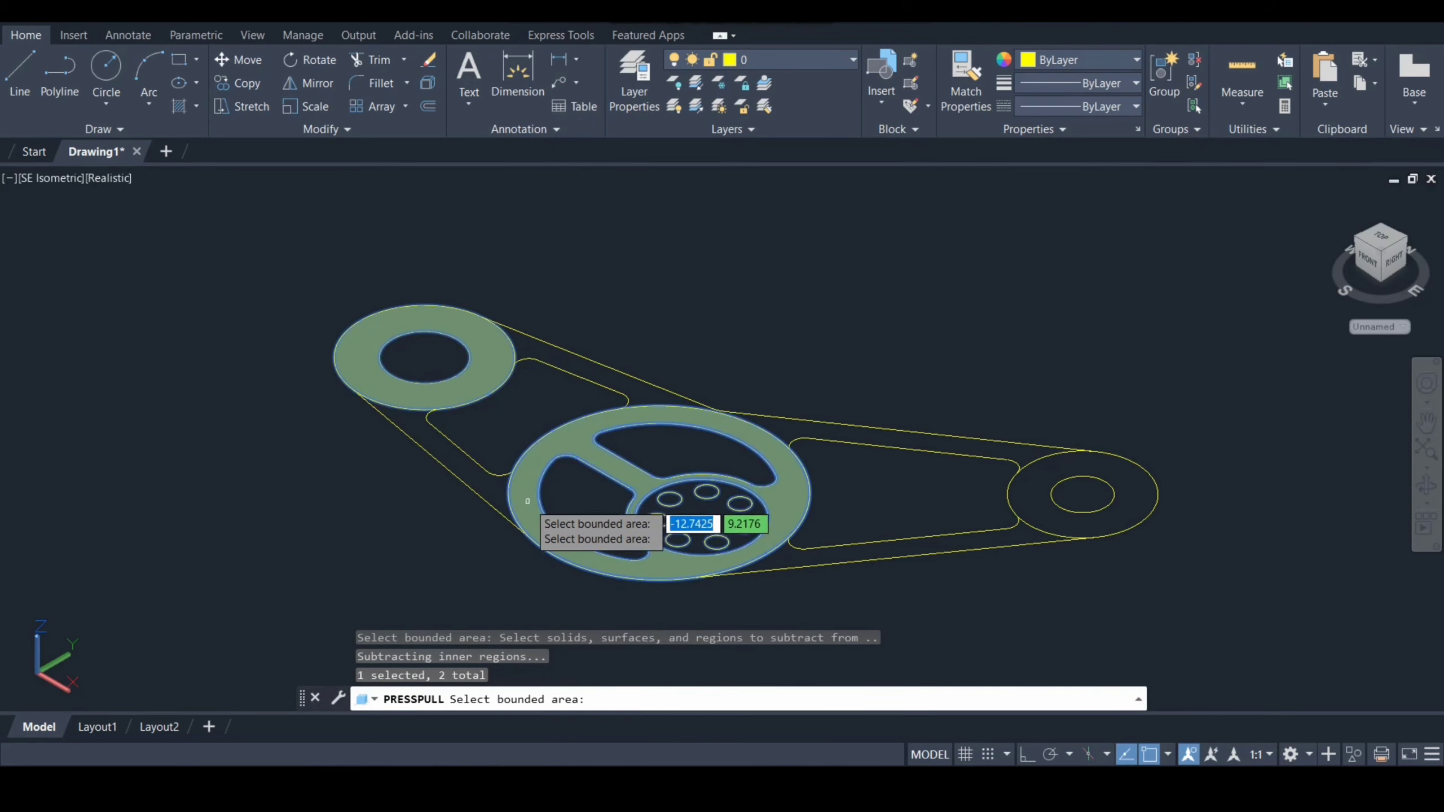
{"action": "key", "text": "Return"}
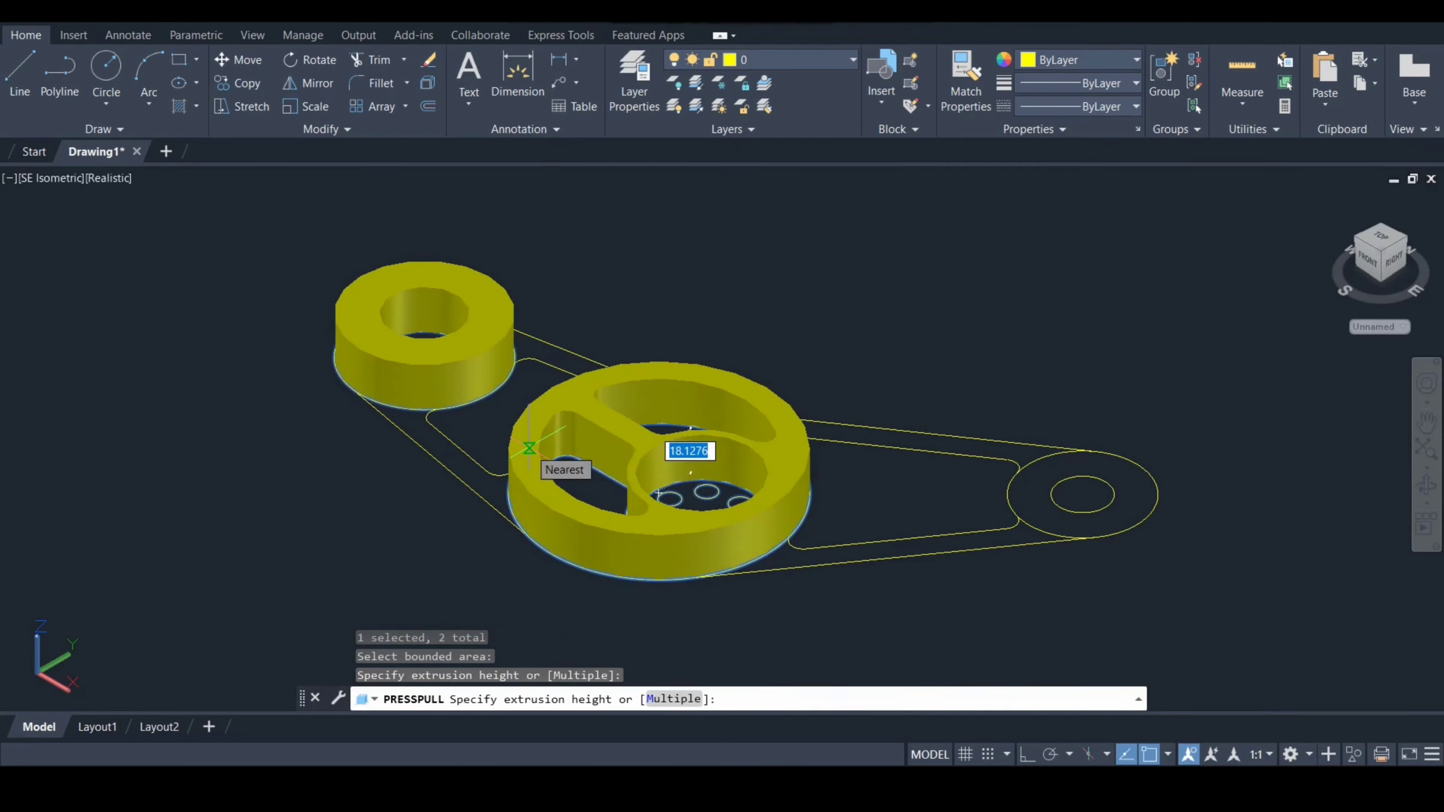
{"action": "type", "text": "20"}
{"action": "key", "text": "Return"}
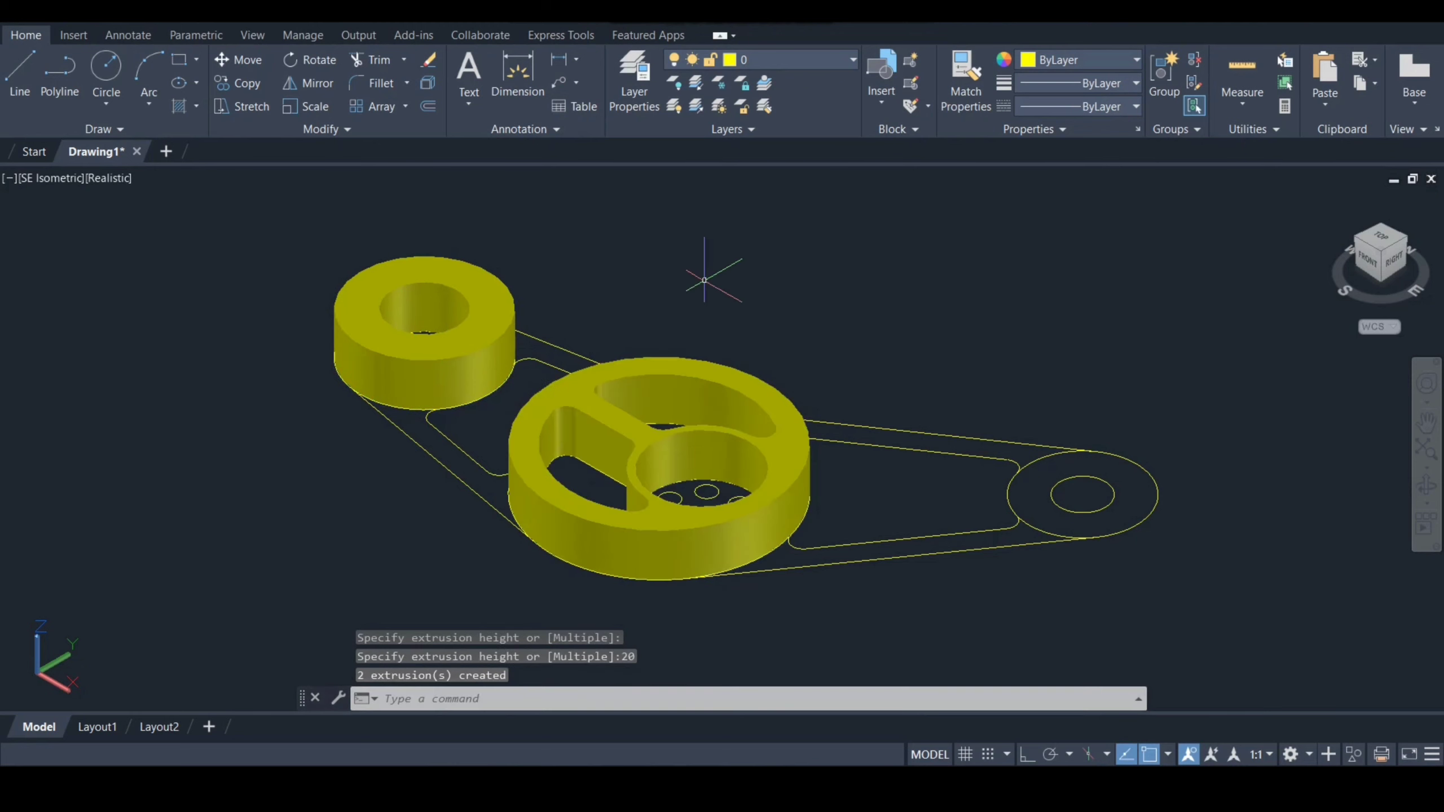
- Presspull the ring at the smaller end of the link to a height of 11
{"action": "type", "text": "p"}
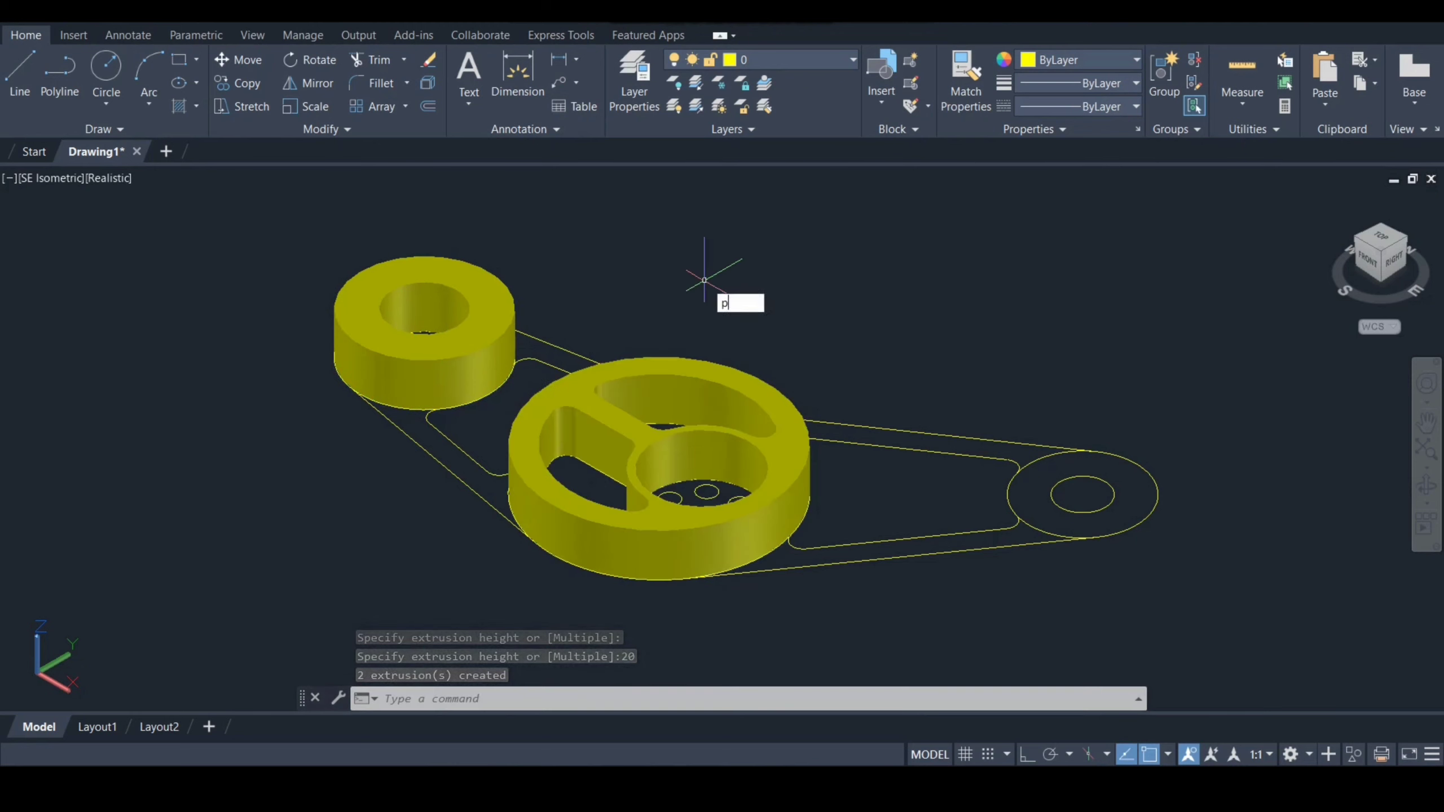
{"action": "type", "text": "r"}
{"action": "key", "text": "Return"}
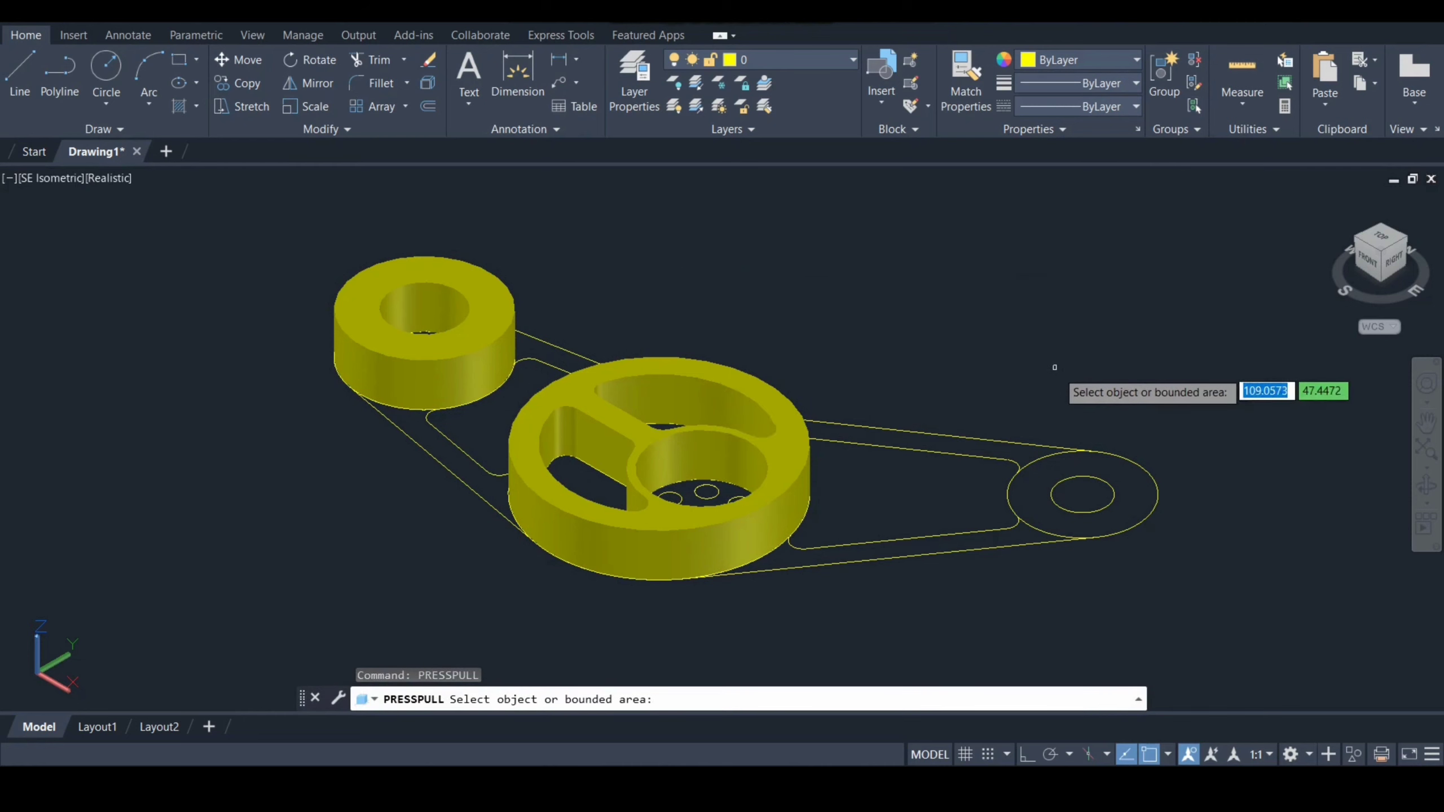
{"action": "left_click", "coordinate": [1120, 469]}
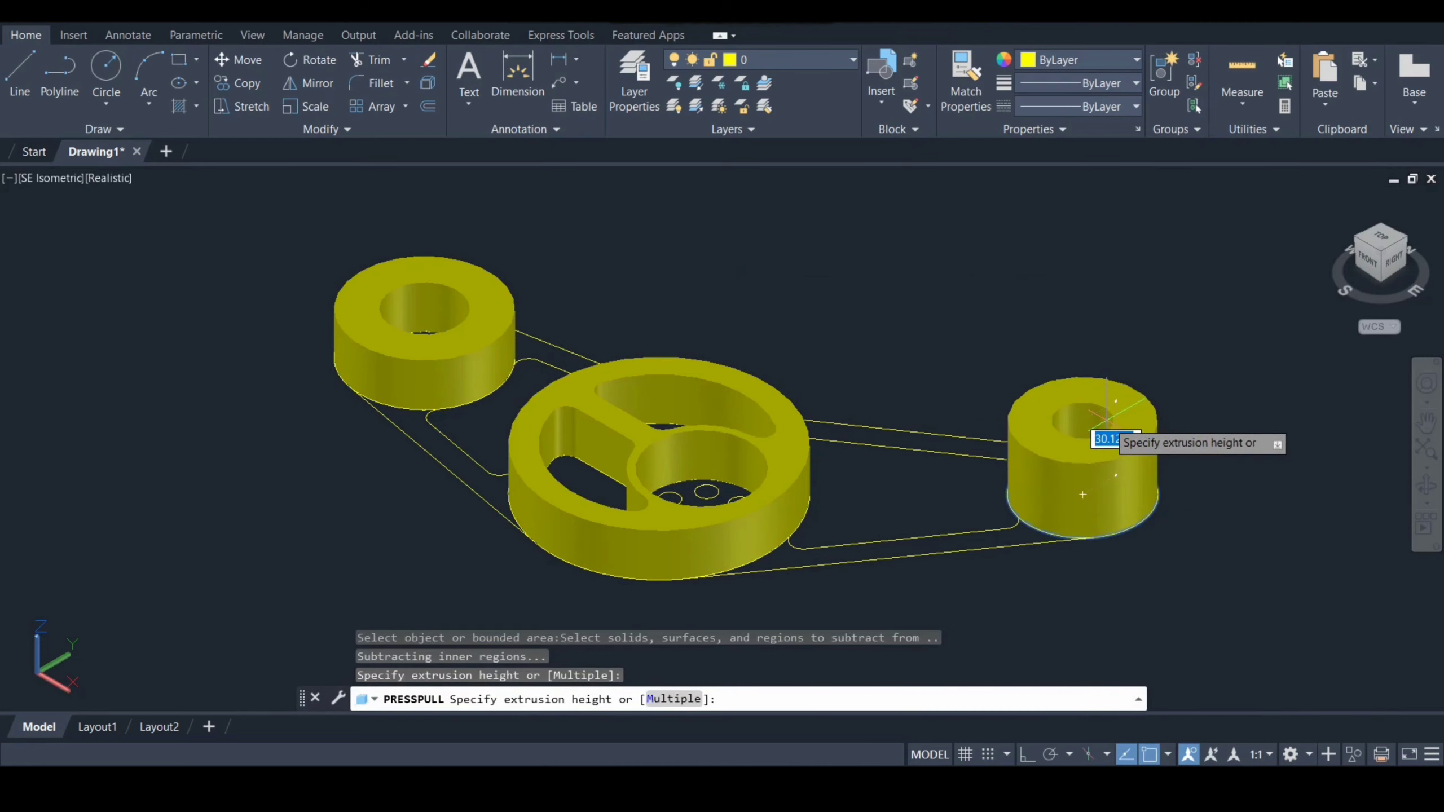
{"action": "key", "text": "Return"}
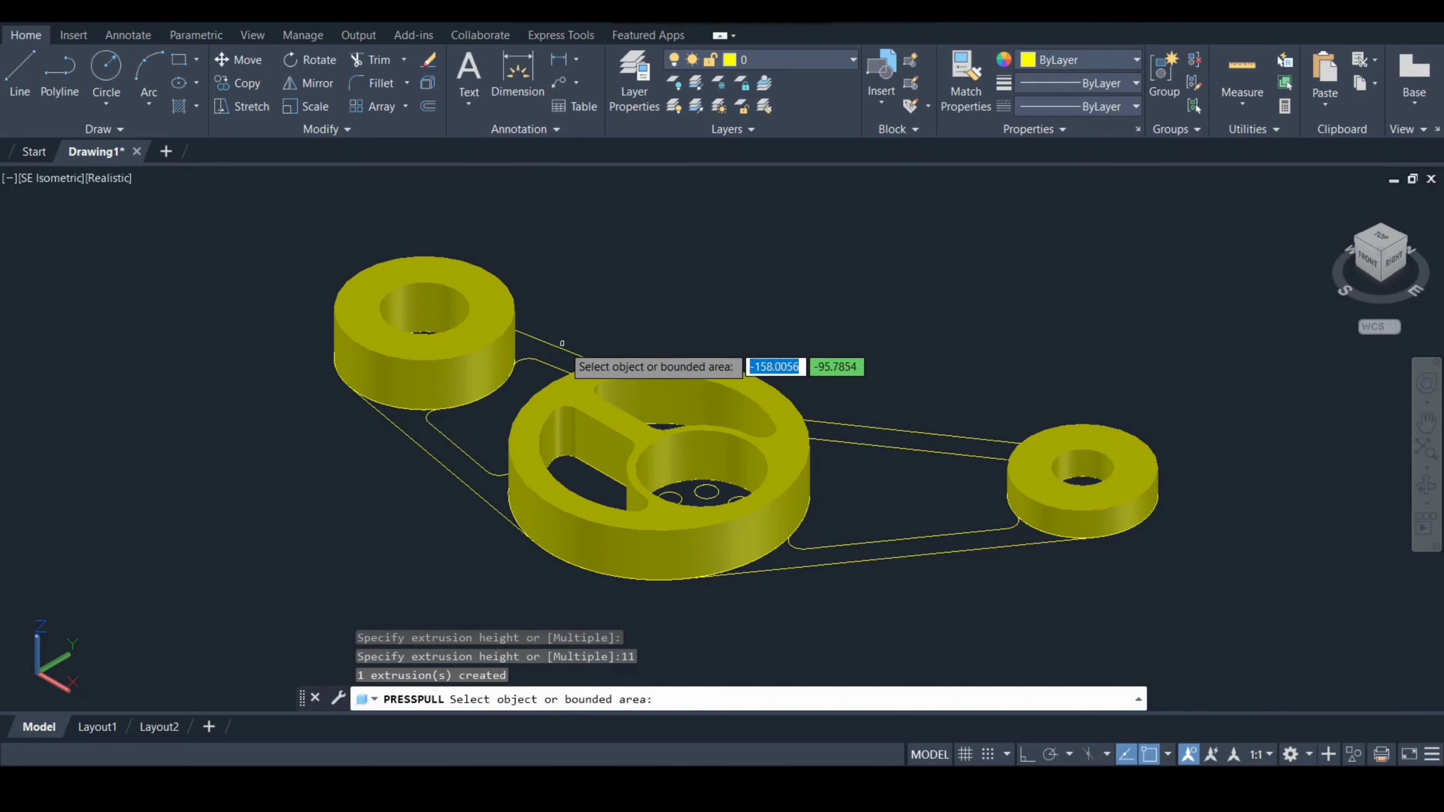
- Presspull the three rim areas along the edges of both arms together to a height of 10
{"action": "left_click", "coordinate": [556, 350]}
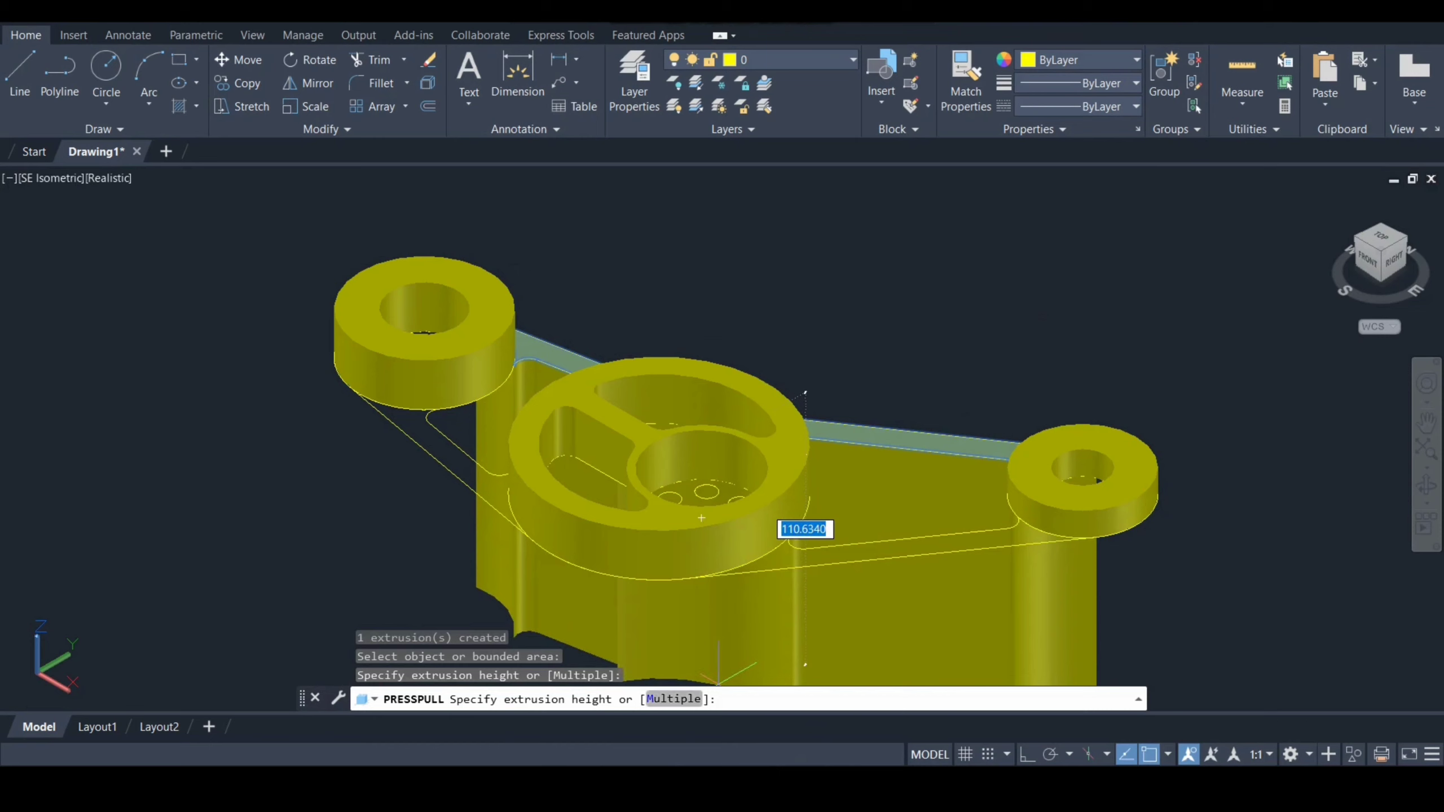
{"action": "left_click", "coordinate": [673, 699]}
{"action": "left_click", "coordinate": [432, 446]}
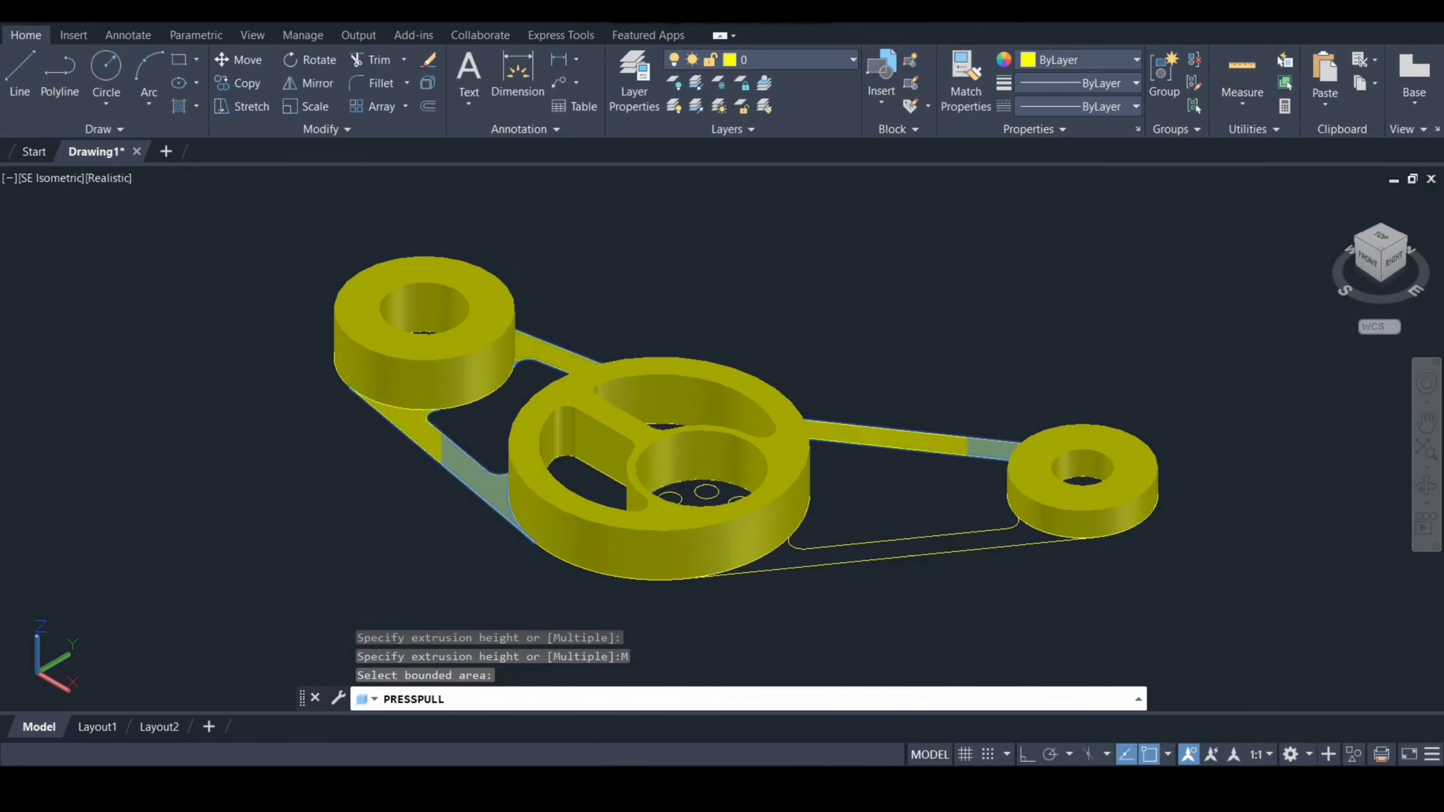
{"action": "left_click", "coordinate": [856, 543]}
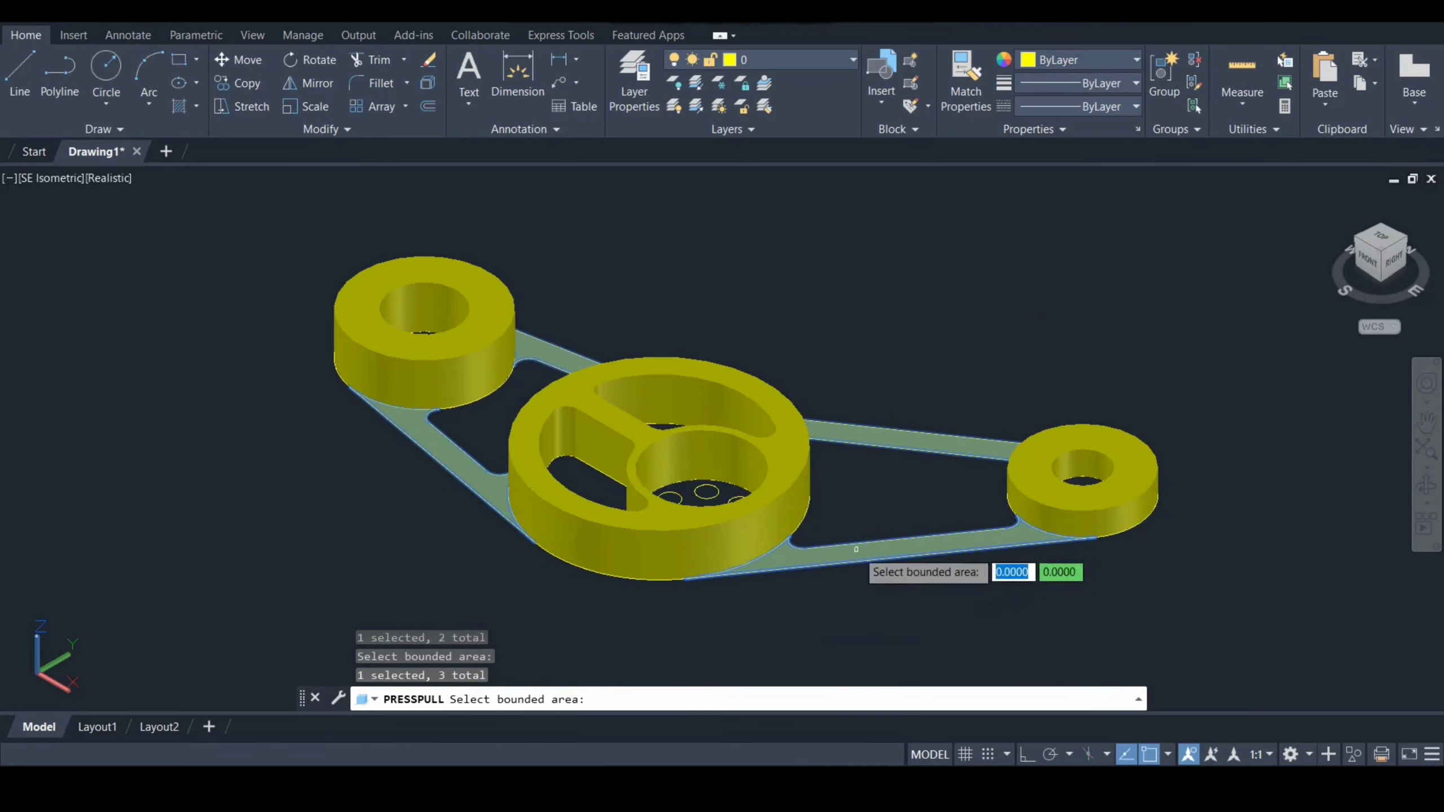
{"action": "key", "text": "Return"}
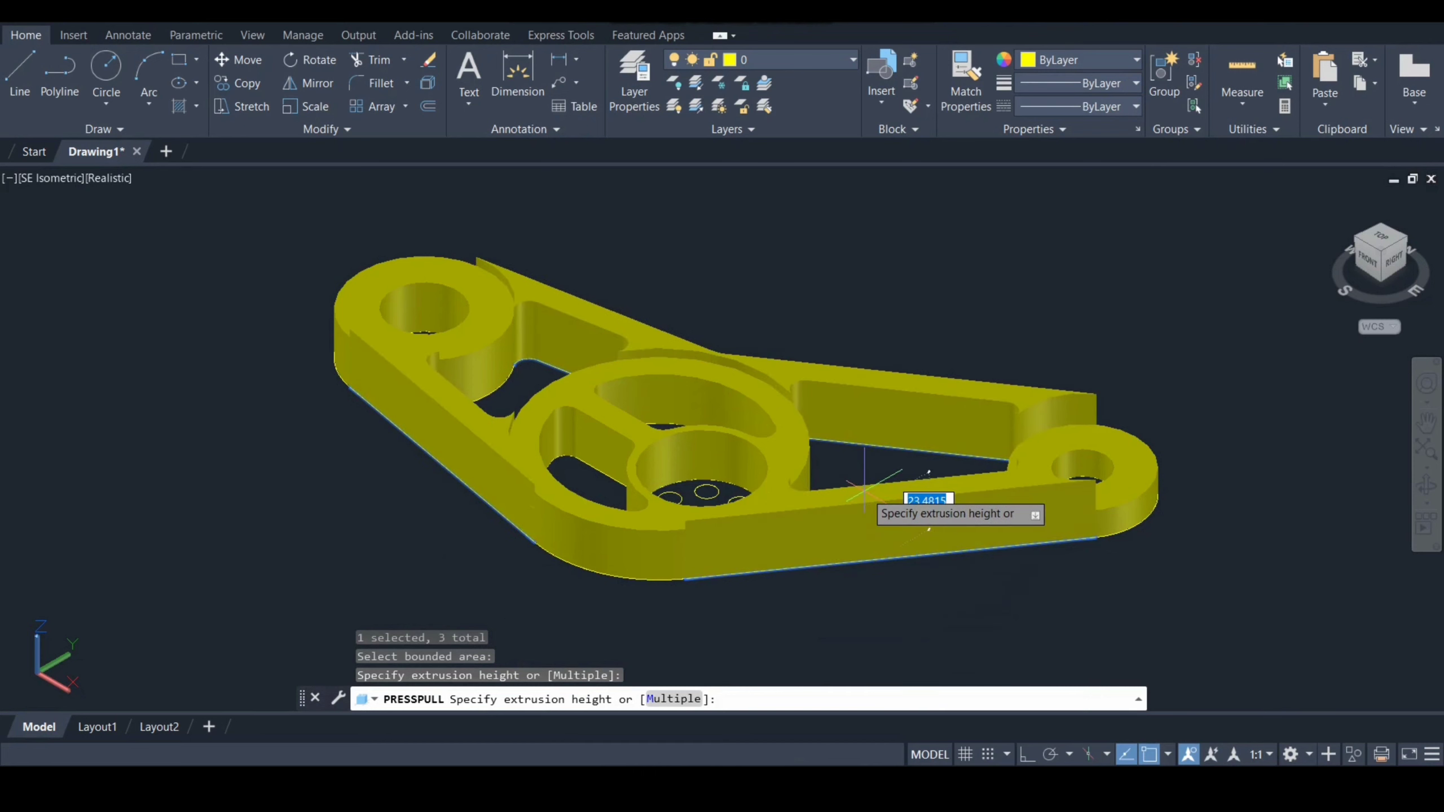
{"action": "type", "text": "10"}
{"action": "key", "text": "Return"}
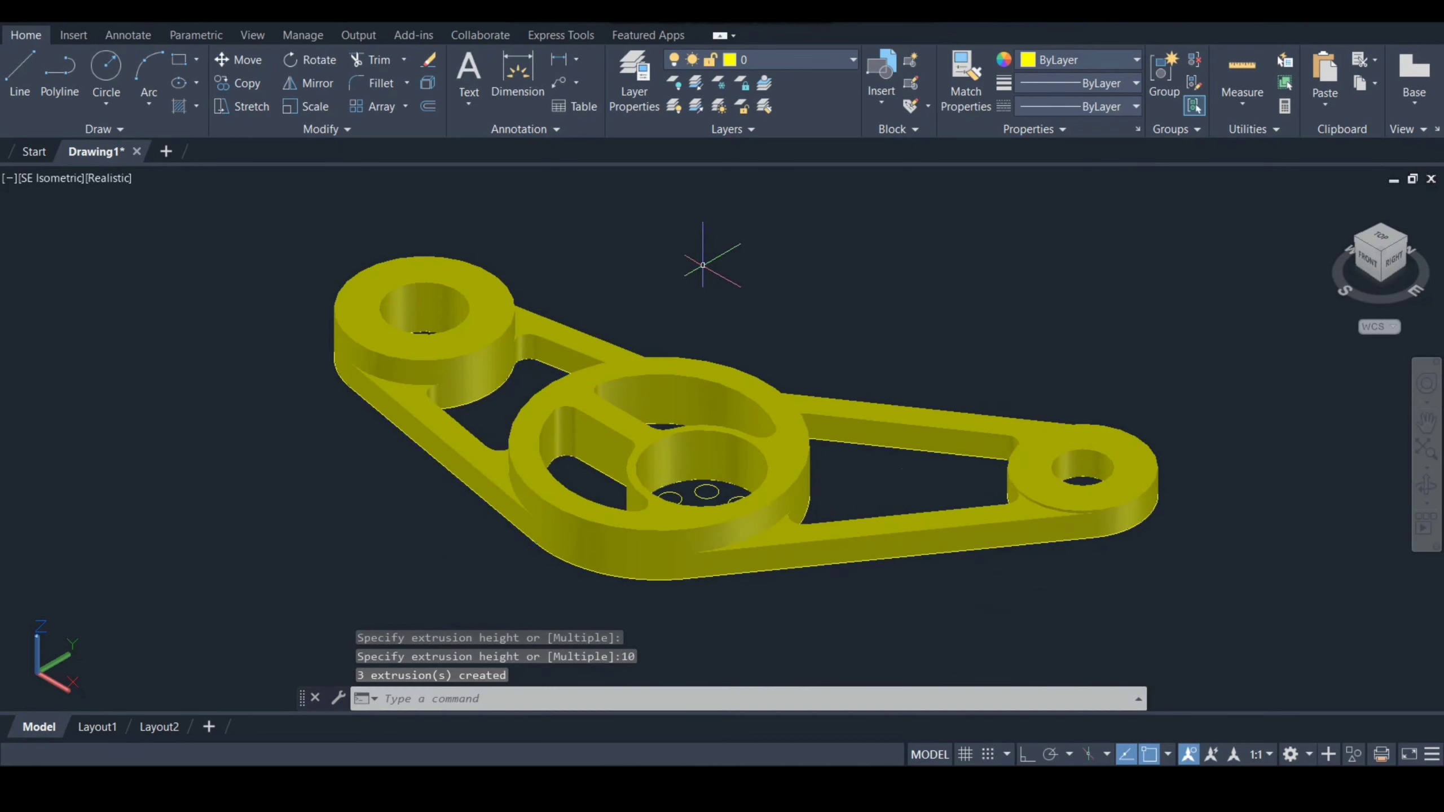
- Presspull the seven-hole disc inside the central hub to a height of 16
{"action": "type", "text": "p"}
{"action": "key", "text": "Down"}
{"action": "key", "text": "Return"}
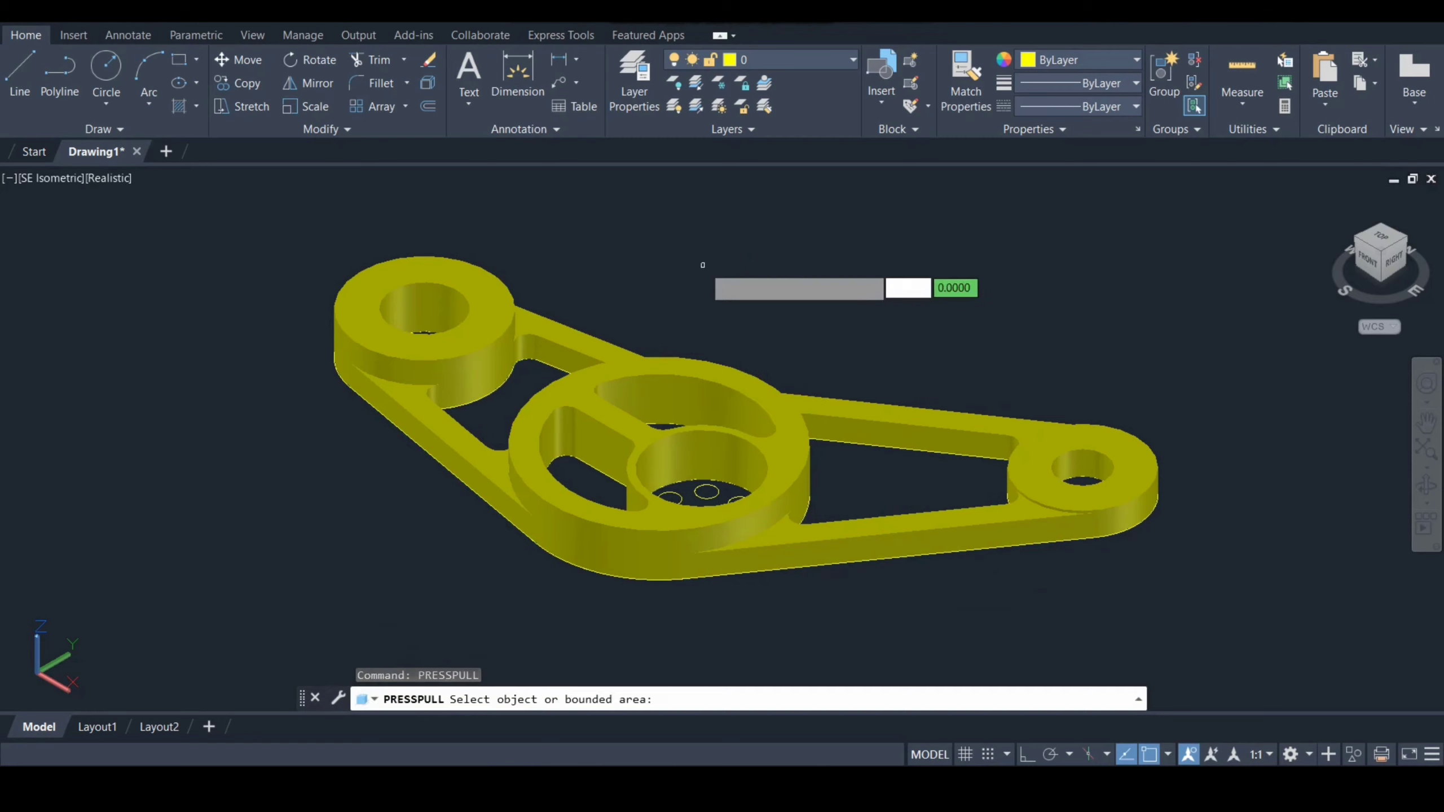
{"action": "left_click", "coordinate": [694, 491]}
{"action": "left_click", "coordinate": [707, 491]}
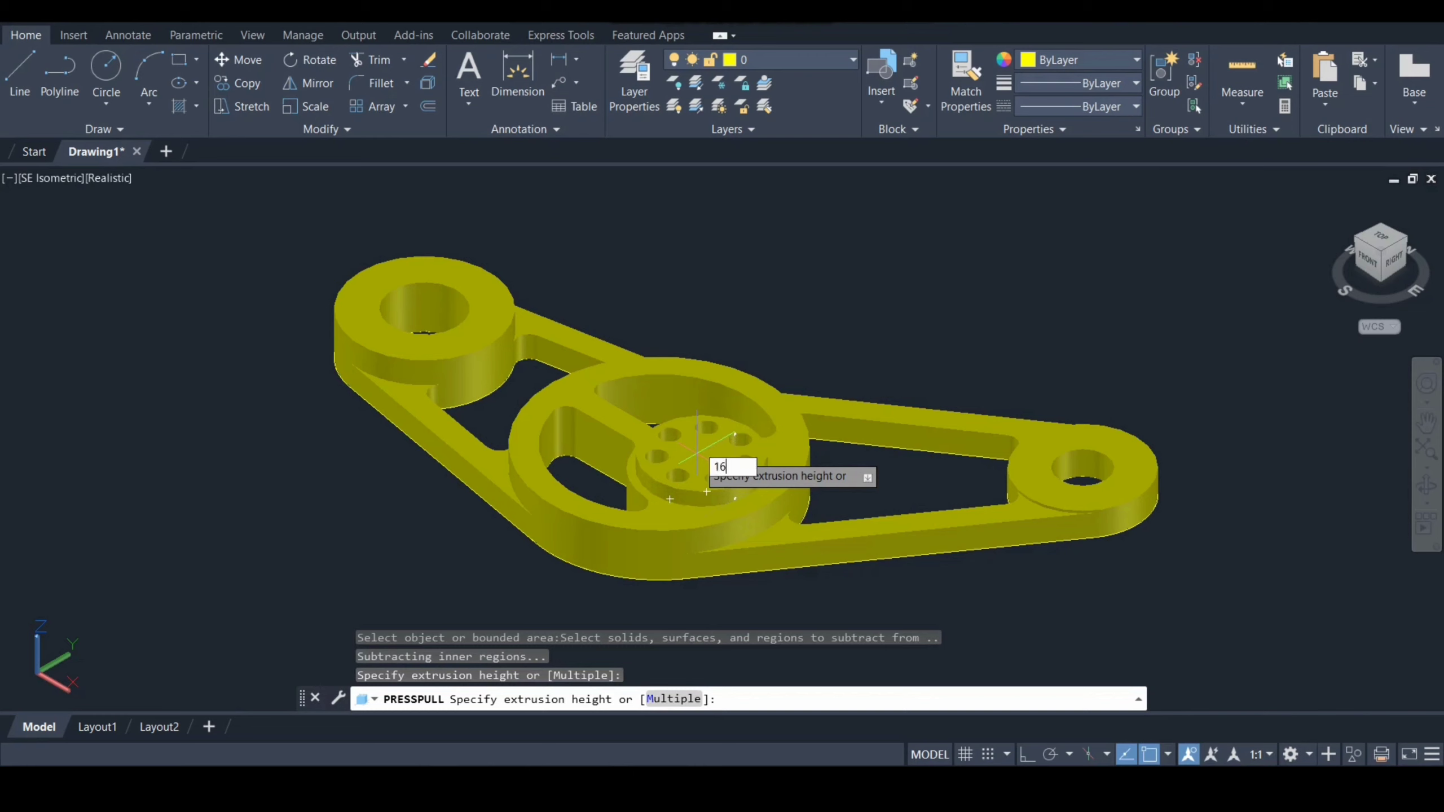
{"action": "key", "text": "Return"}
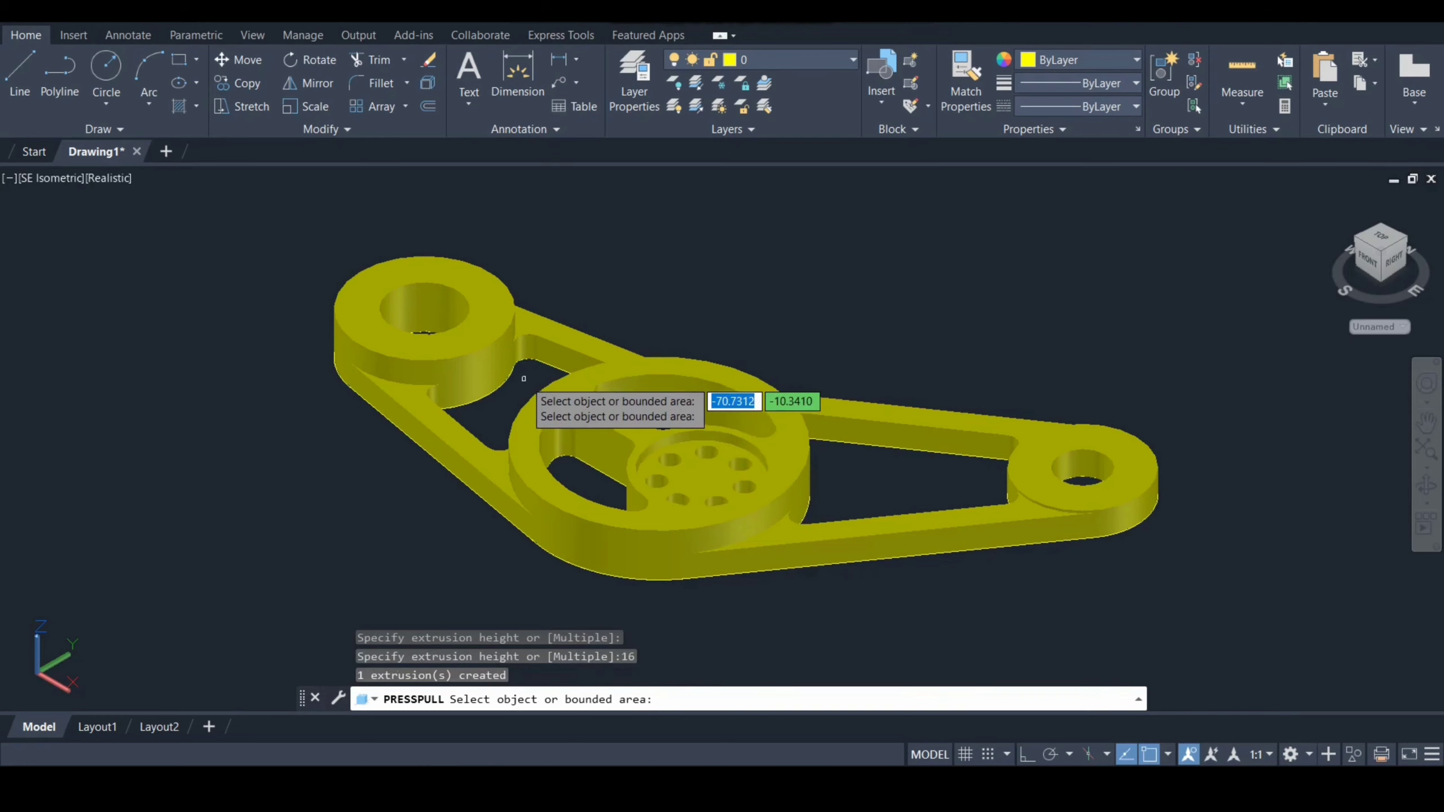
- Presspull the two open pocket areas inside the shorter and longer arms together to a height of 5
{"action": "left_click", "coordinate": [523, 379]}
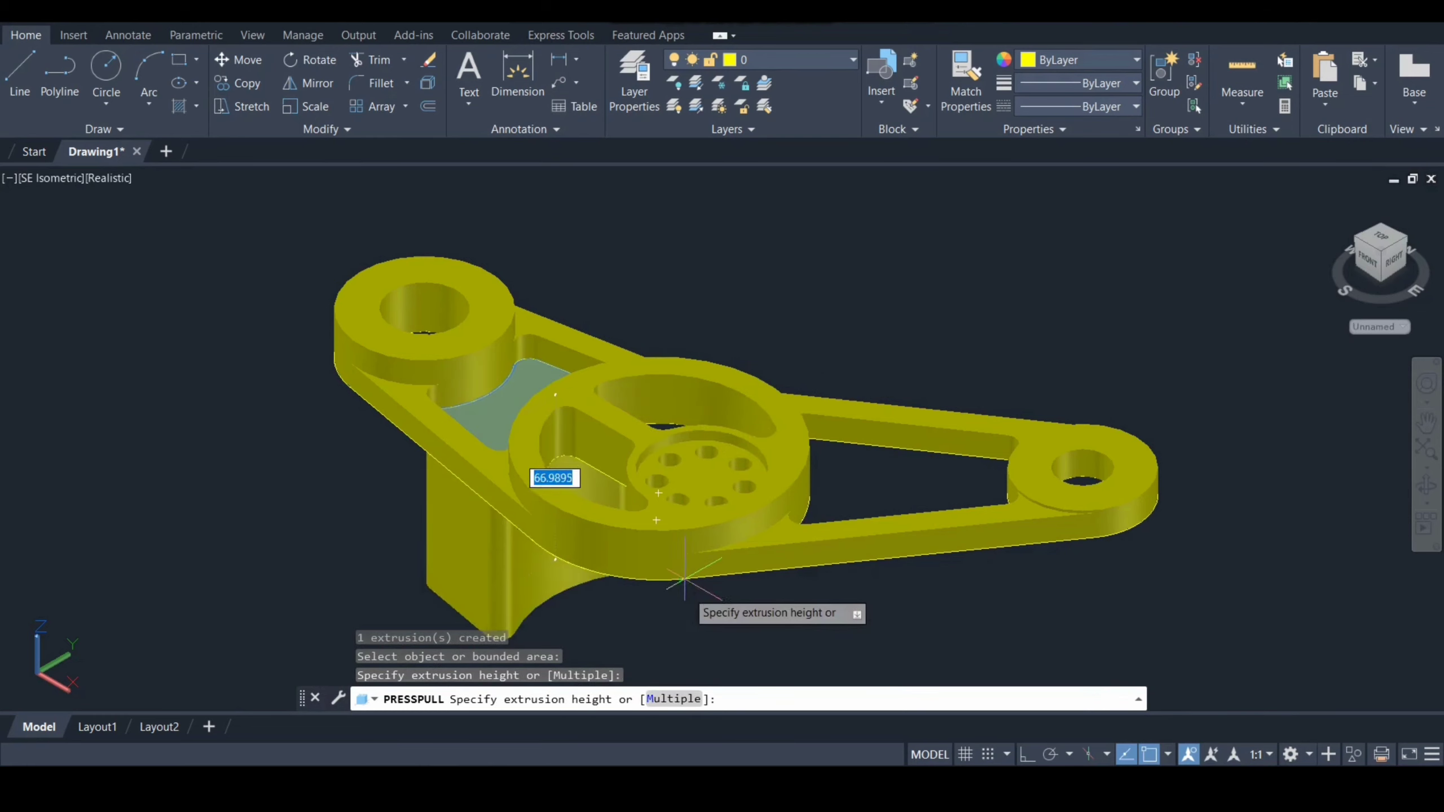
{"action": "type", "text": "M"}
{"action": "key", "text": "Return"}
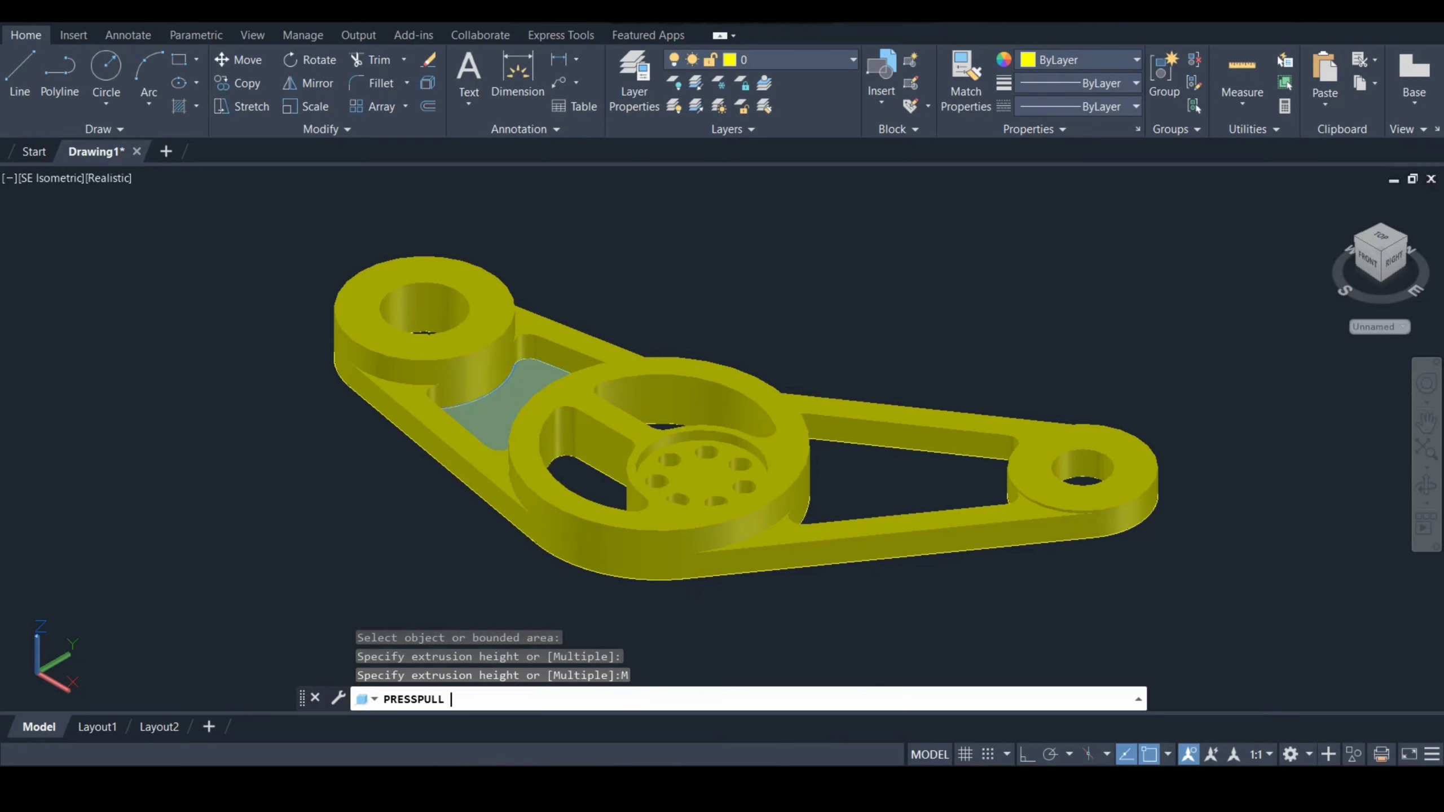
{"action": "left_click", "coordinate": [864, 483]}
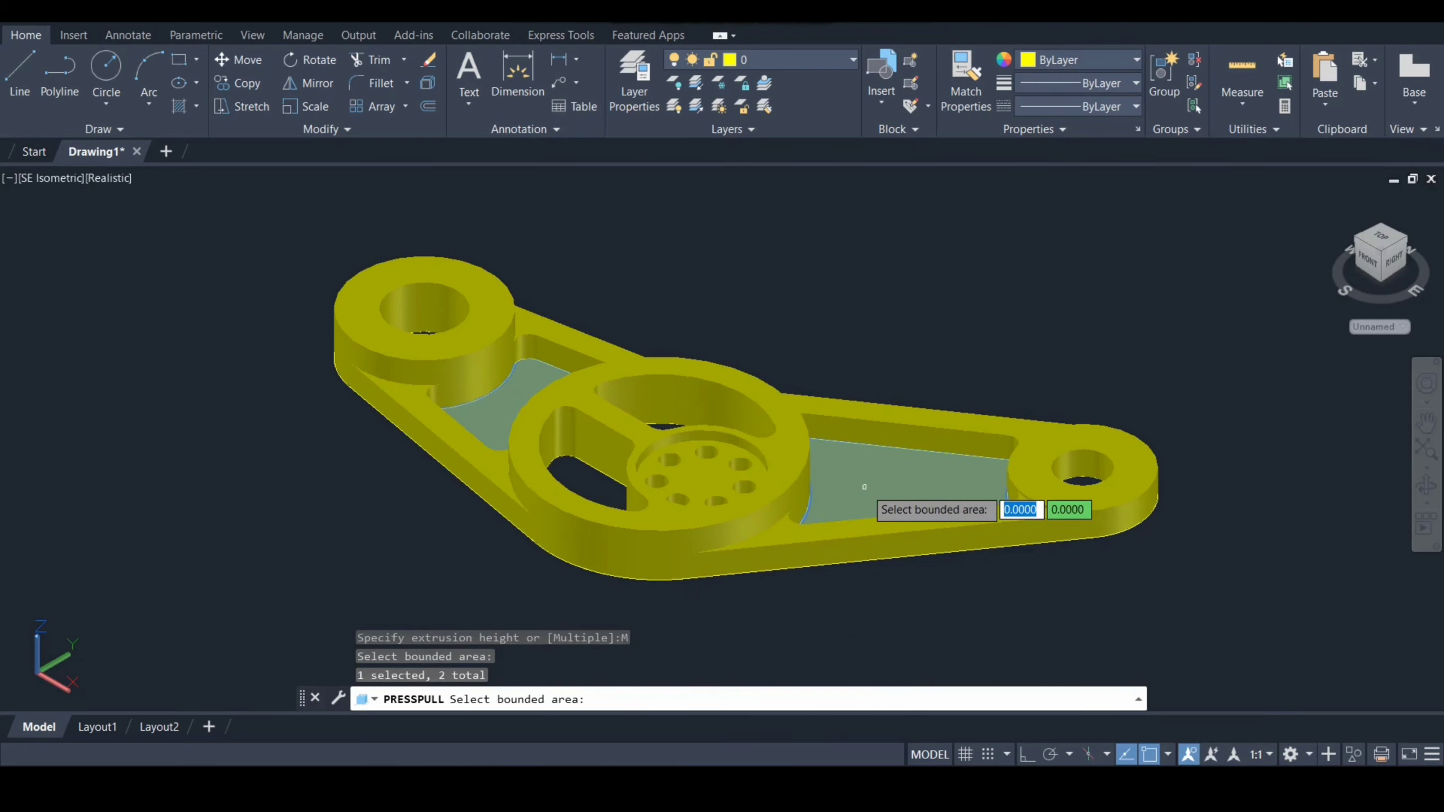
{"action": "key", "text": "Return"}
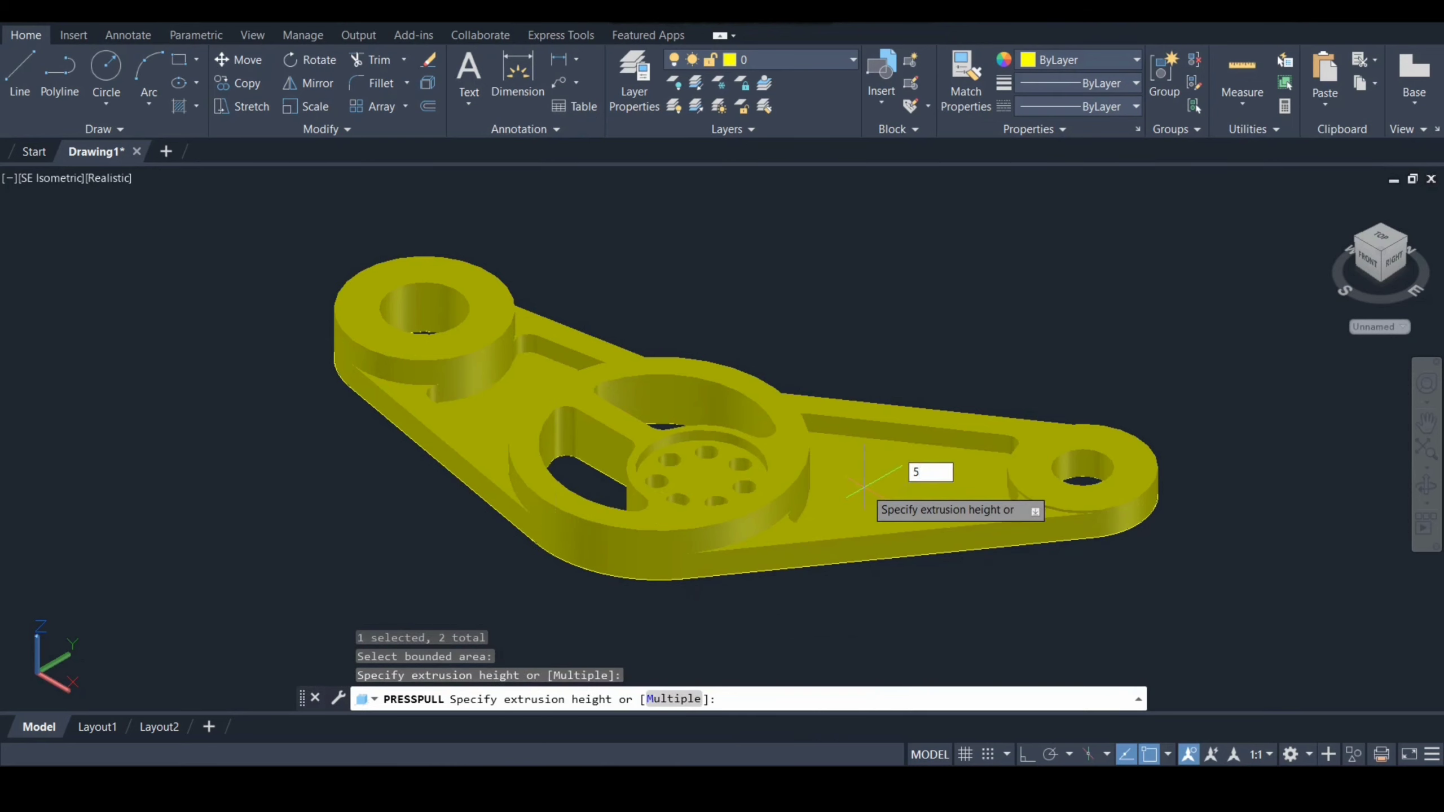
{"action": "key", "text": "Return"}
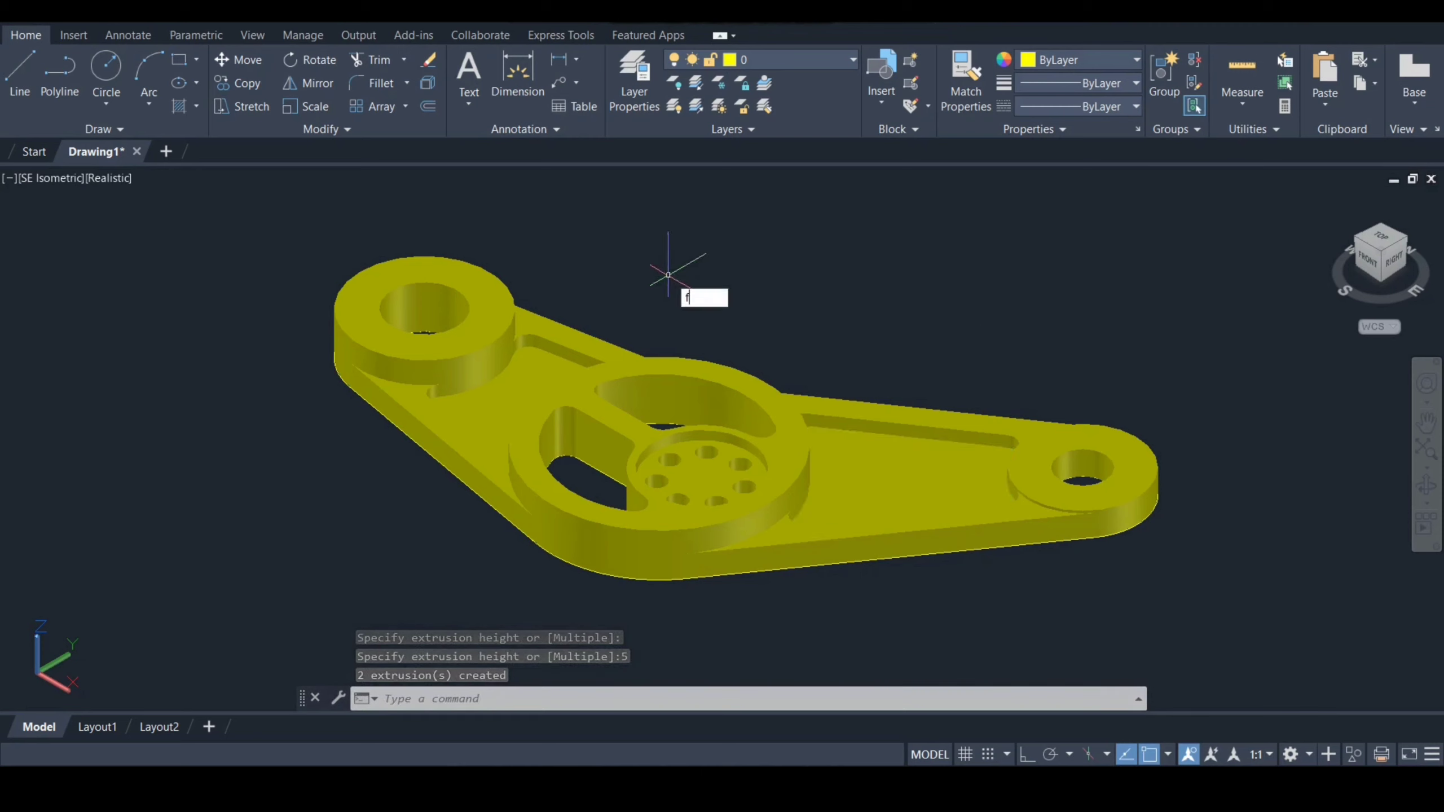
- Fillet the edge chain around the longer arm's pocket floor with a radius of 2
{"action": "type", "text": "f"}
{"action": "key", "text": "Return"}
{"action": "type", "text": "r"}
{"action": "key", "text": "Return"}
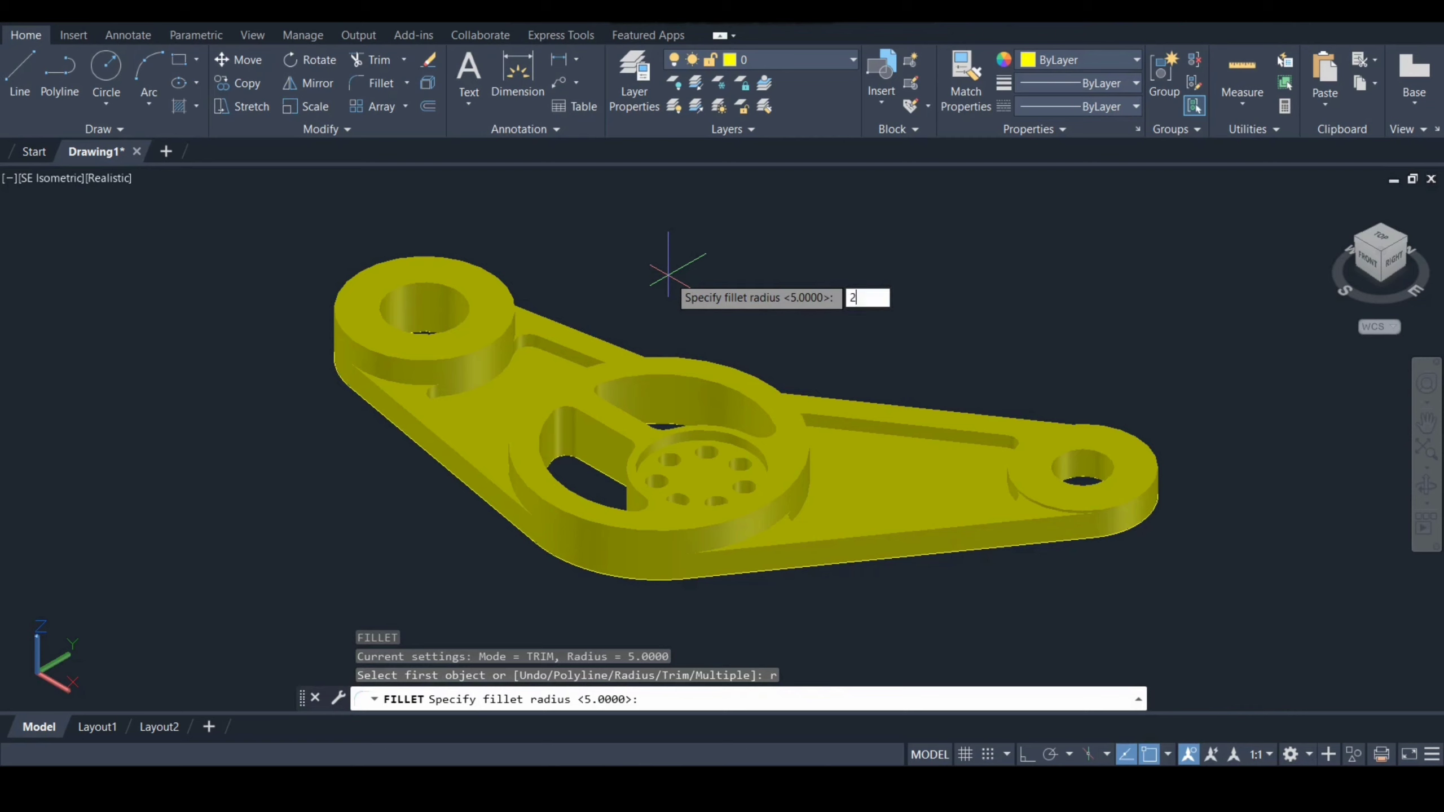
{"action": "key", "text": "Return"}
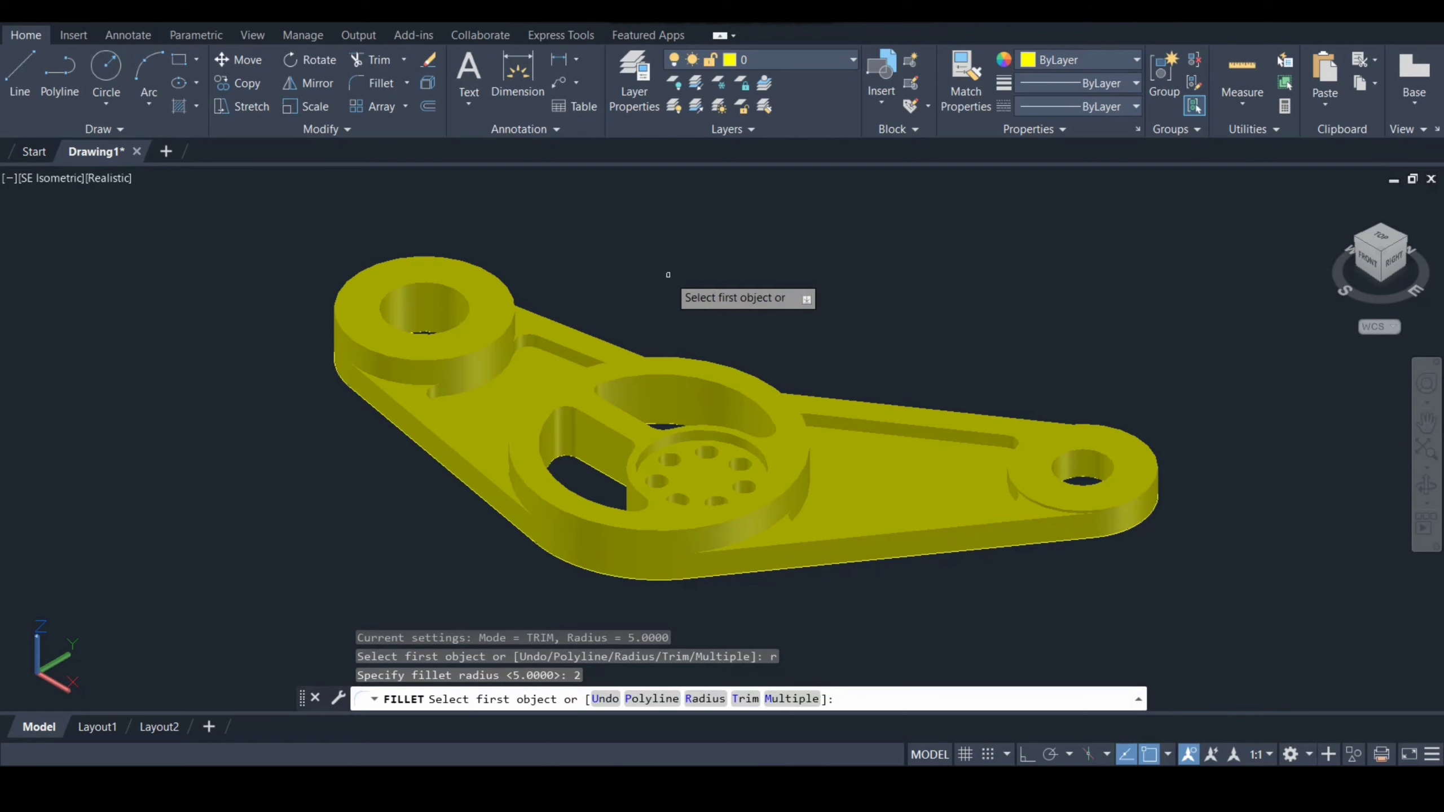
{"action": "left_click", "coordinate": [878, 436]}
{"action": "key", "text": "Return"}
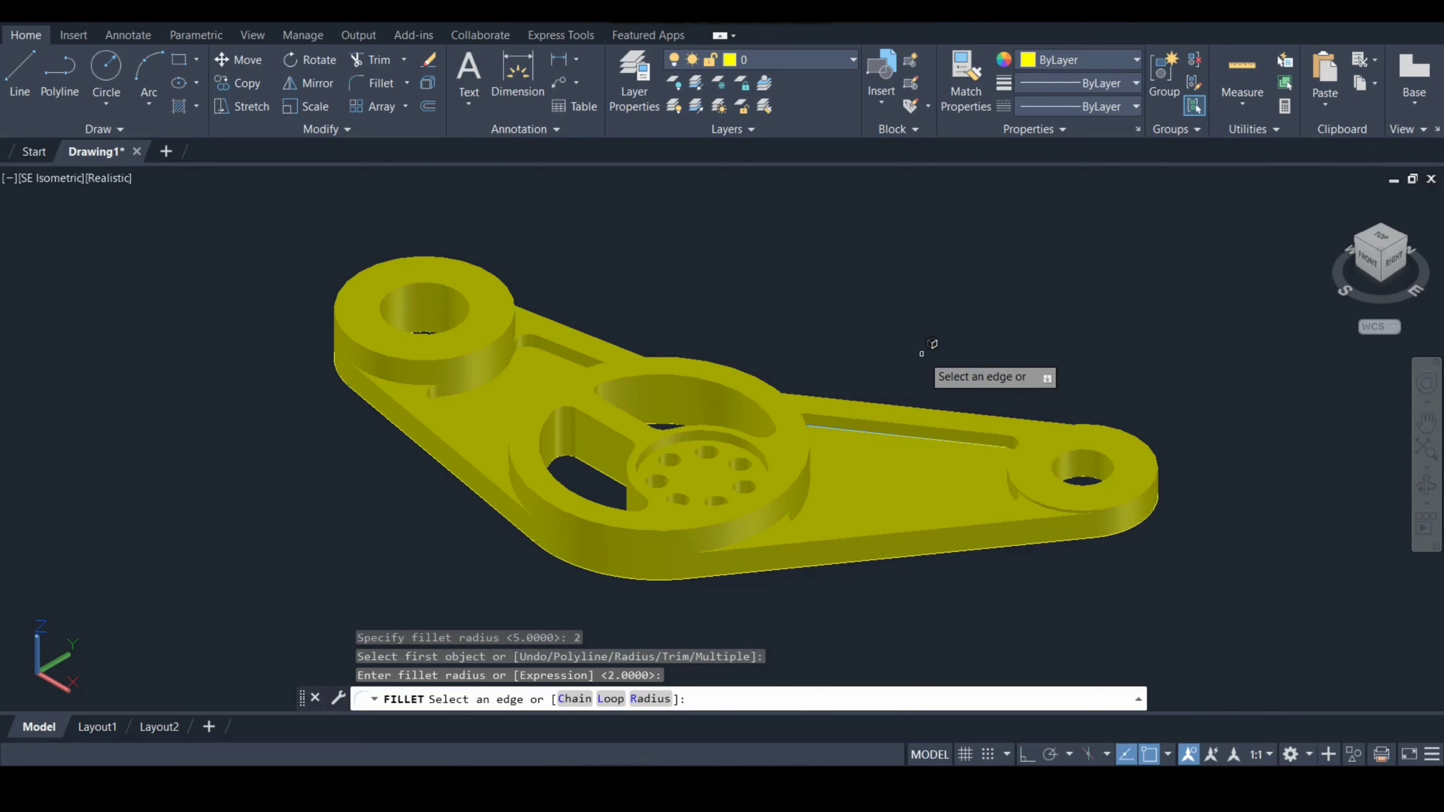
{"action": "type", "text": "ch"}
{"action": "key", "text": "Return"}
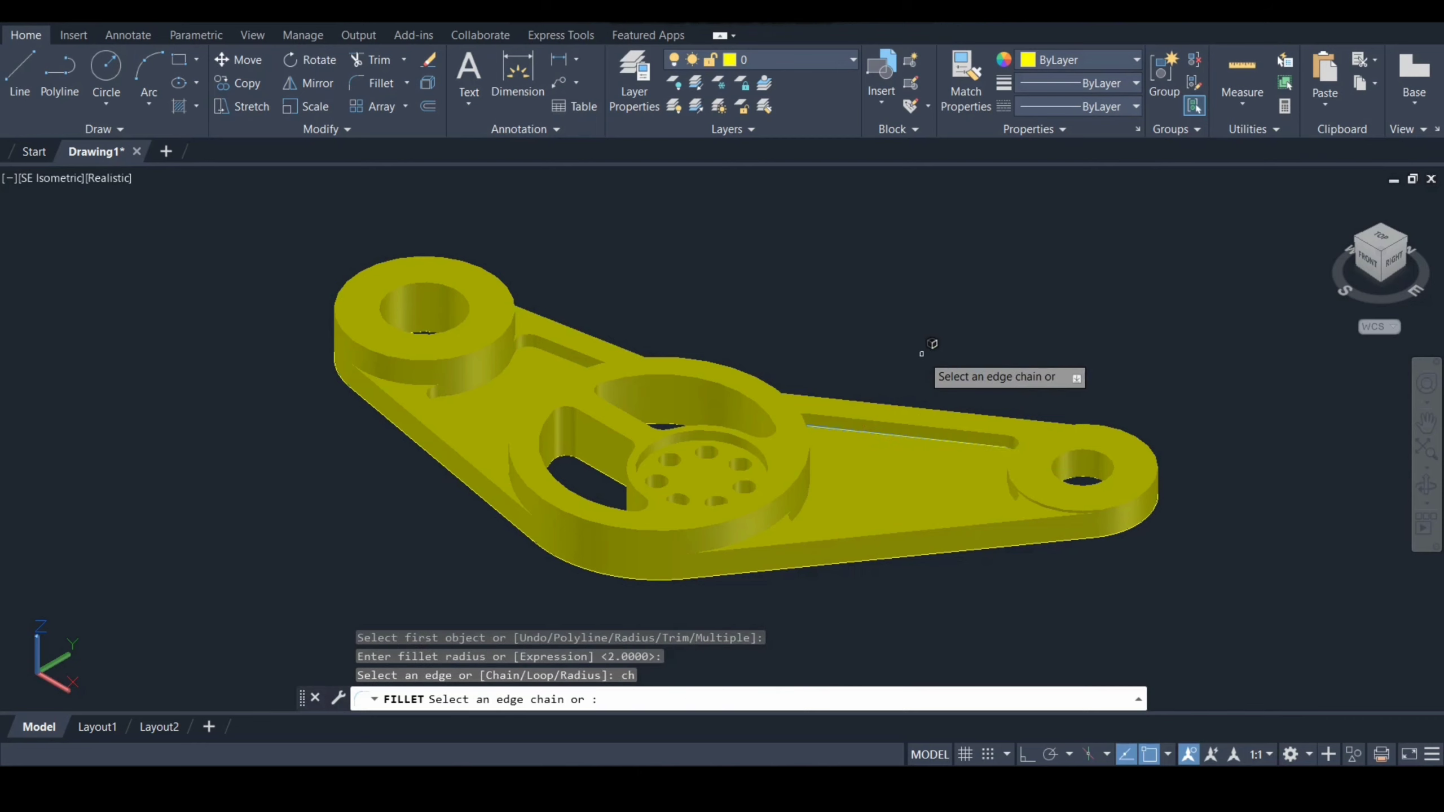
{"action": "left_click", "coordinate": [1022, 484]}
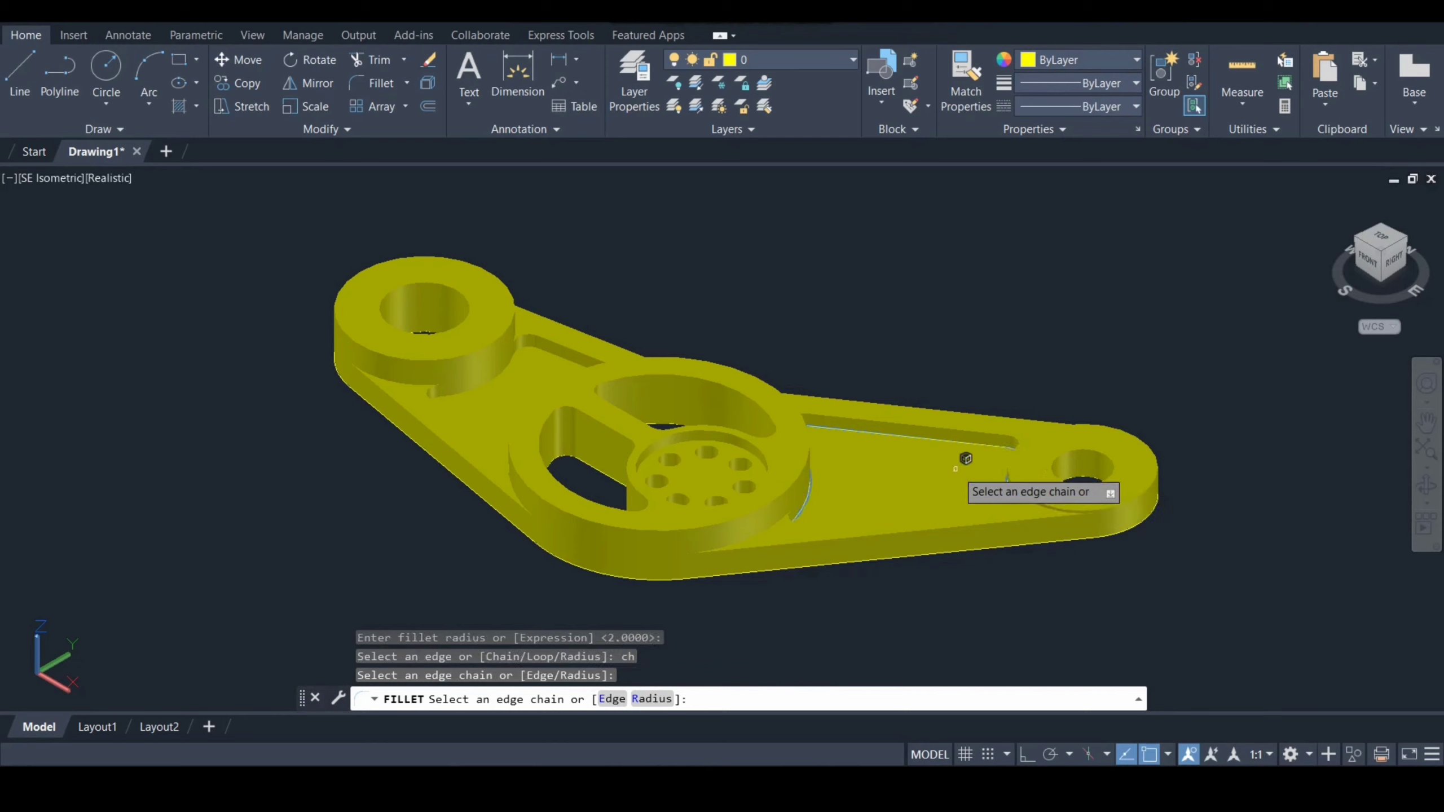
{"action": "key", "text": "Return"}
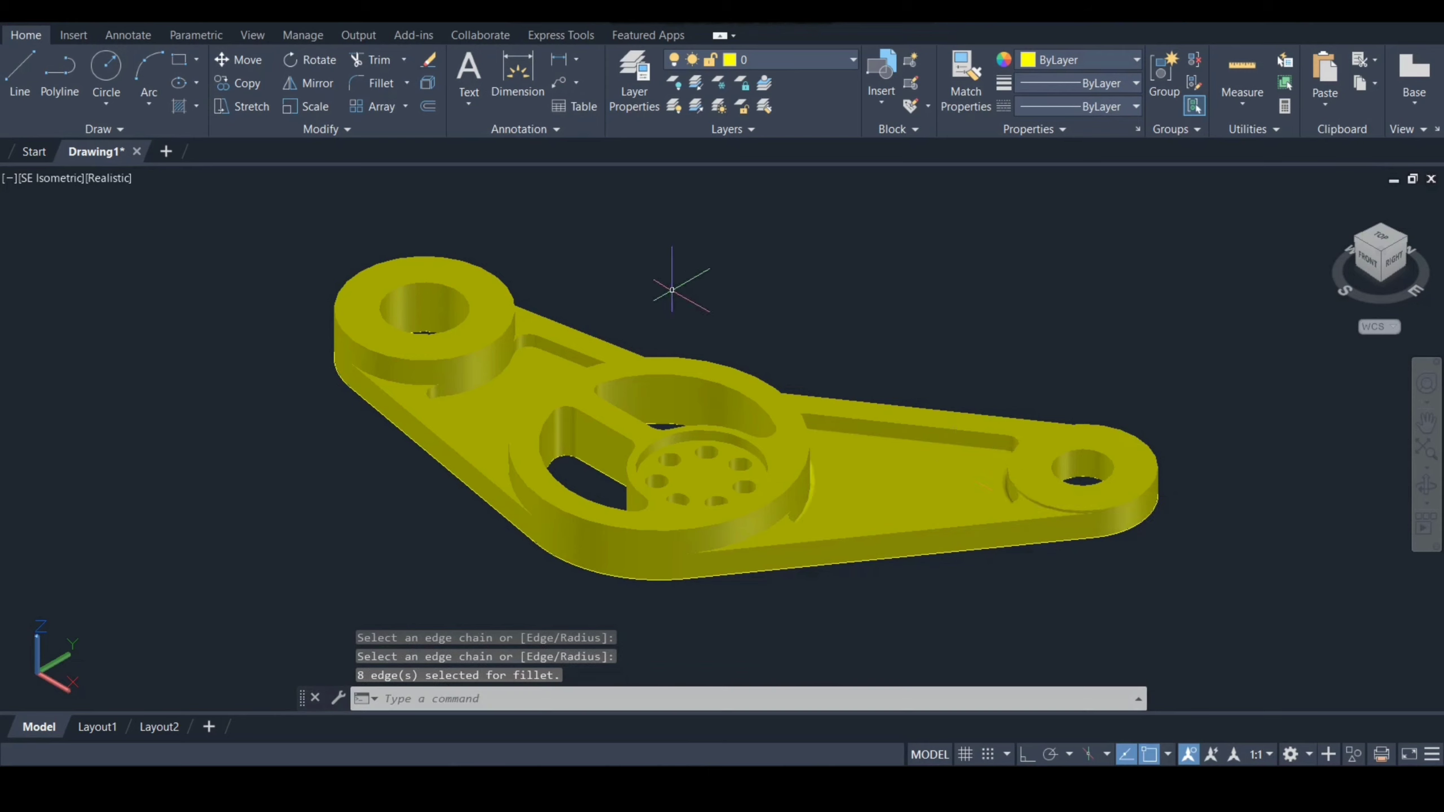
- Fillet the edge chain around the shorter arm's pocket floor with a radius of 2
{"action": "key", "text": "Return"}
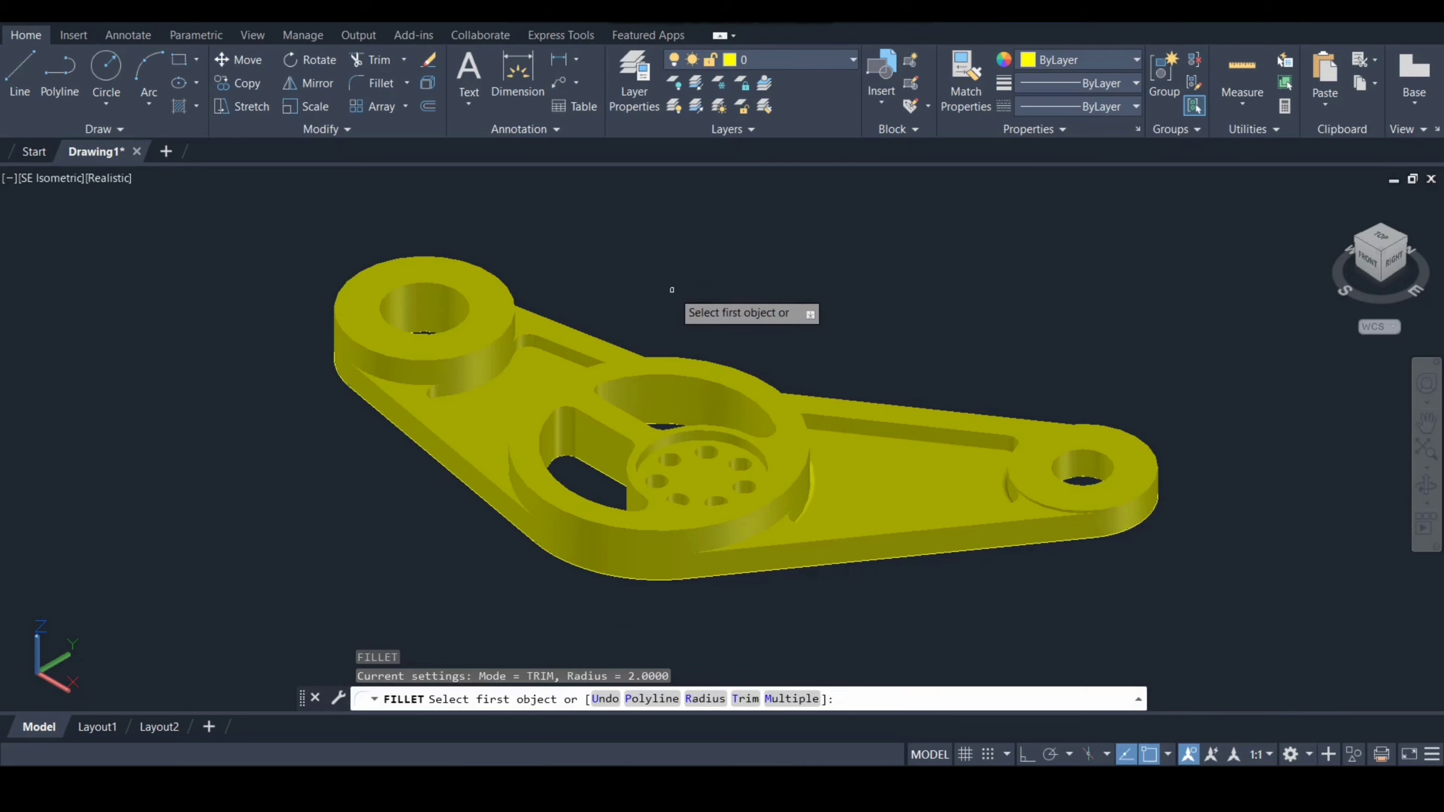
{"action": "type", "text": "r"}
{"action": "key", "text": "Return"}
{"action": "type", "text": "2"}
{"action": "key", "text": "Return"}
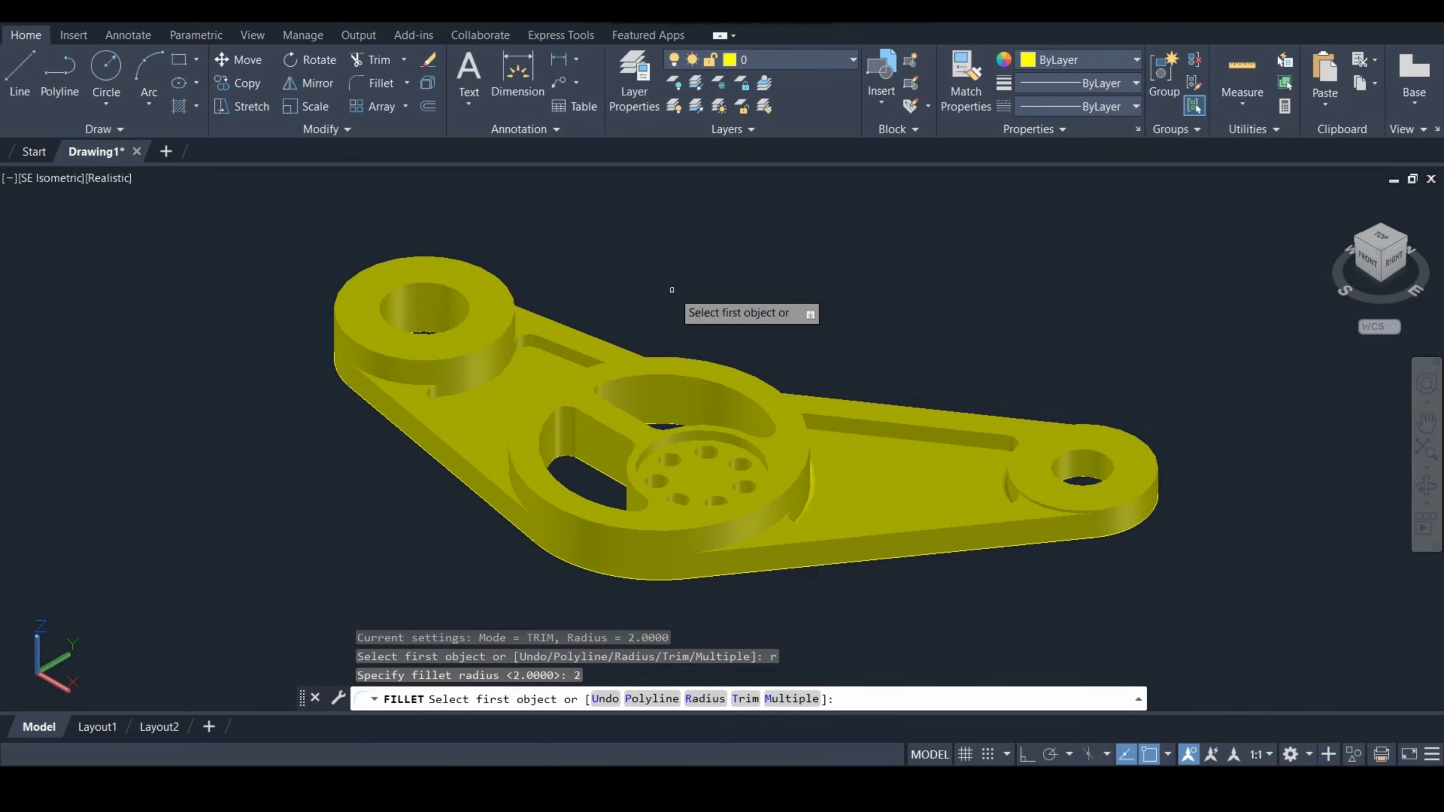
{"action": "left_click", "coordinate": [554, 342]}
{"action": "key", "text": "Return"}
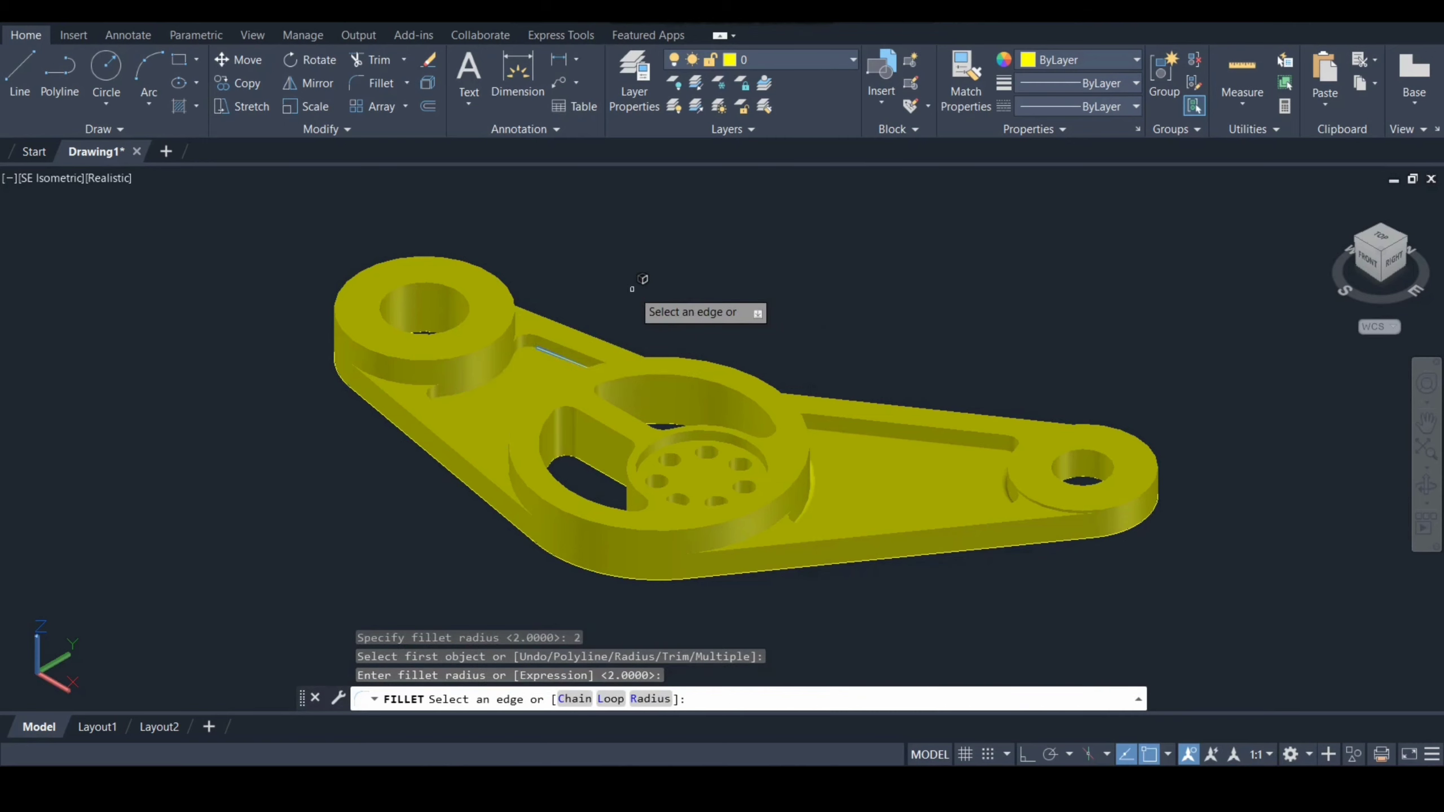
{"action": "type", "text": "ch"}
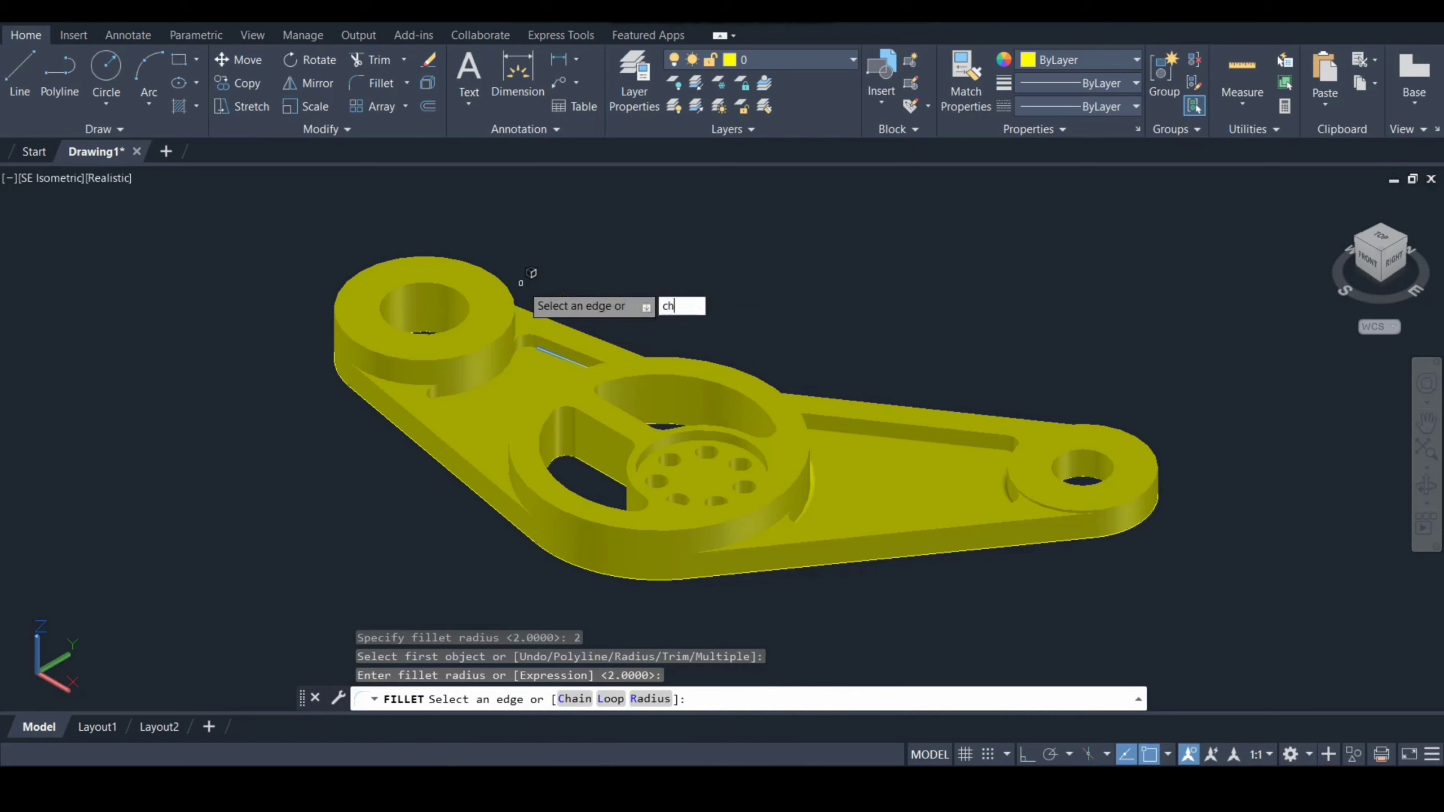
{"action": "key", "text": "Return"}
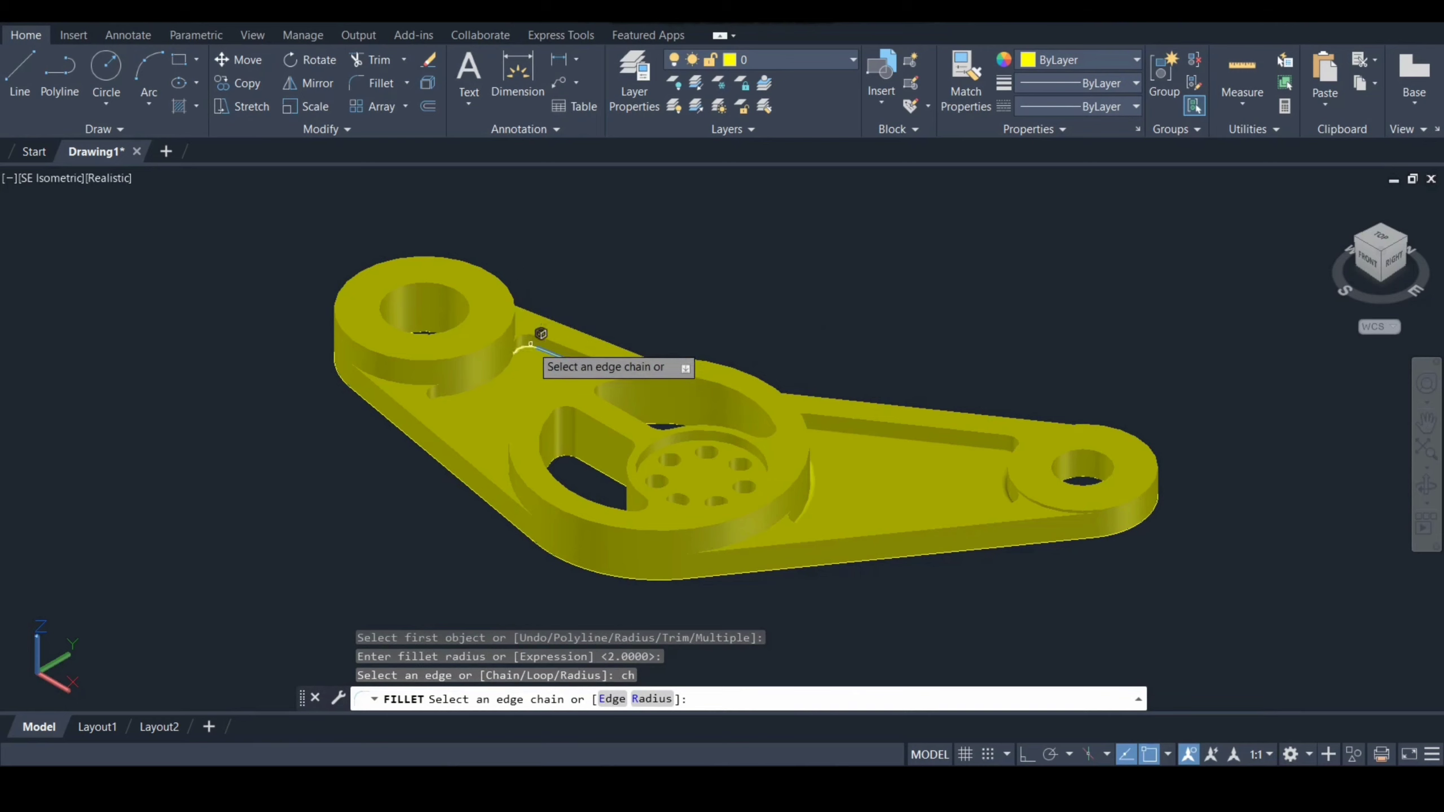
{"action": "left_click", "coordinate": [537, 349]}
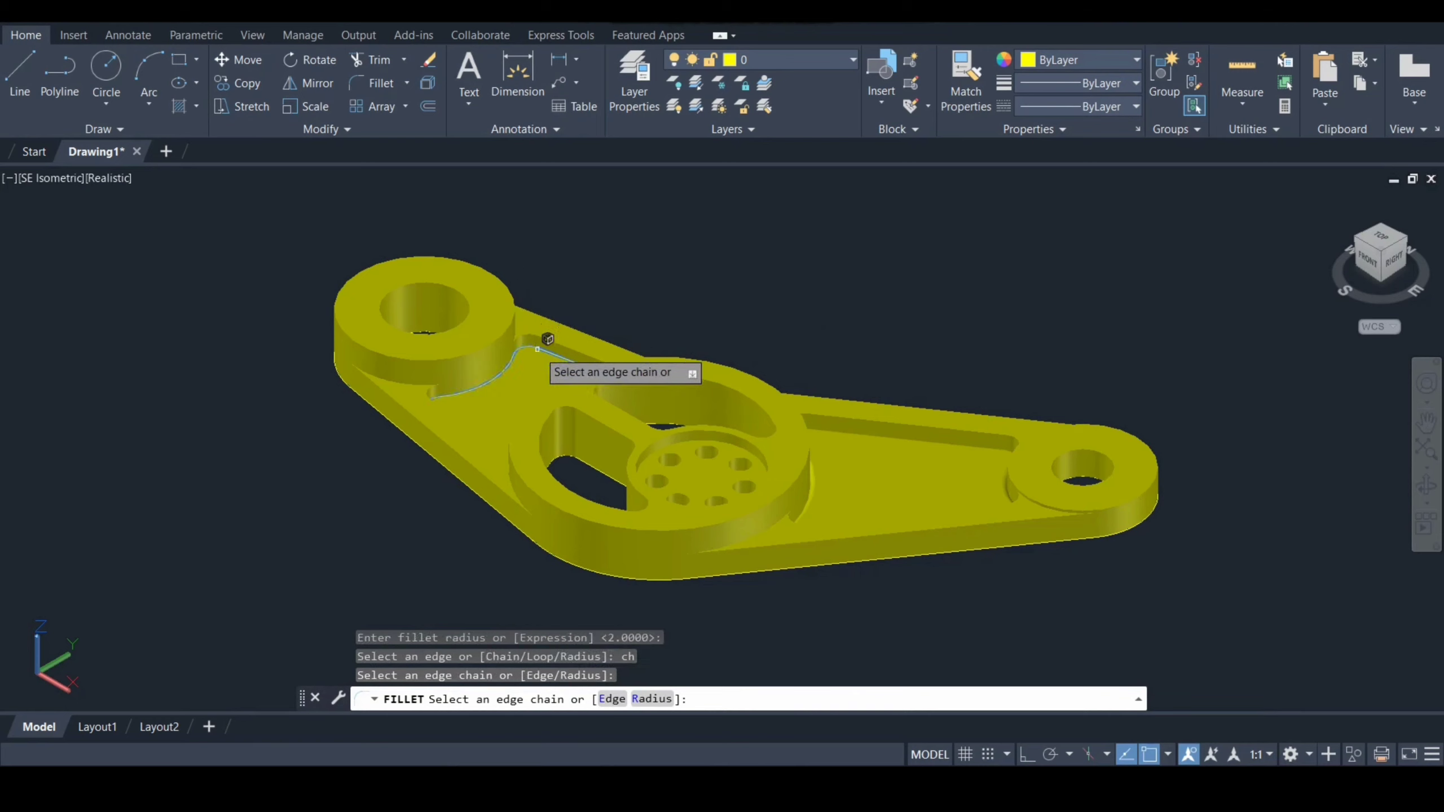
{"action": "key", "text": "Return"}
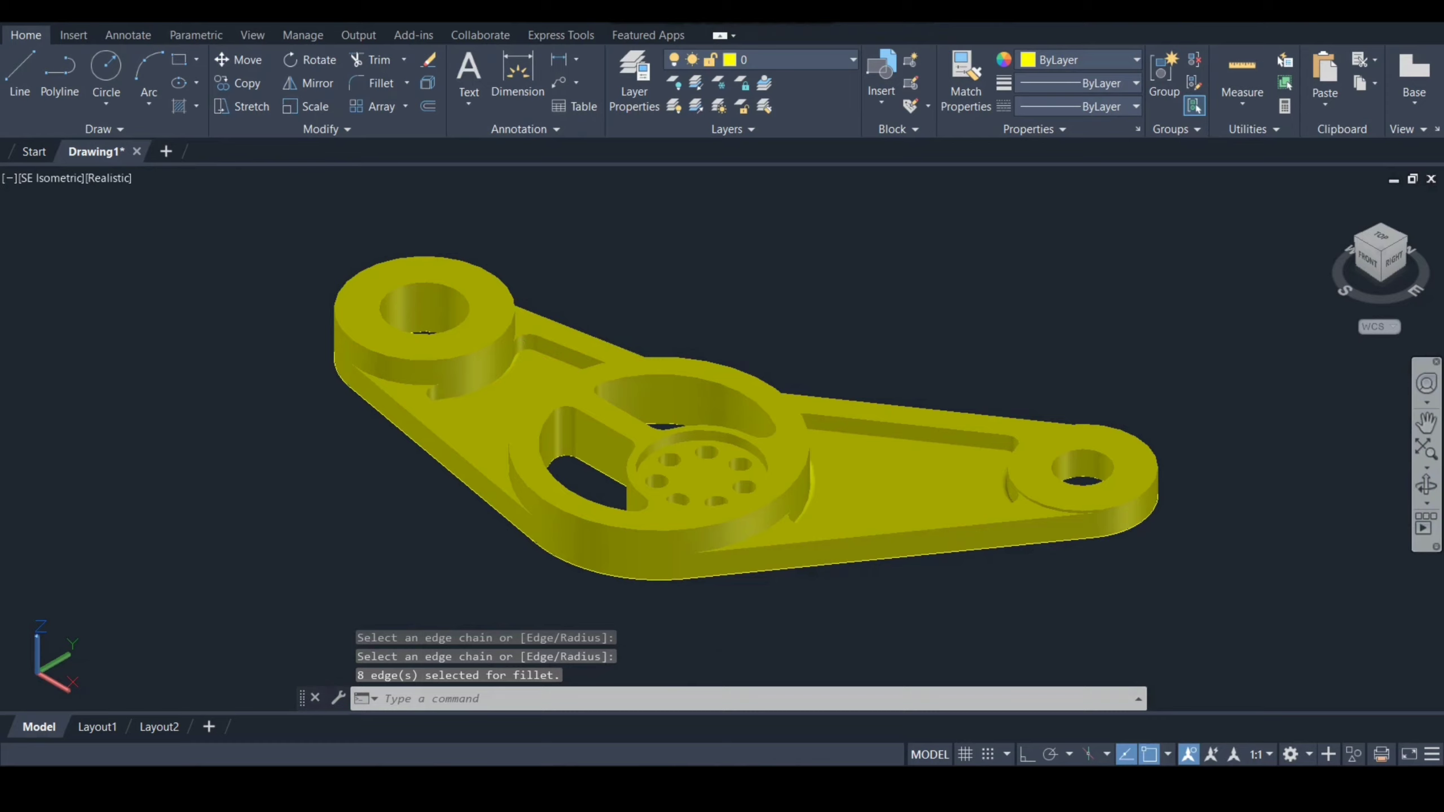
- Orbit around the link to examine the whole model and its filleted pockets from the back side
{"action": "left_click", "coordinate": [1426, 486]}
{"action": "left_click_drag", "start_coordinate": [697, 479], "coordinate": [749, 503]}
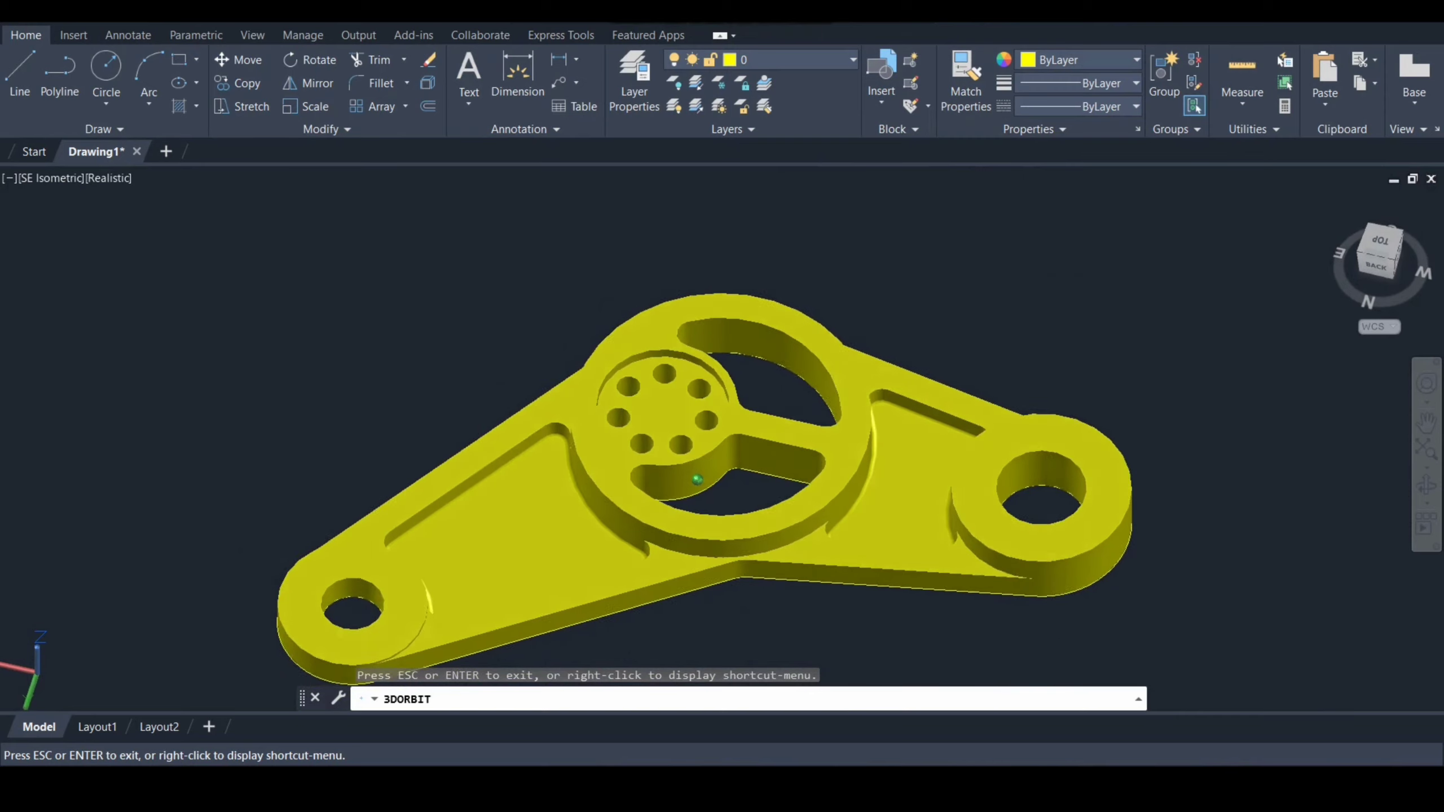
{"action": "key", "text": "Escape"}
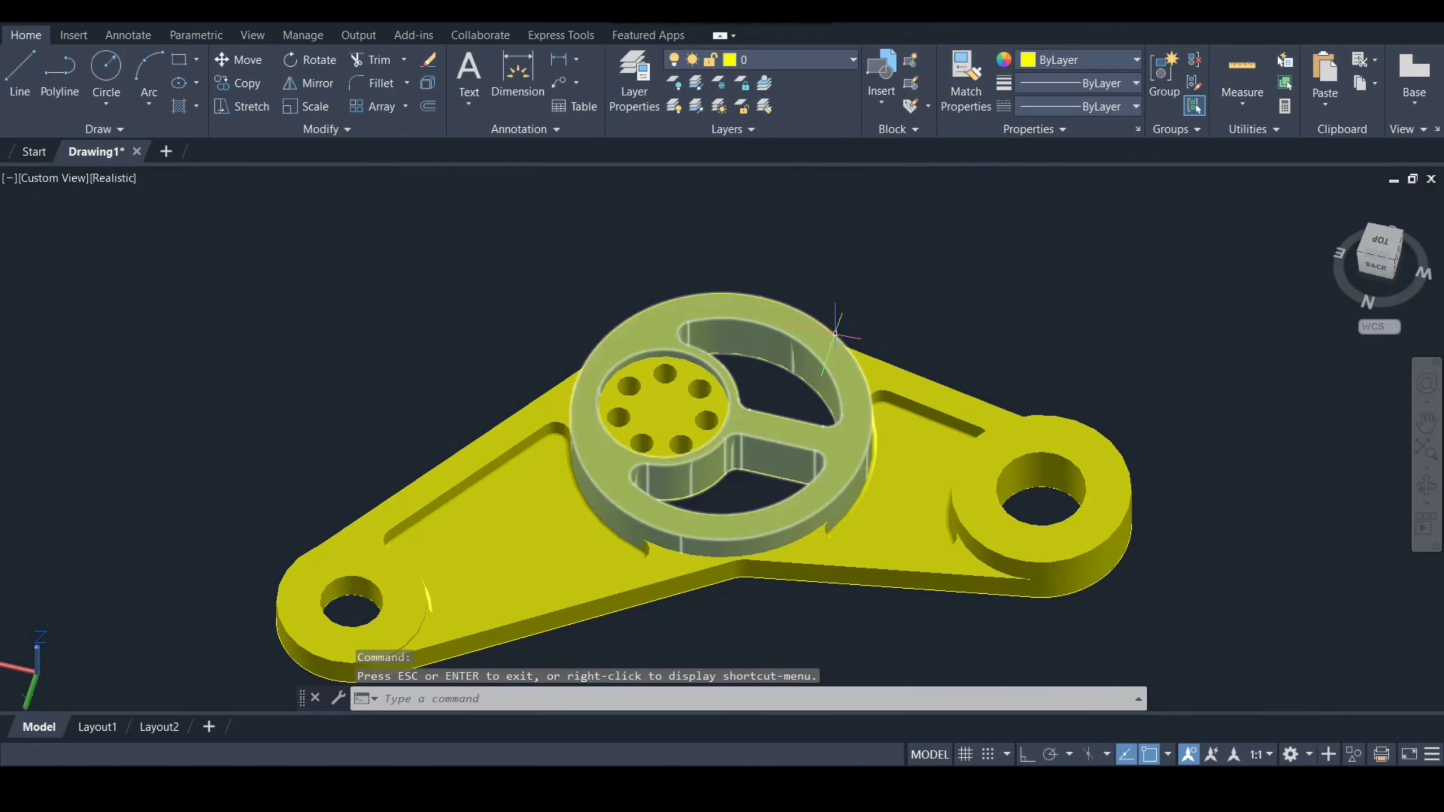
{"action": "scroll", "coordinate": [832, 290], "scroll_direction": "down", "scroll_amount": 3}
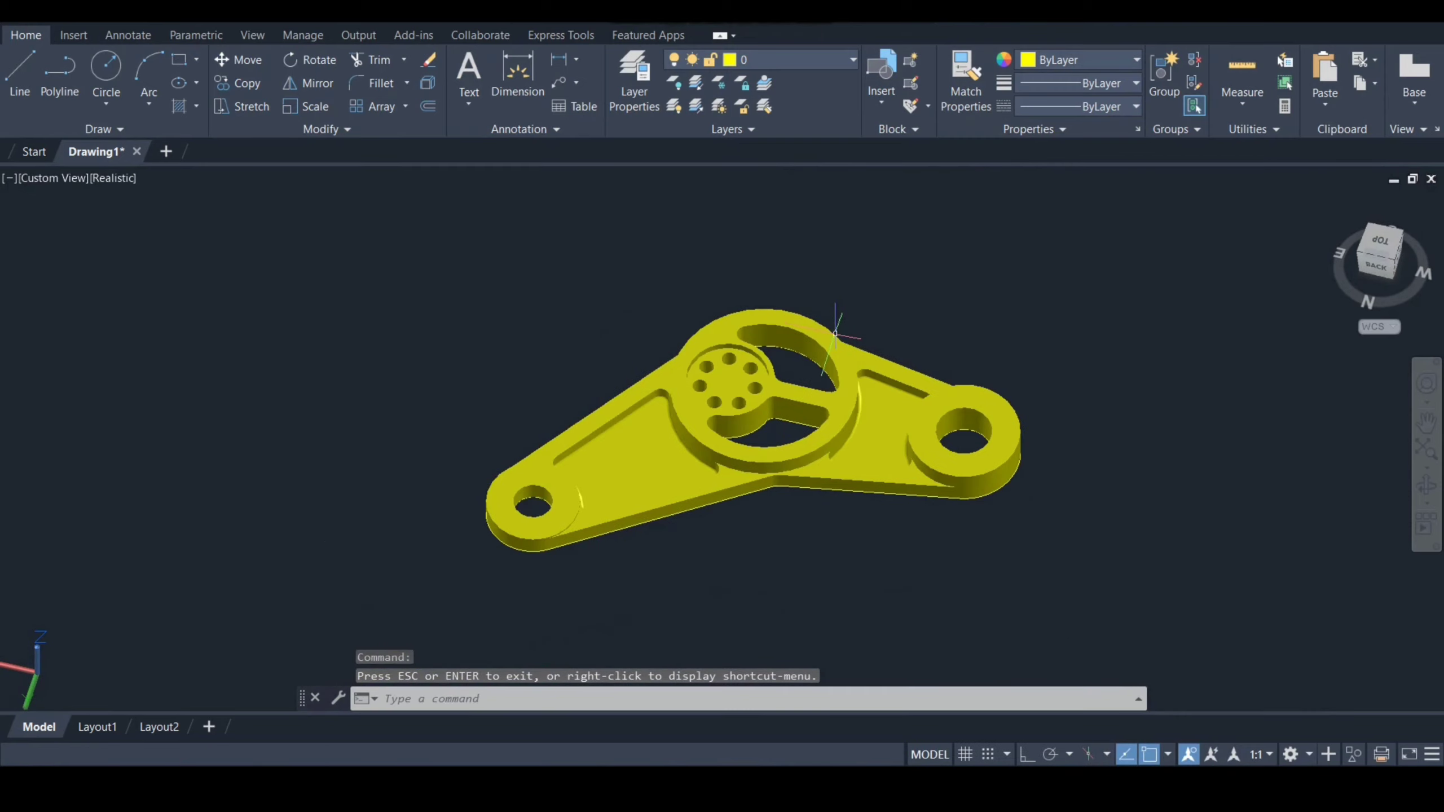